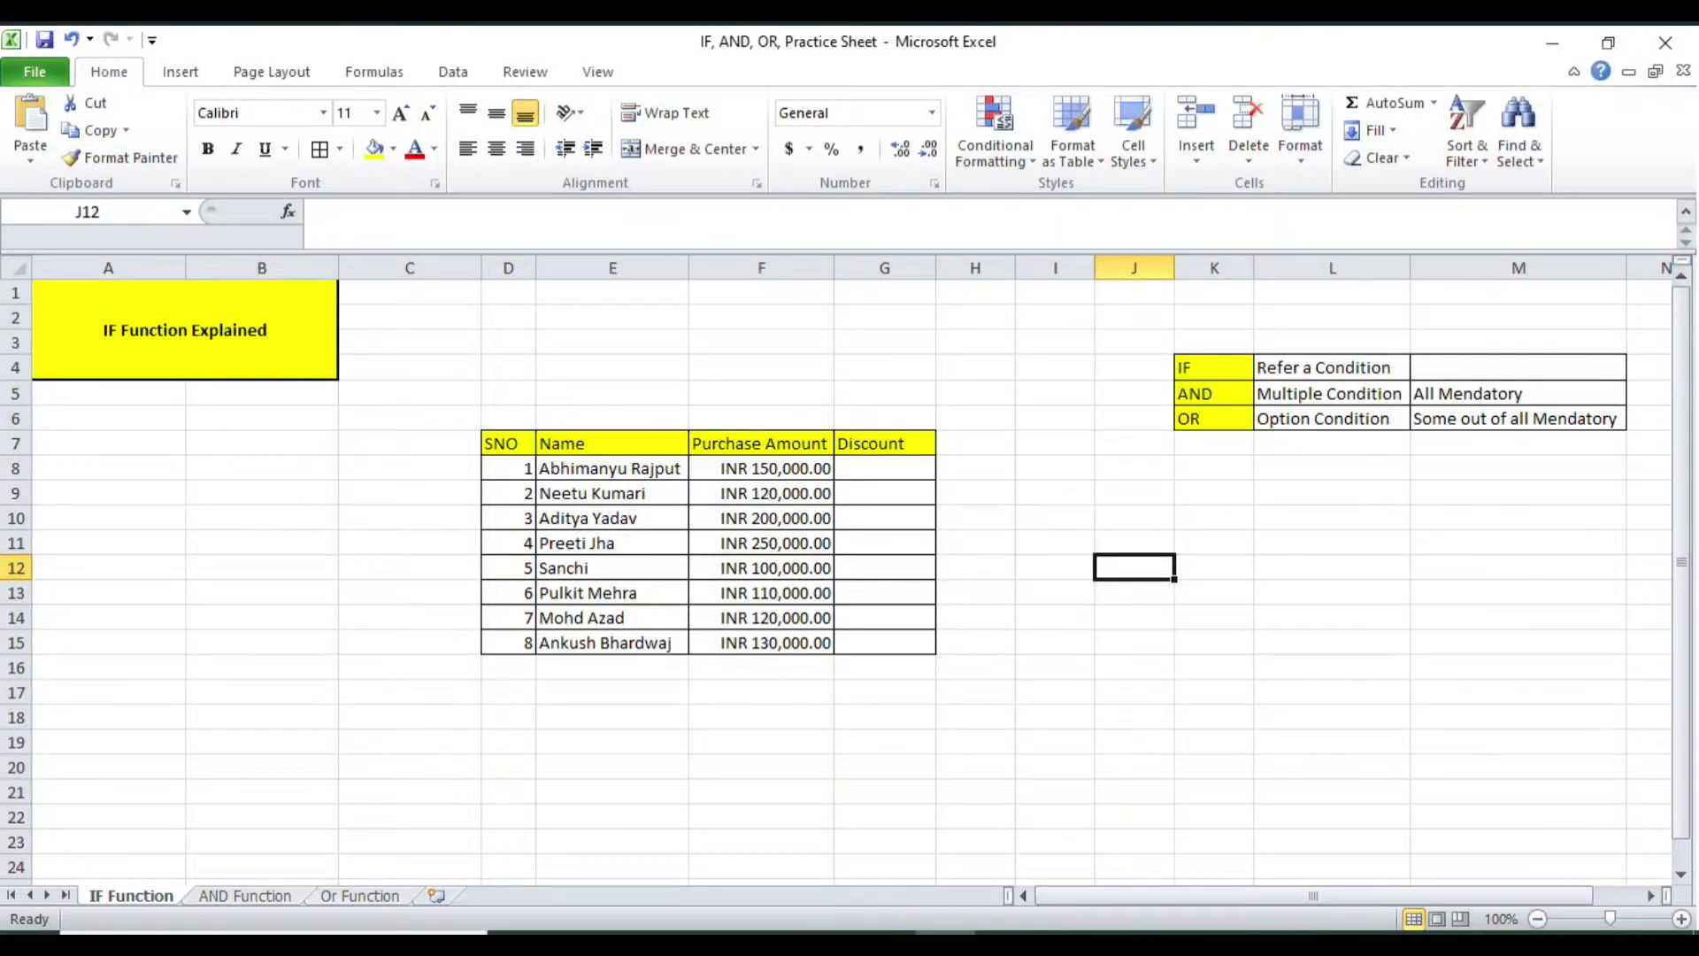
Review the IF legend and highlight the employee names and their purchase amounts
{"action": "left_click", "coordinate": [972, 700]}
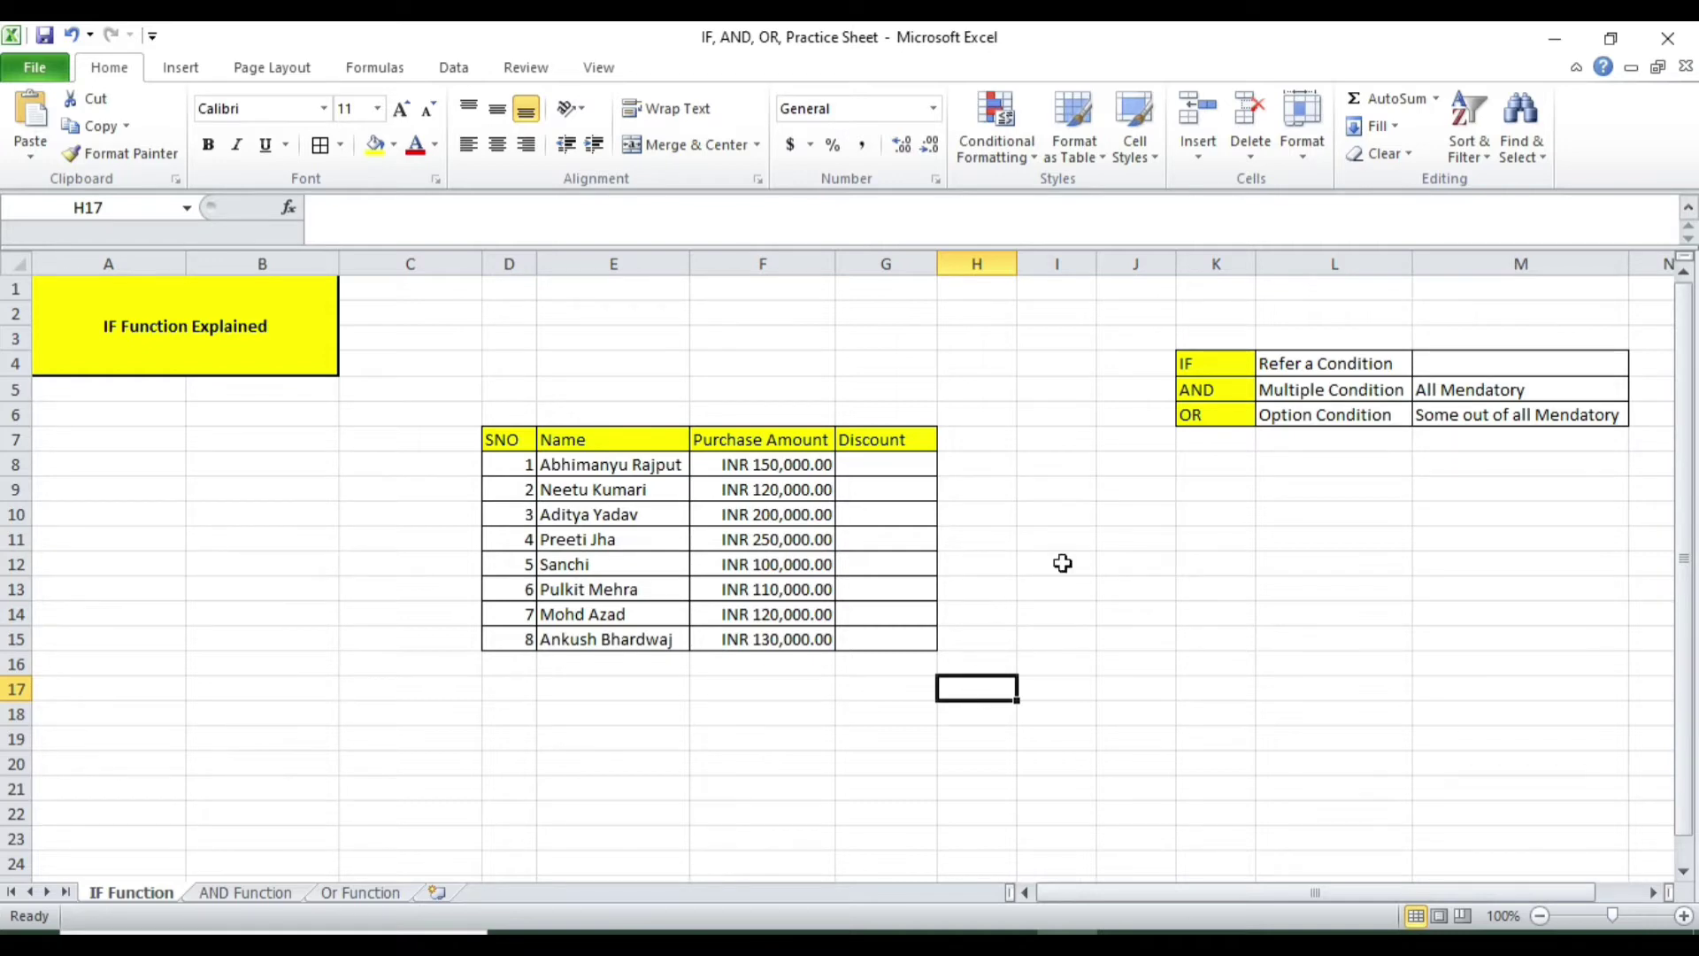
{"action": "left_click", "coordinate": [1189, 366]}
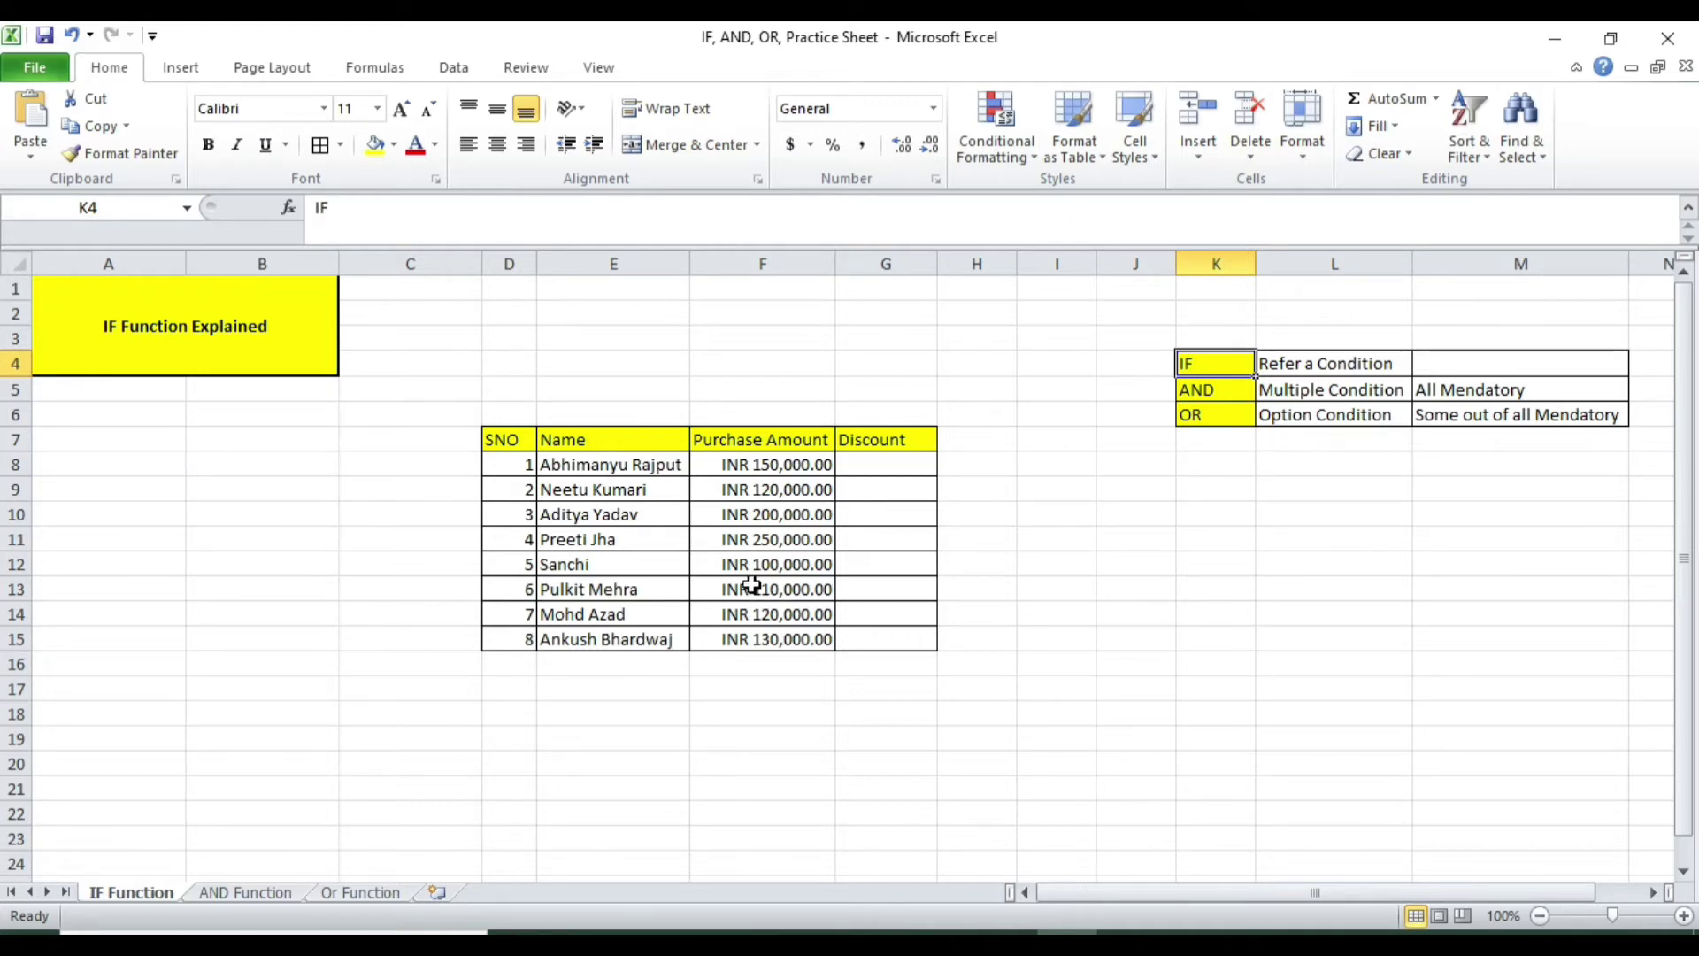
{"action": "left_click_drag", "start_coordinate": [576, 465], "coordinate": [586, 650]}
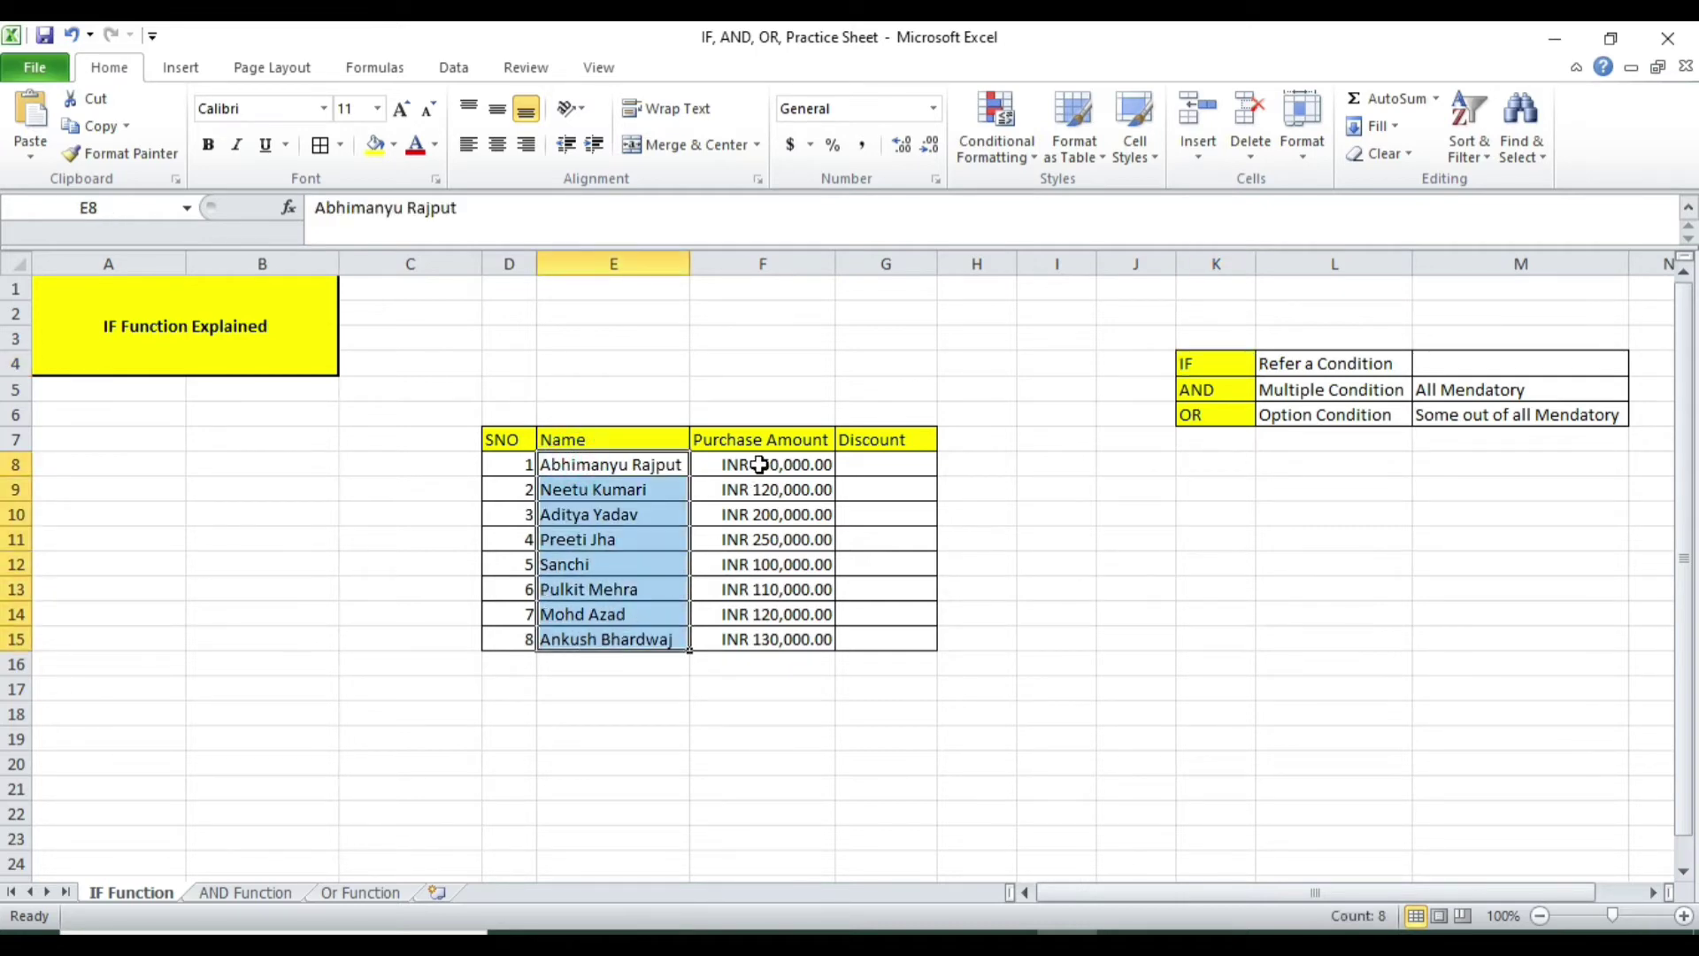
{"action": "left_click_drag", "start_coordinate": [759, 464], "coordinate": [771, 641]}
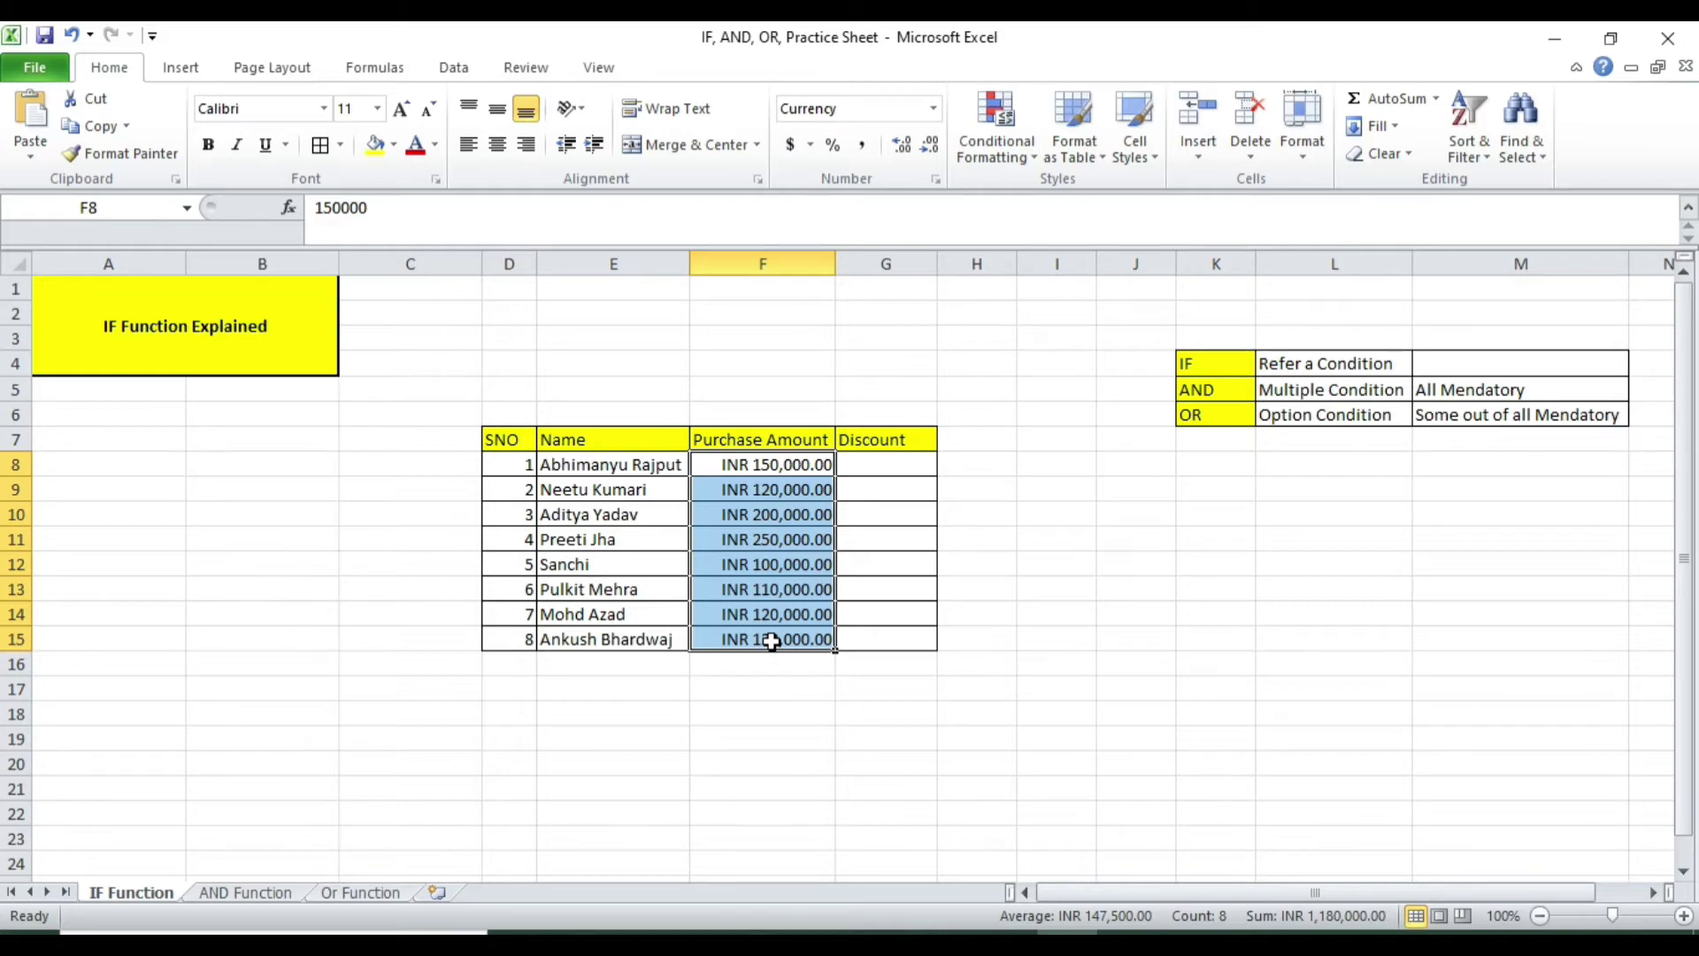
Enter =IF(F8>=110000,F8*5%,"No Discount") in G8, returning 7500
{"action": "key", "text": "Up"}
{"action": "key", "text": "Right"}
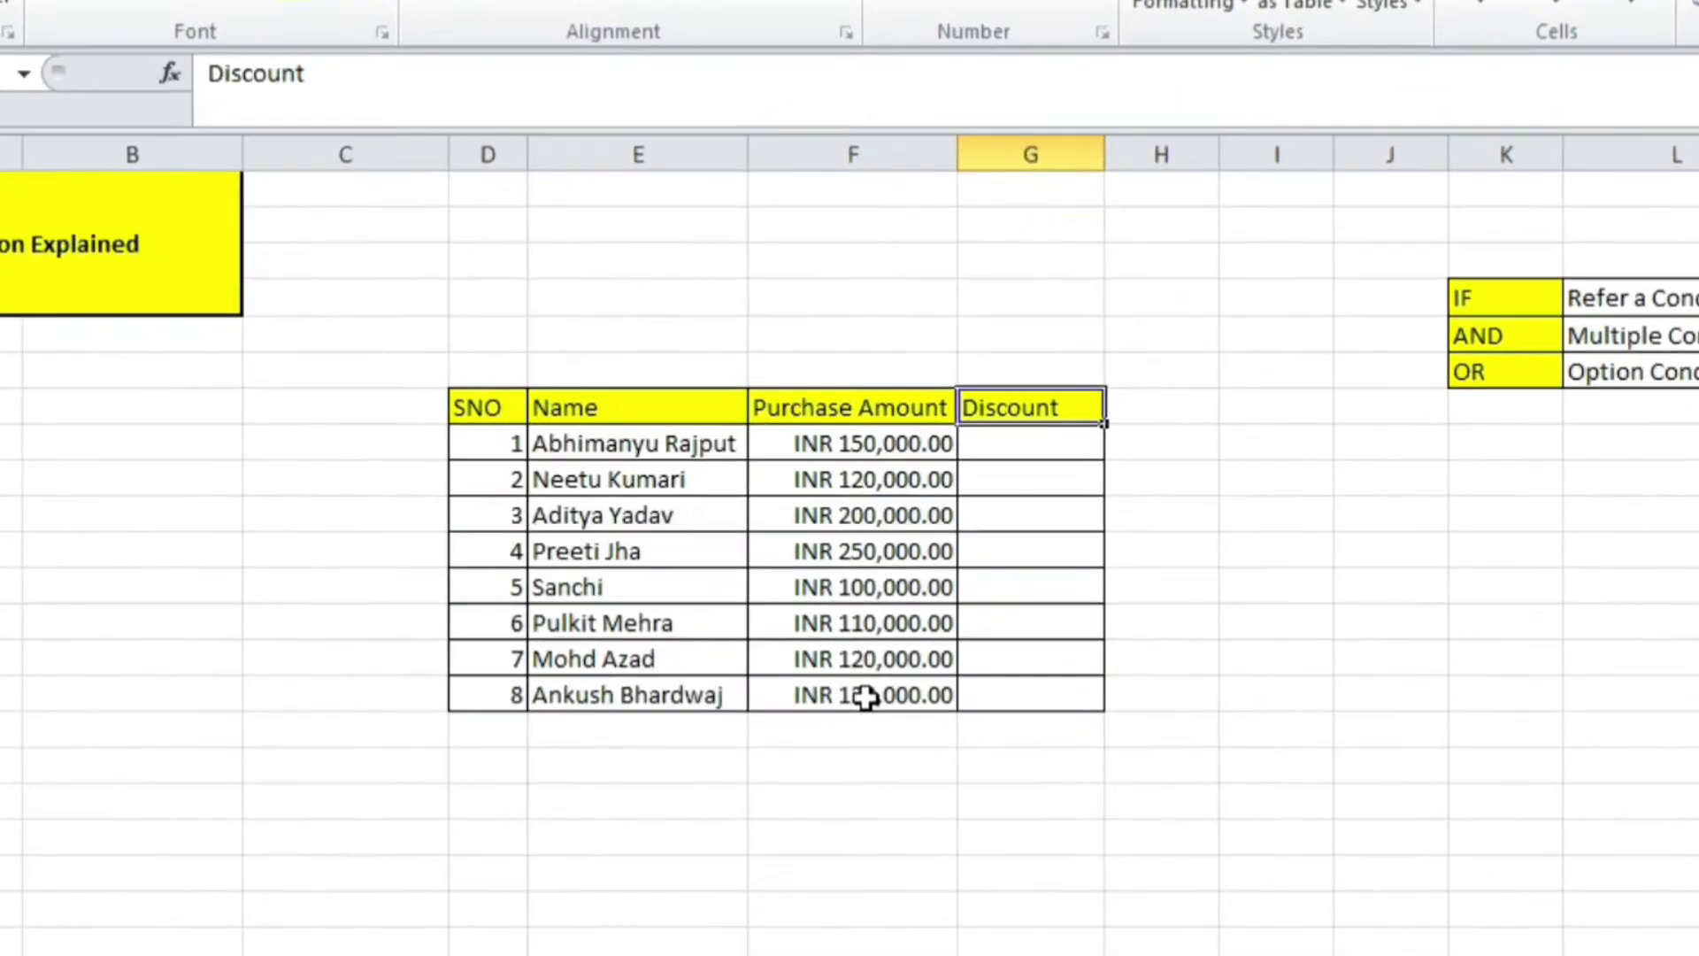
{"action": "key", "text": "Down"}
{"action": "type", "text": "="}
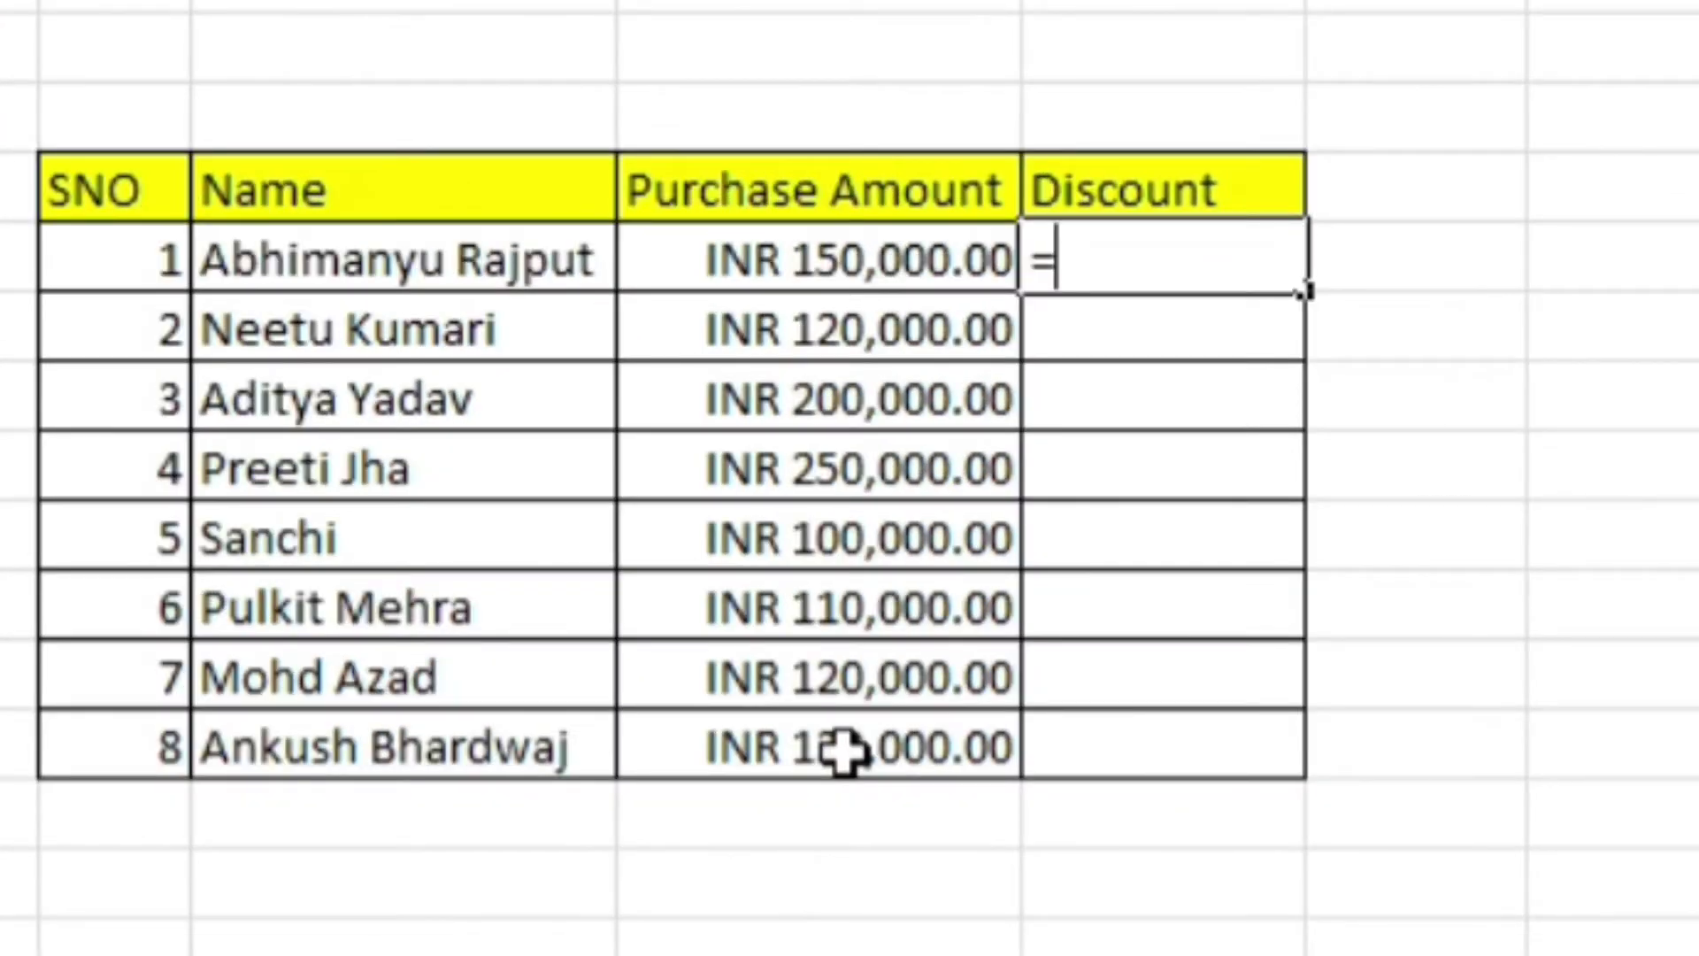
{"action": "type", "text": "if"}
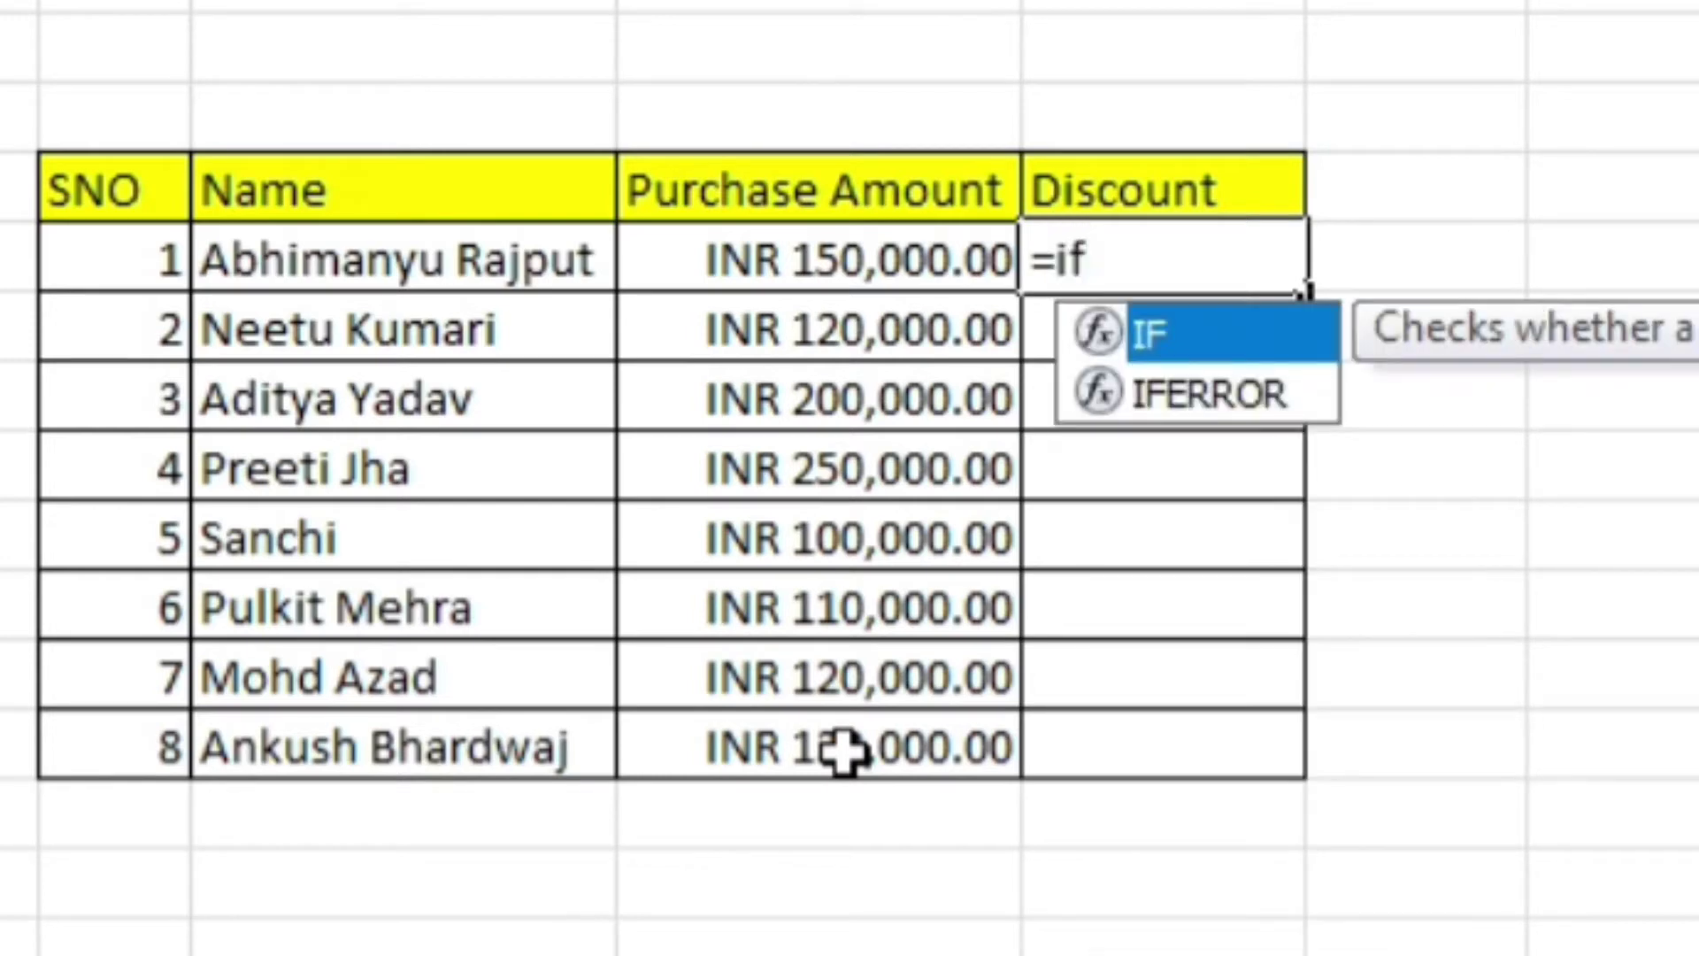
{"action": "type", "text": "("}
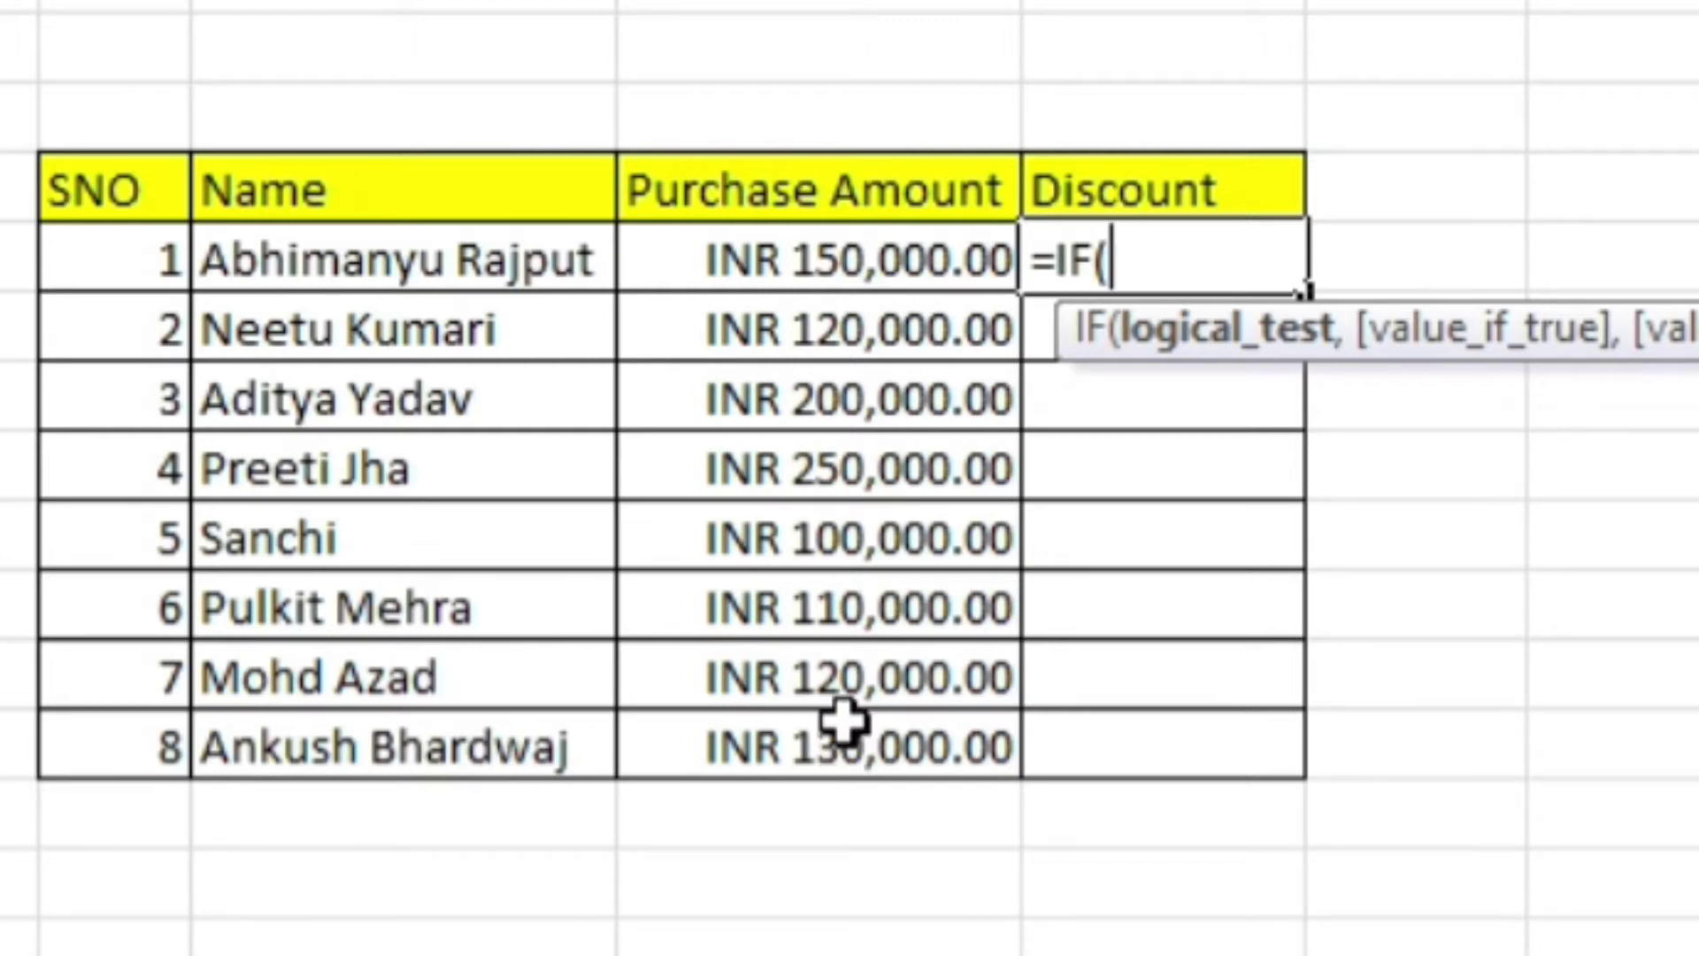
{"action": "left_click", "coordinate": [863, 265]}
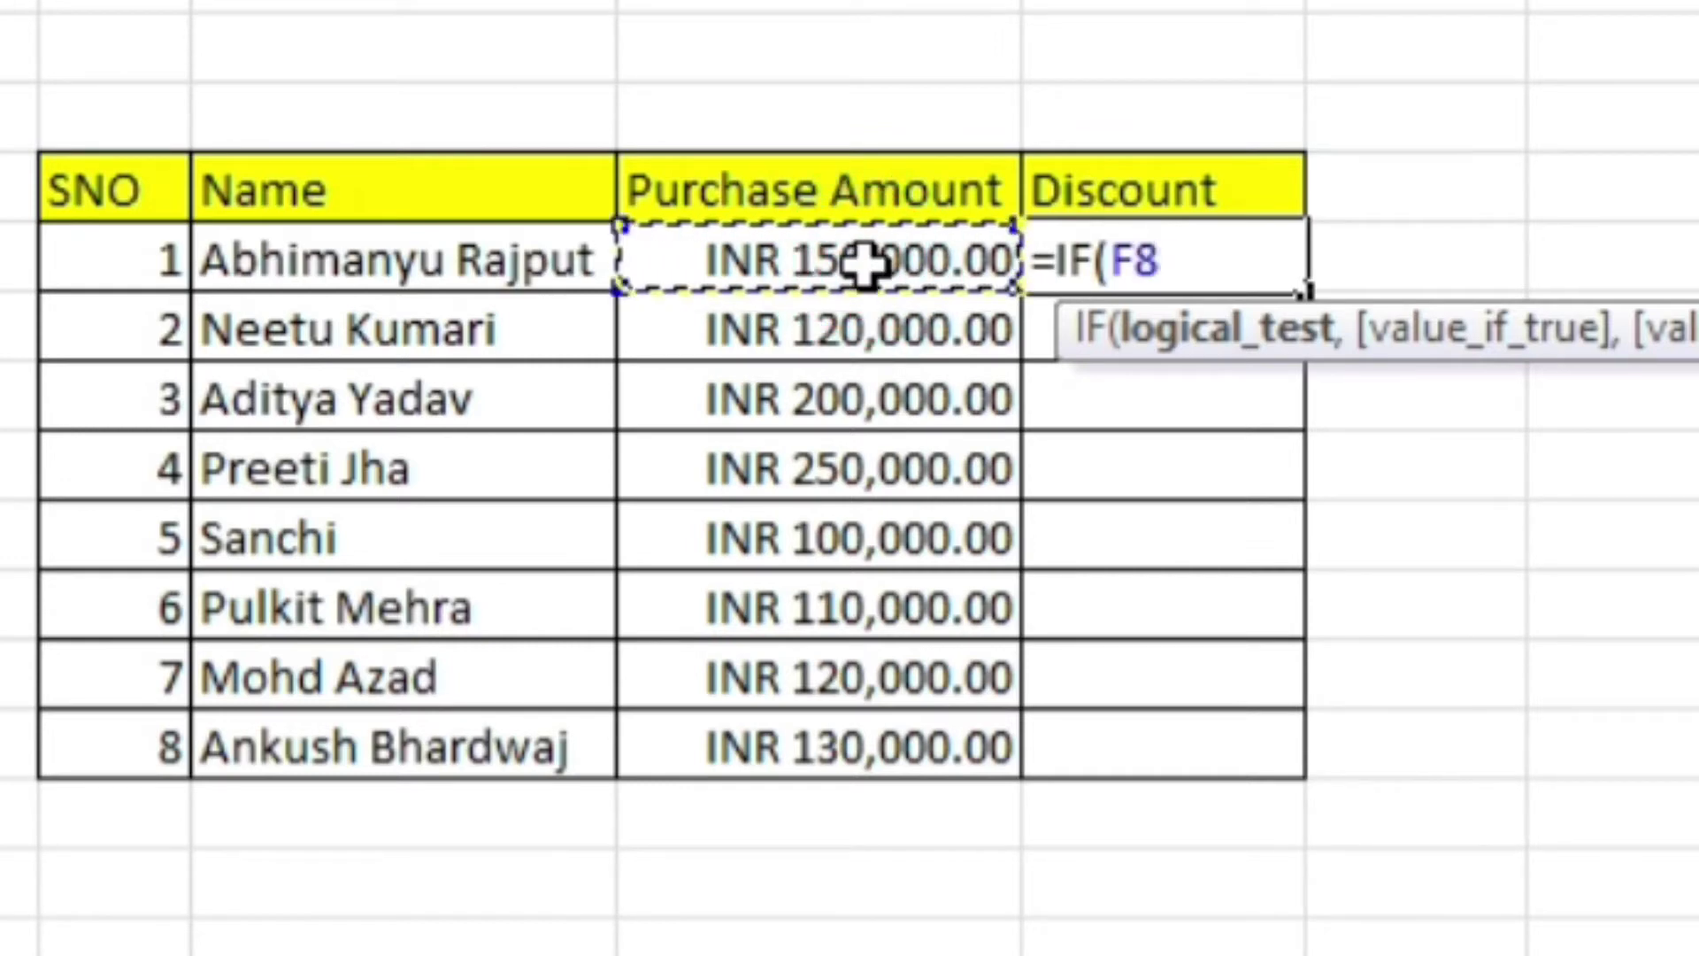
{"action": "type", "text": ">="}
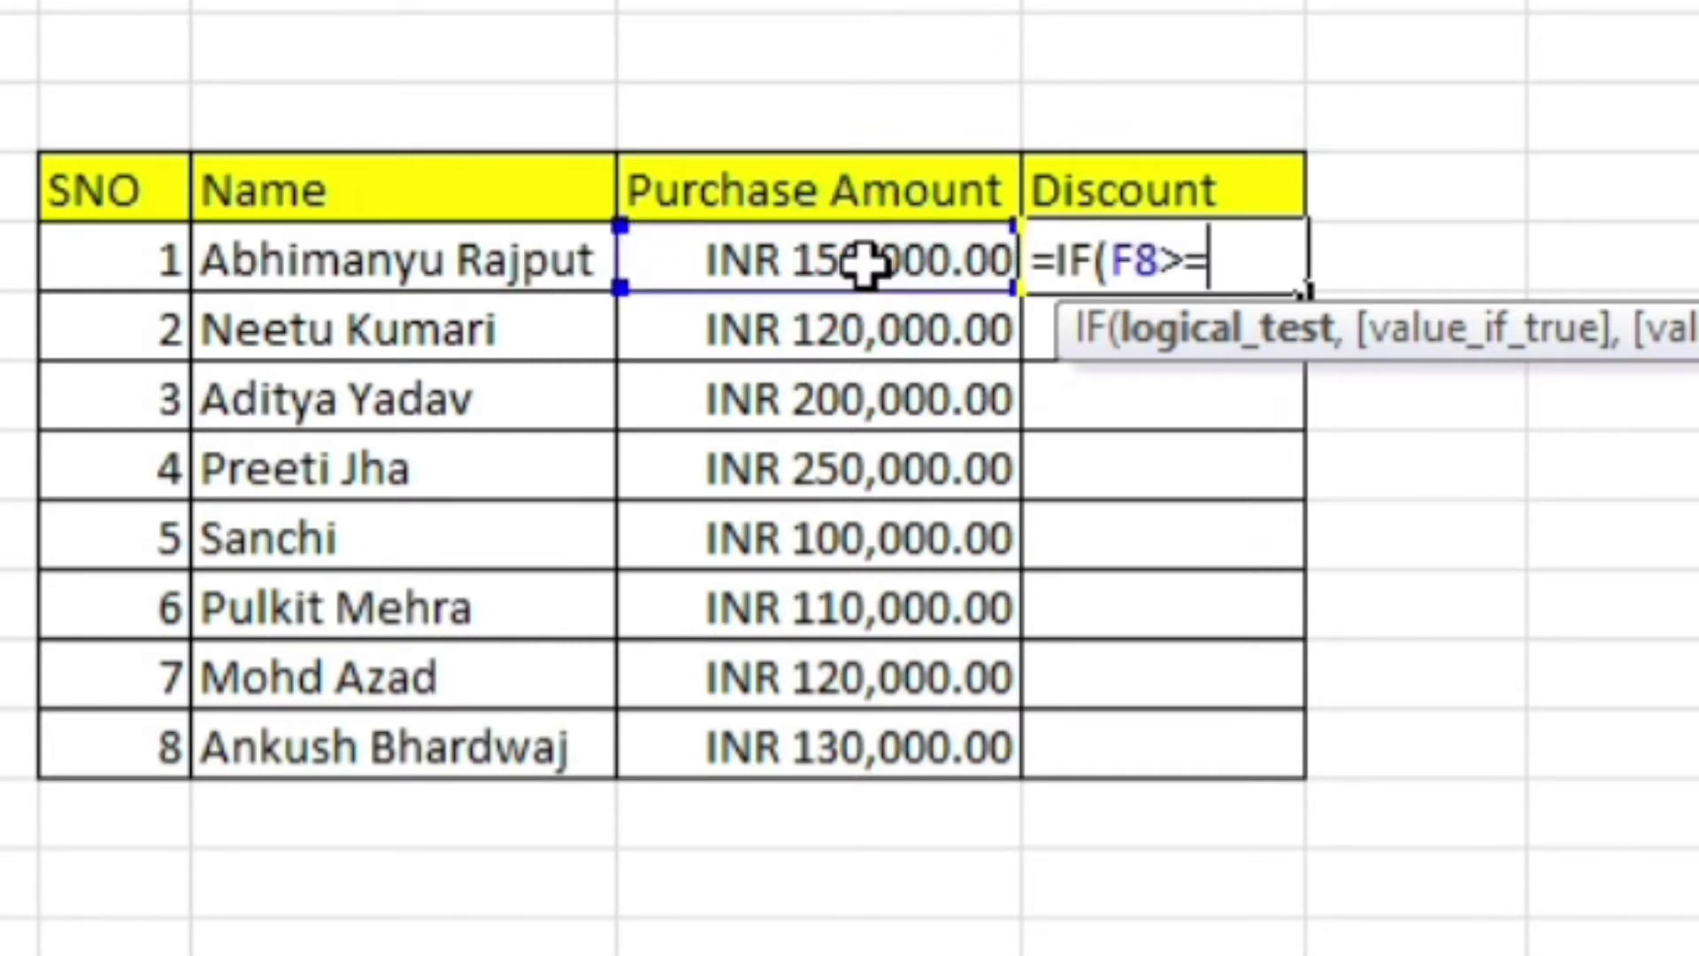
{"action": "type", "text": "1100000"}
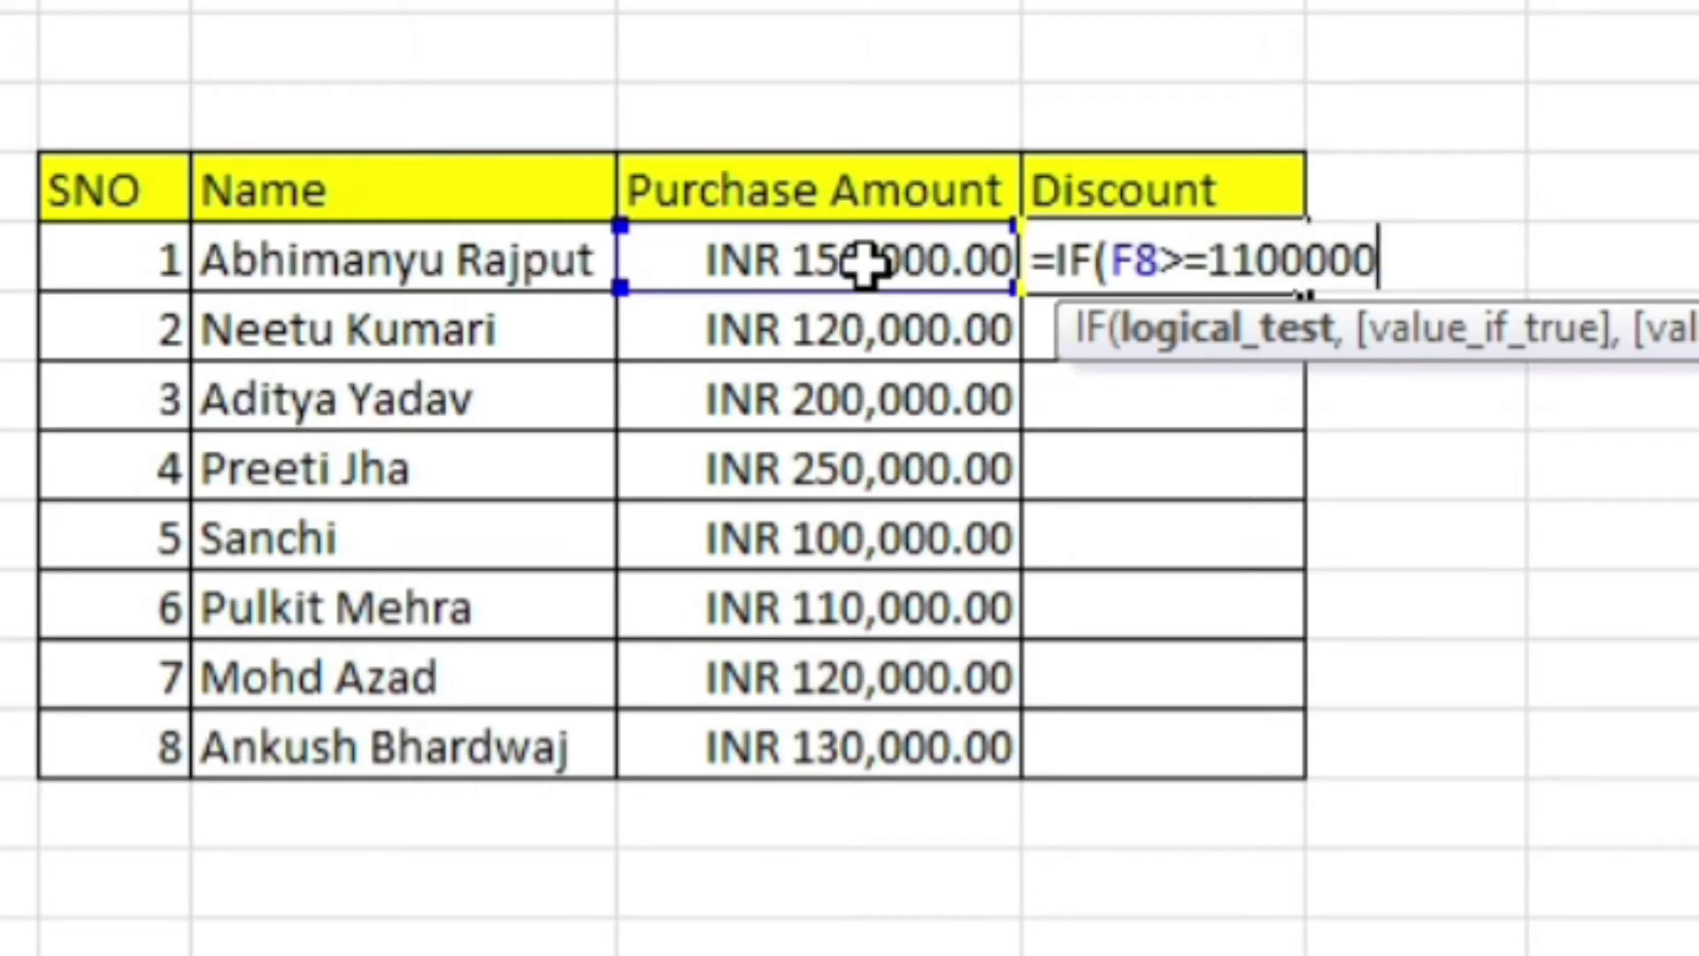
{"action": "key", "text": "BackSpace"}
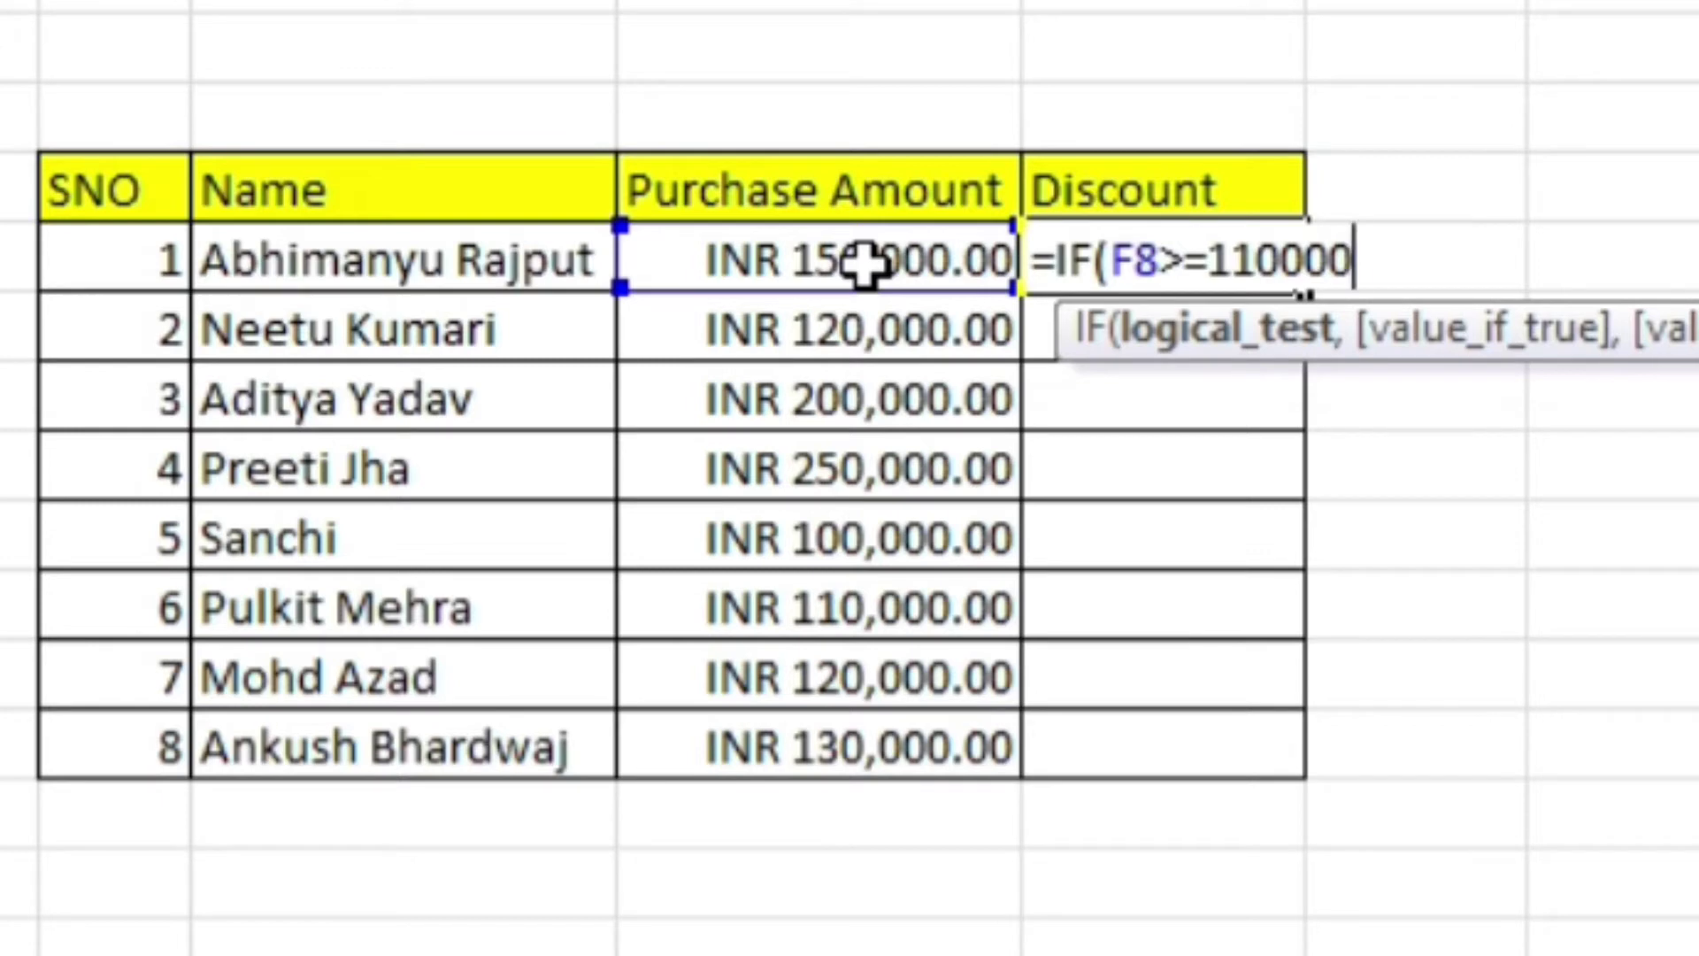
{"action": "type", "text": ","}
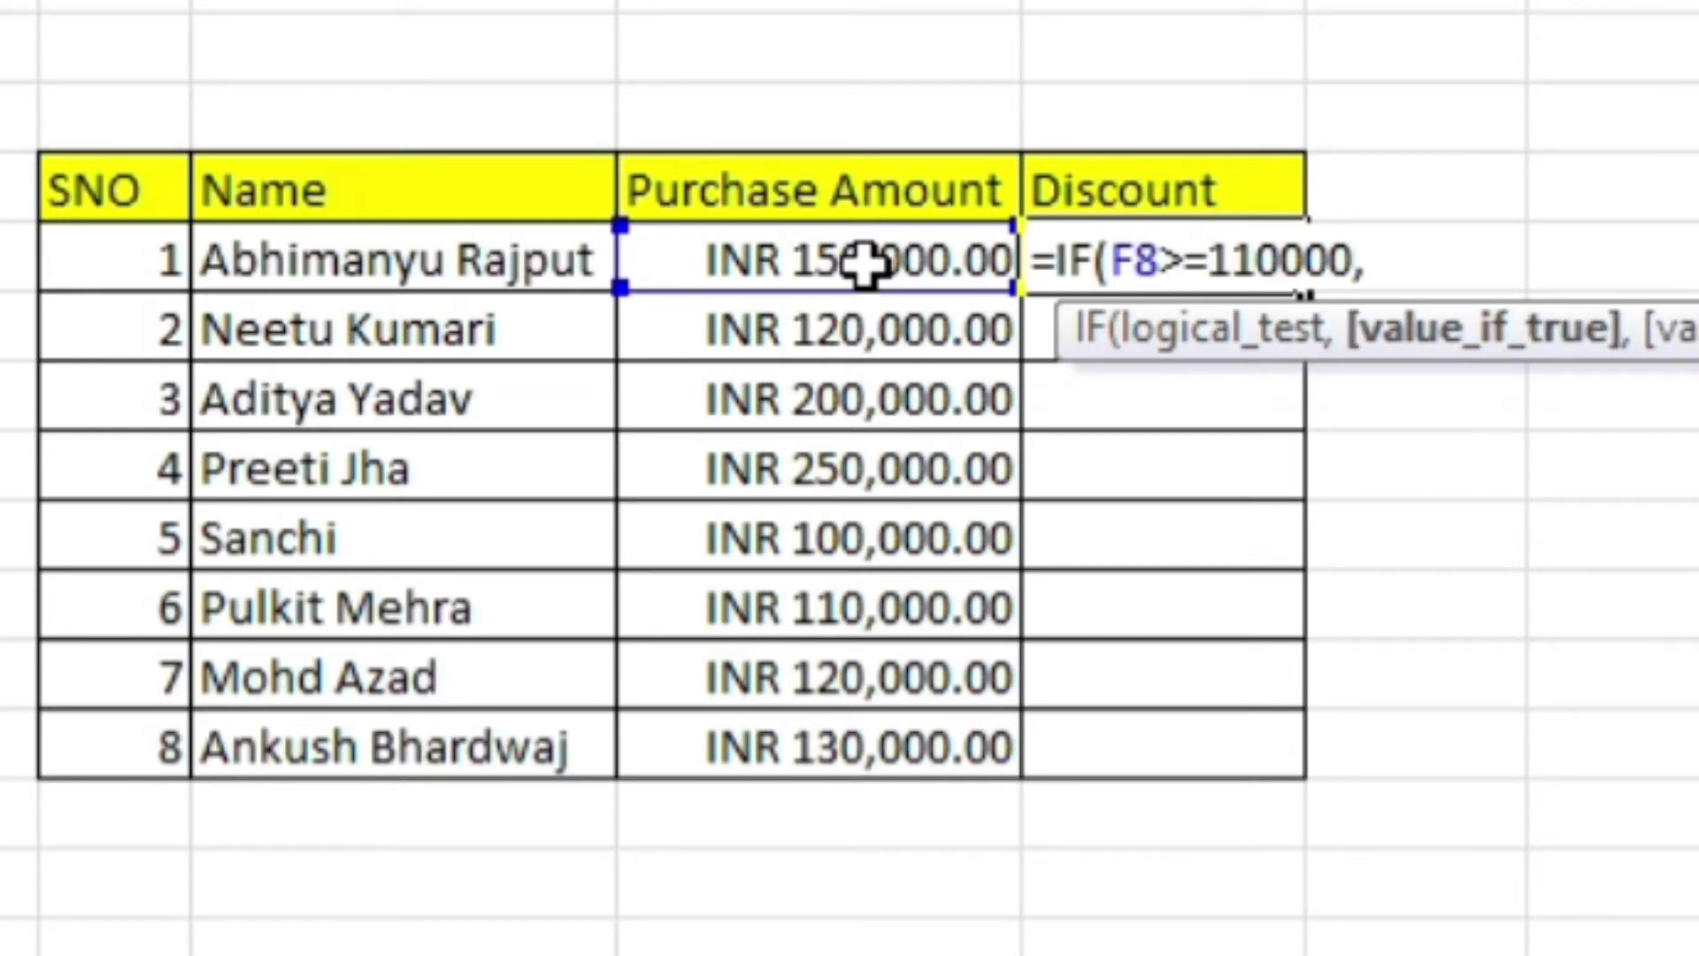
{"action": "left_click", "coordinate": [864, 262]}
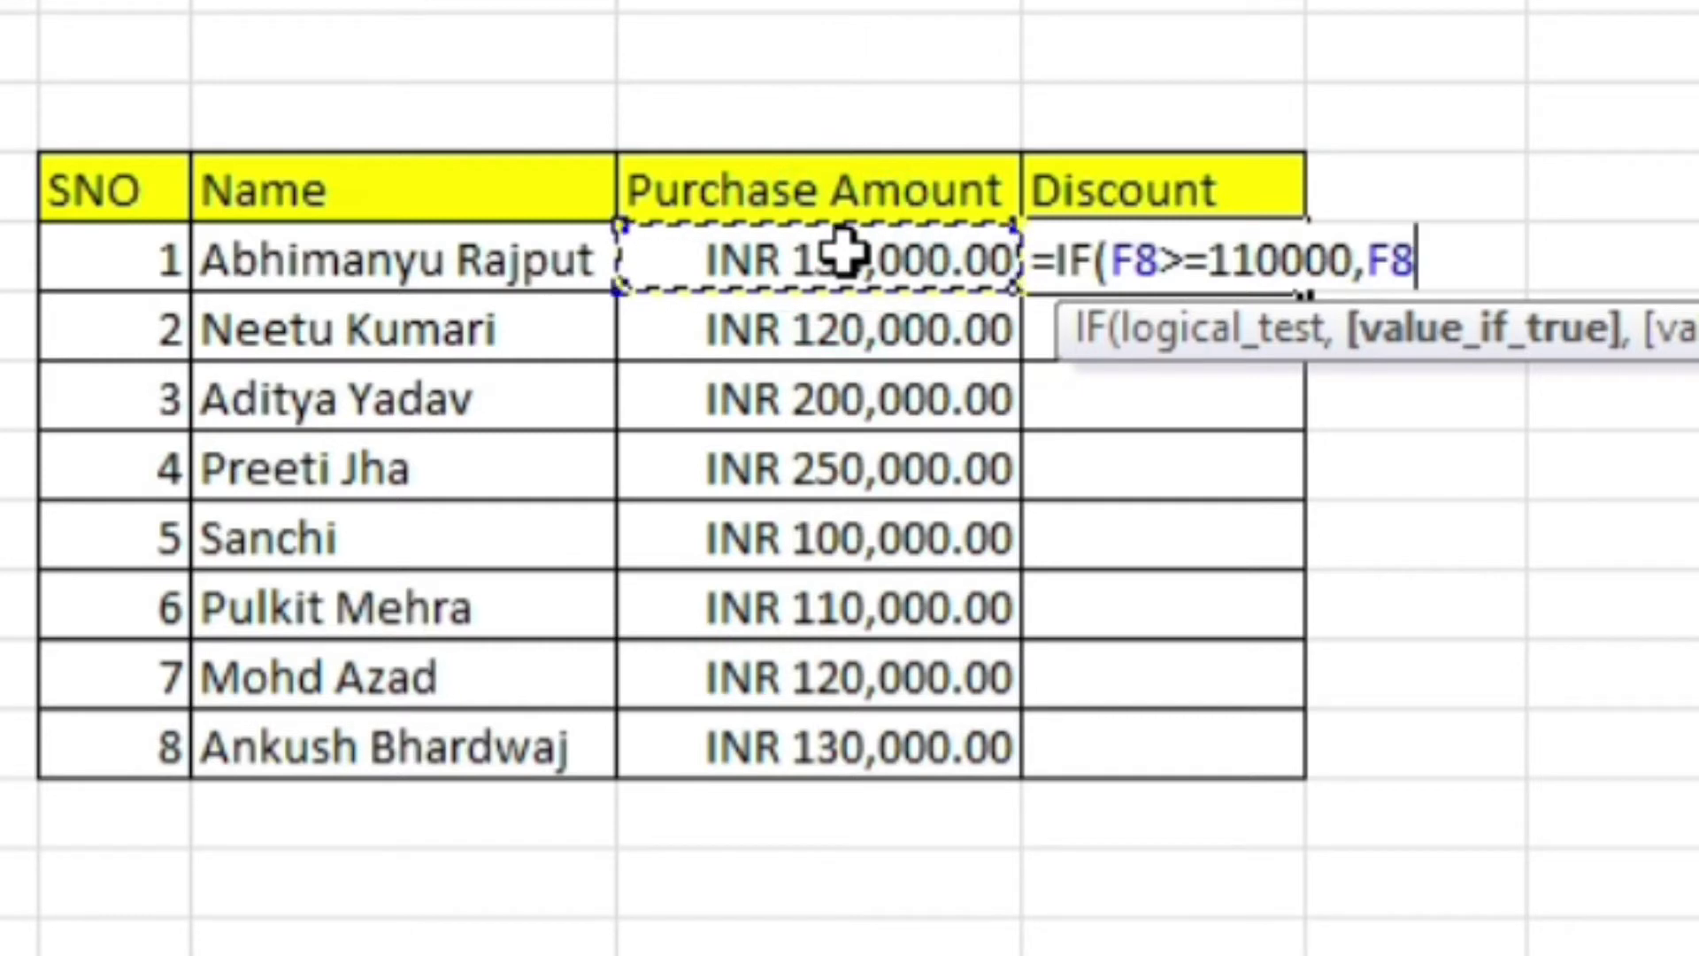
{"action": "type", "text": "*"}
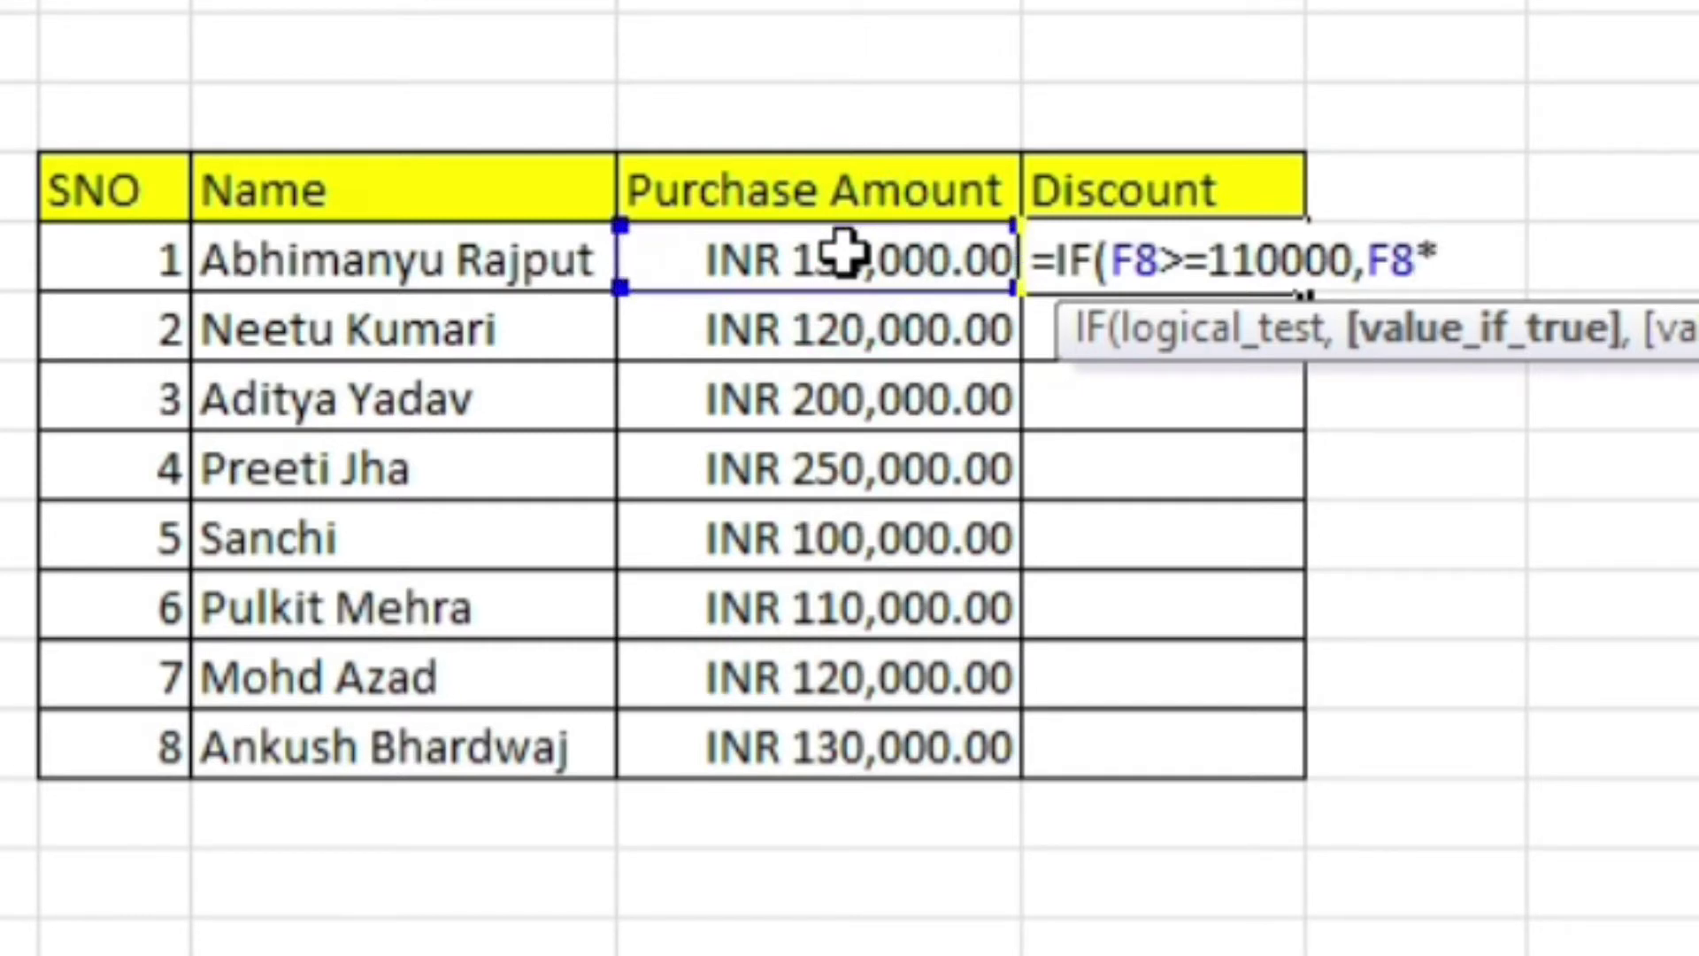
{"action": "type", "text": "5"}
{"action": "type", "text": "%"}
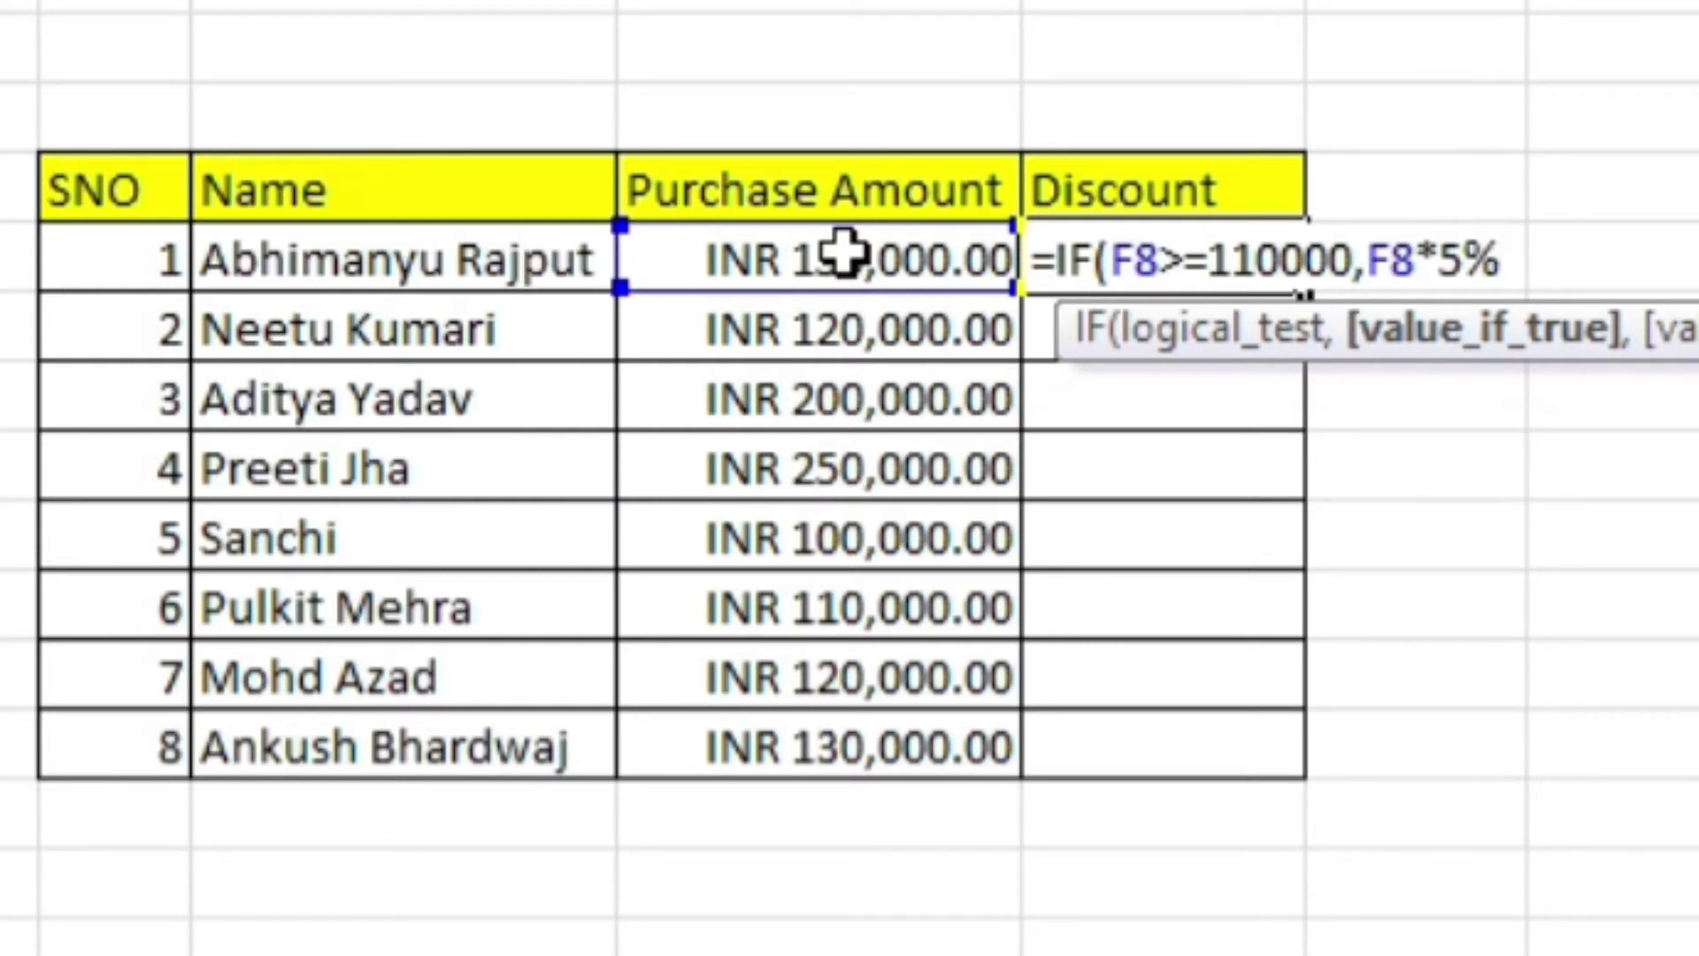
{"action": "type", "text": ","}
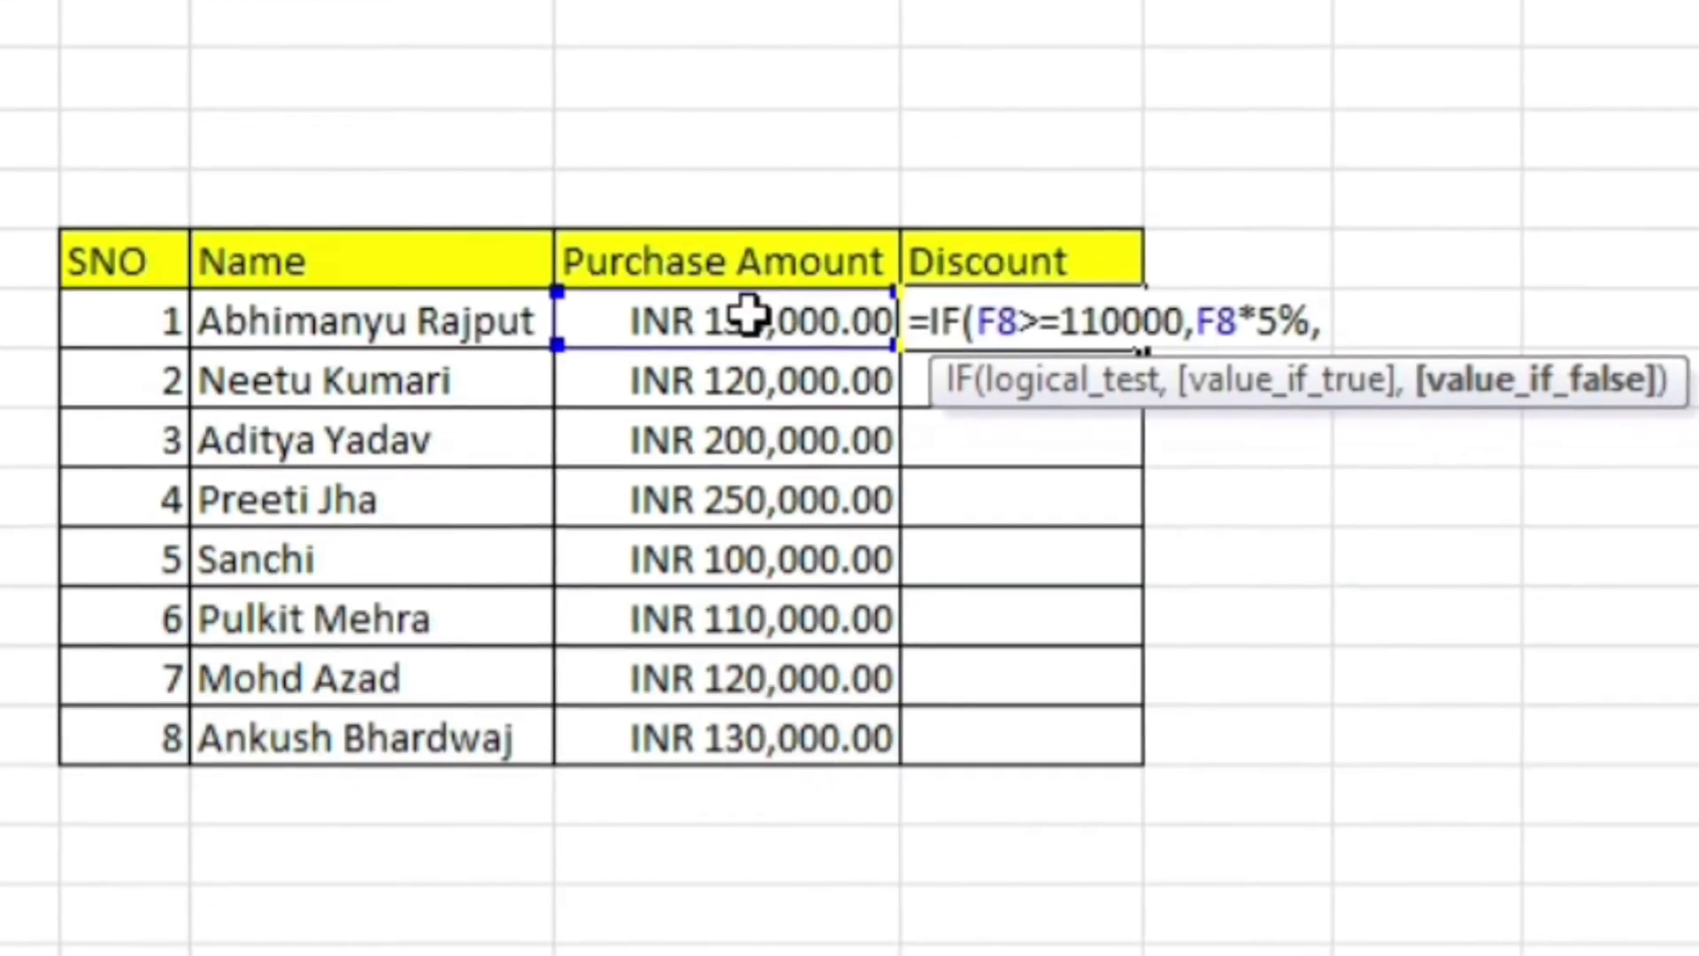
{"action": "type", "text": "\""}
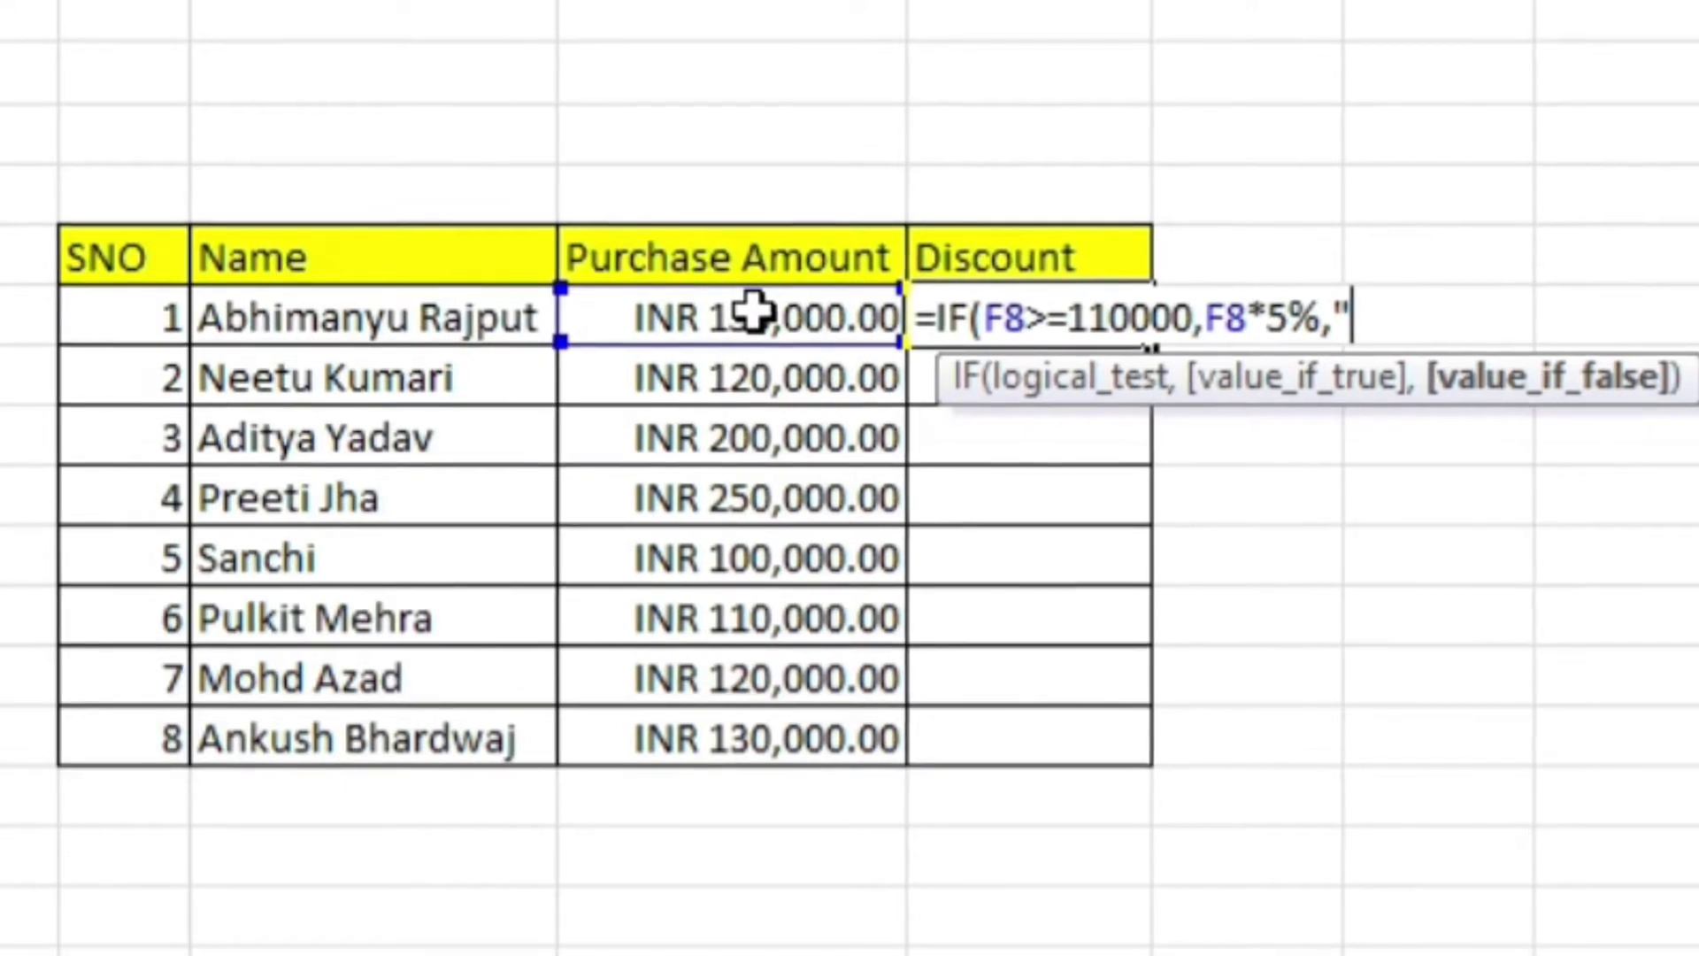
{"action": "type", "text": "NO"}
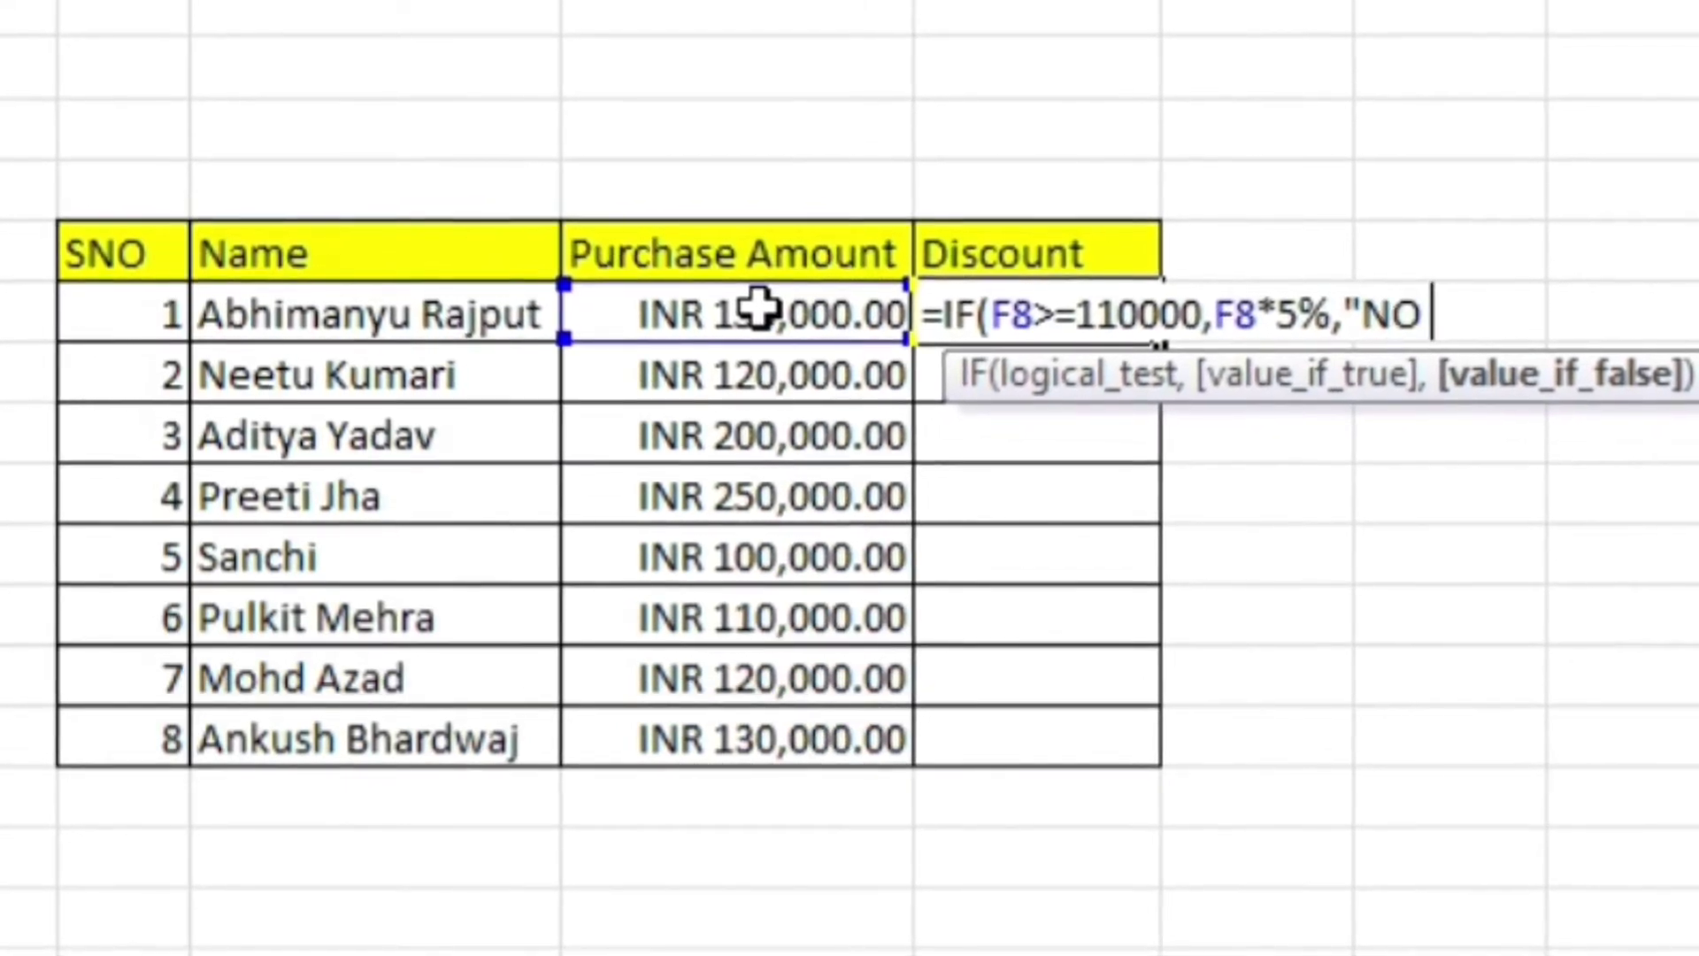
{"action": "key", "text": "BackSpace"}
{"action": "key", "text": "BackSpace"}
{"action": "type", "text": "o Disco"}
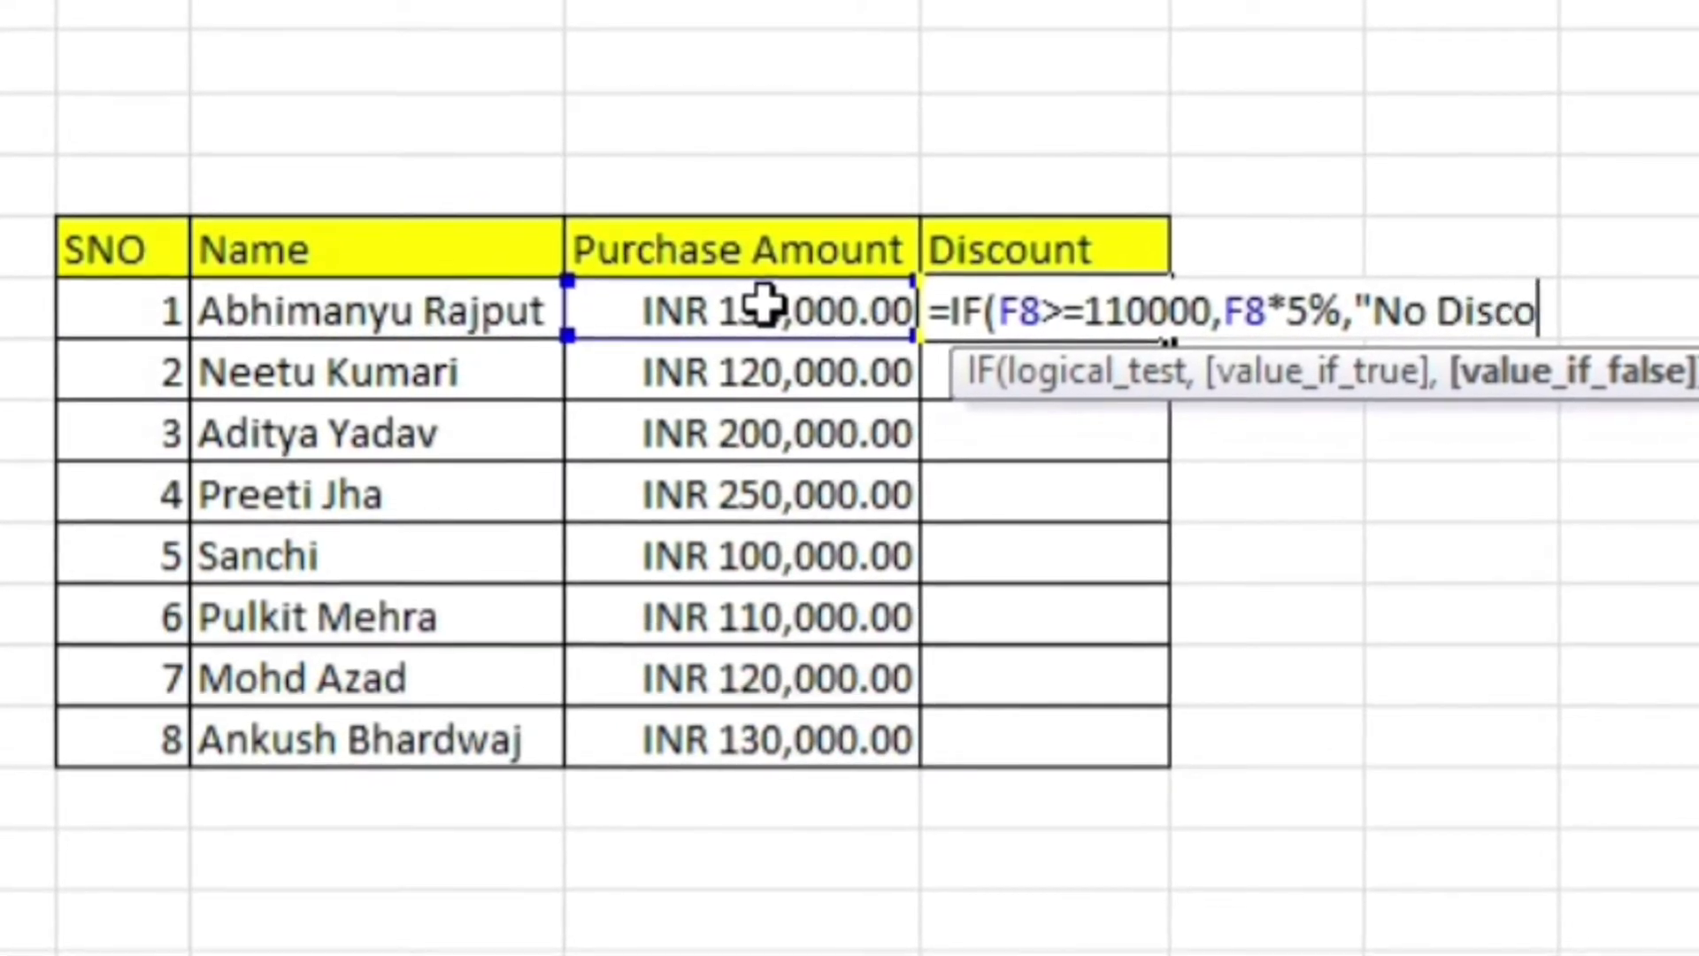
{"action": "type", "text": "unt\""}
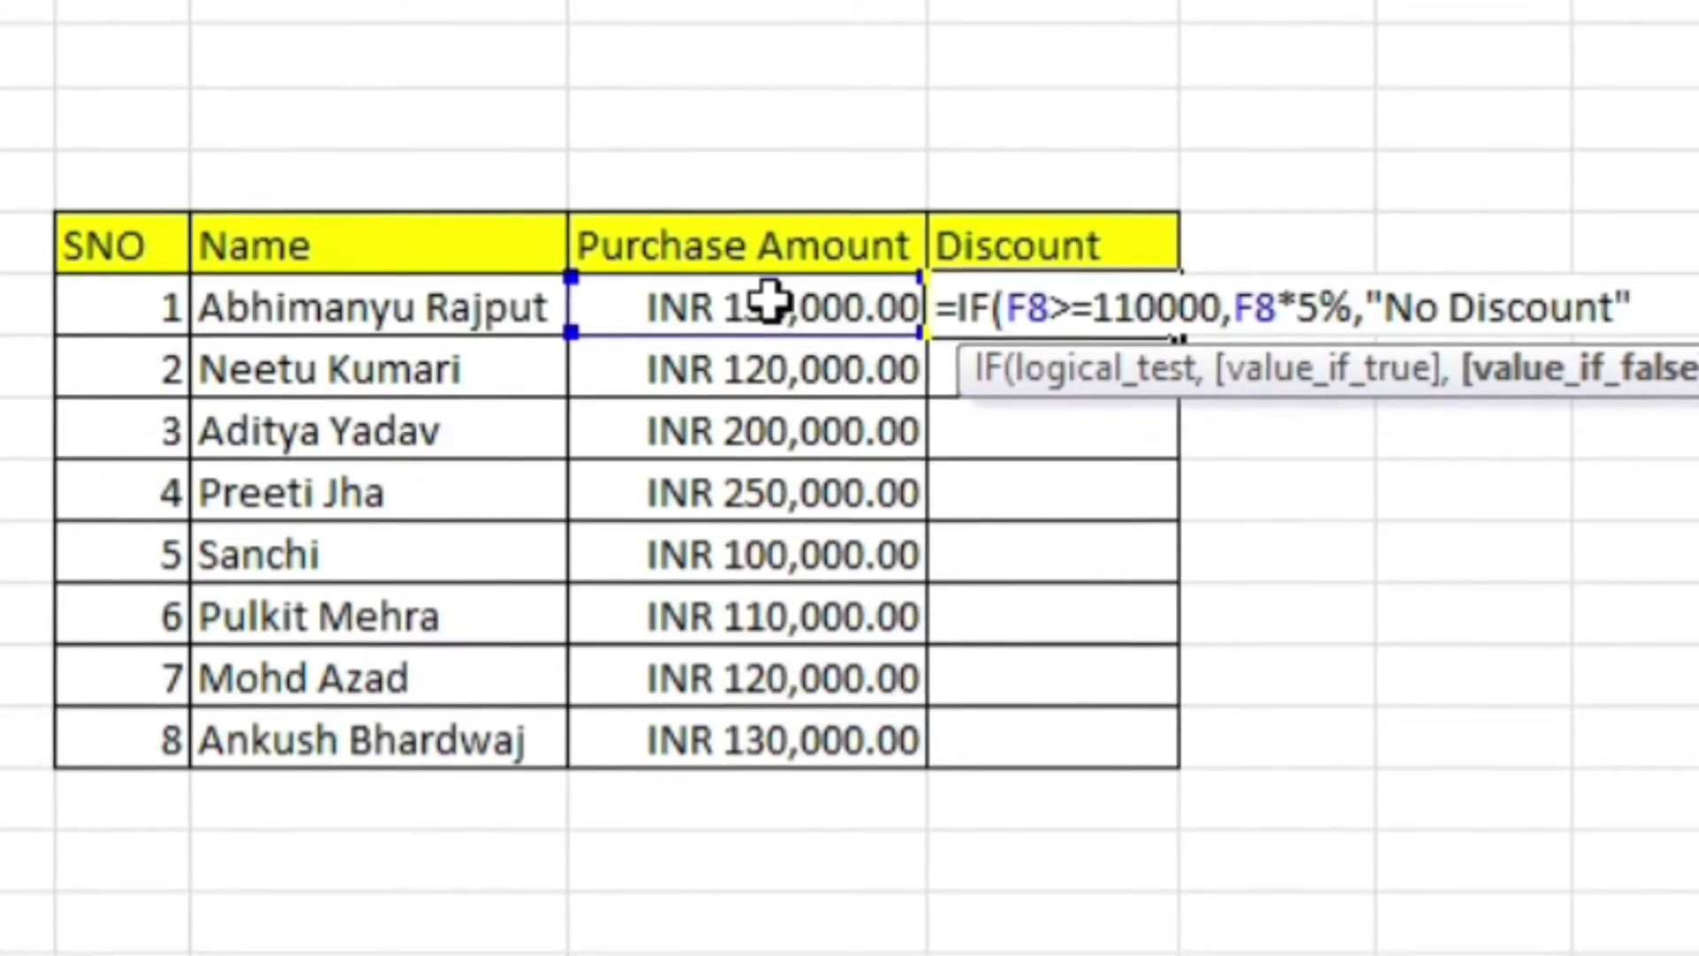
{"action": "type", "text": ")"}
{"action": "key", "text": "Return"}
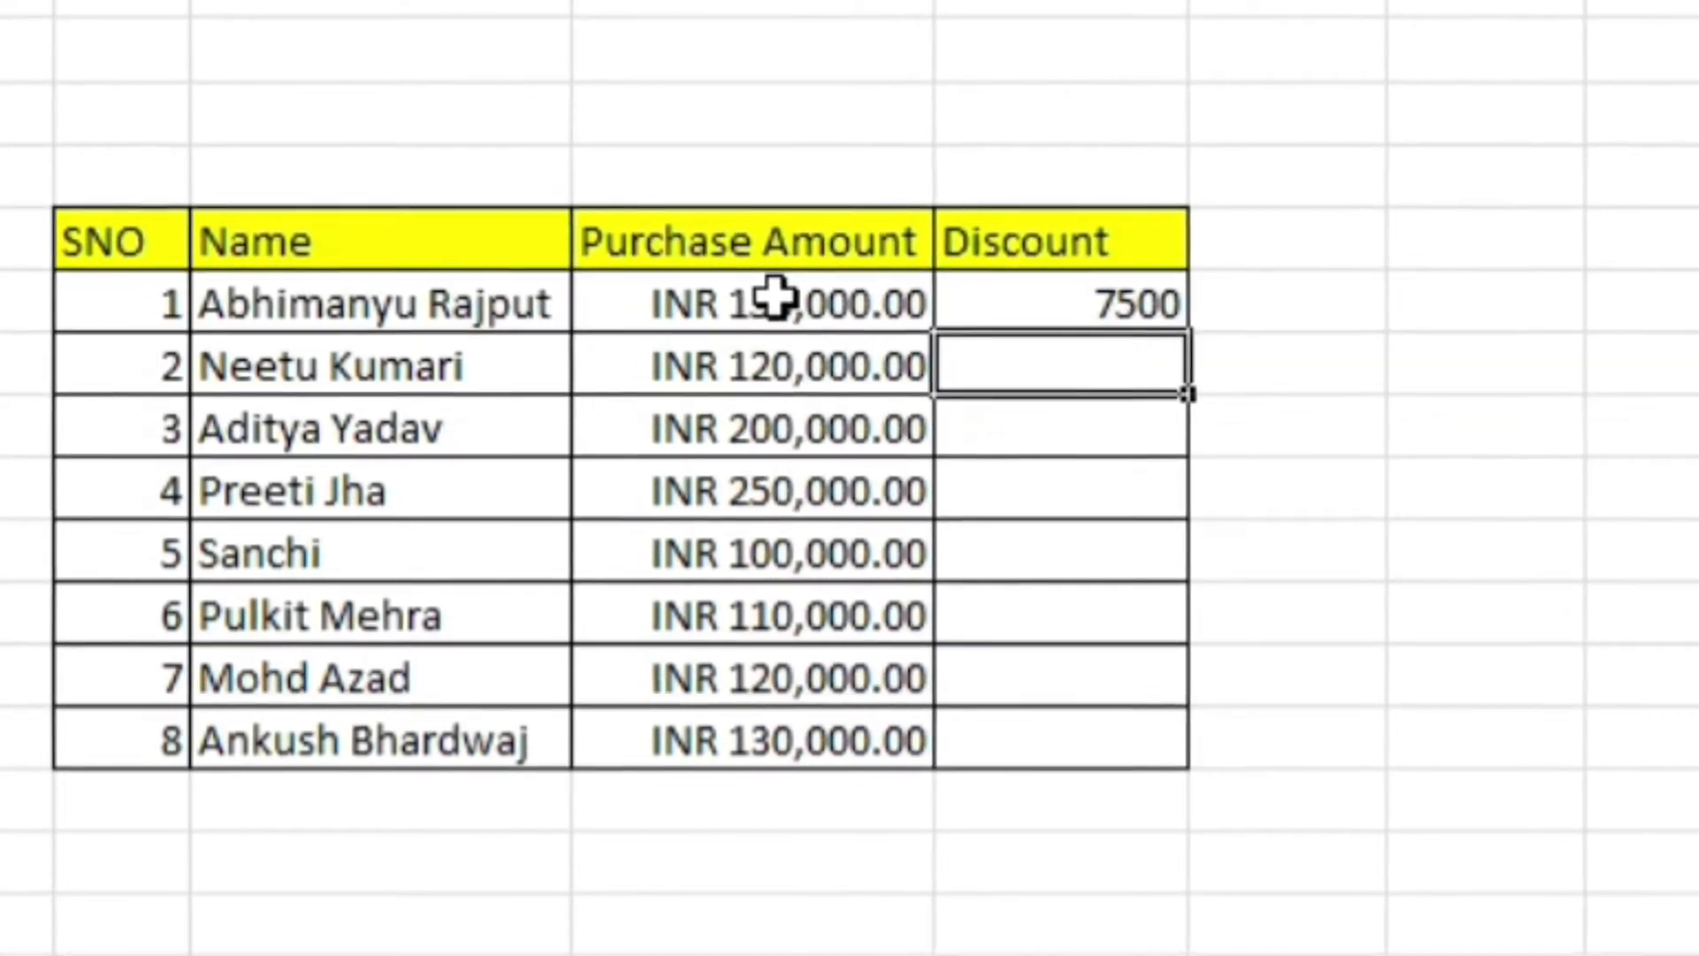
Fill the G8 discount formula down through G15 with Ctrl+D
{"action": "key", "text": "Left"}
{"action": "key", "text": "ctrl+Down"}
{"action": "key", "text": "Right"}
{"action": "key", "text": "ctrl+shift+Up"}
{"action": "key", "text": "ctrl+d"}
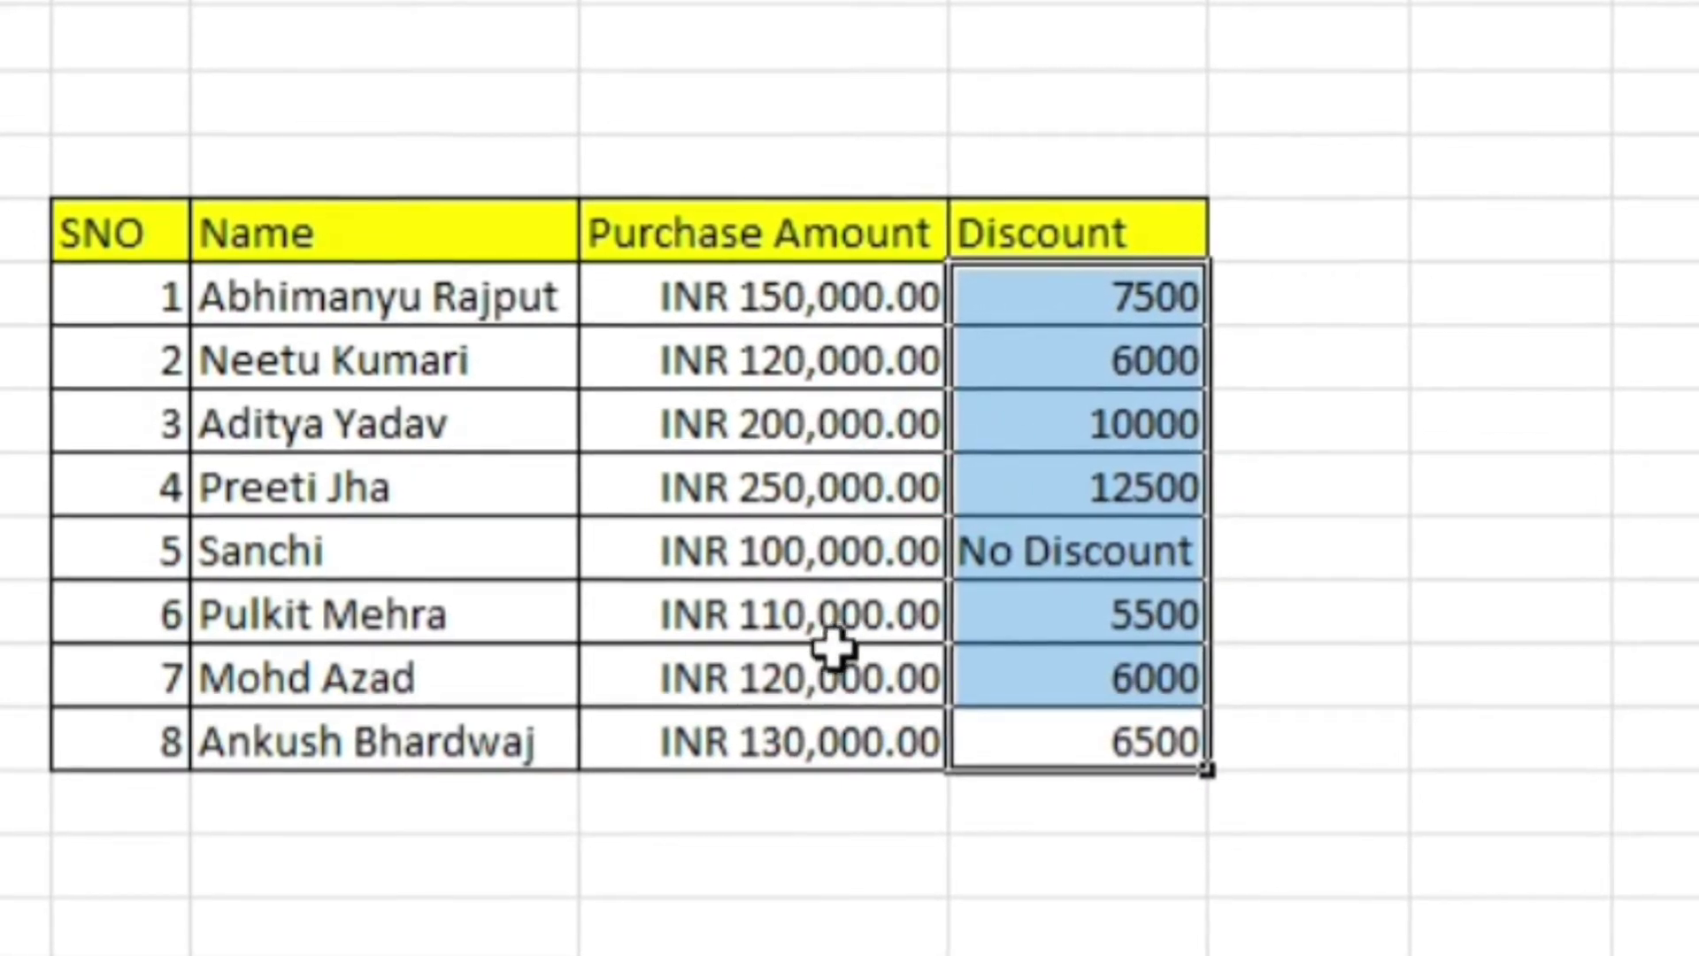
Check the 100,000 purchase row that receives No Discount
{"action": "left_click", "coordinate": [804, 615]}
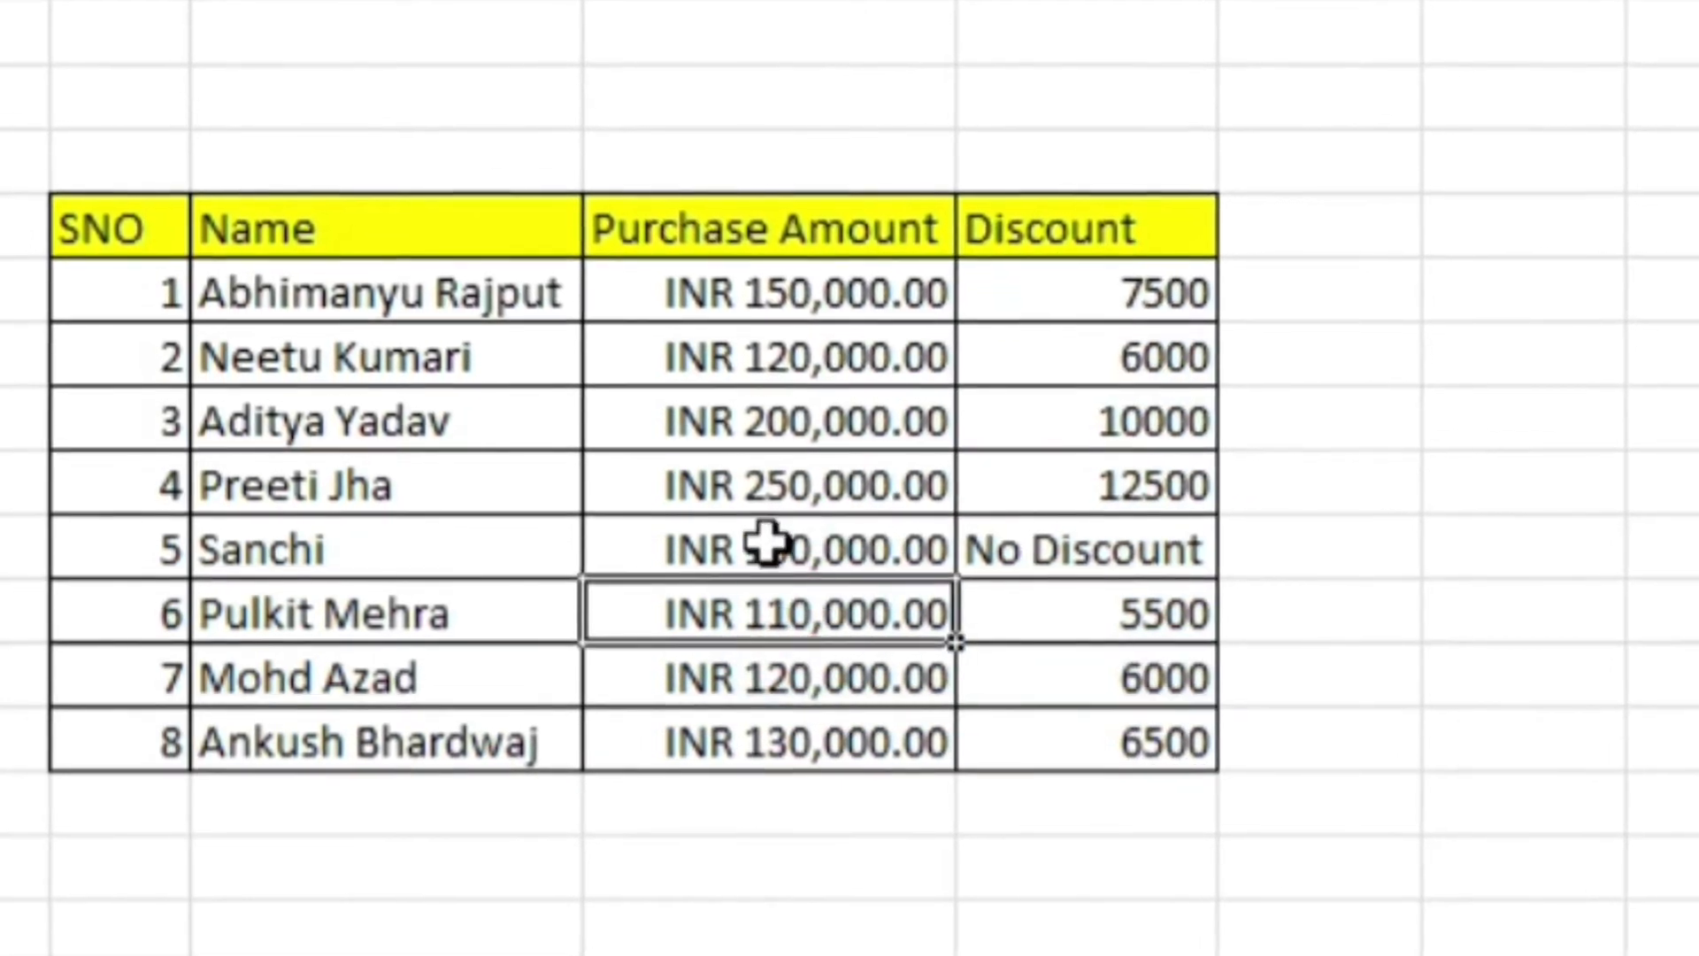
{"action": "left_click", "coordinate": [768, 546]}
{"action": "left_click", "coordinate": [354, 547]}
{"action": "left_click", "coordinate": [694, 544]}
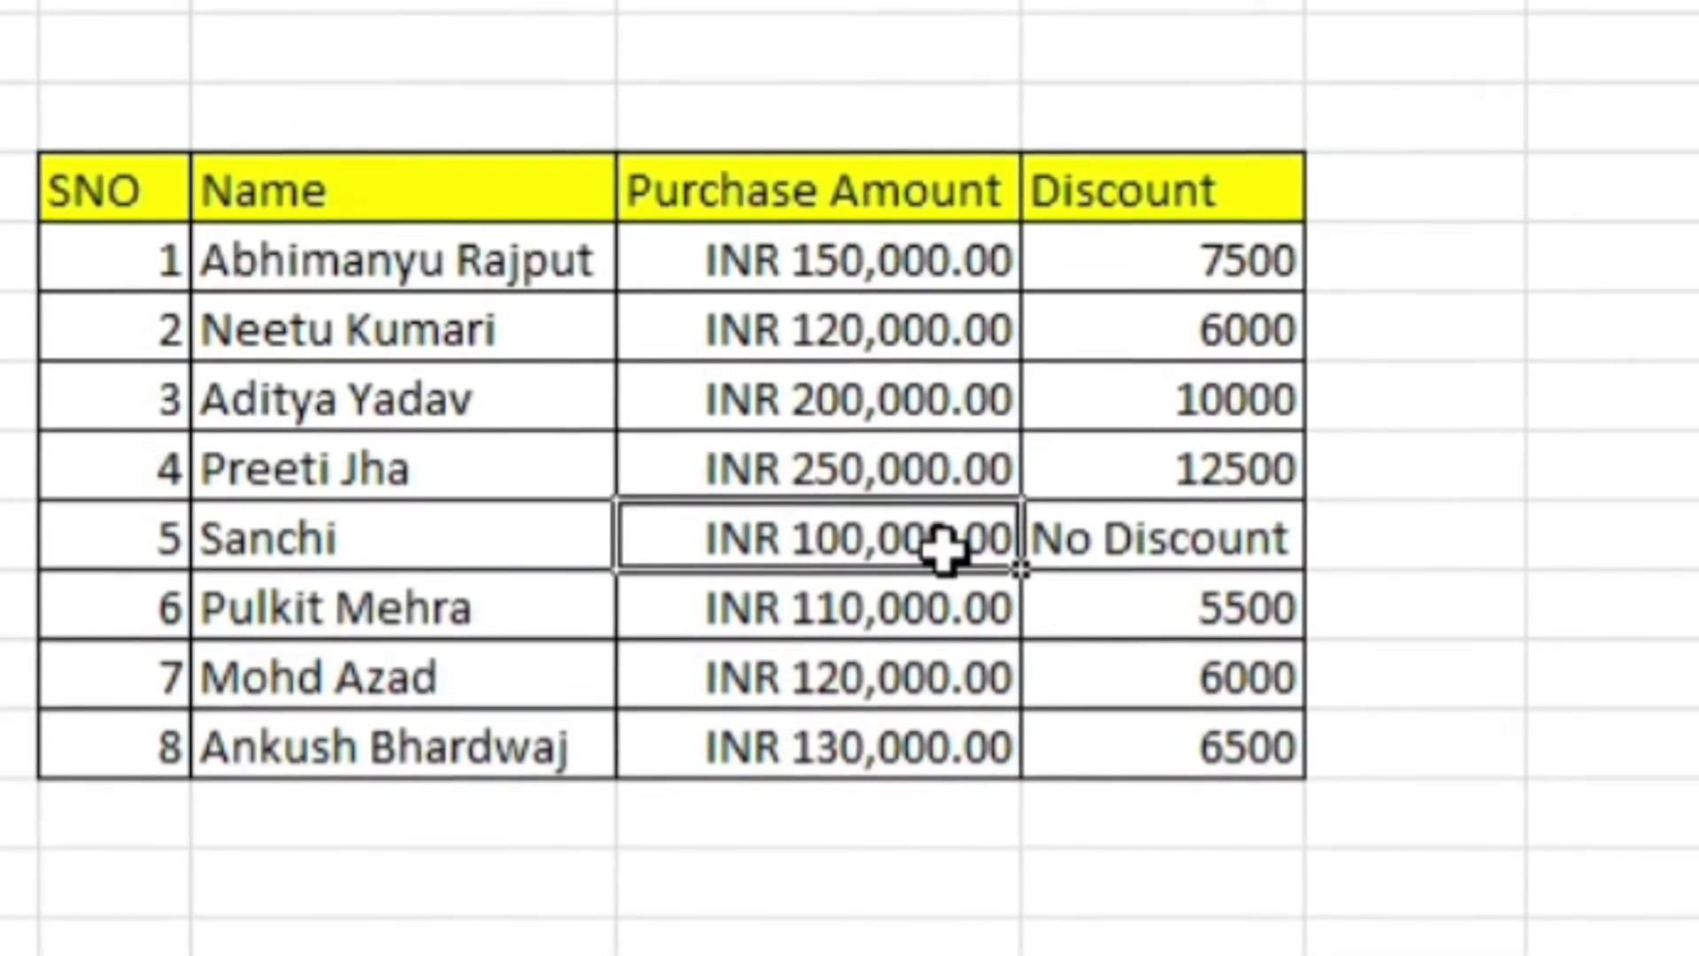
{"action": "scroll", "coordinate": [833, 609], "scroll_direction": "up", "scroll_amount": 3, "text": "ctrl"}
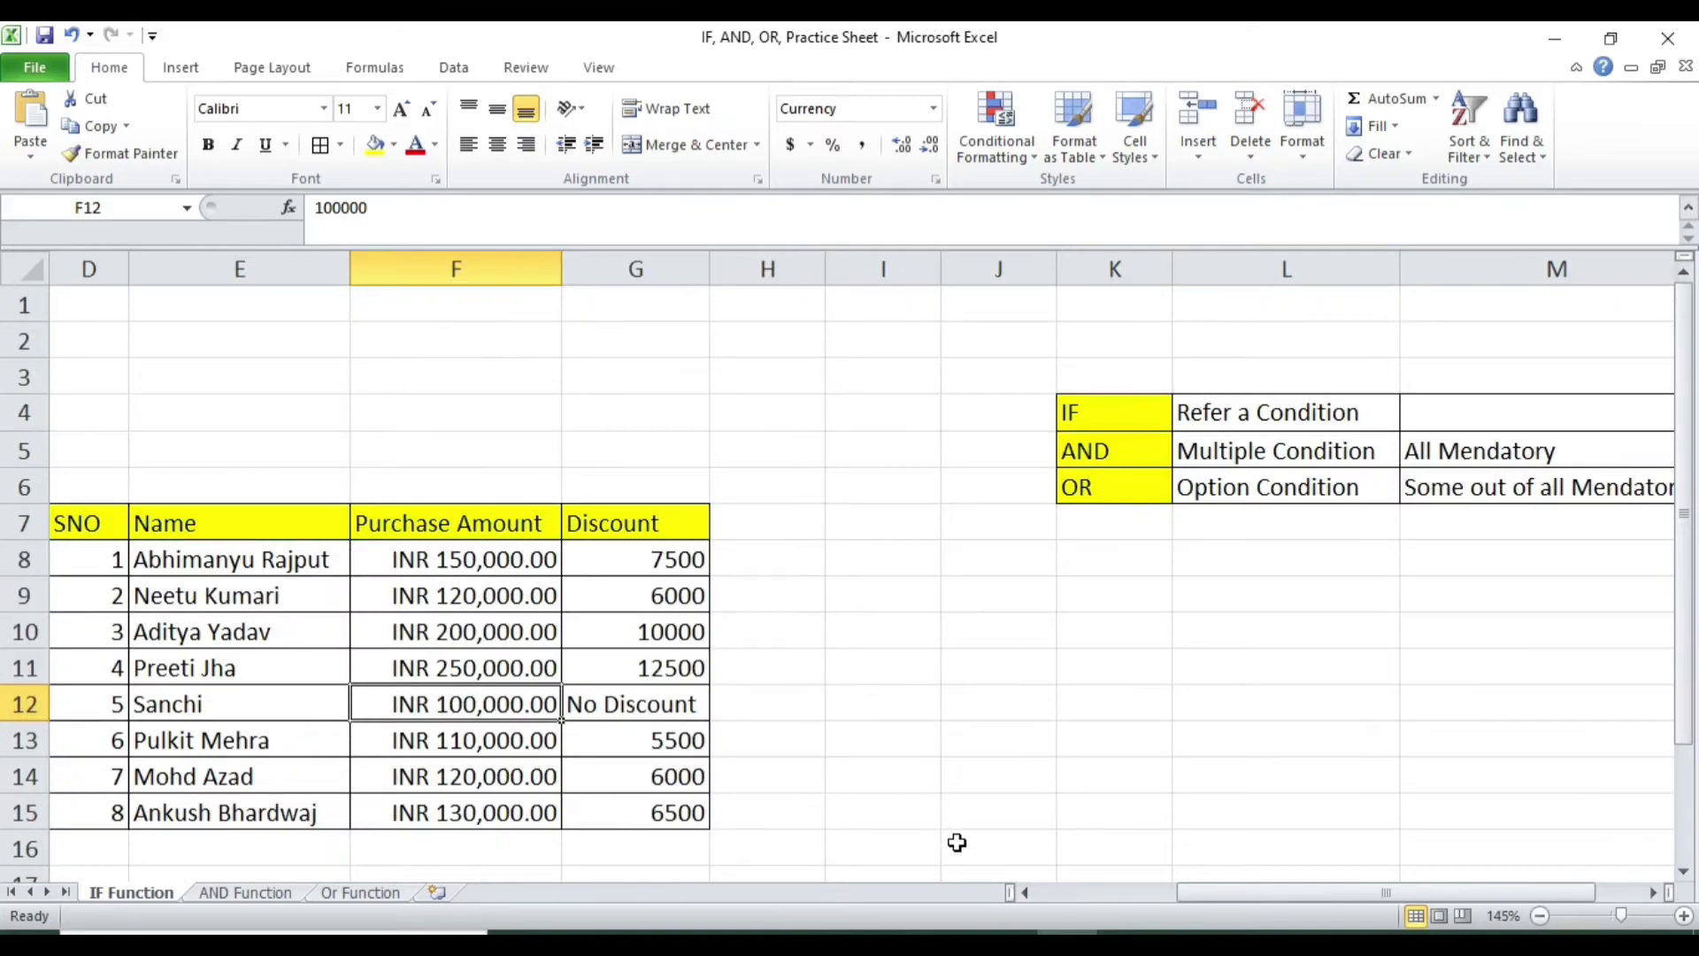
Change the F10 purchase amount from 200000 to 100000 to test the formula
{"action": "left_click_drag", "start_coordinate": [1218, 894], "coordinate": [1141, 909]}
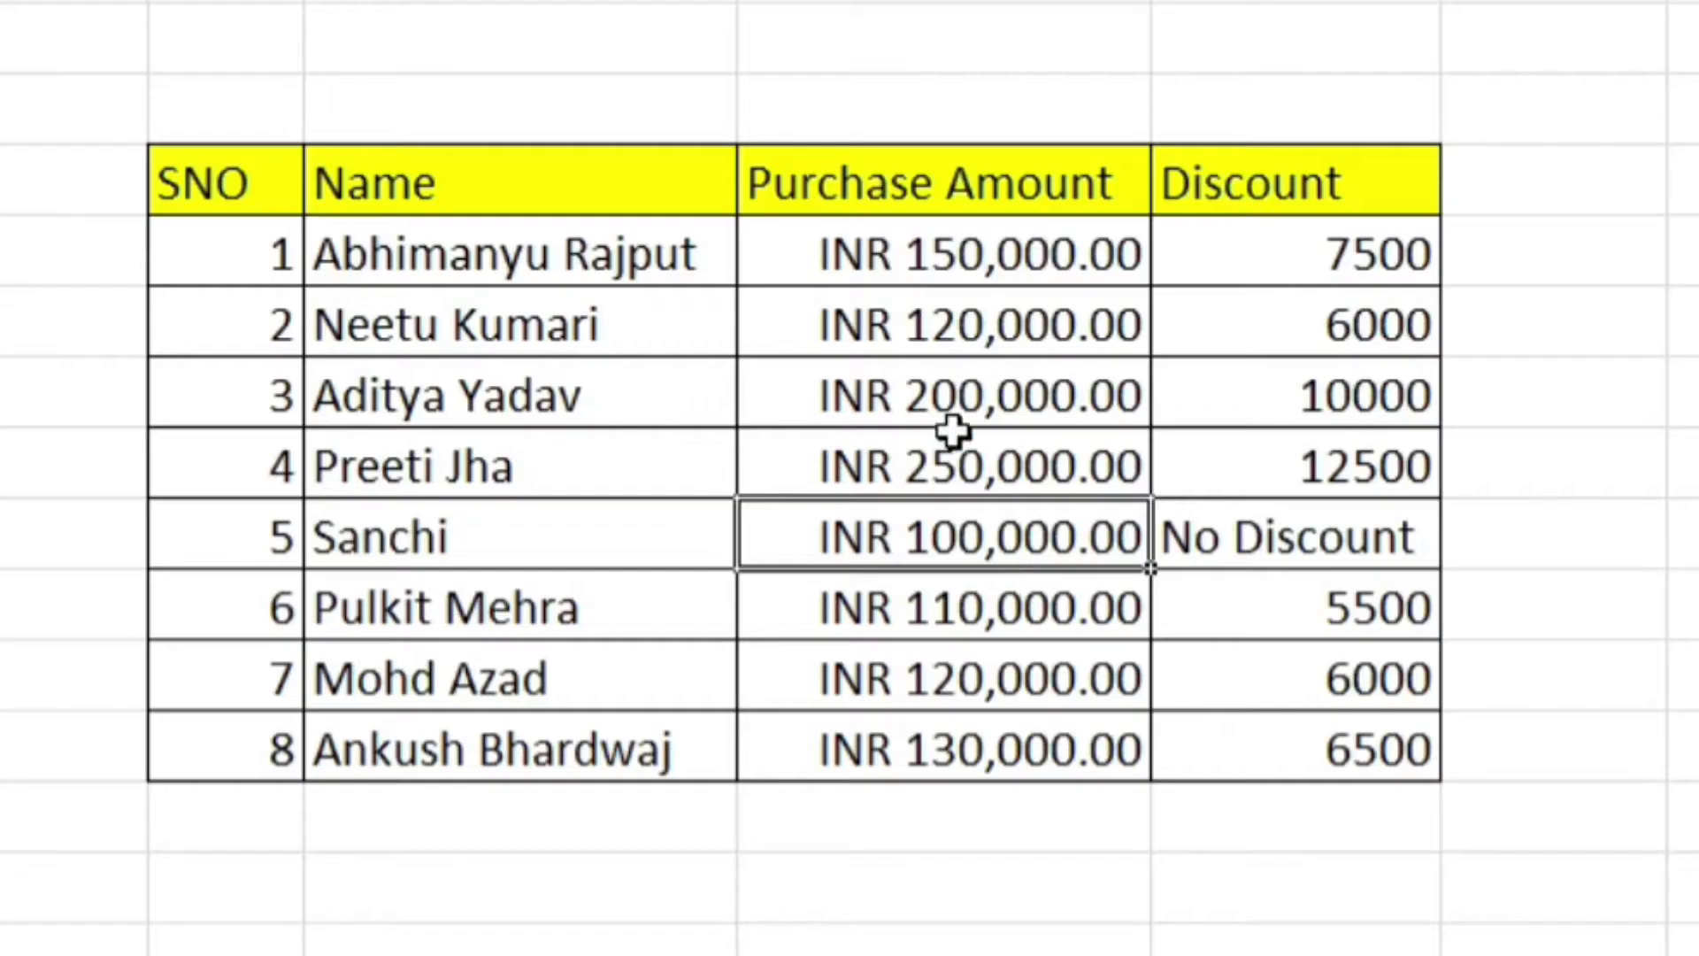
{"action": "key", "text": "Up"}
{"action": "left_click", "coordinate": [932, 401]}
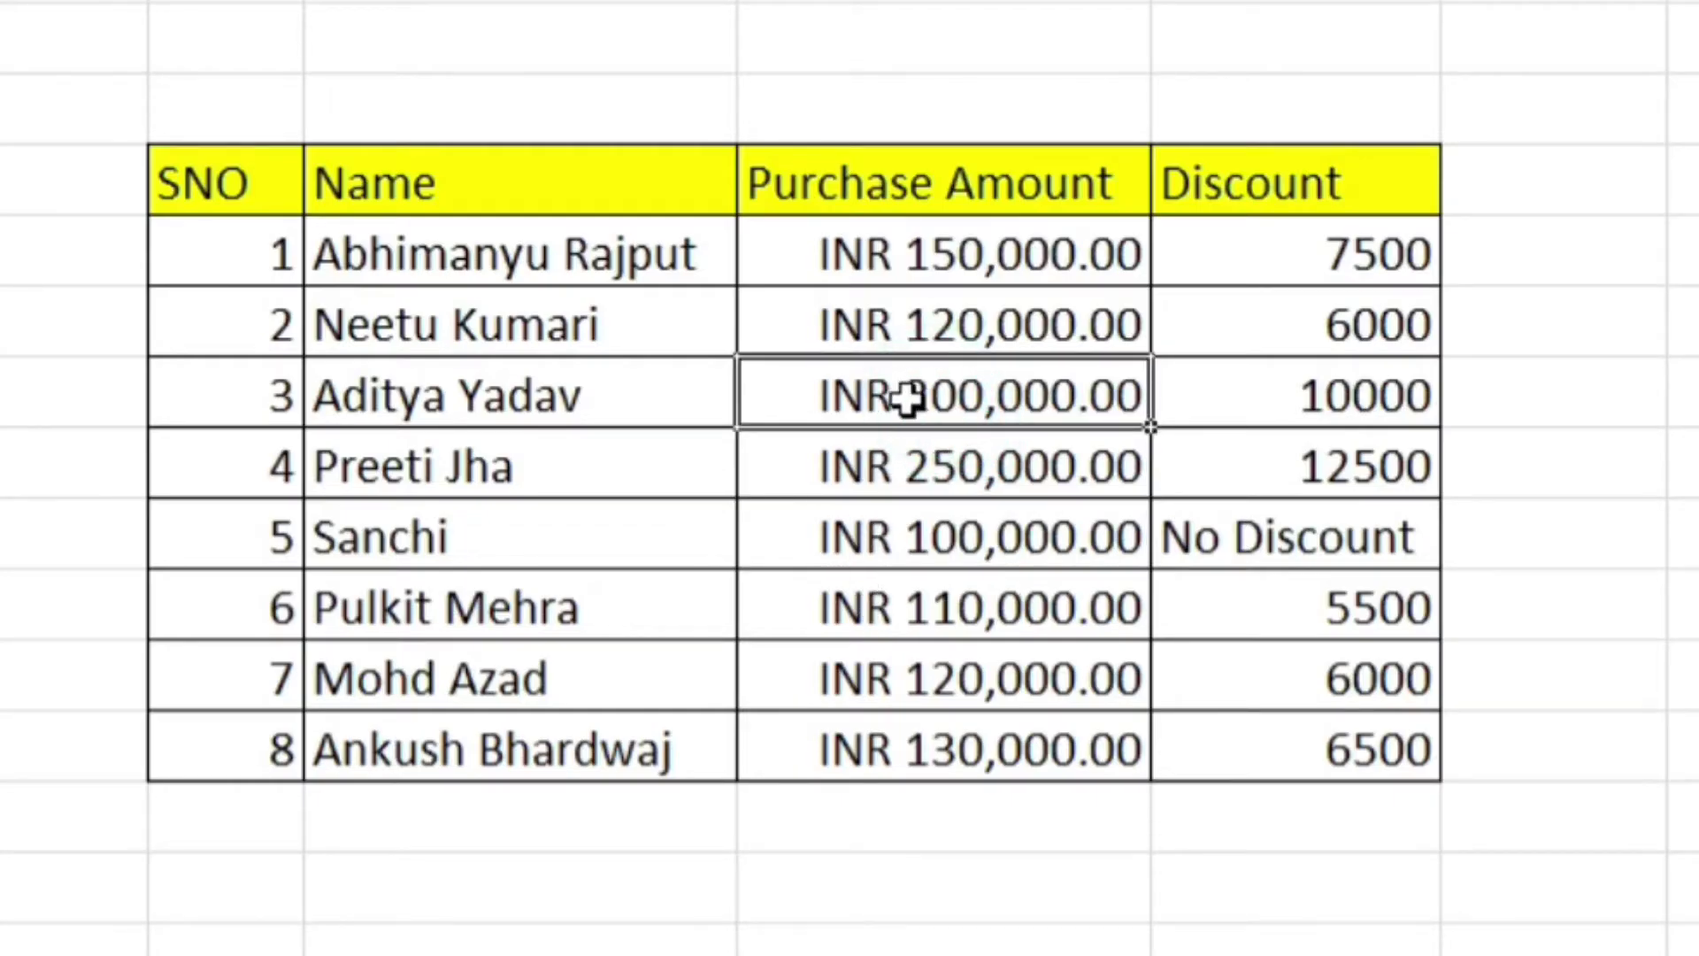
{"action": "key", "text": "F2"}
{"action": "key", "text": "Home"}
{"action": "key", "text": "Delete"}
{"action": "type", "text": "1"}
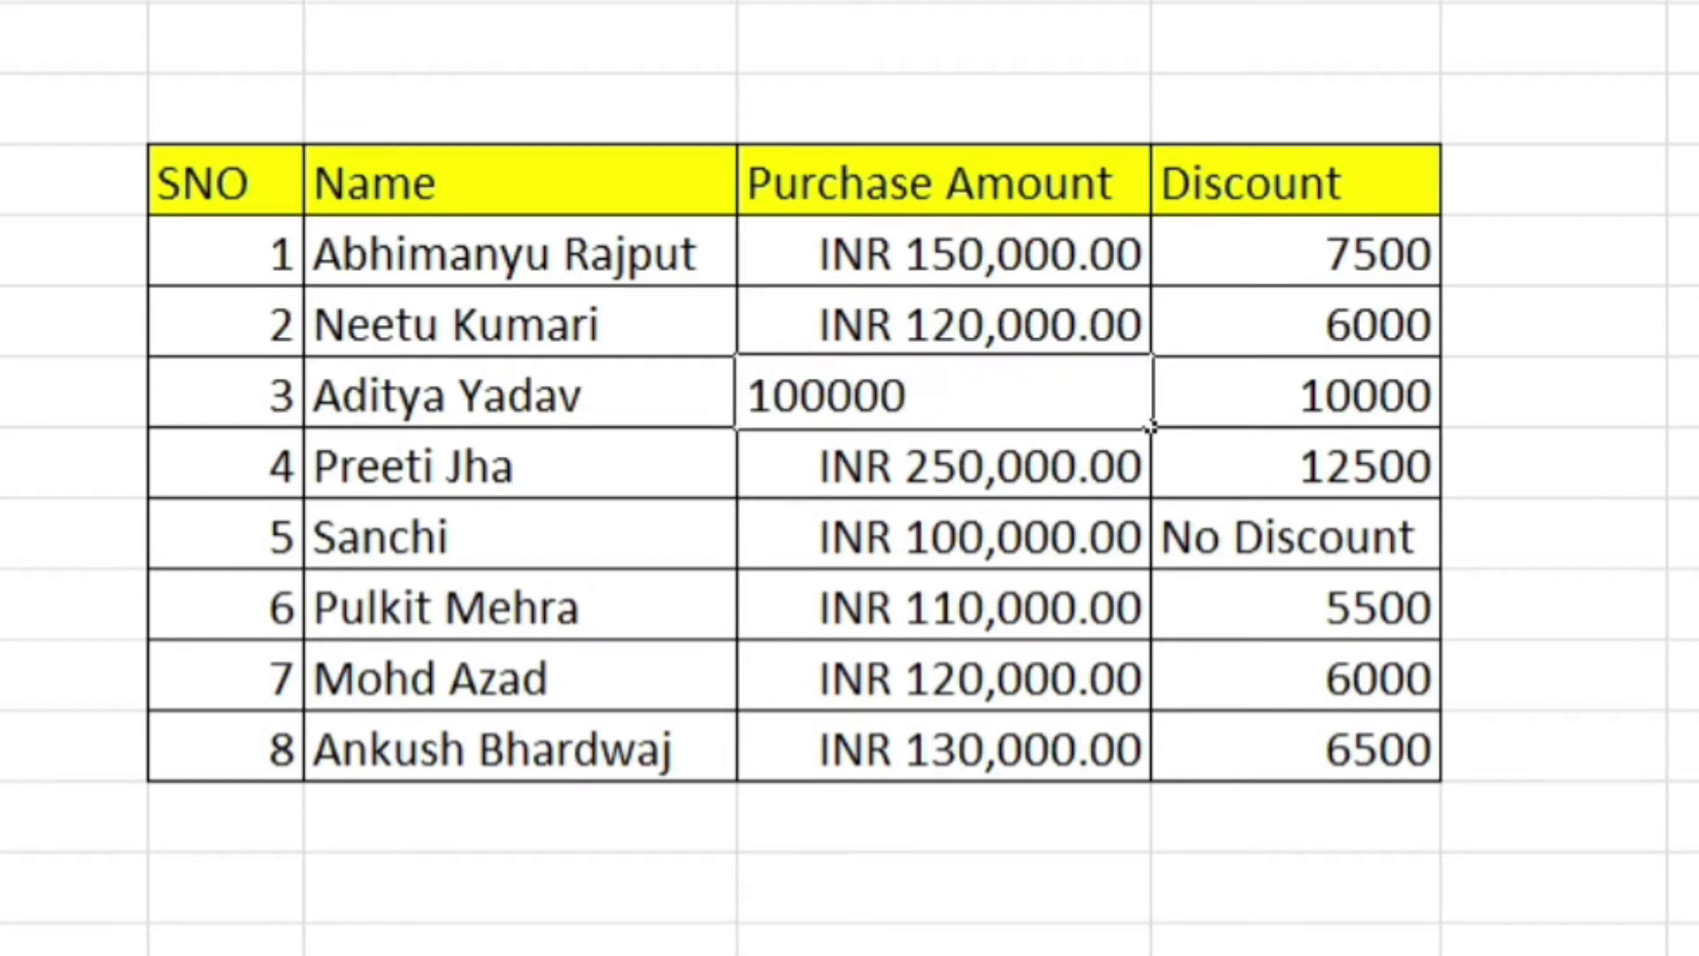
{"action": "key", "text": "Return"}
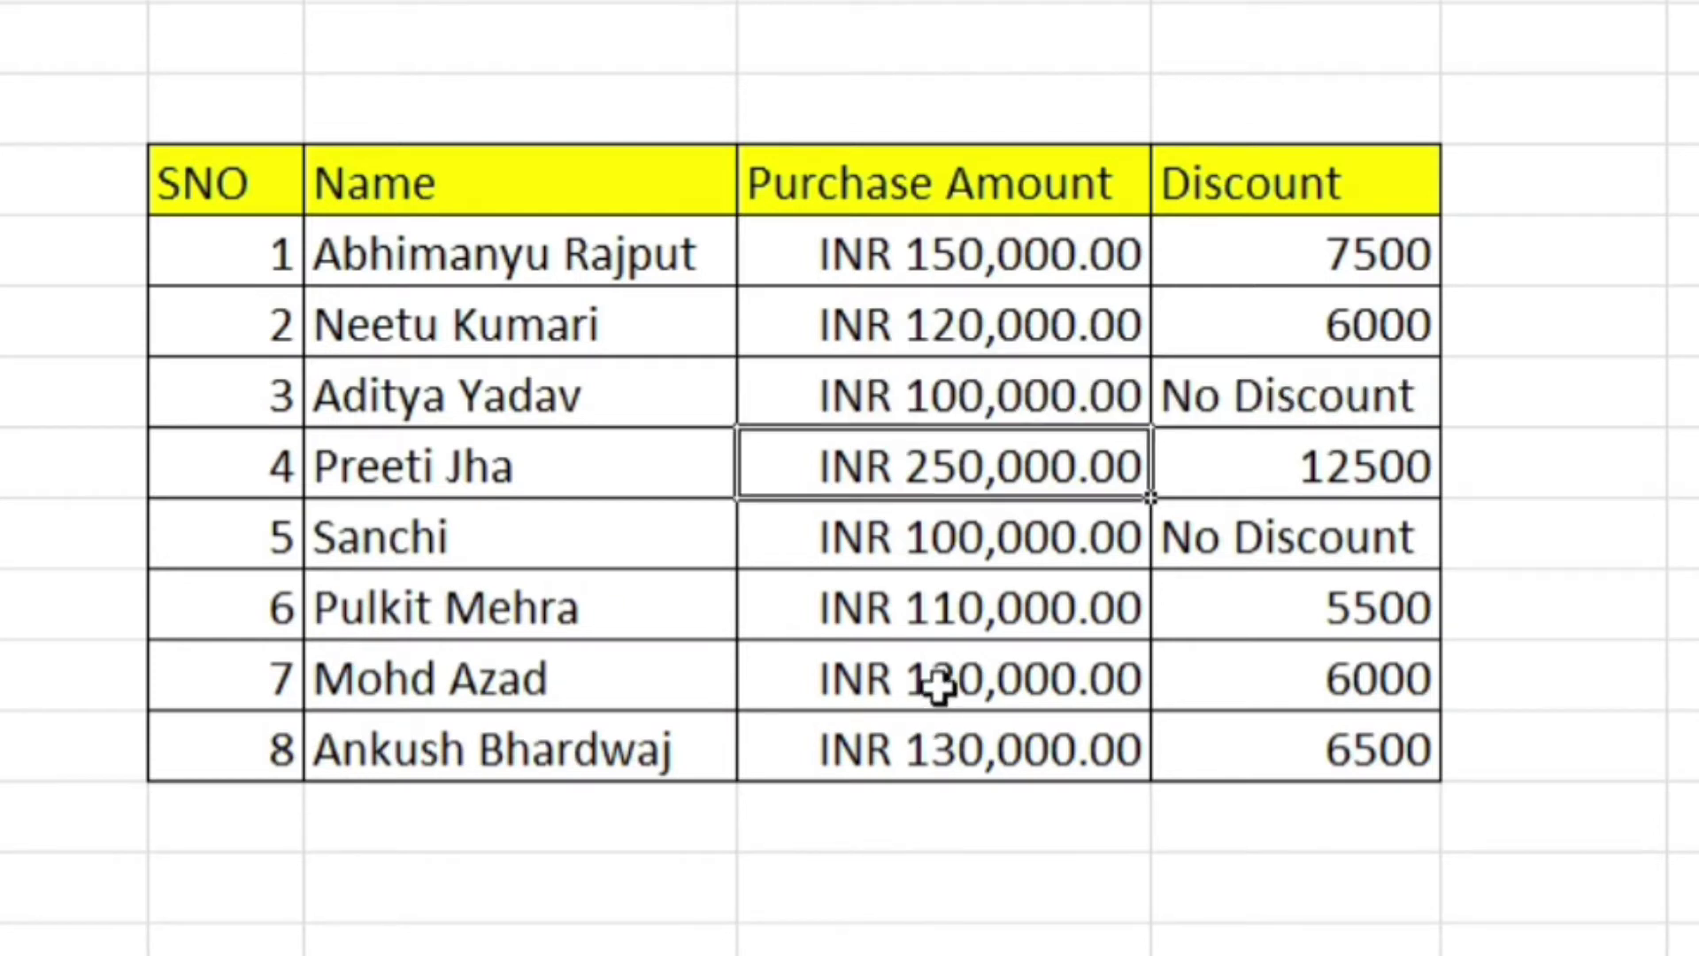
Lower the F14 purchase amount from 120000 to 80000
{"action": "left_click", "coordinate": [937, 683]}
{"action": "key", "text": "F2"}
{"action": "key", "text": "Home"}
{"action": "key", "text": "Delete"}
{"action": "key", "text": "Delete"}
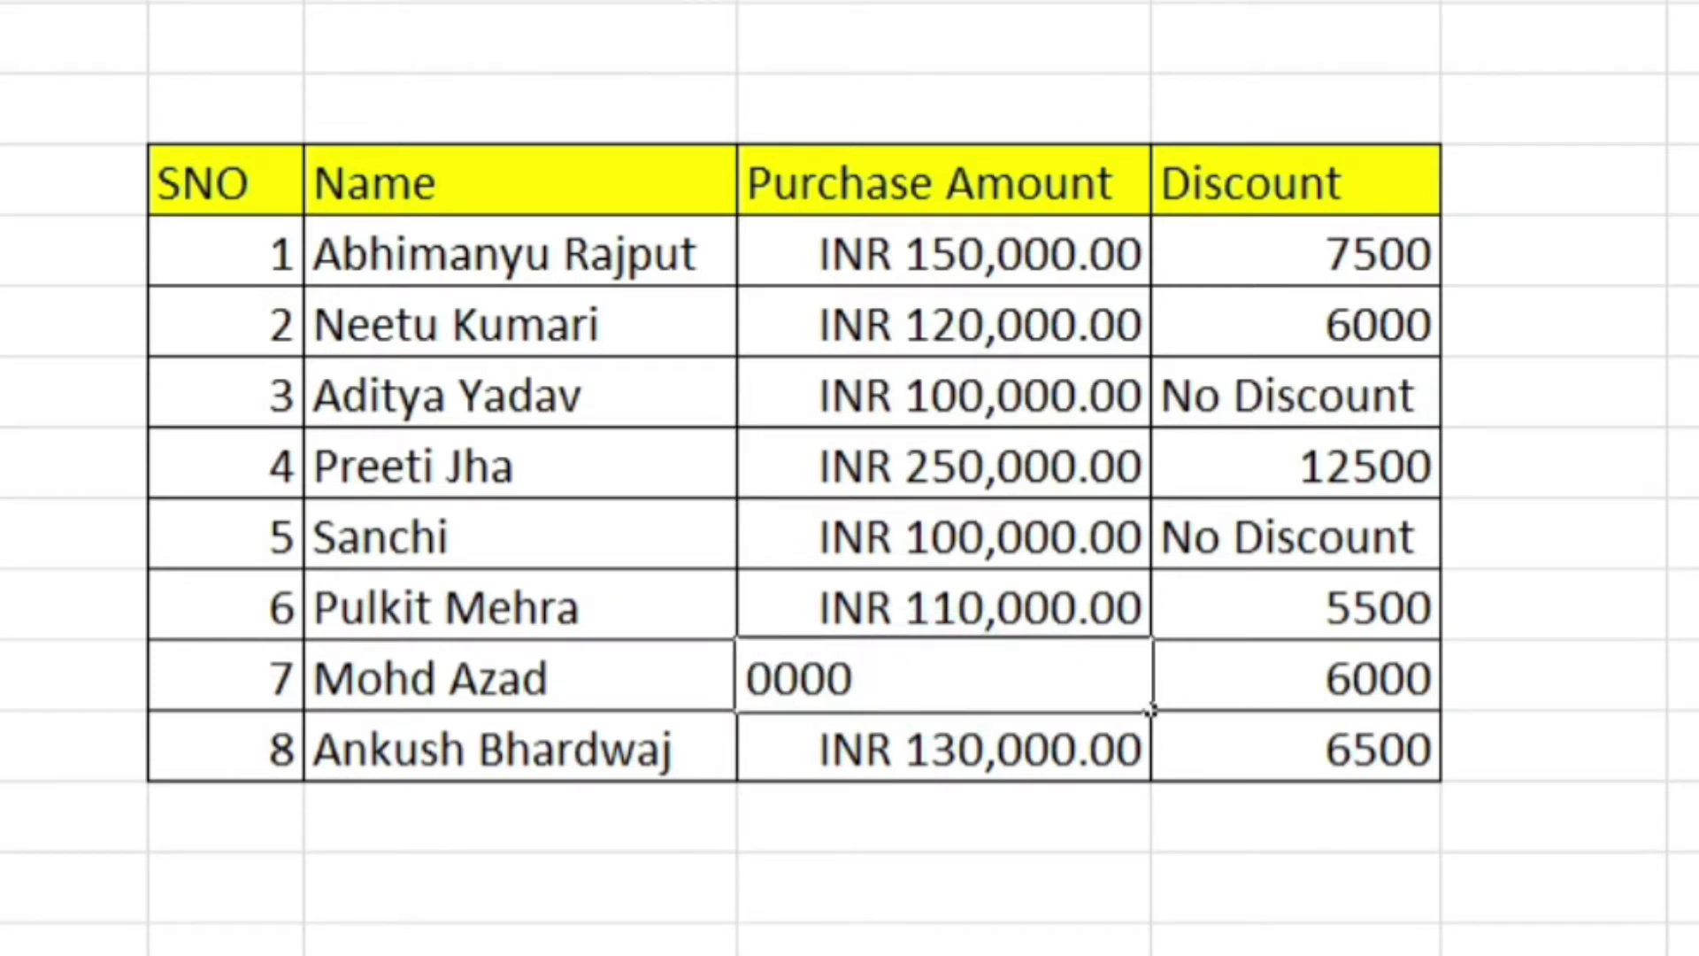
{"action": "type", "text": "50"}
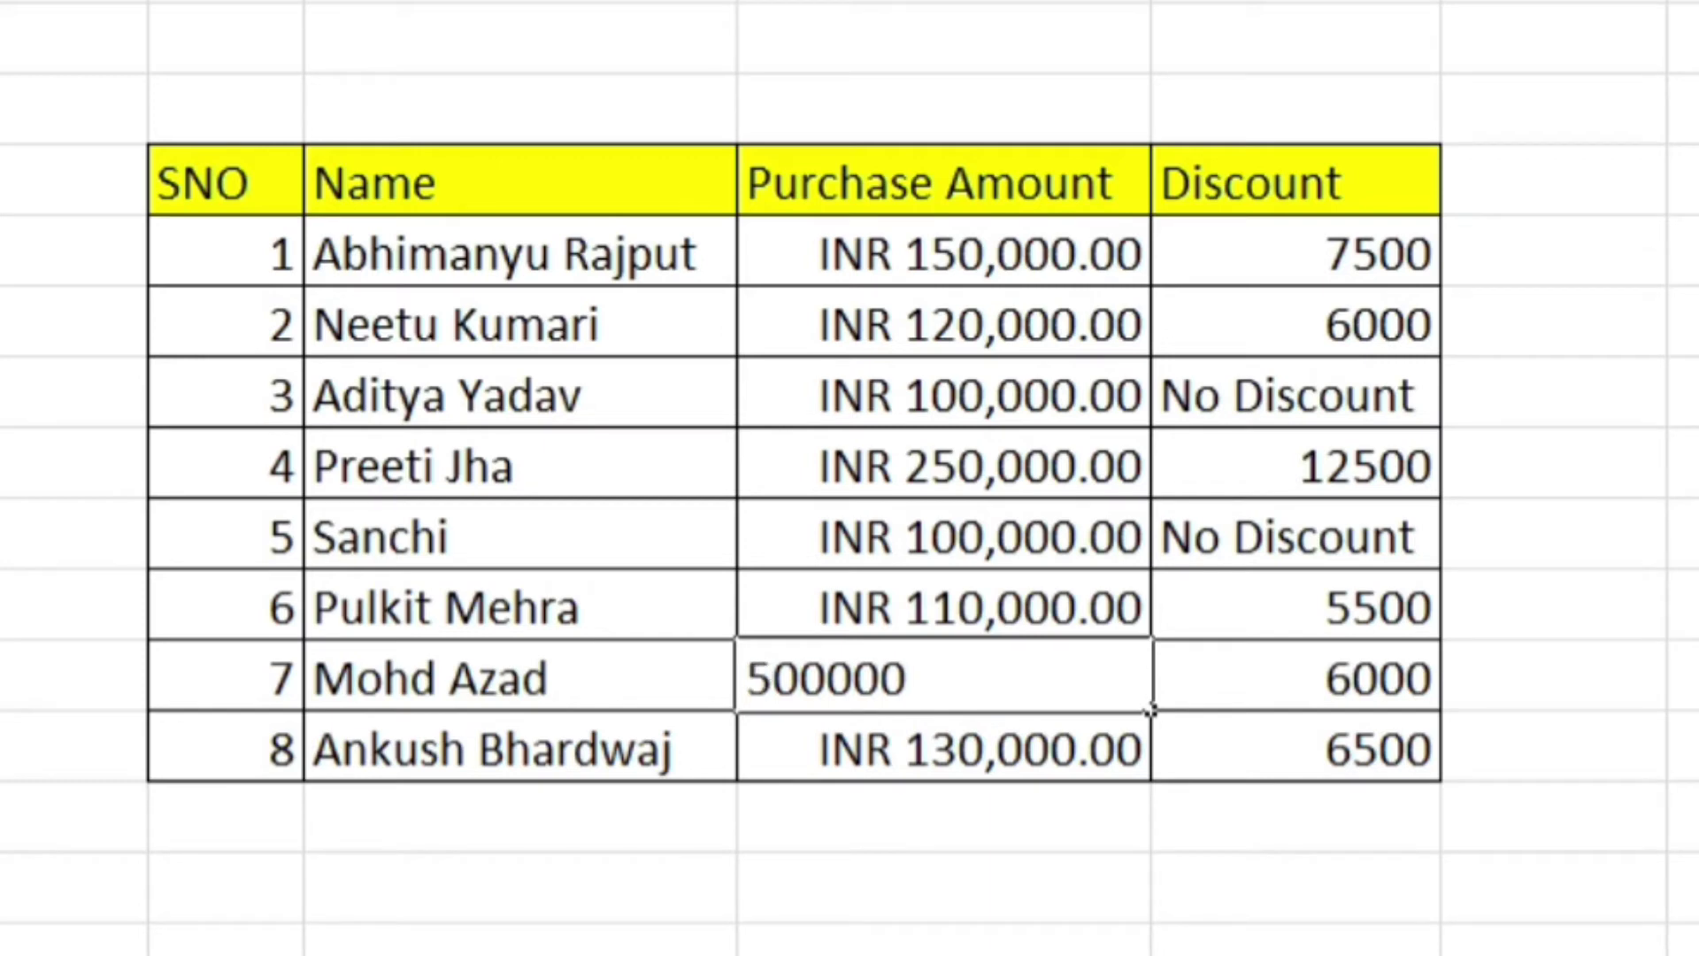
{"action": "key", "text": "BackSpace"}
{"action": "key", "text": "BackSpace"}
{"action": "type", "text": "80"}
{"action": "key", "text": "Return"}
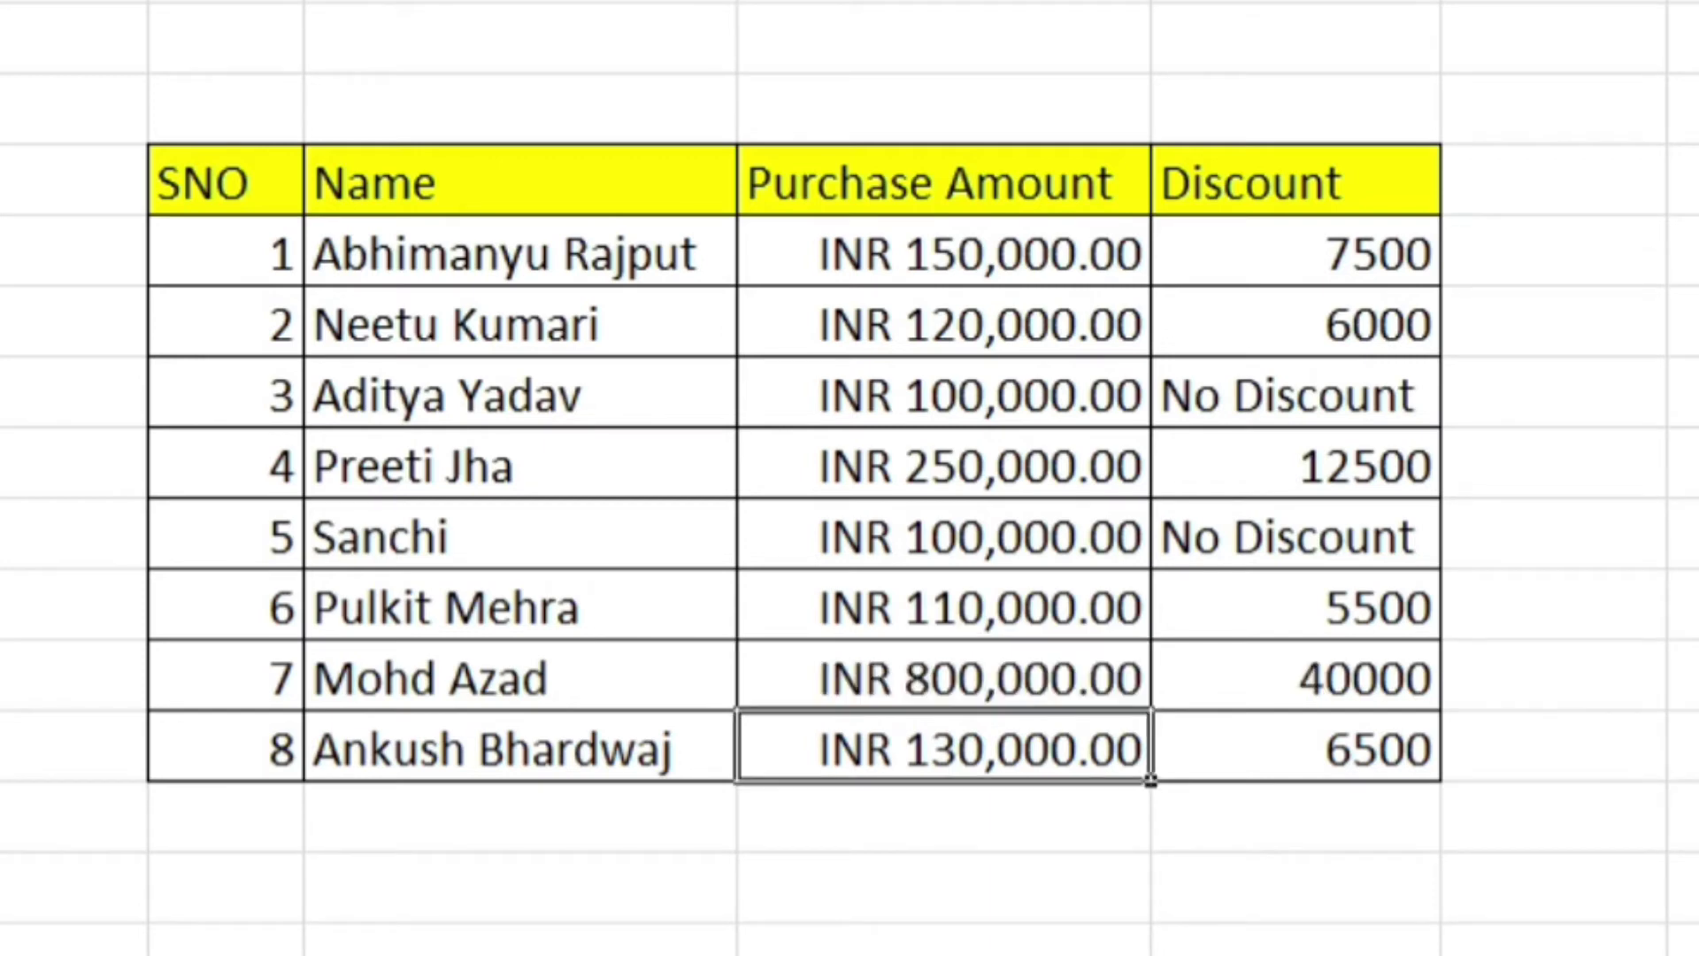
{"action": "left_click", "coordinate": [943, 678]}
{"action": "key", "text": "F2"}
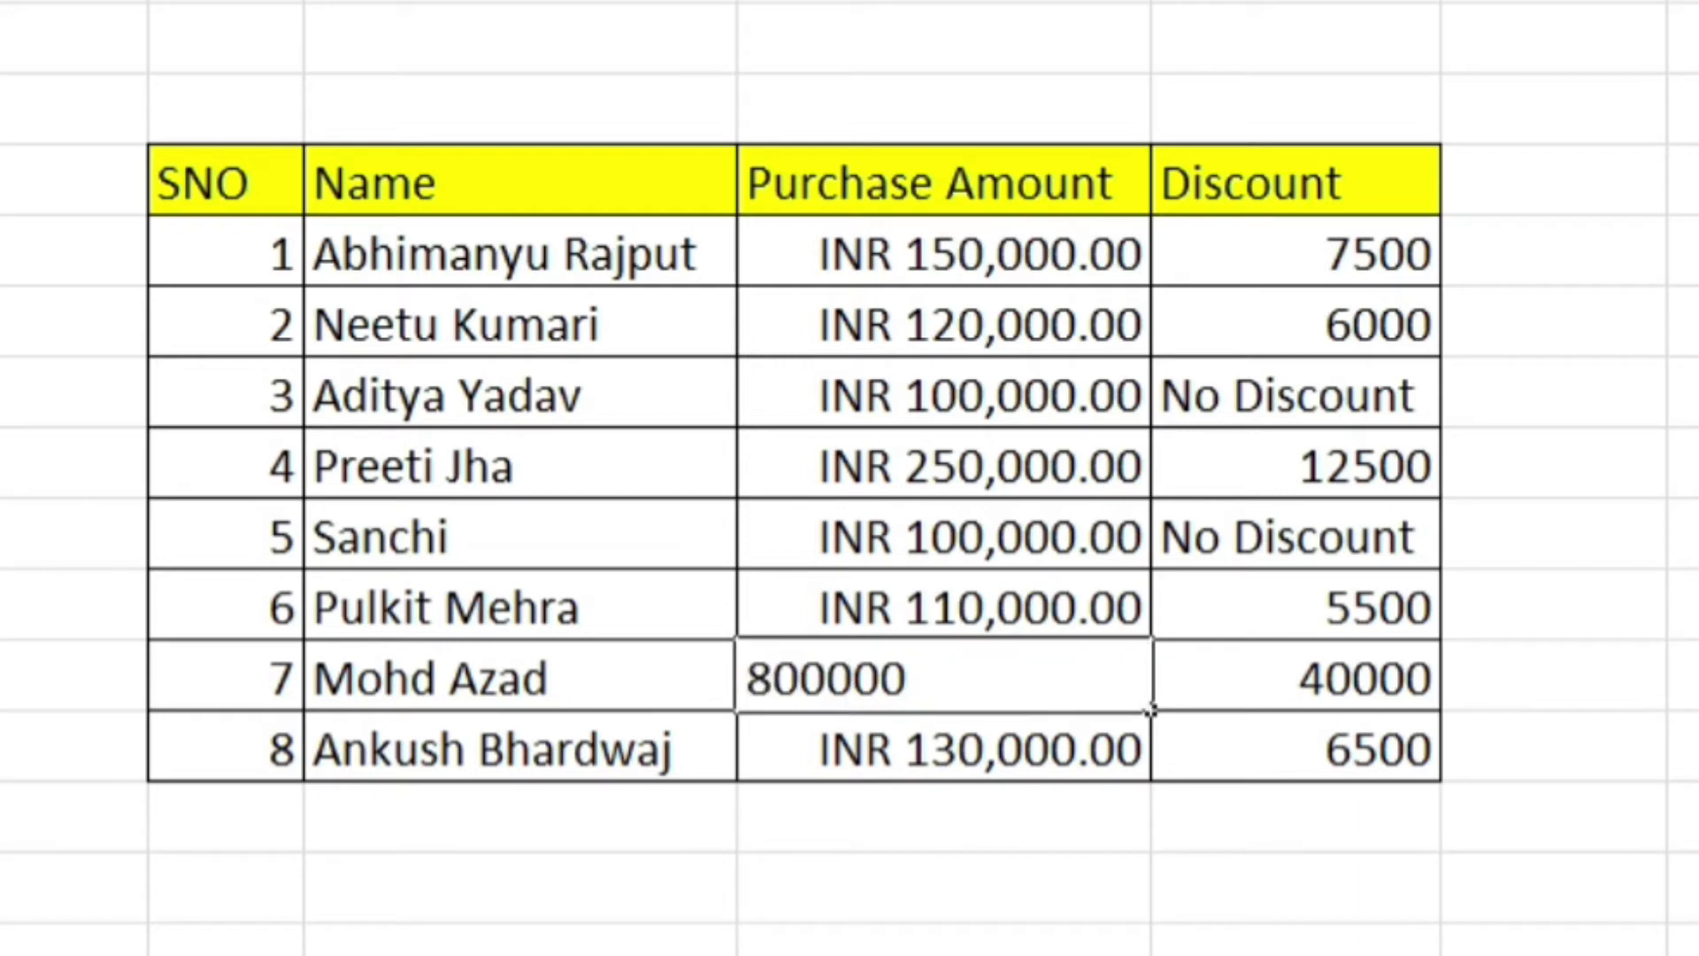
{"action": "key", "text": "BackSpace"}
{"action": "key", "text": "Return"}
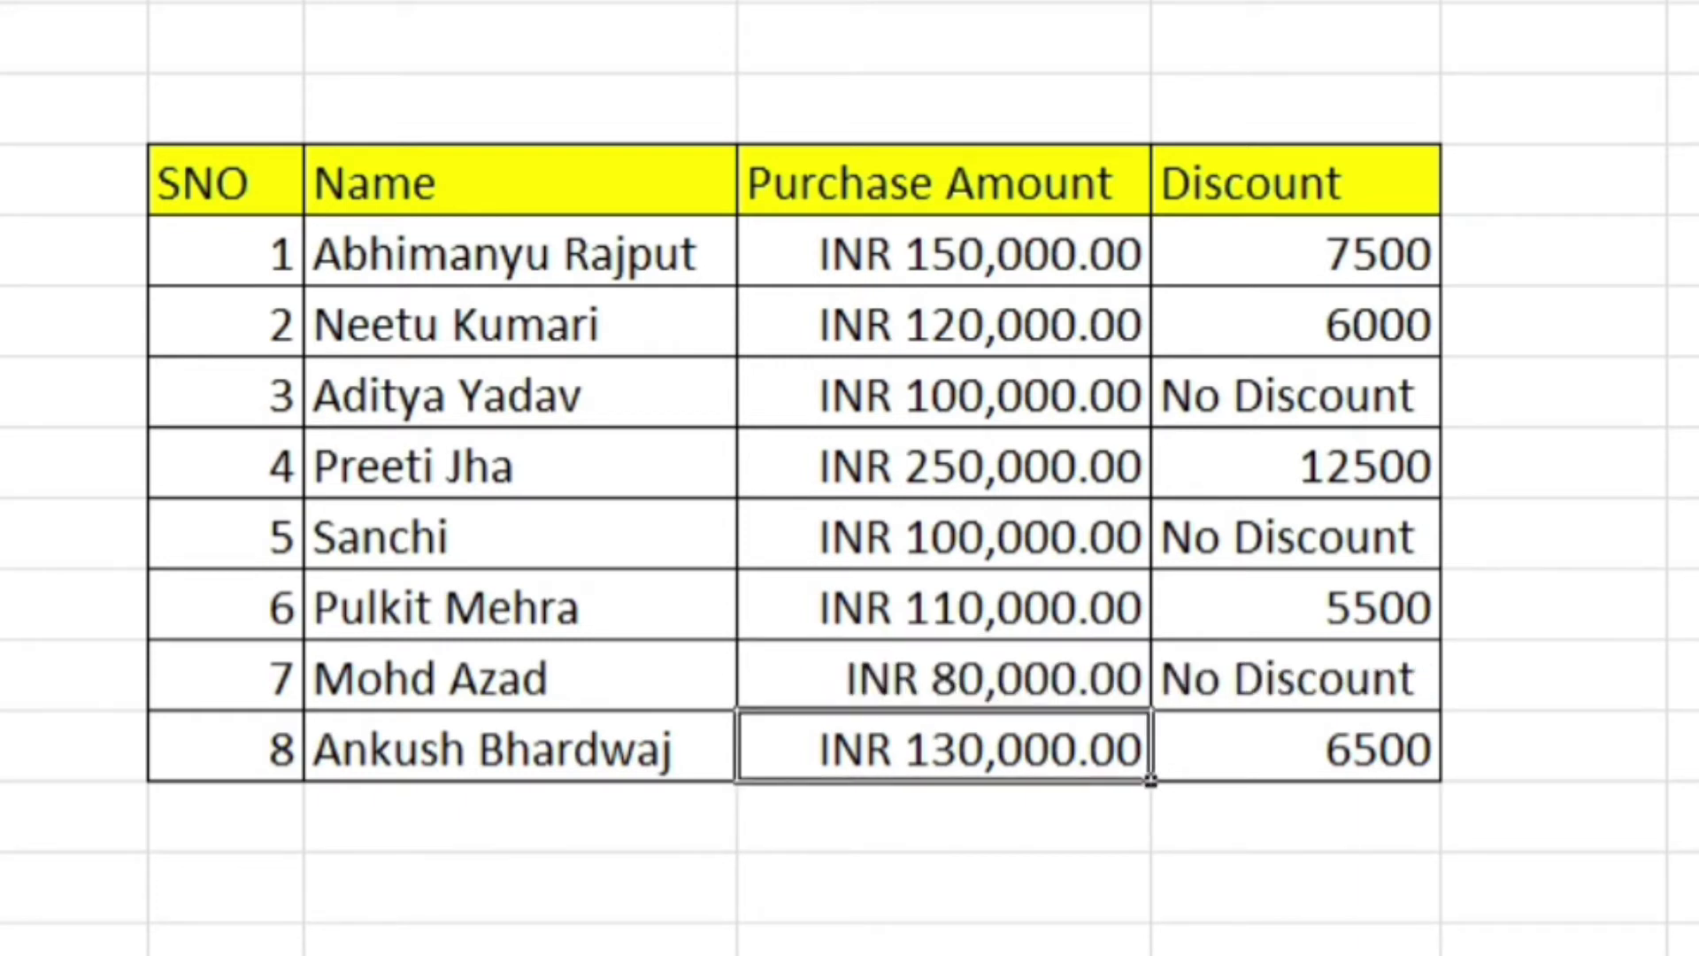
Undo the amount changes, return to the sheet top, and open the AND Function sheet
{"action": "key", "text": "ctrl+z"}
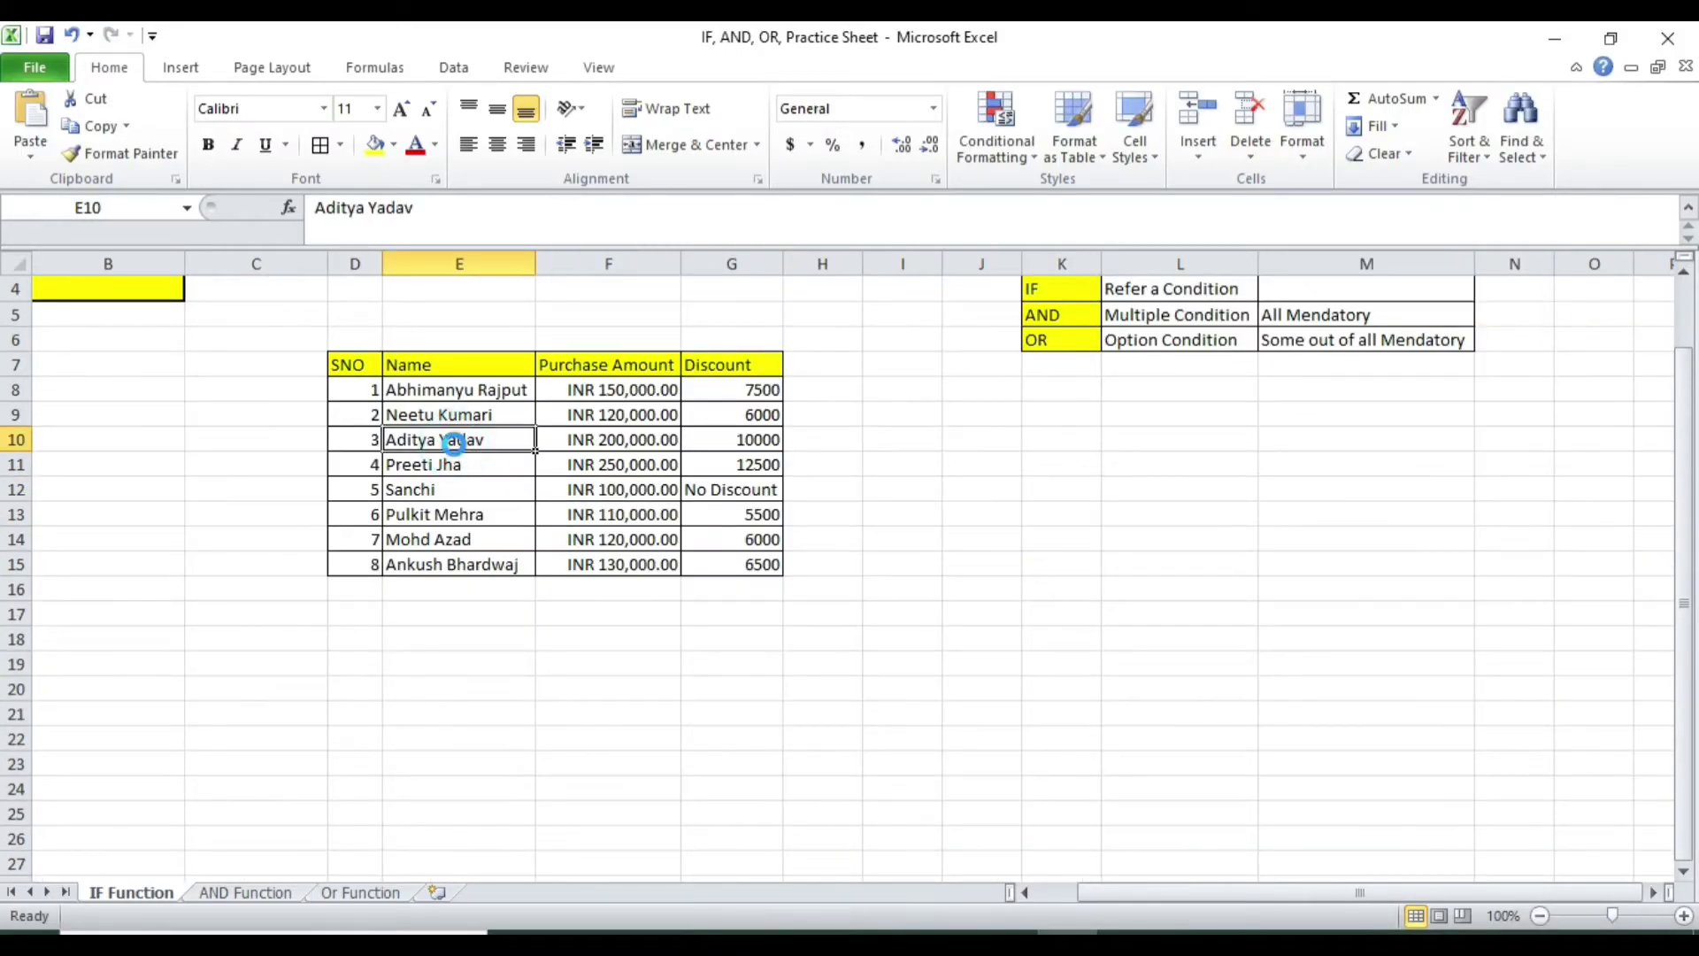
{"action": "scroll", "coordinate": [454, 443], "scroll_direction": "up", "scroll_amount": 1}
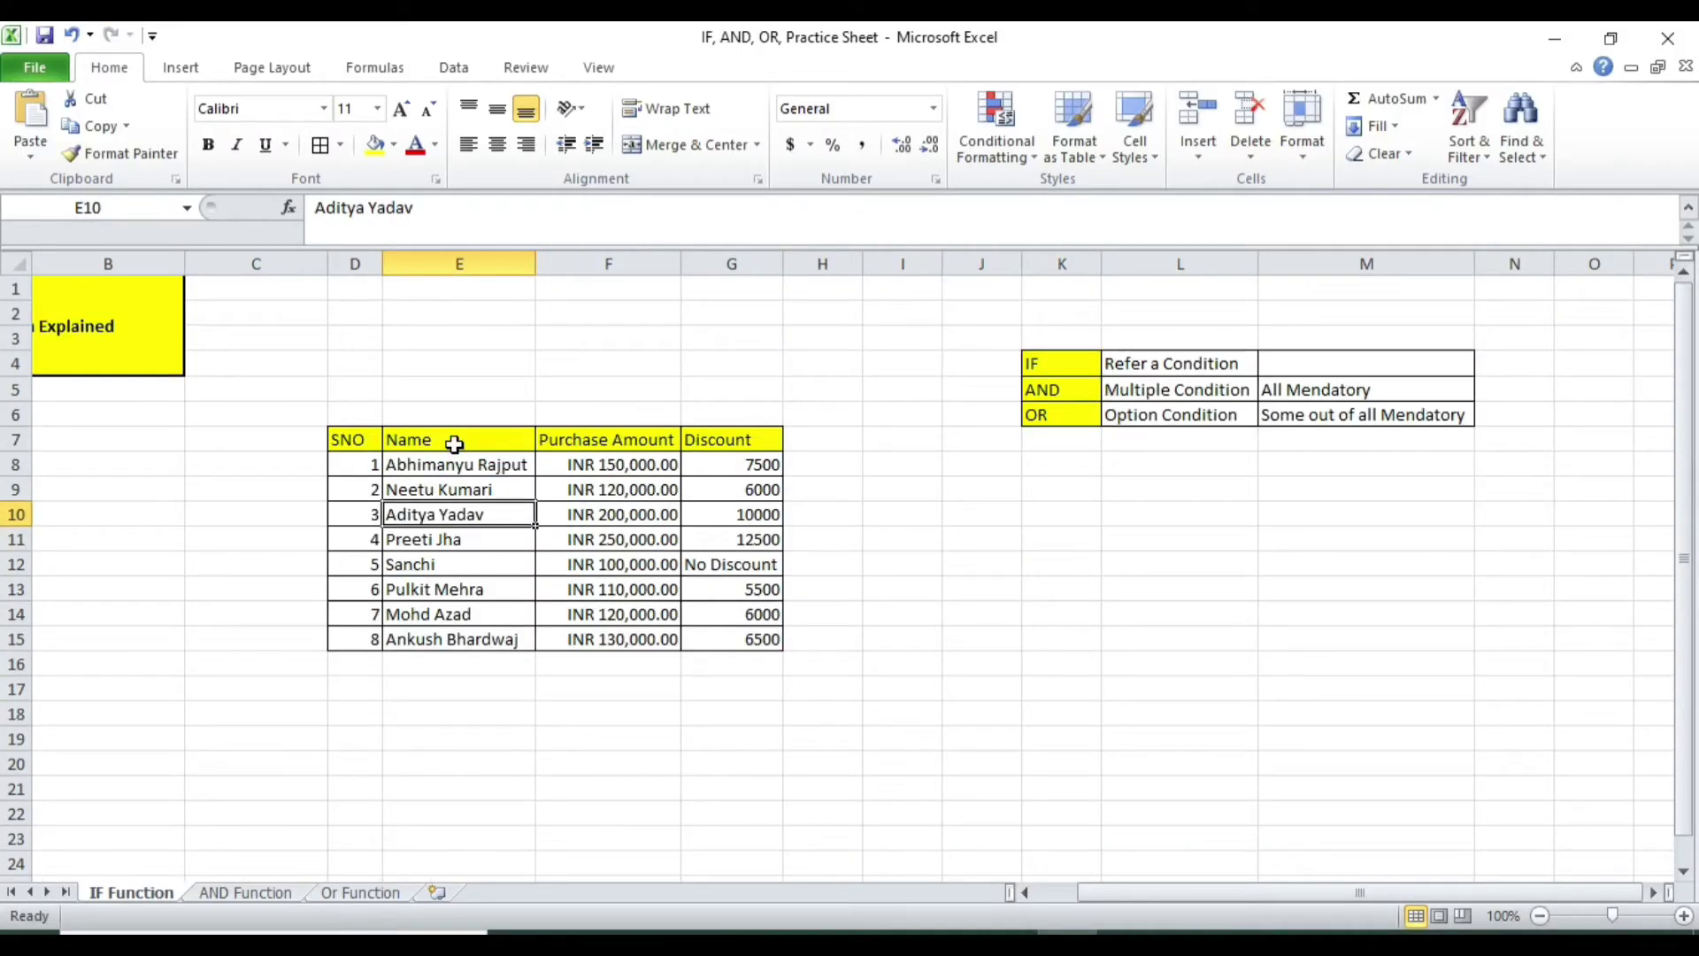
{"action": "key", "text": "Home"}
{"action": "key", "text": "ctrl+Up"}
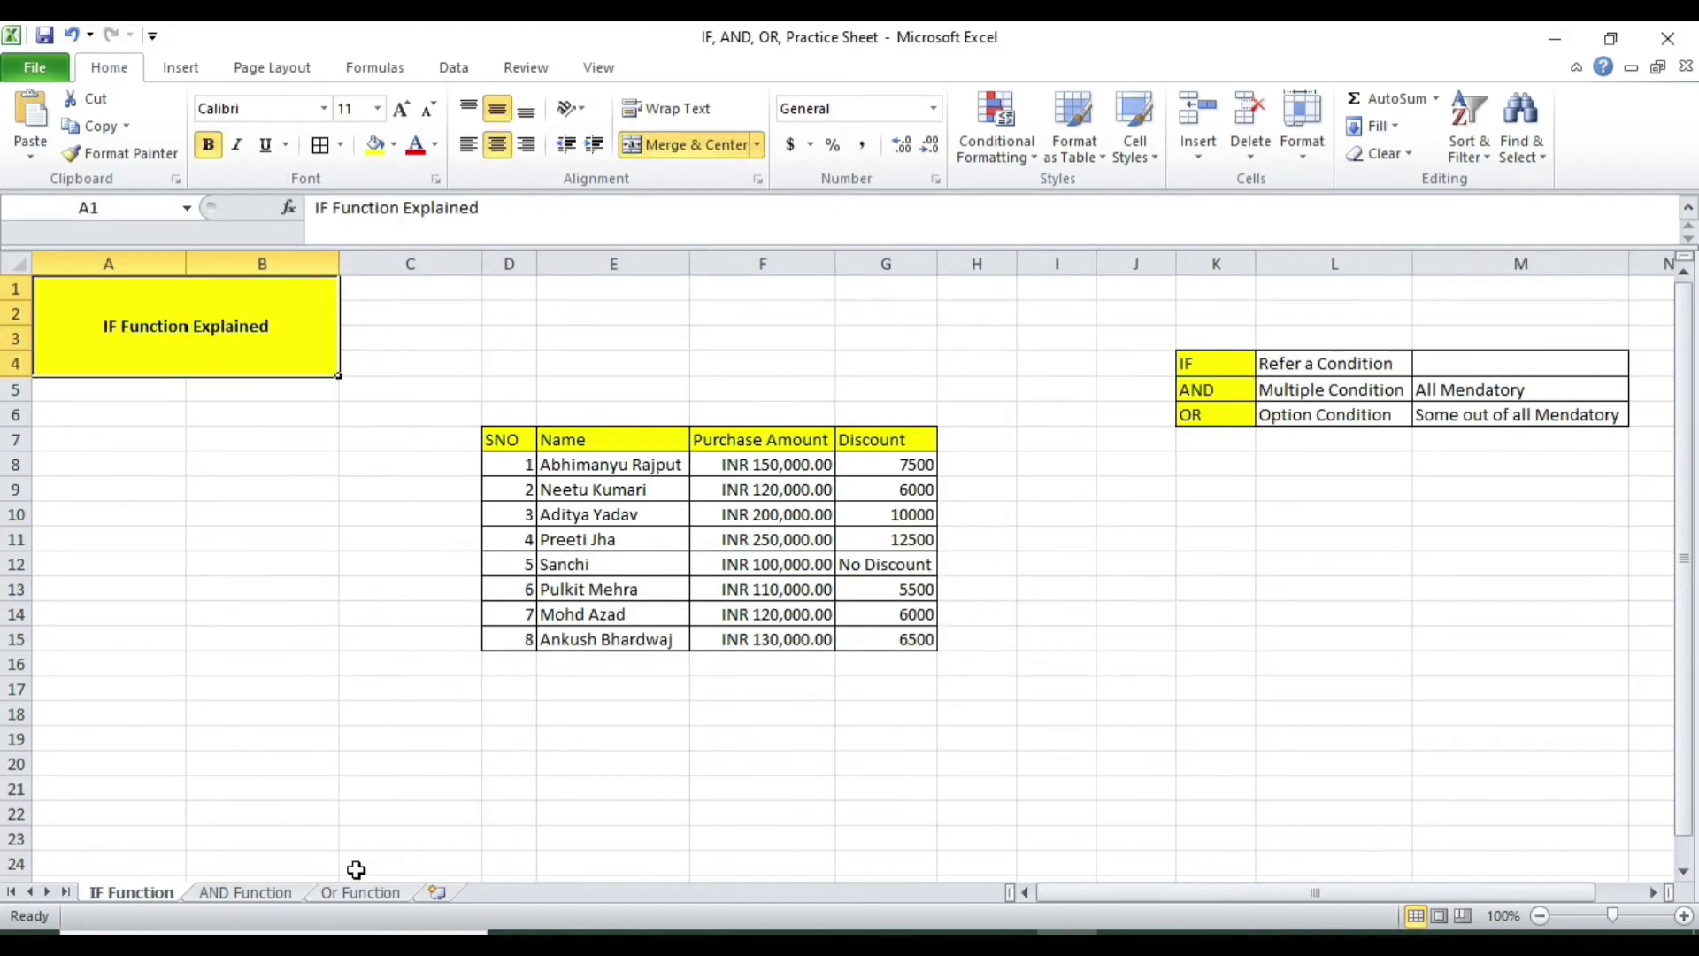
{"action": "left_click", "coordinate": [256, 894]}
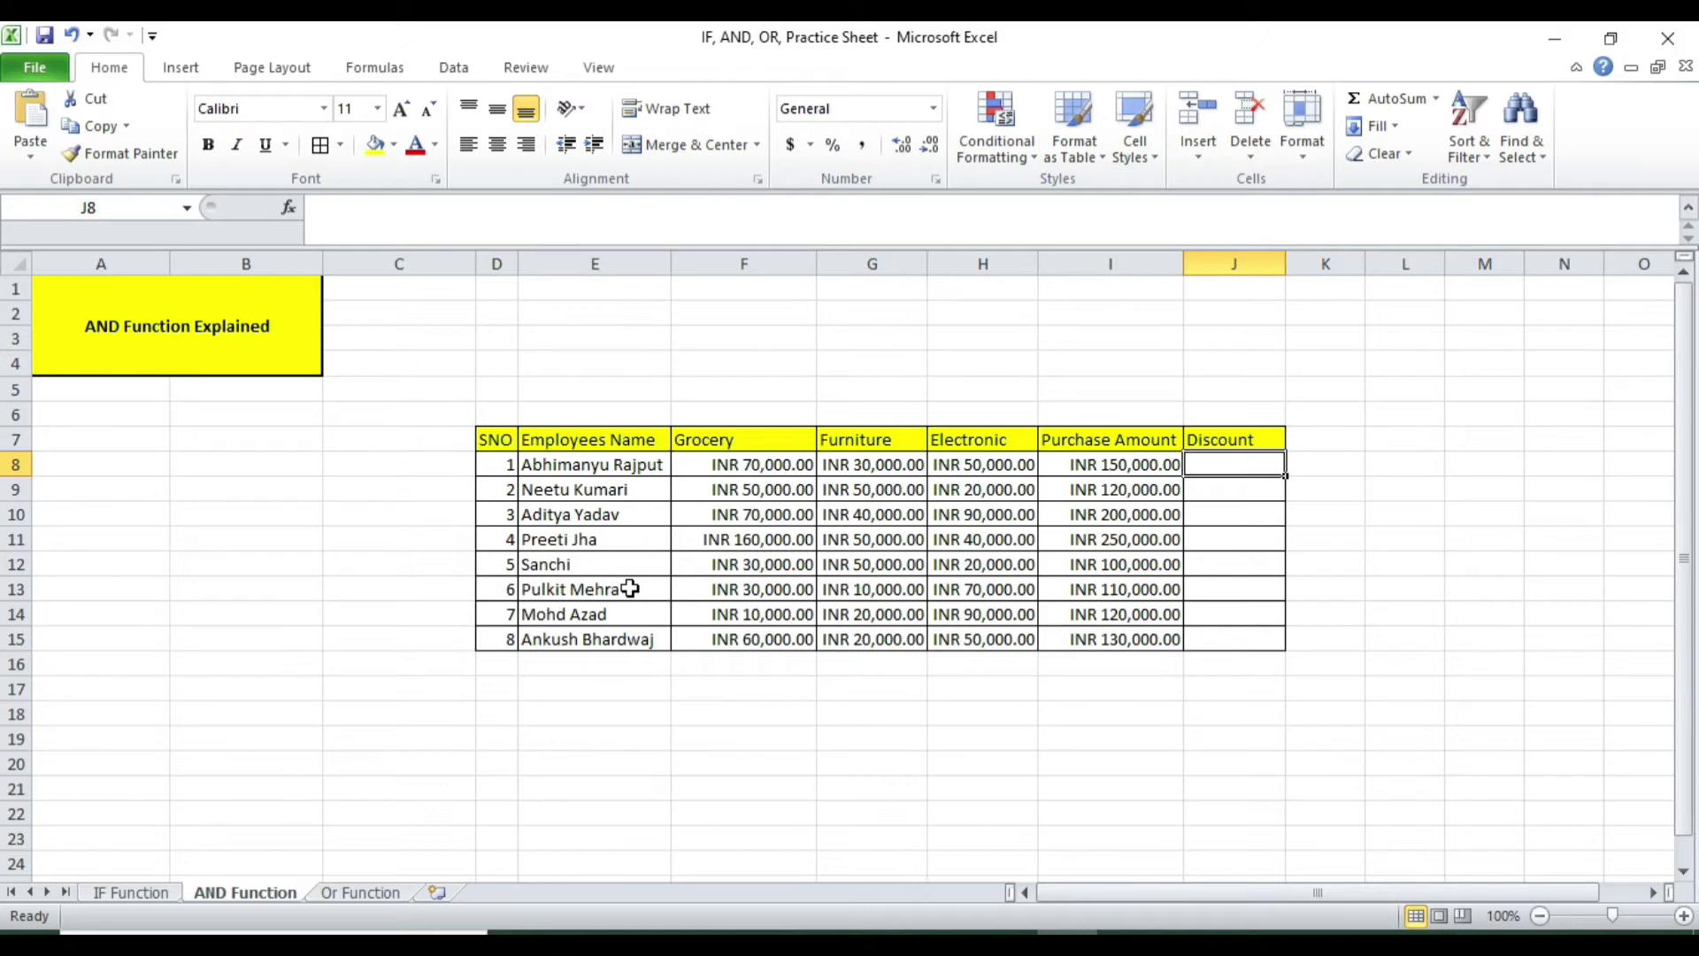
{"action": "left_click_drag", "start_coordinate": [693, 470], "coordinate": [696, 450]}
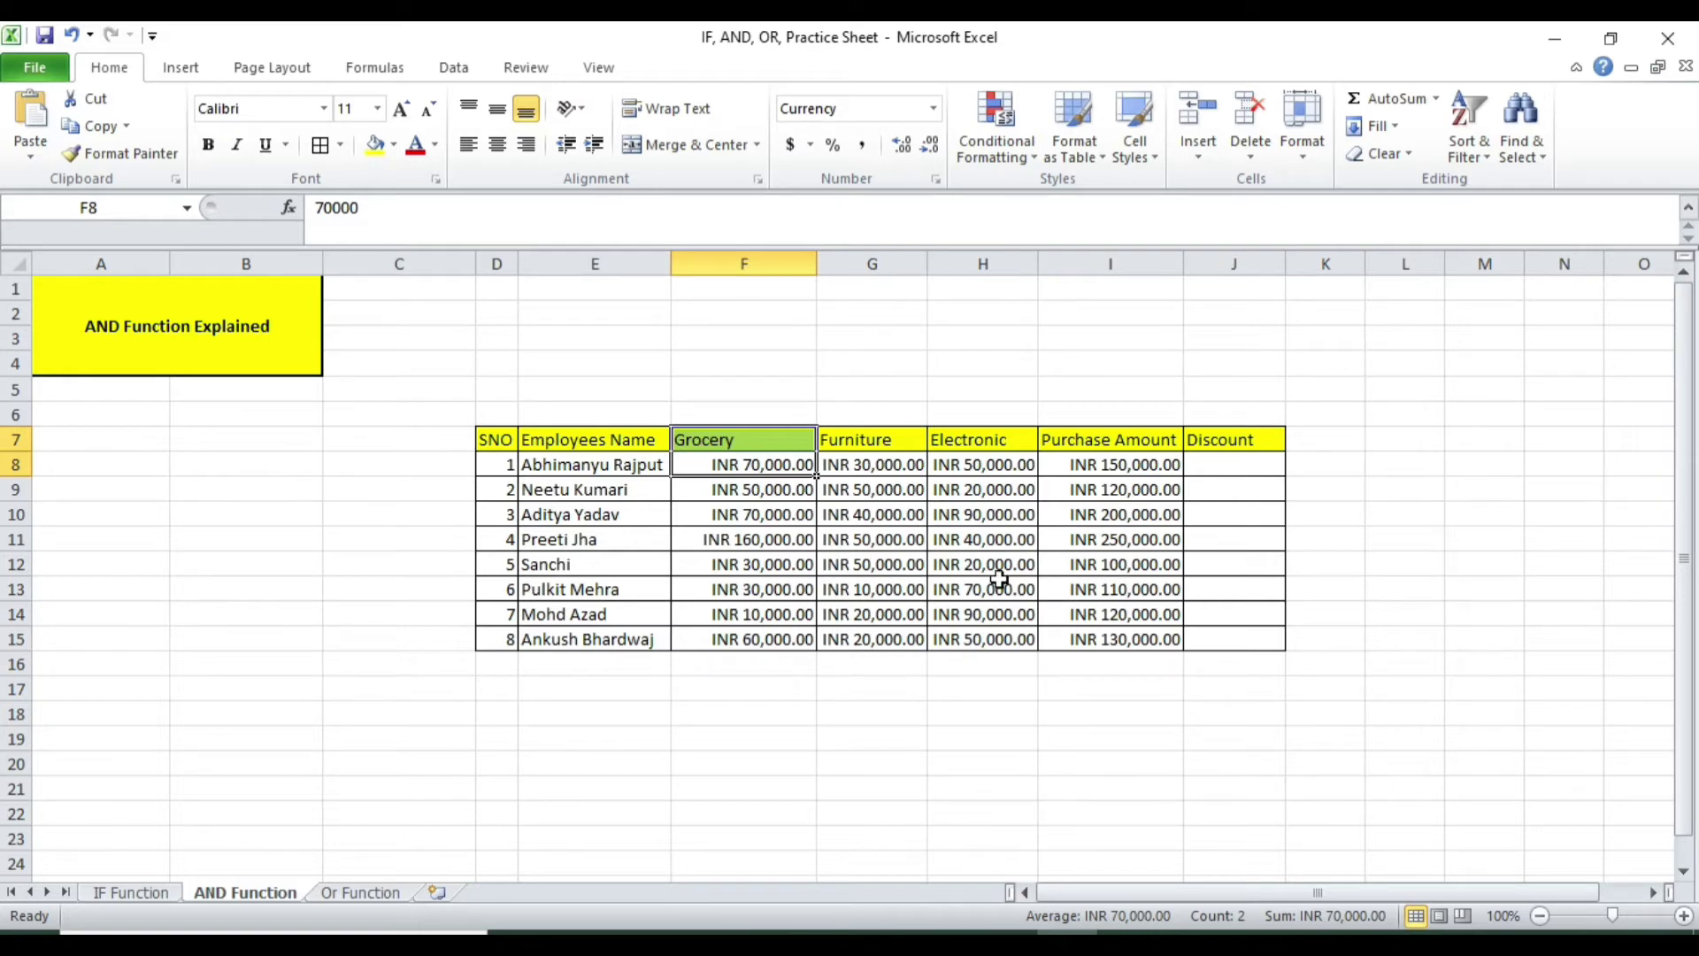
{"action": "left_click", "coordinate": [1208, 475]}
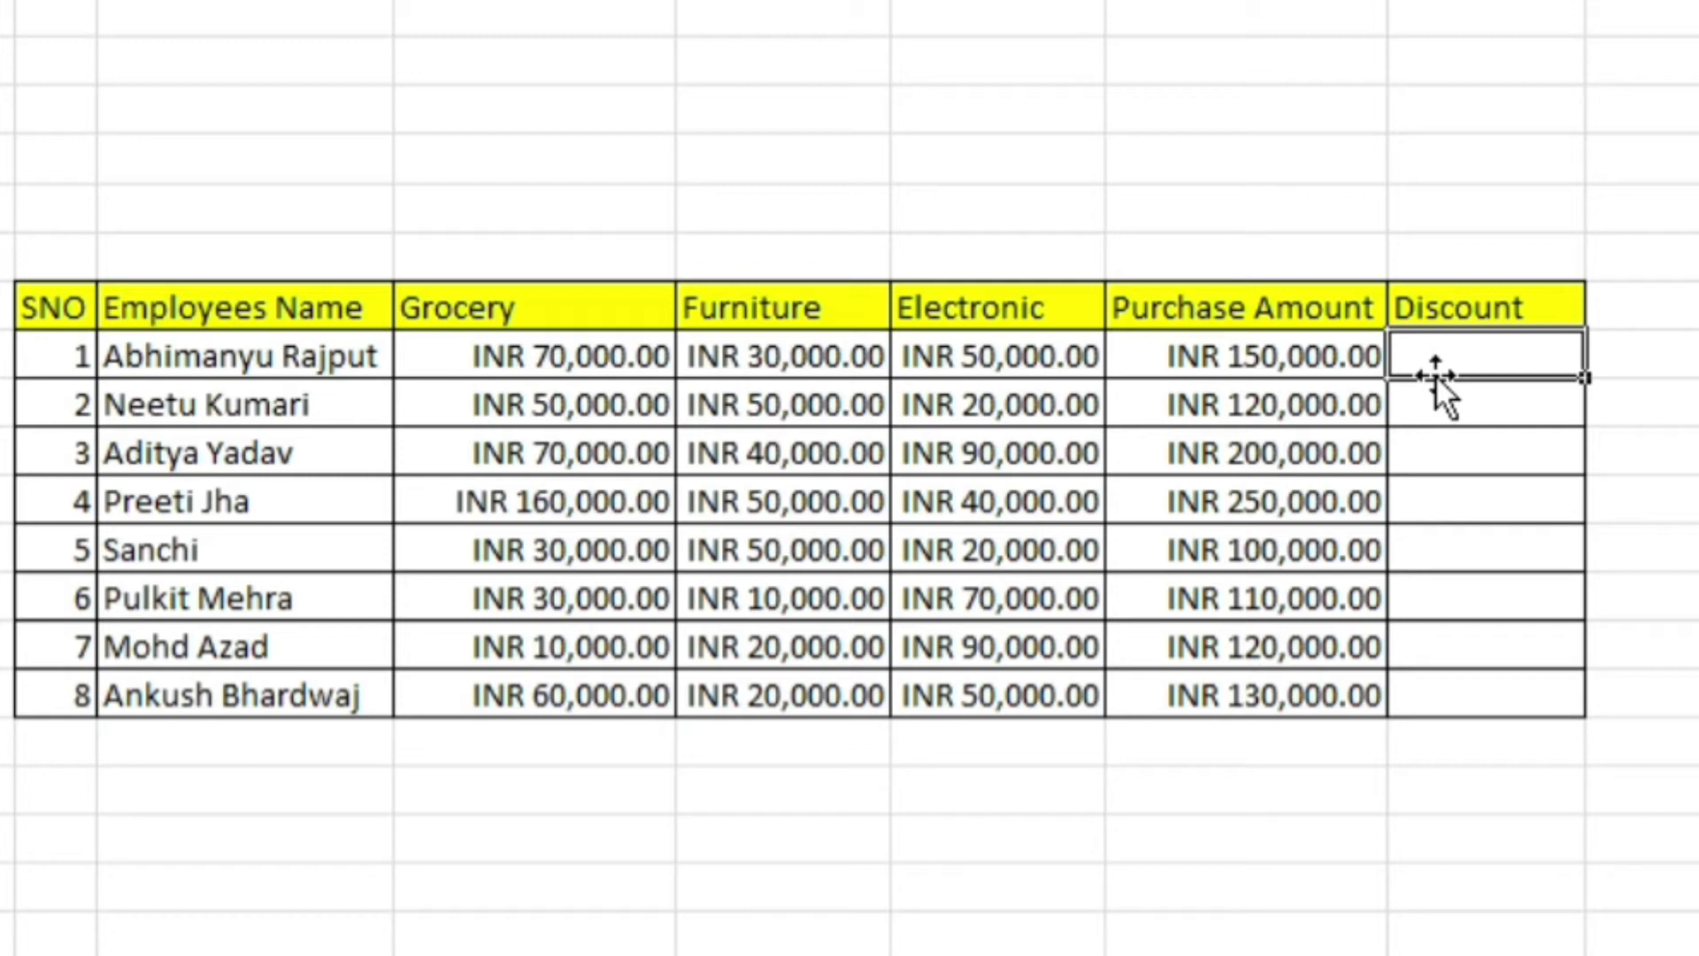
Type =IF(AND(F8>=20000,G8>=20000,H8>=20000),I8*5%,"No Discount") into J8
{"action": "type", "text": "="}
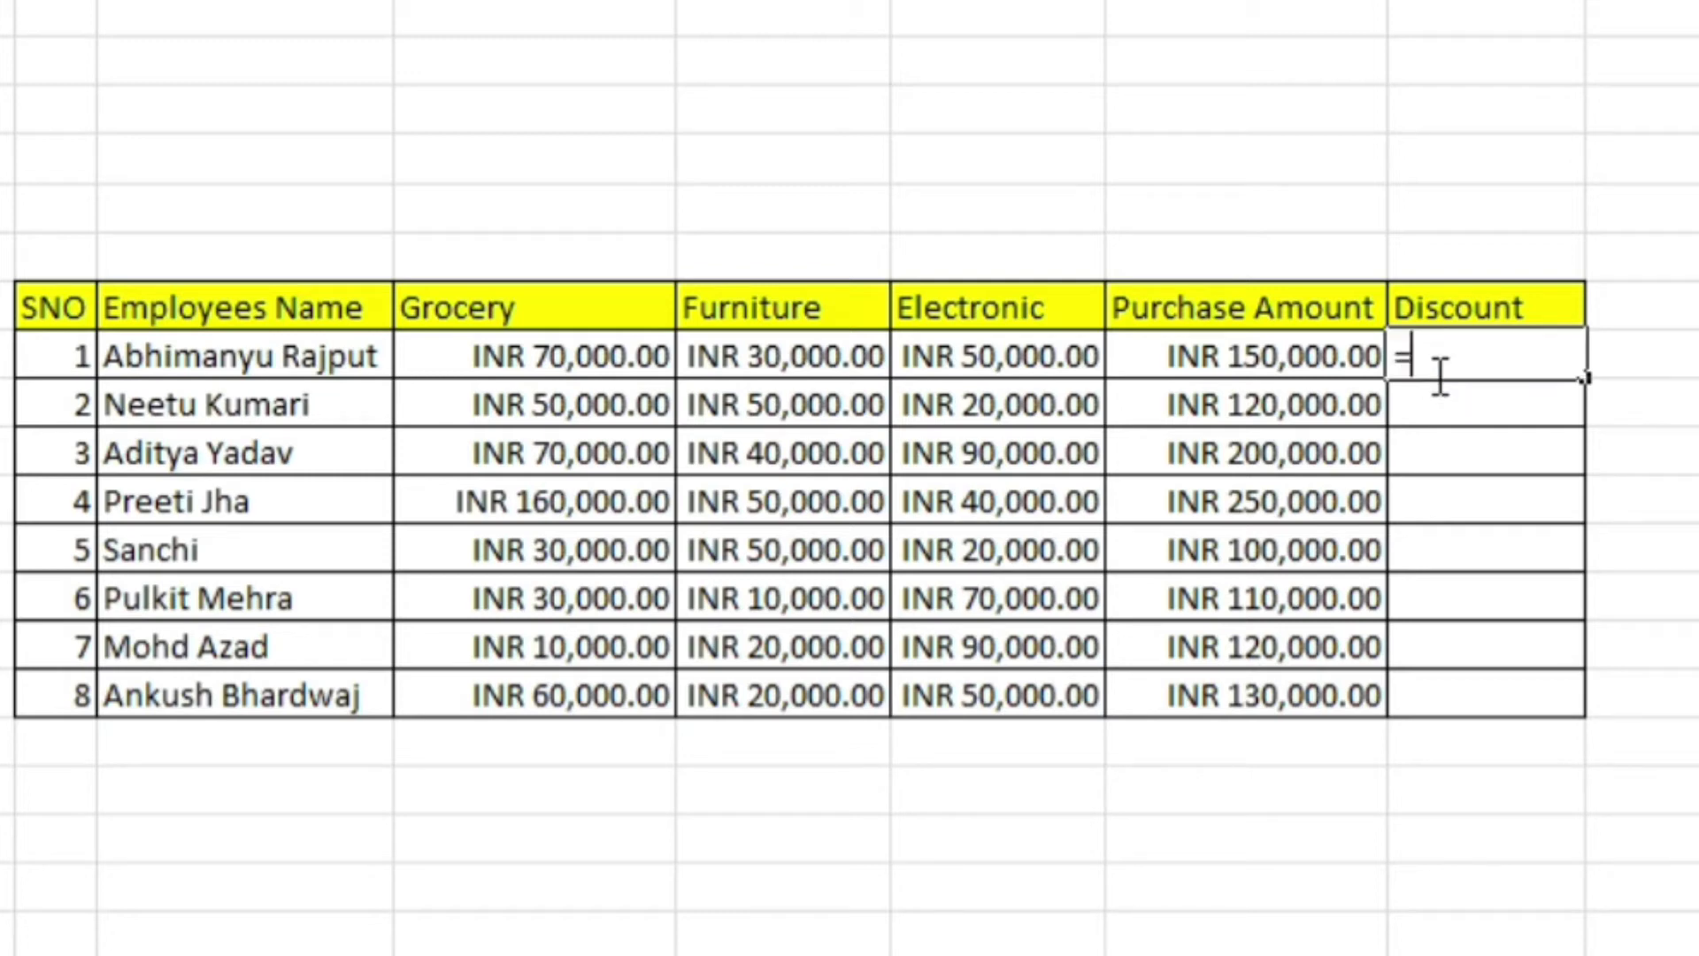
{"action": "type", "text": "if"}
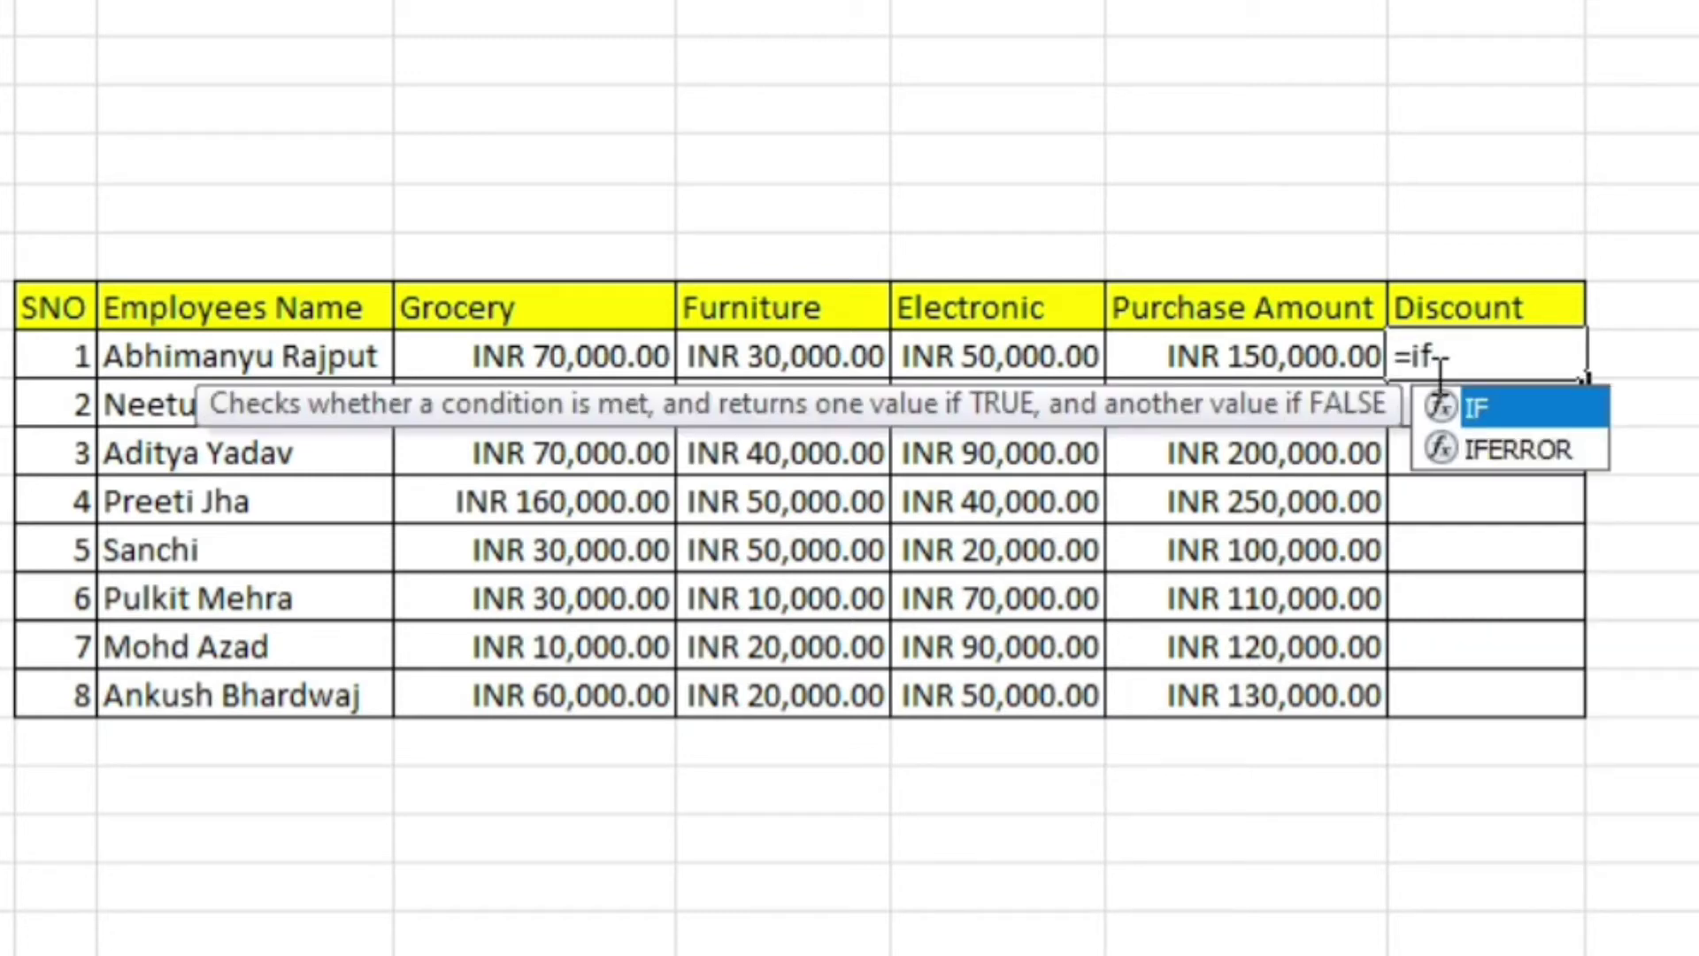
{"action": "key", "text": "Tab"}
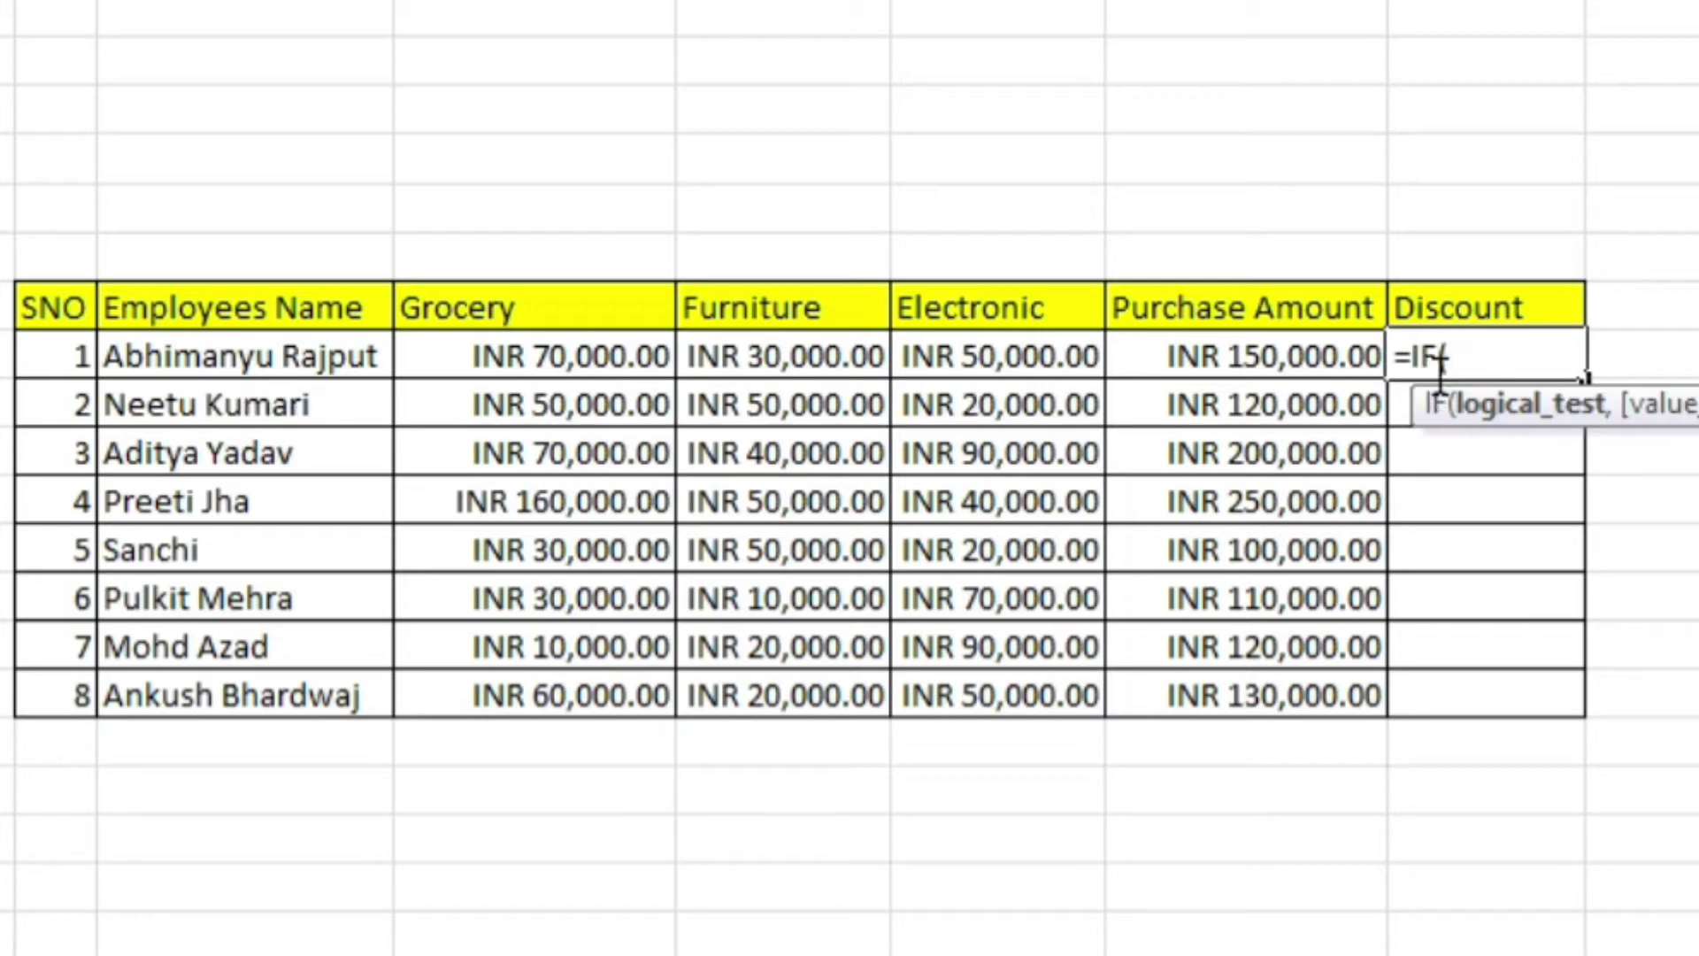
{"action": "type", "text": "a"}
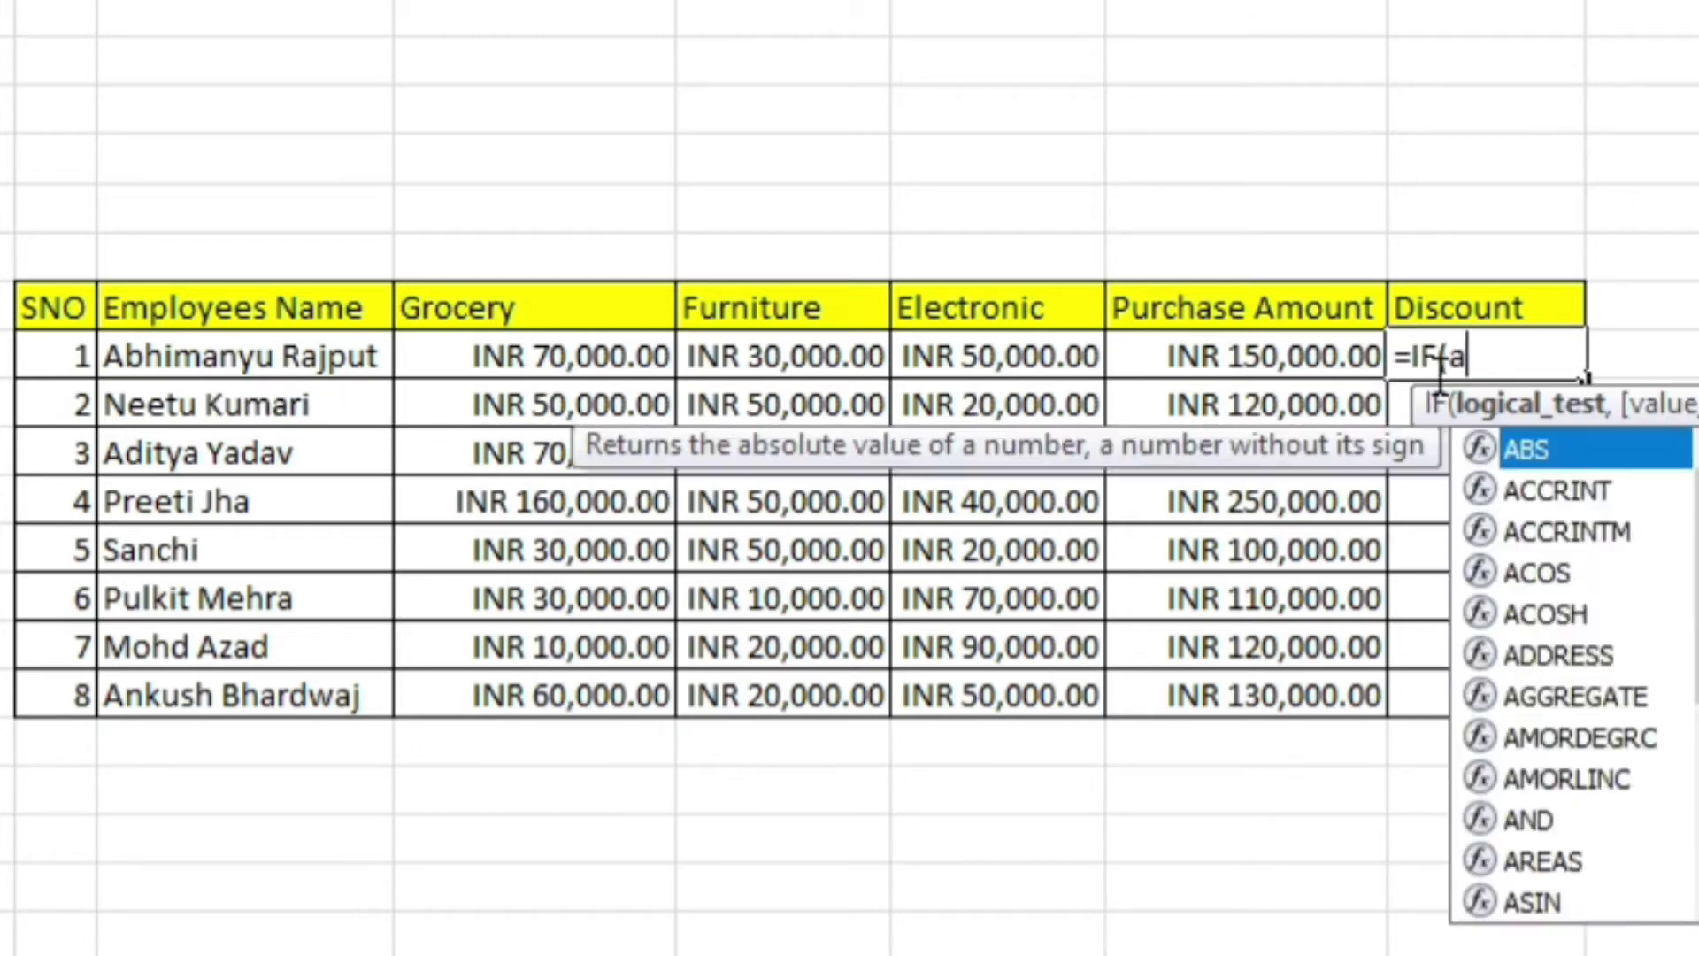
{"action": "type", "text": "nd"}
{"action": "key", "text": "Tab"}
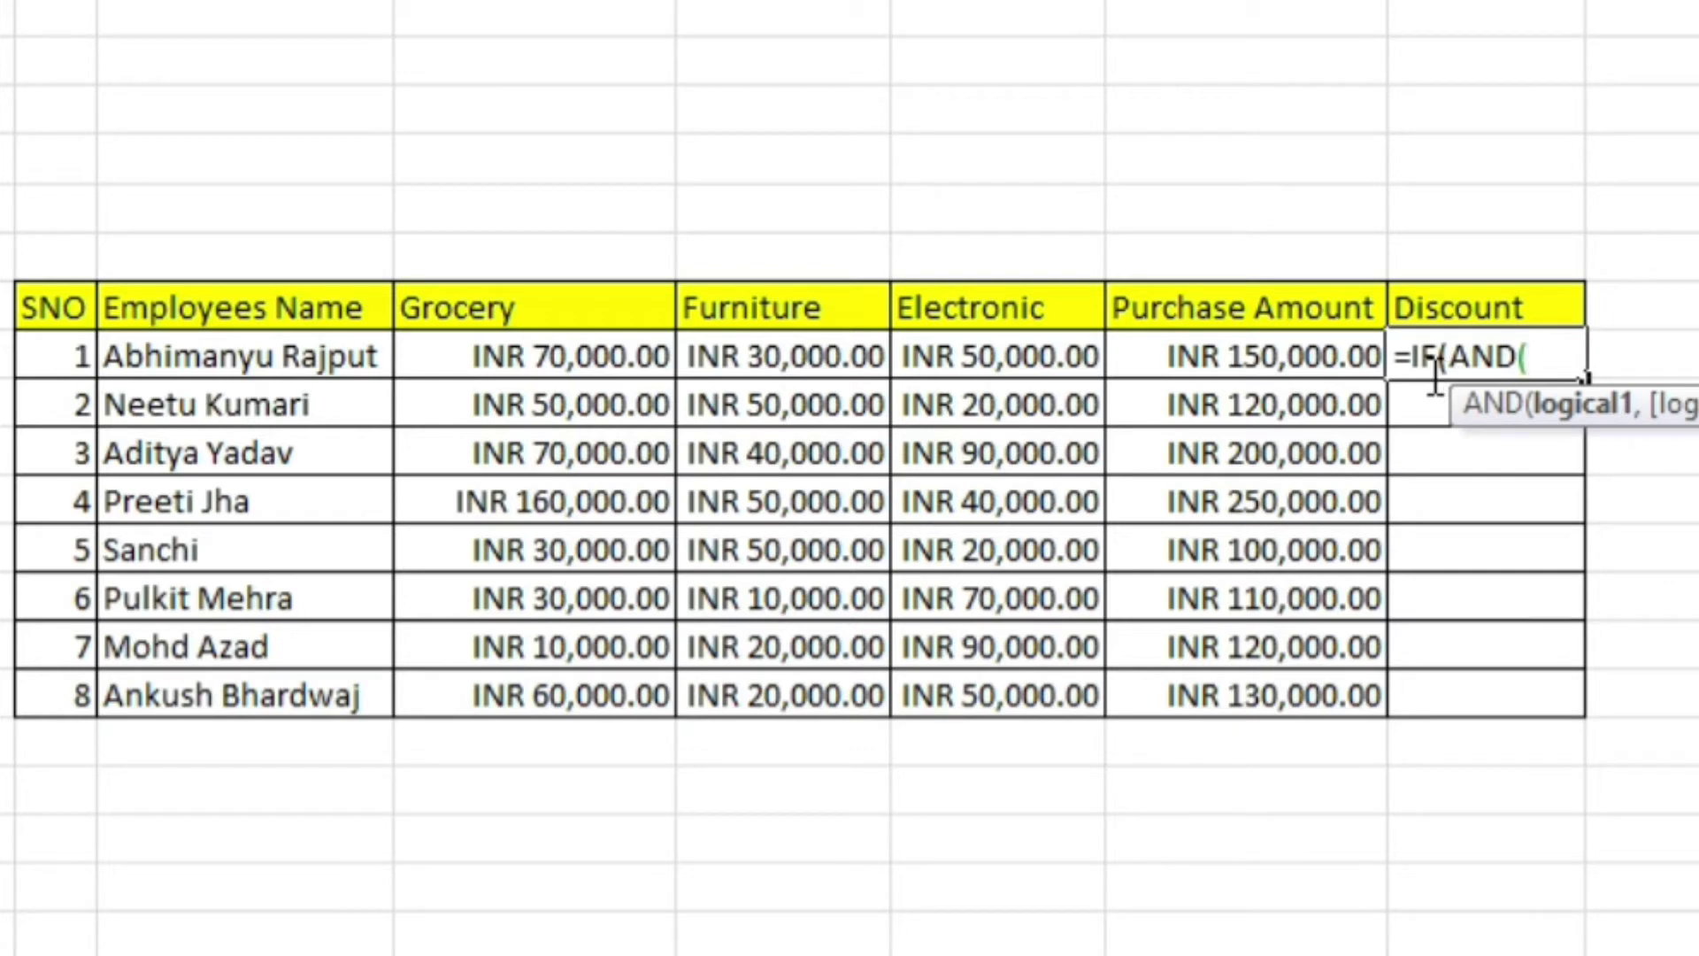
{"action": "left_click", "coordinate": [624, 356]}
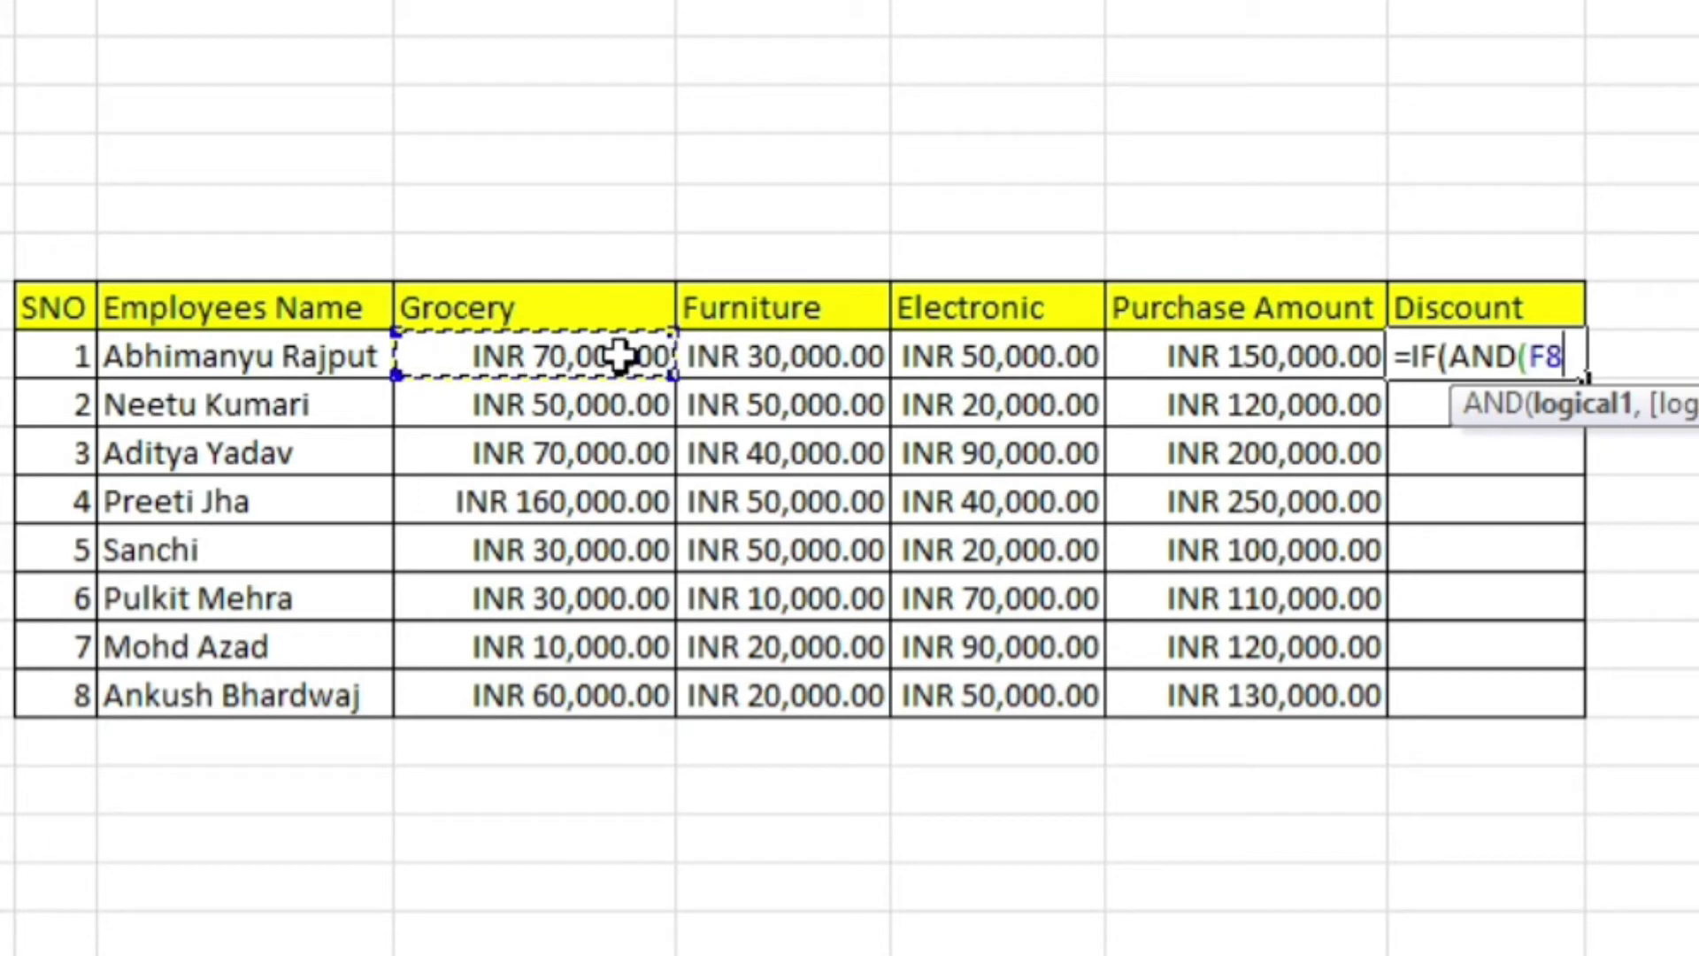
{"action": "type", "text": ">="}
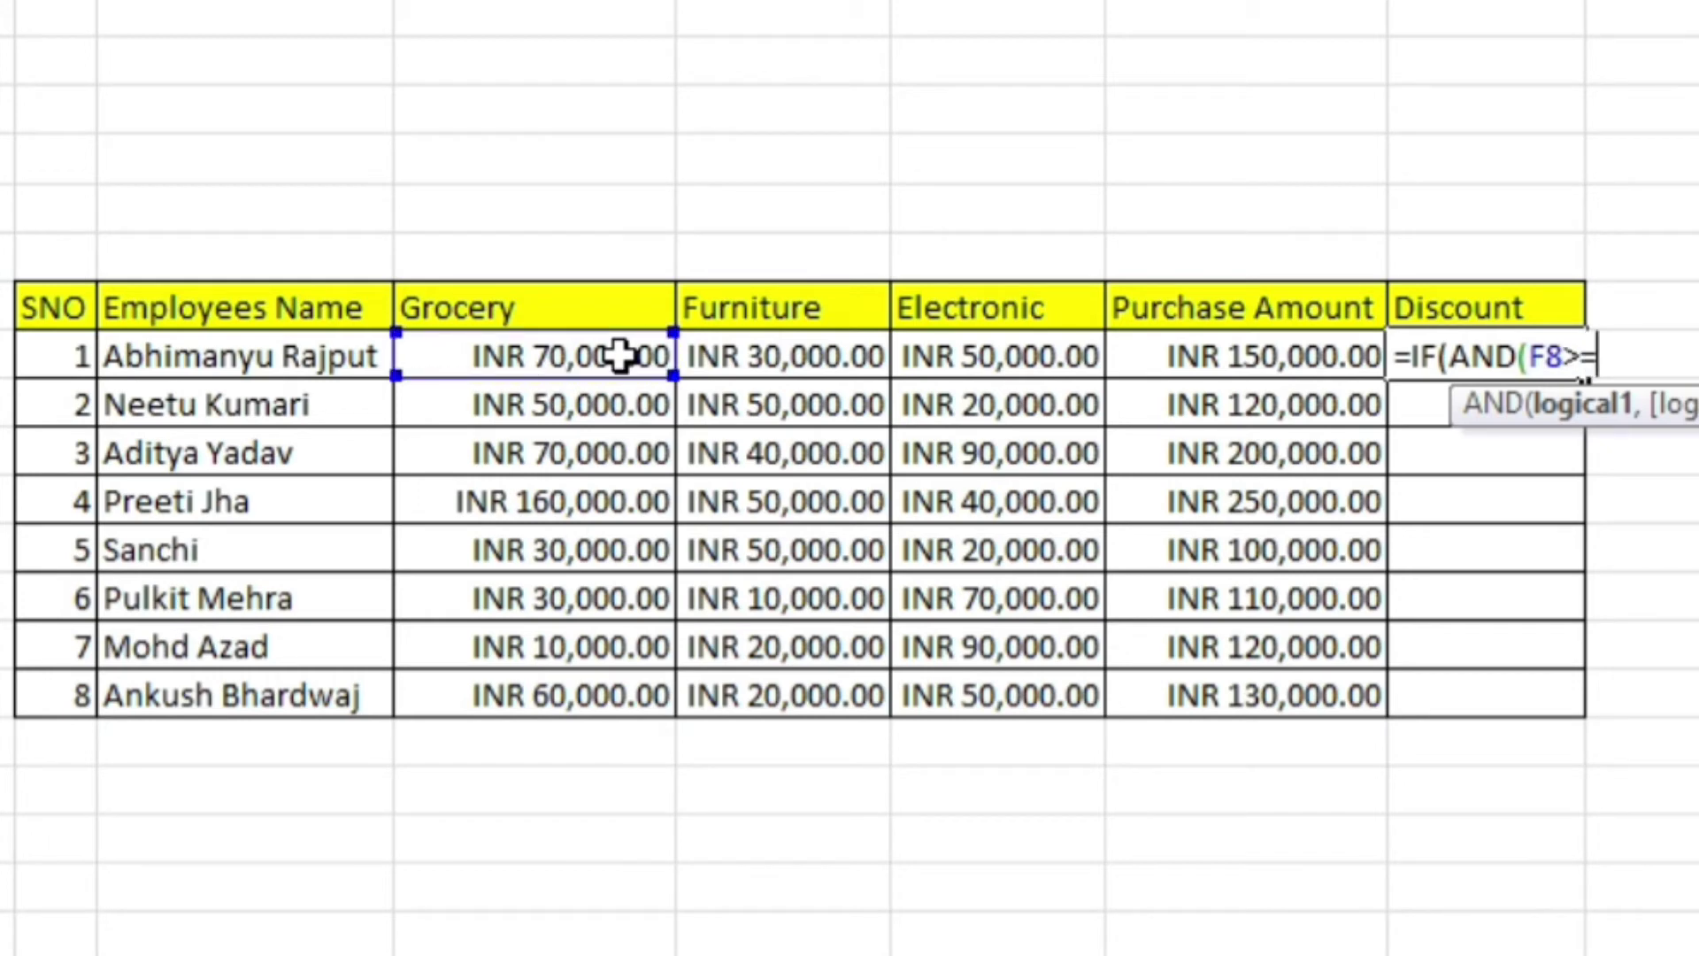
{"action": "type", "text": "2000"}
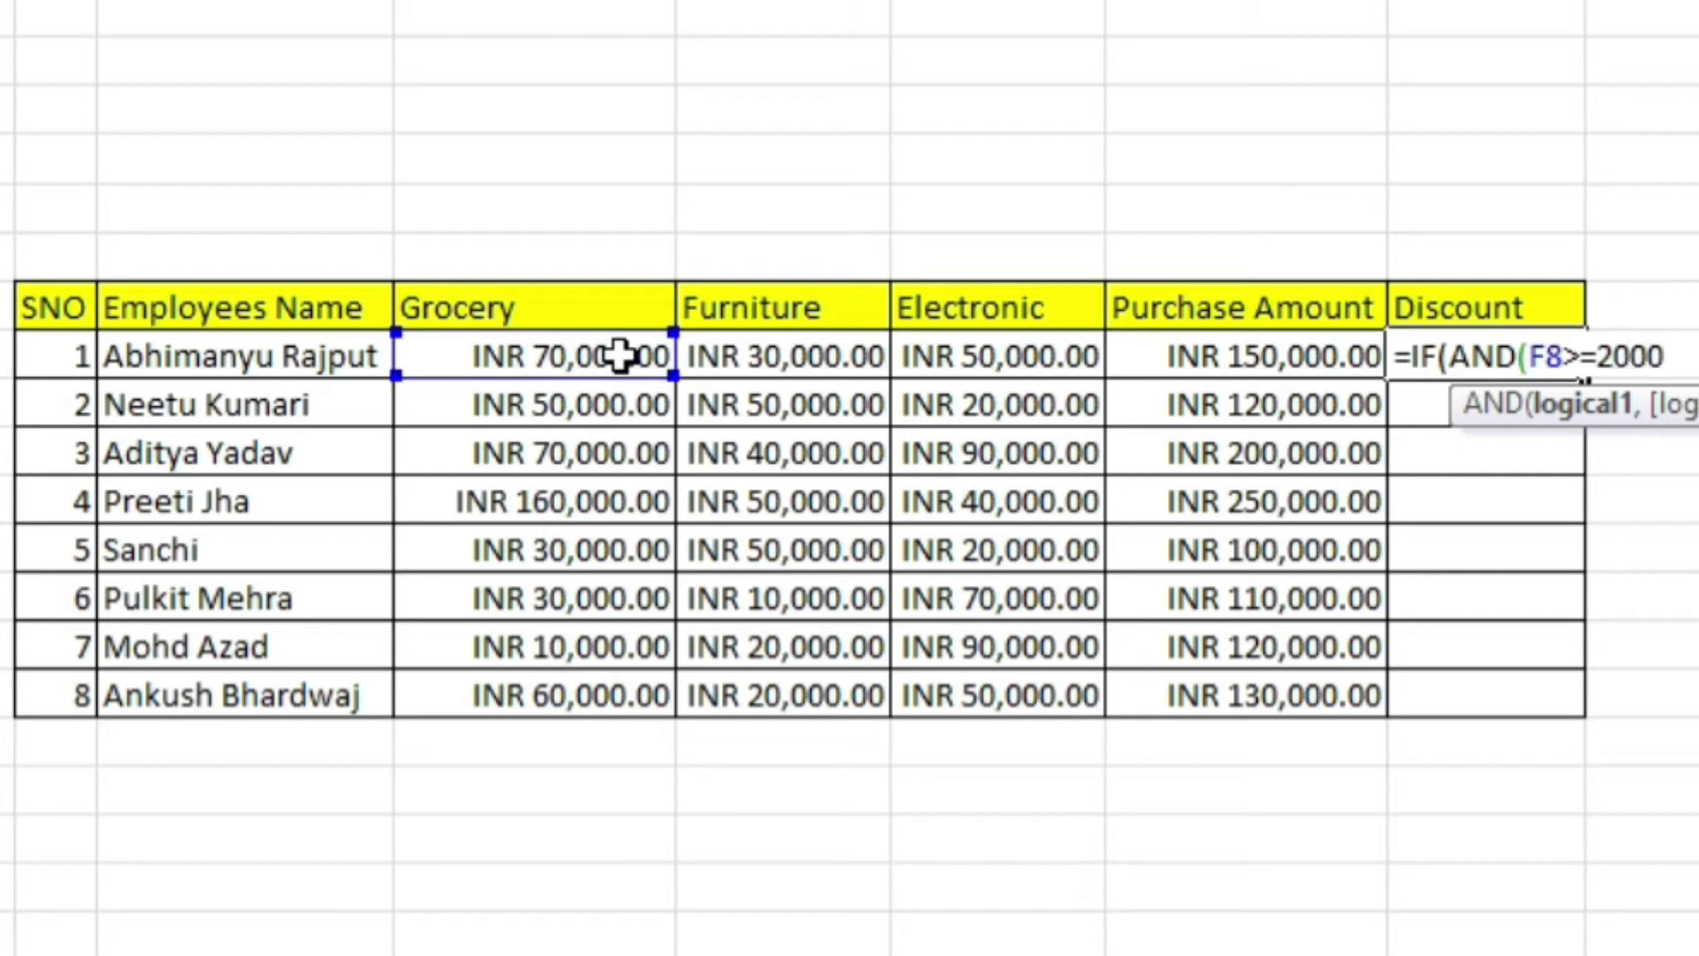
{"action": "type", "text": "0,"}
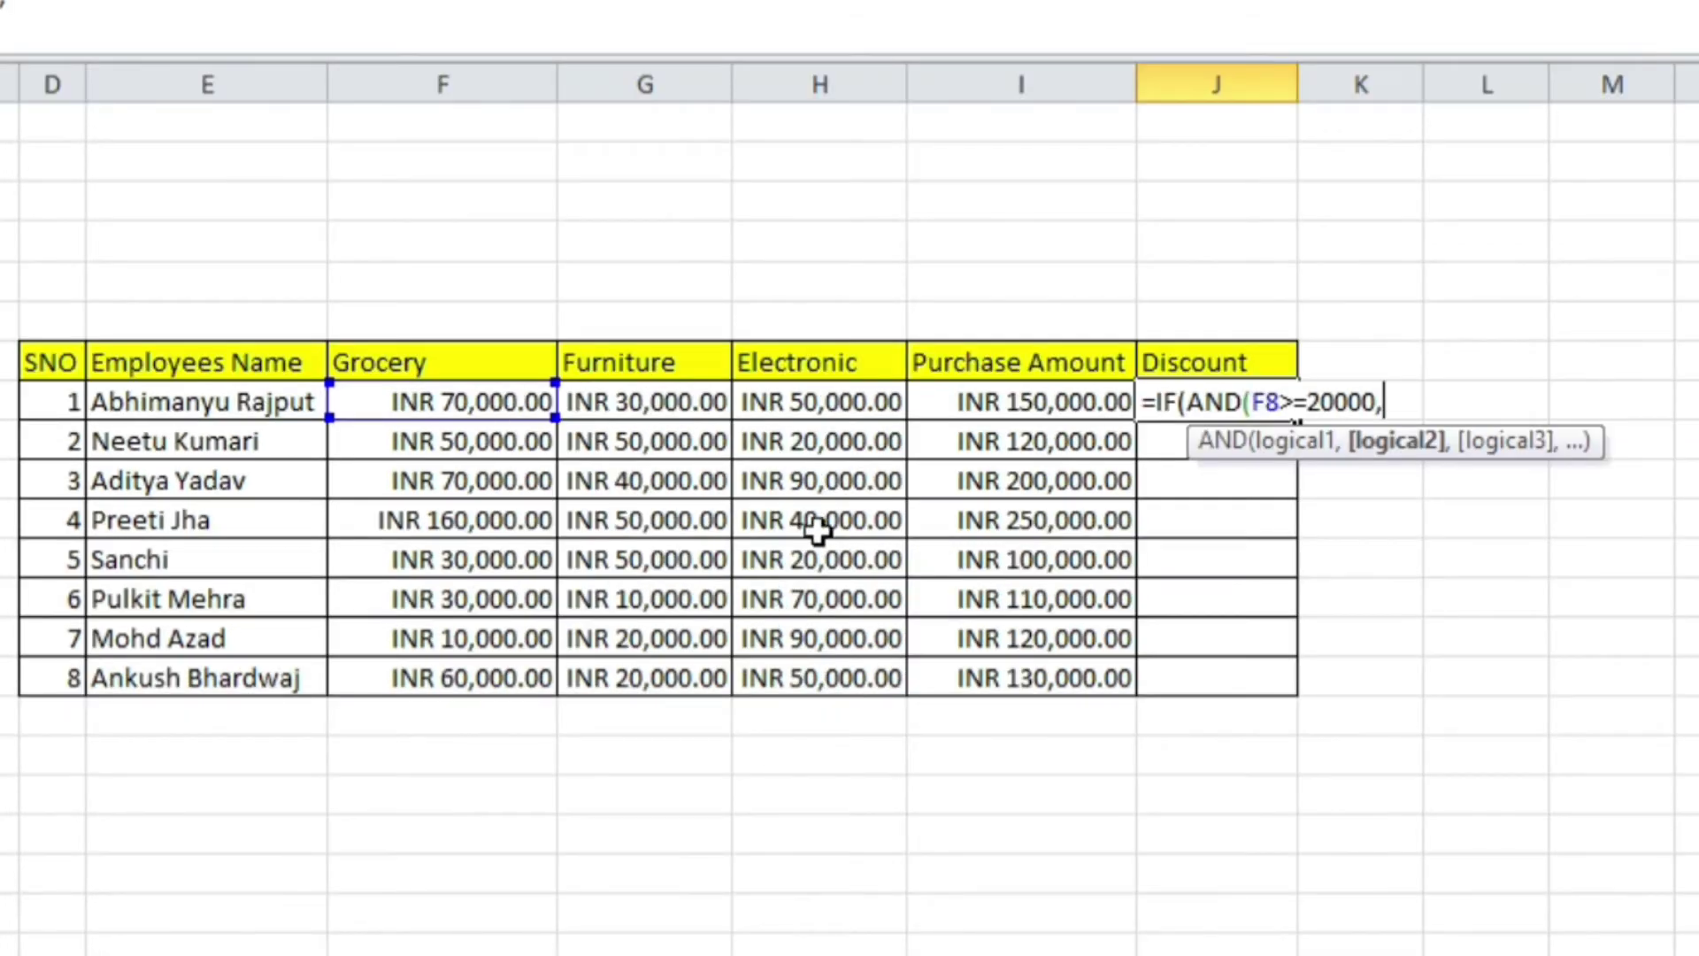
{"action": "left_click", "coordinate": [653, 403]}
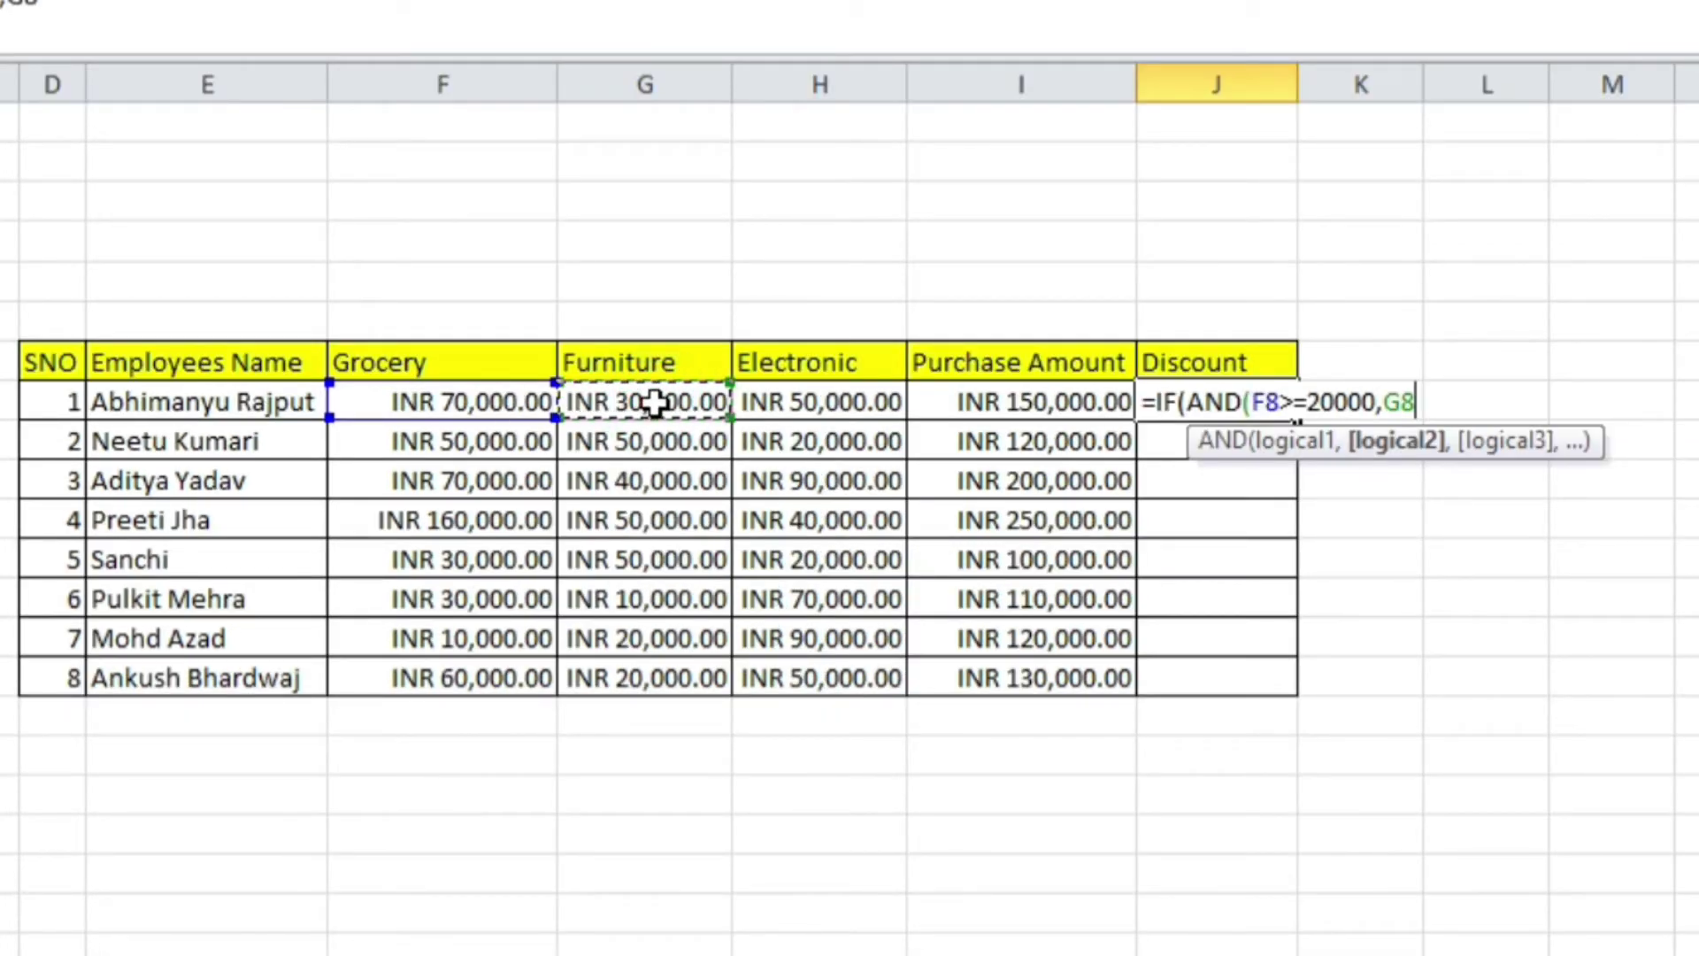
{"action": "type", "text": ">=2000"}
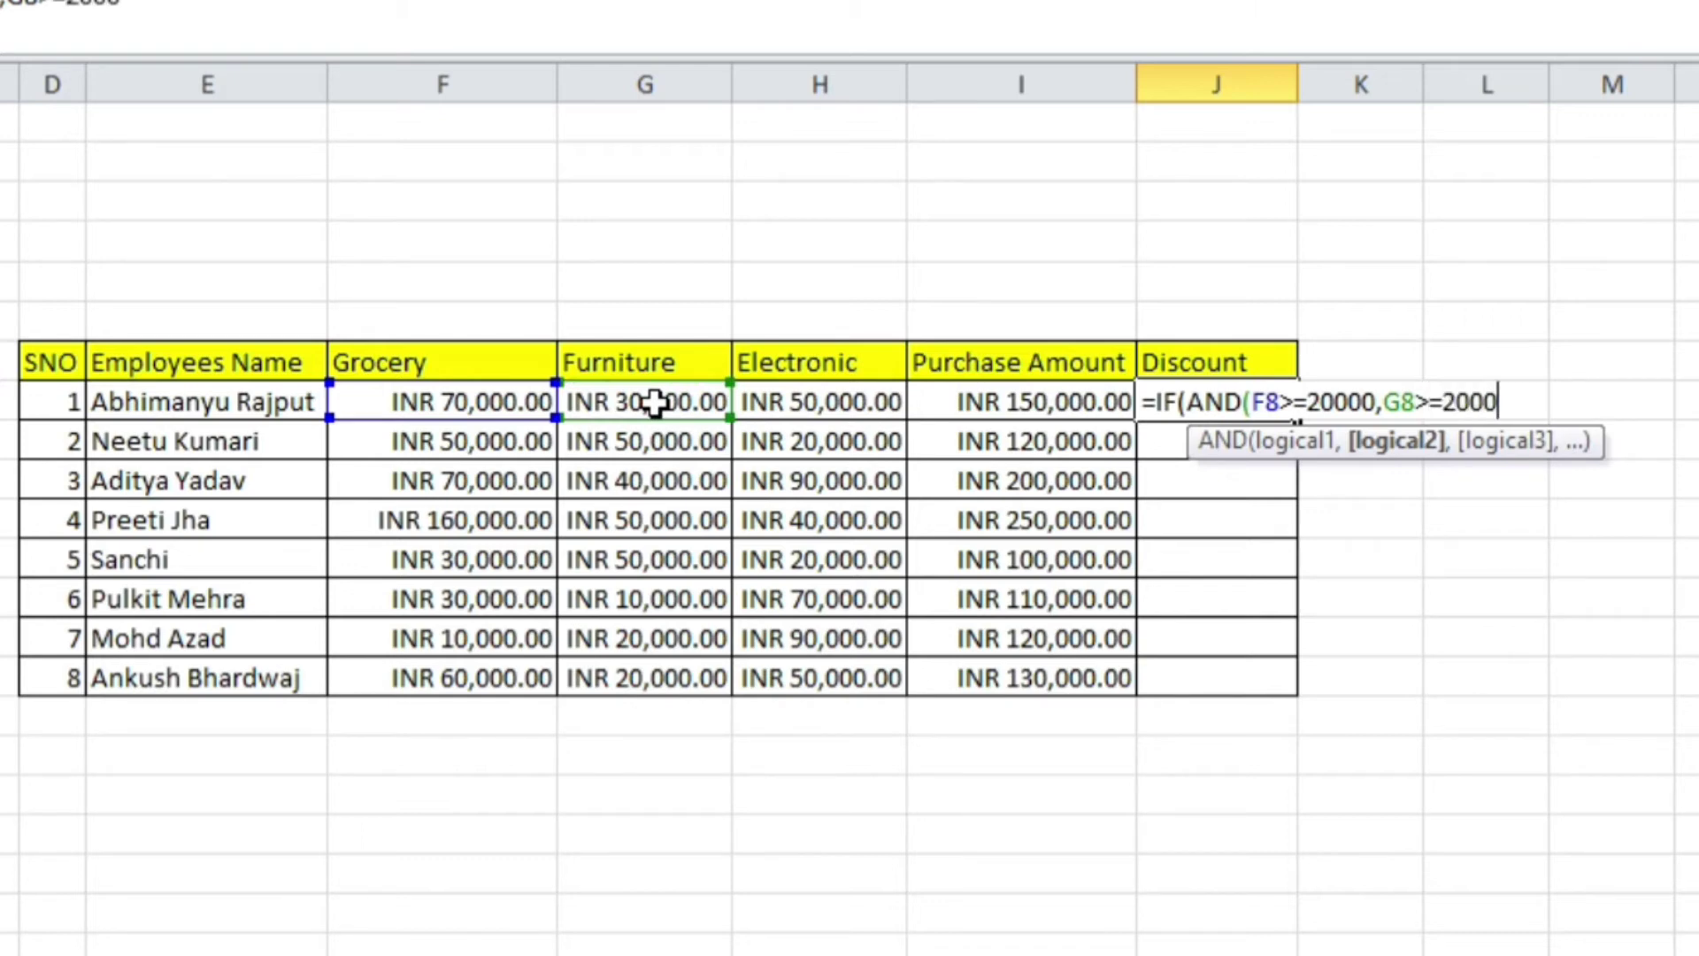
{"action": "type", "text": "0,"}
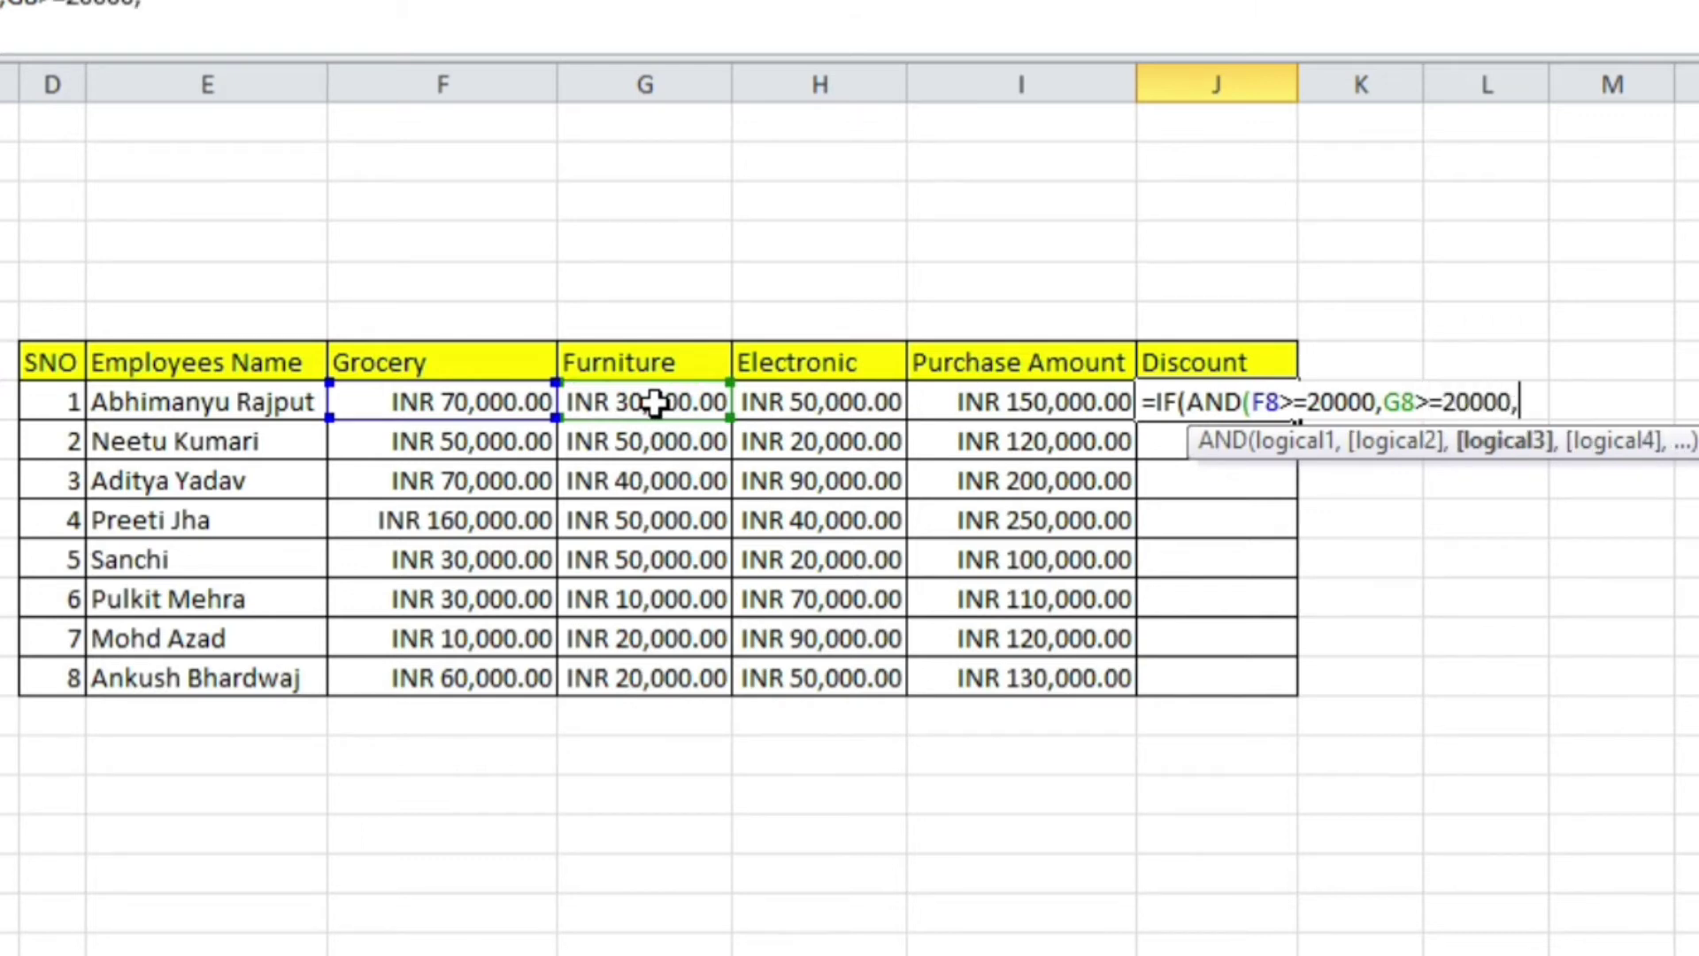
{"action": "left_click", "coordinate": [819, 398]}
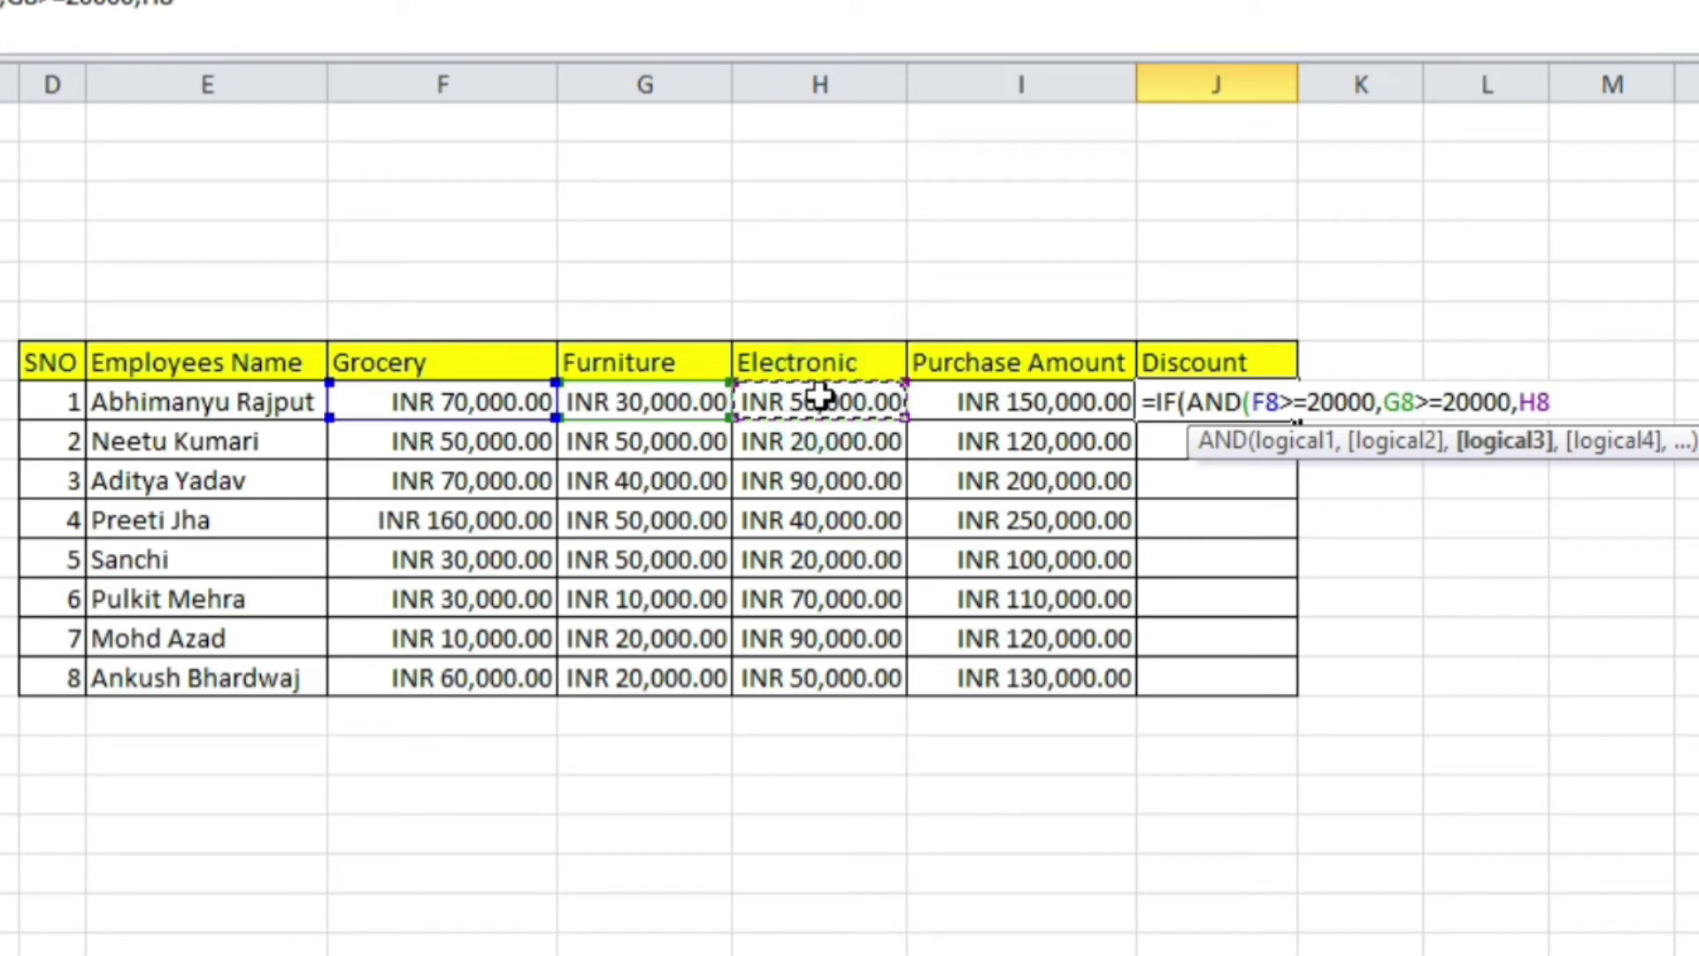
{"action": "type", "text": ">=2000"}
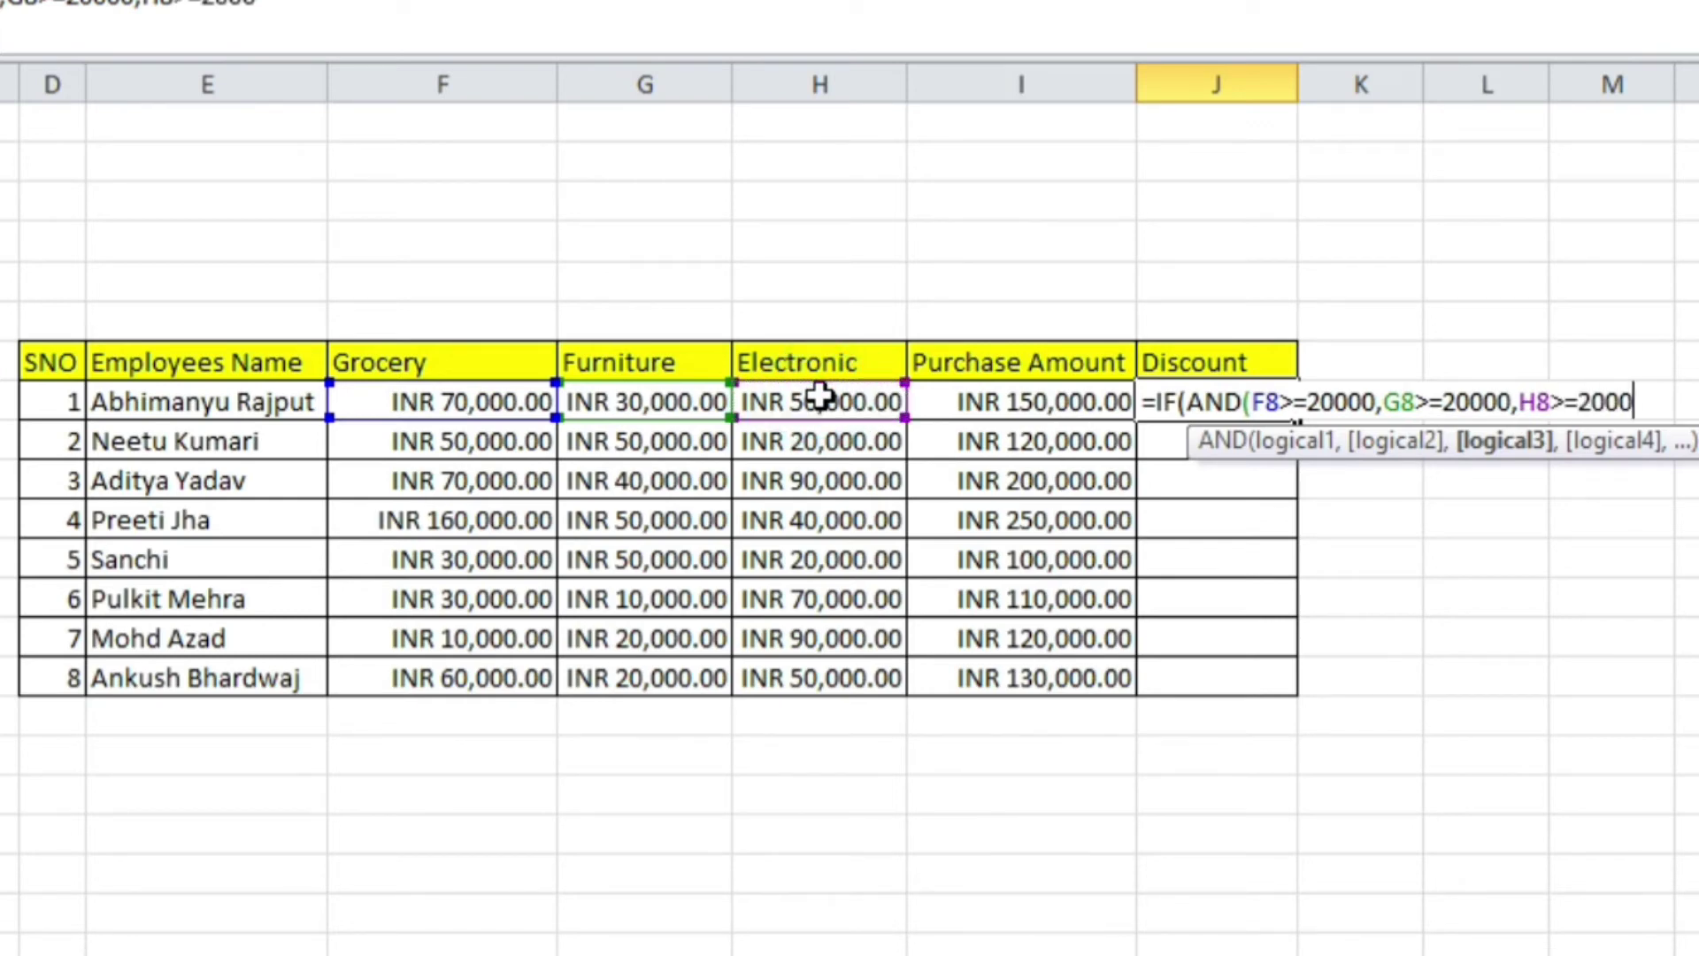
{"action": "type", "text": "0"}
{"action": "type", "text": ")"}
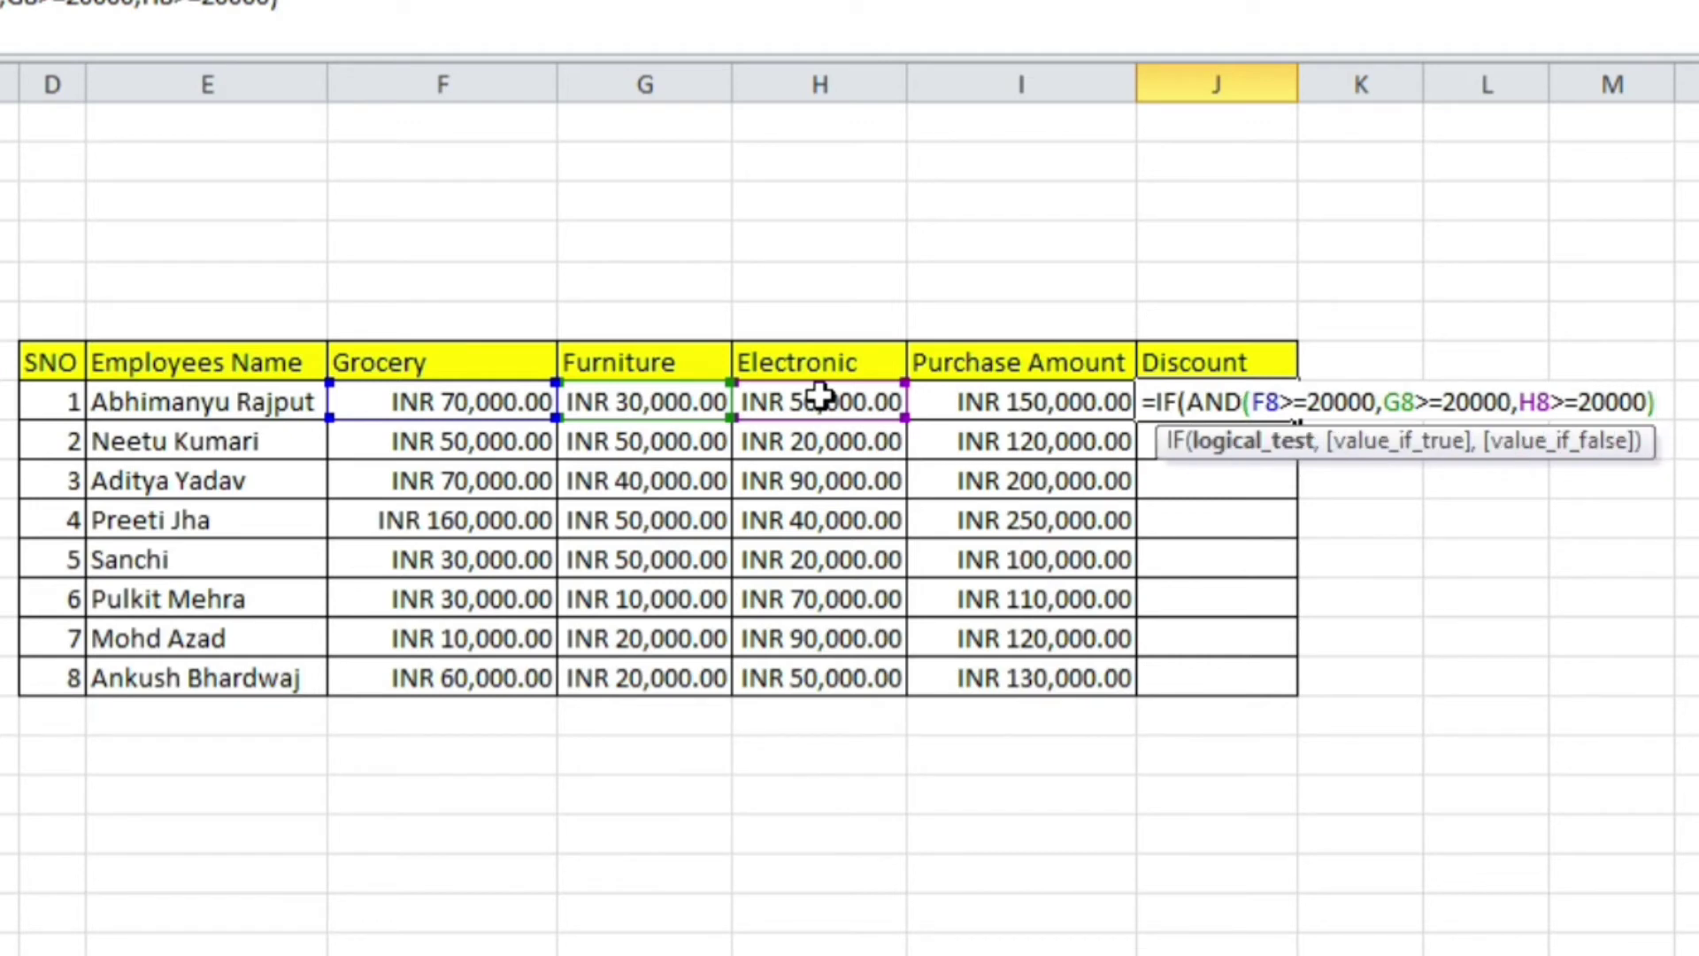
{"action": "type", "text": ","}
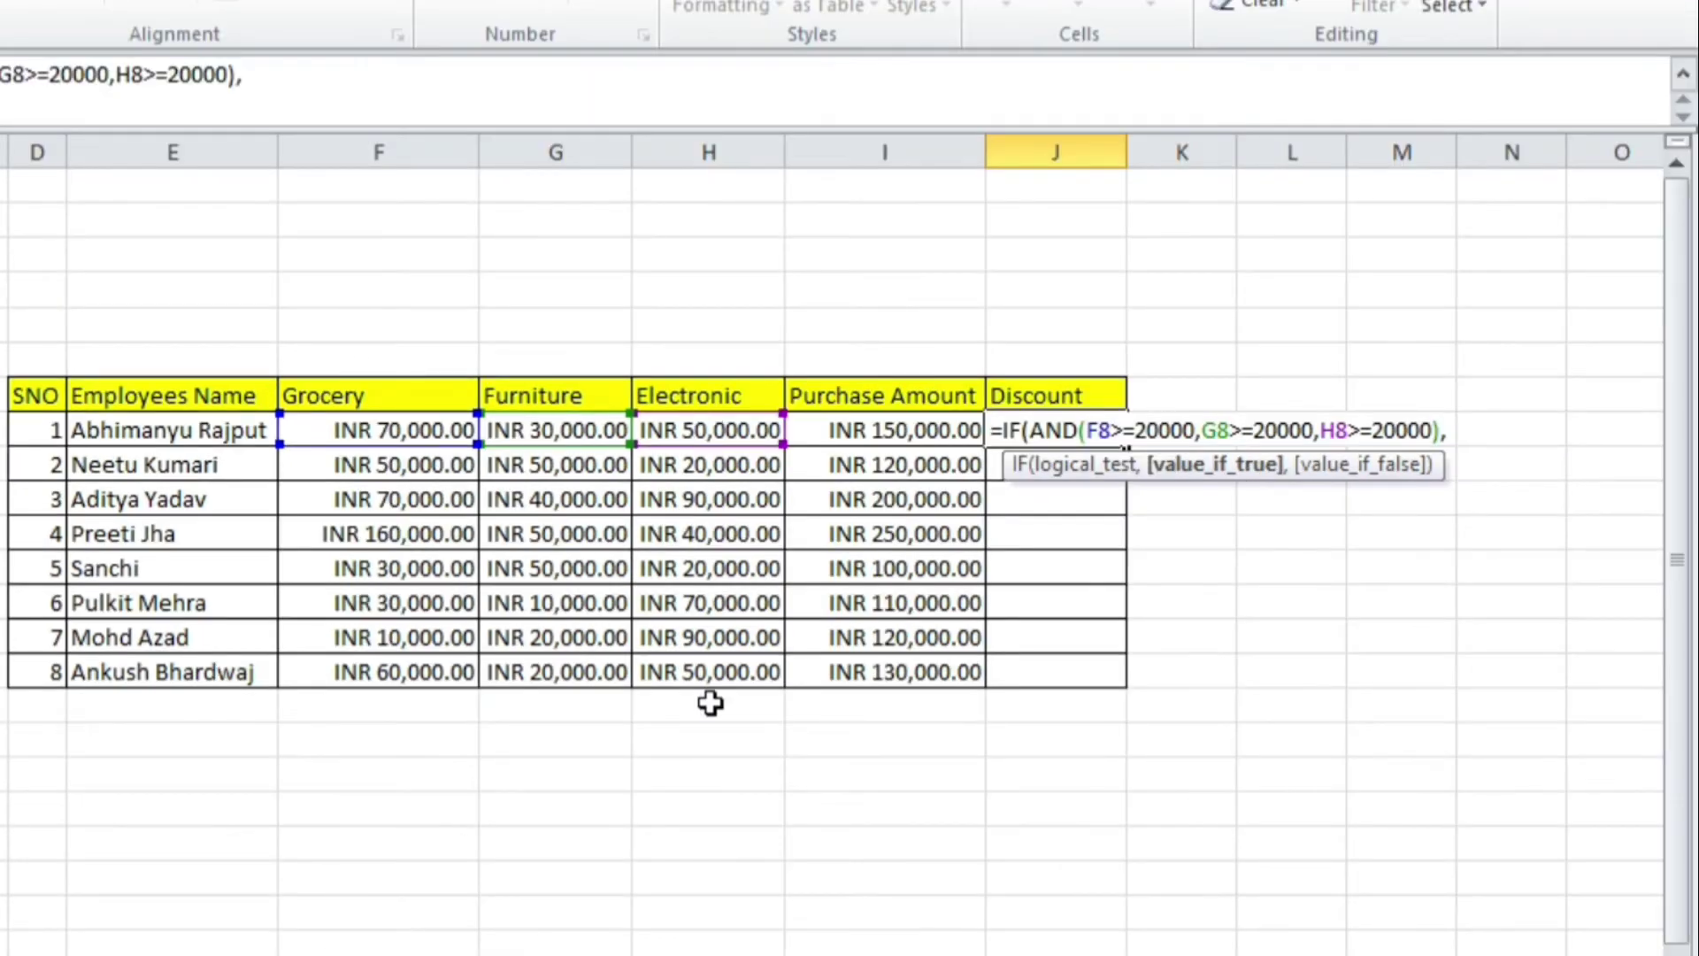
{"action": "left_click", "coordinate": [907, 434]}
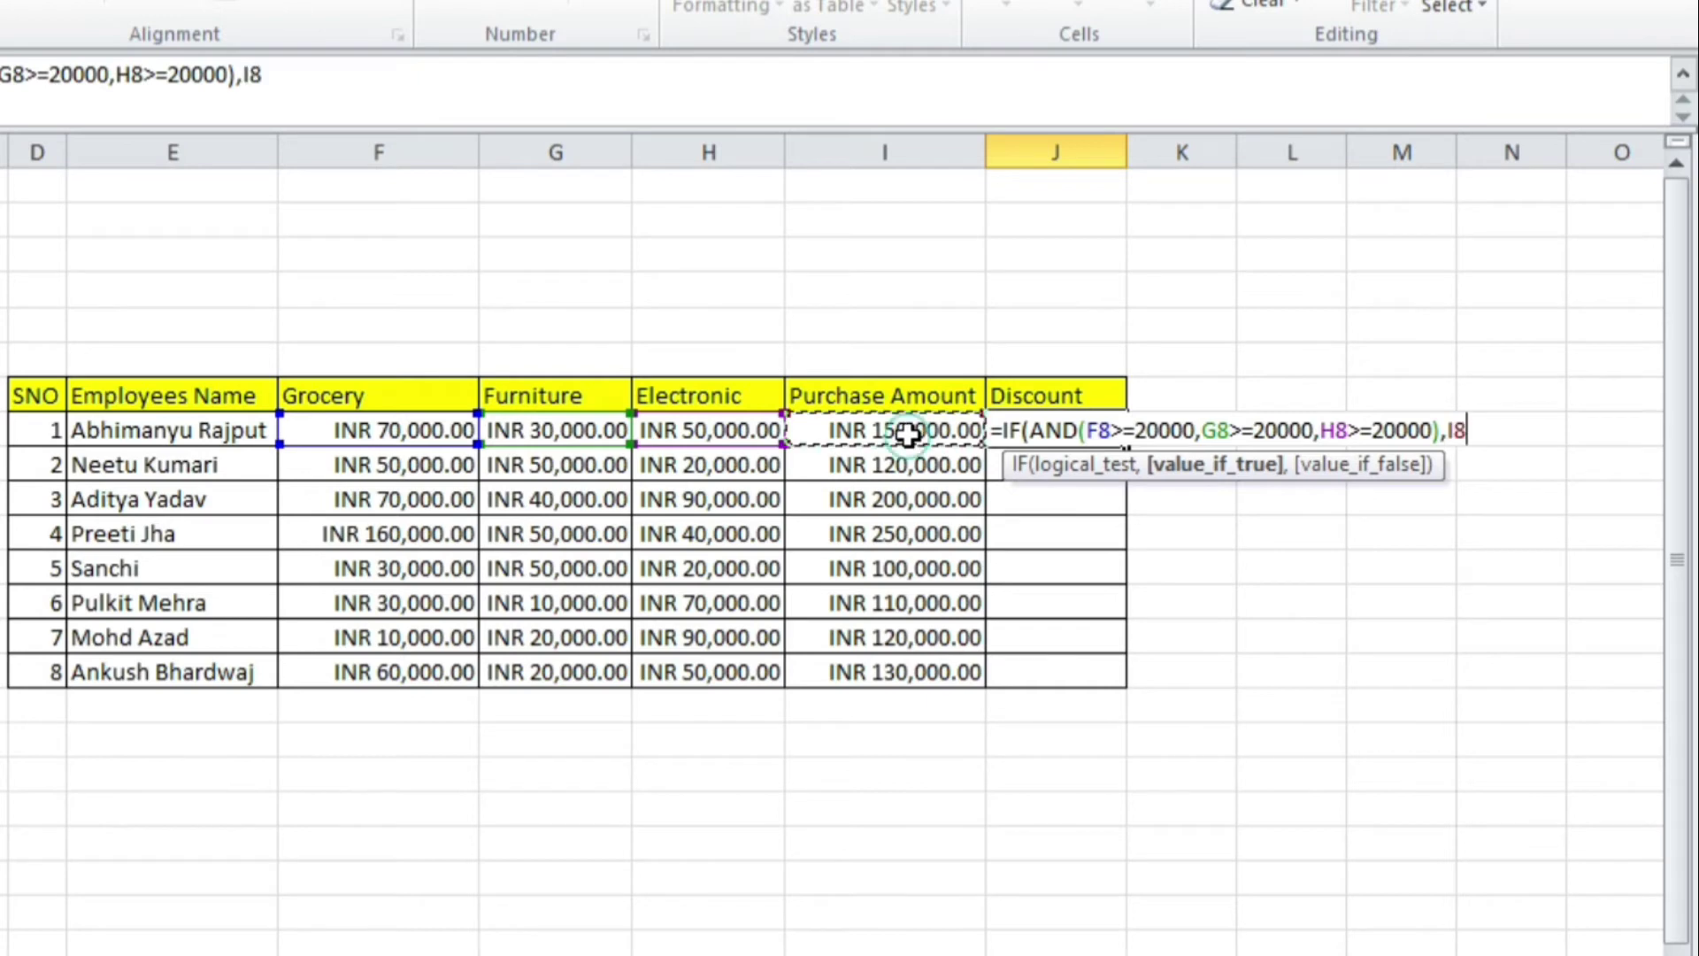
{"action": "type", "text": "*"}
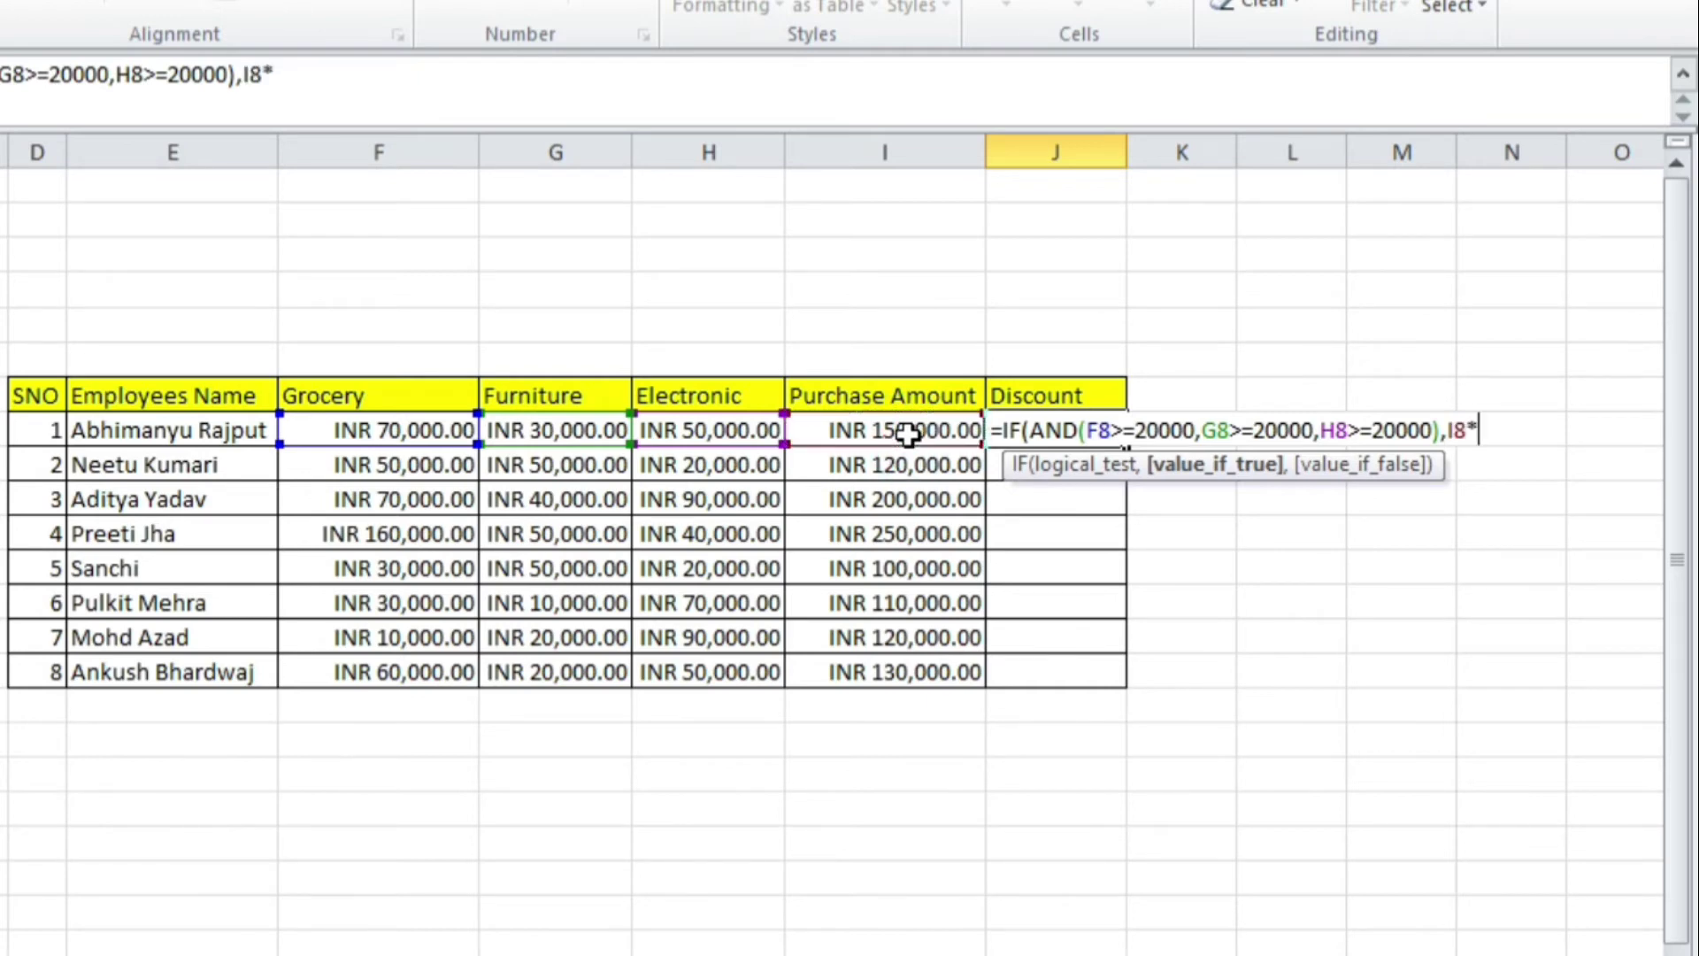
{"action": "type", "text": "5"}
{"action": "type", "text": "%,"}
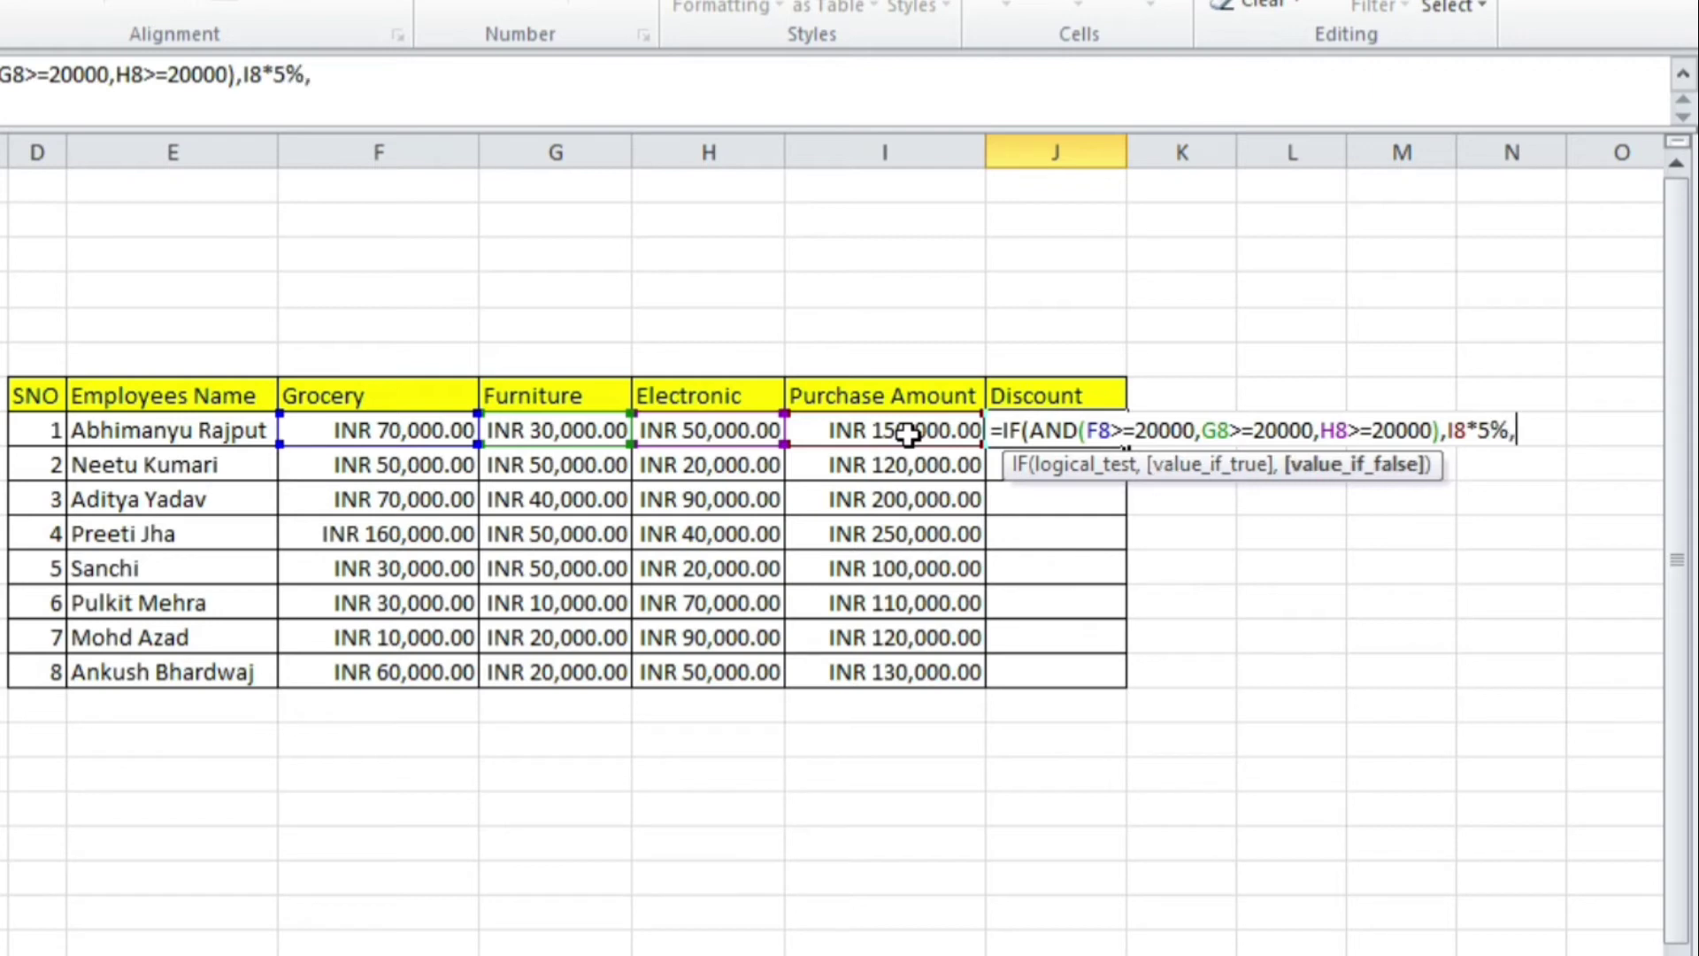
{"action": "type", "text": "\""}
{"action": "type", "text": "No Discount"}
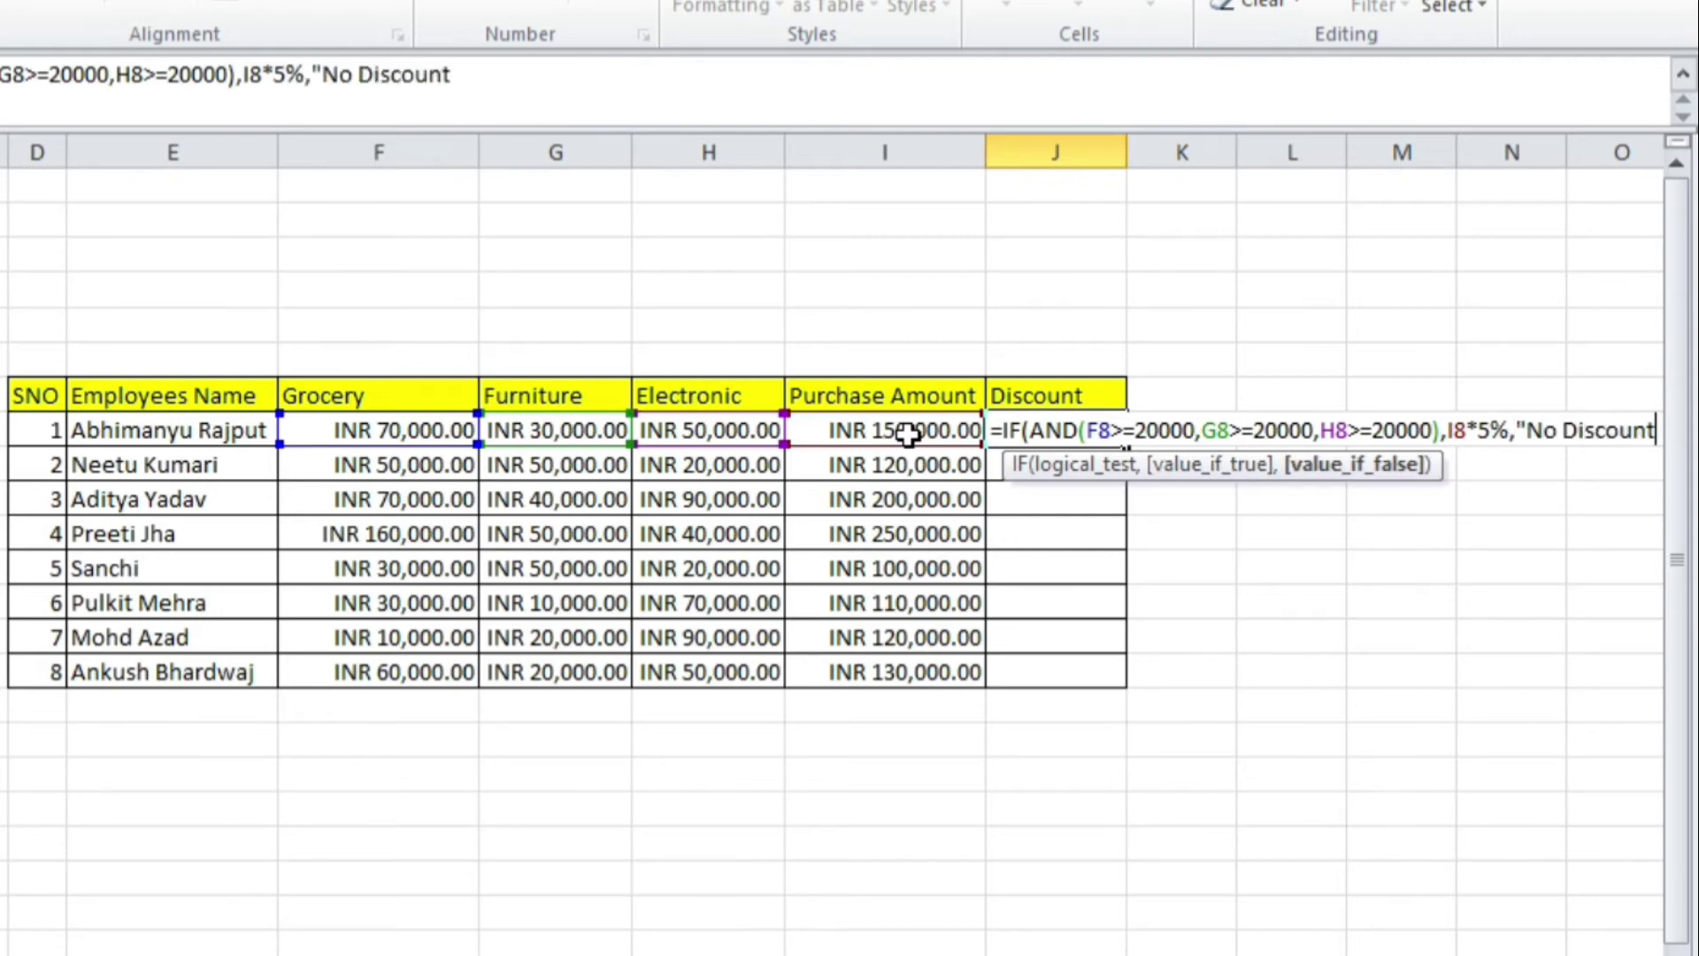
{"action": "type", "text": "\")"}
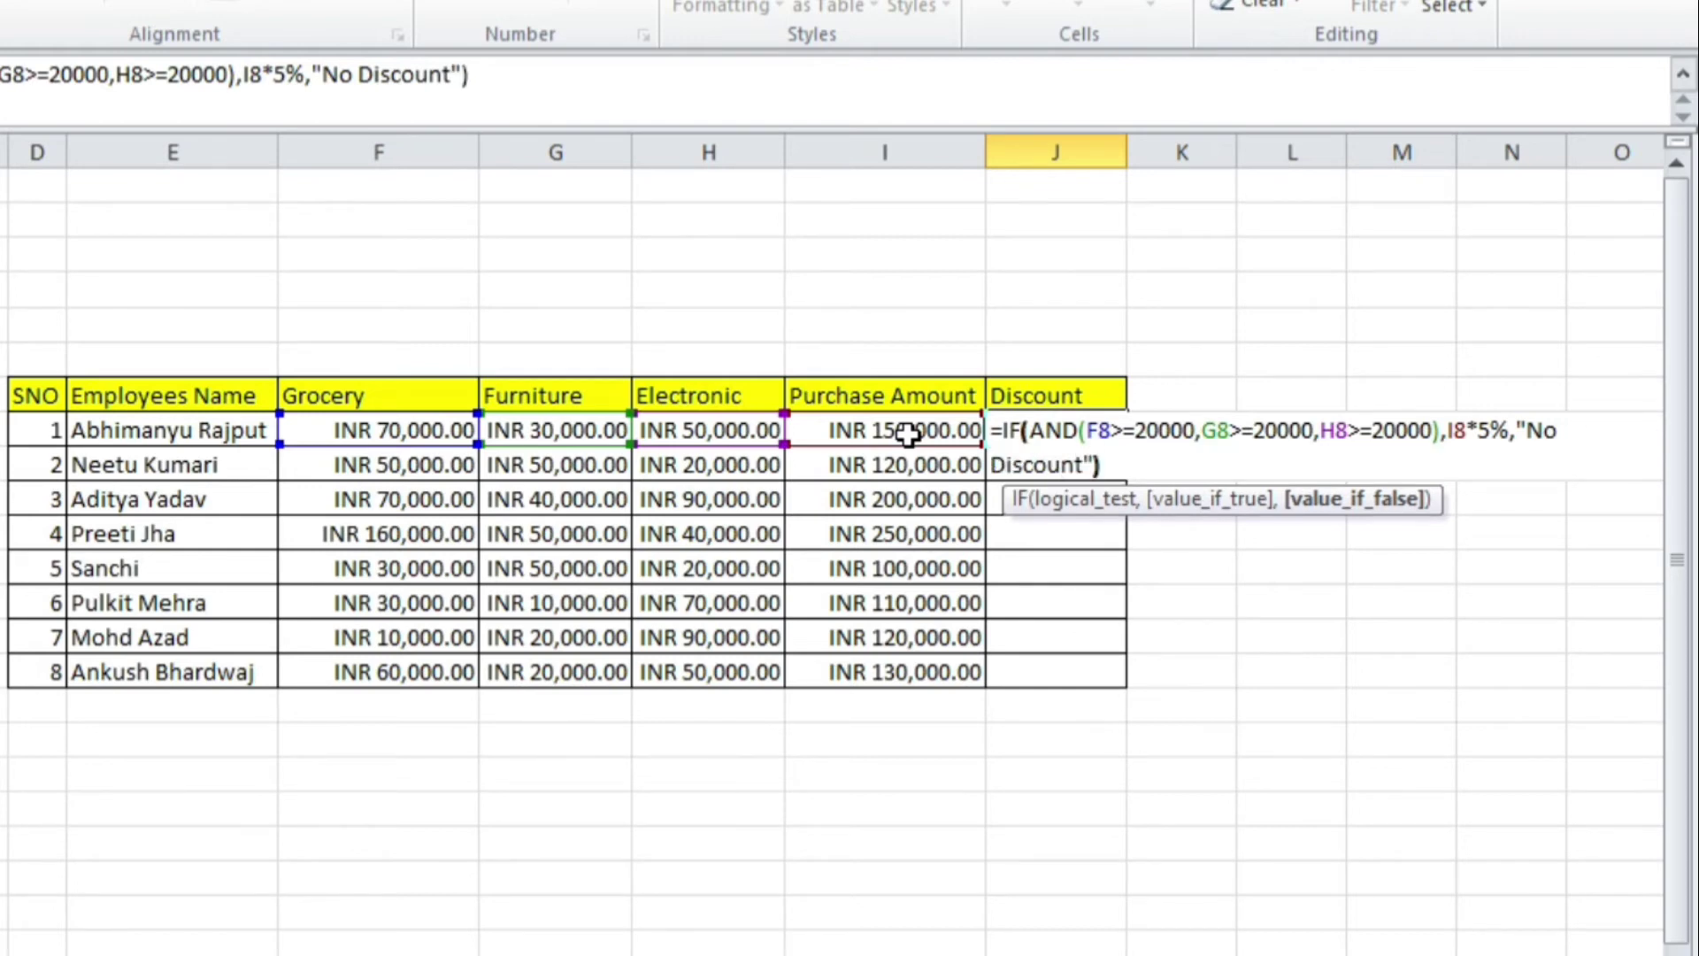
Enter the J8 formula and fill it down J8:J15 with Ctrl+D
{"action": "key", "text": "Return"}
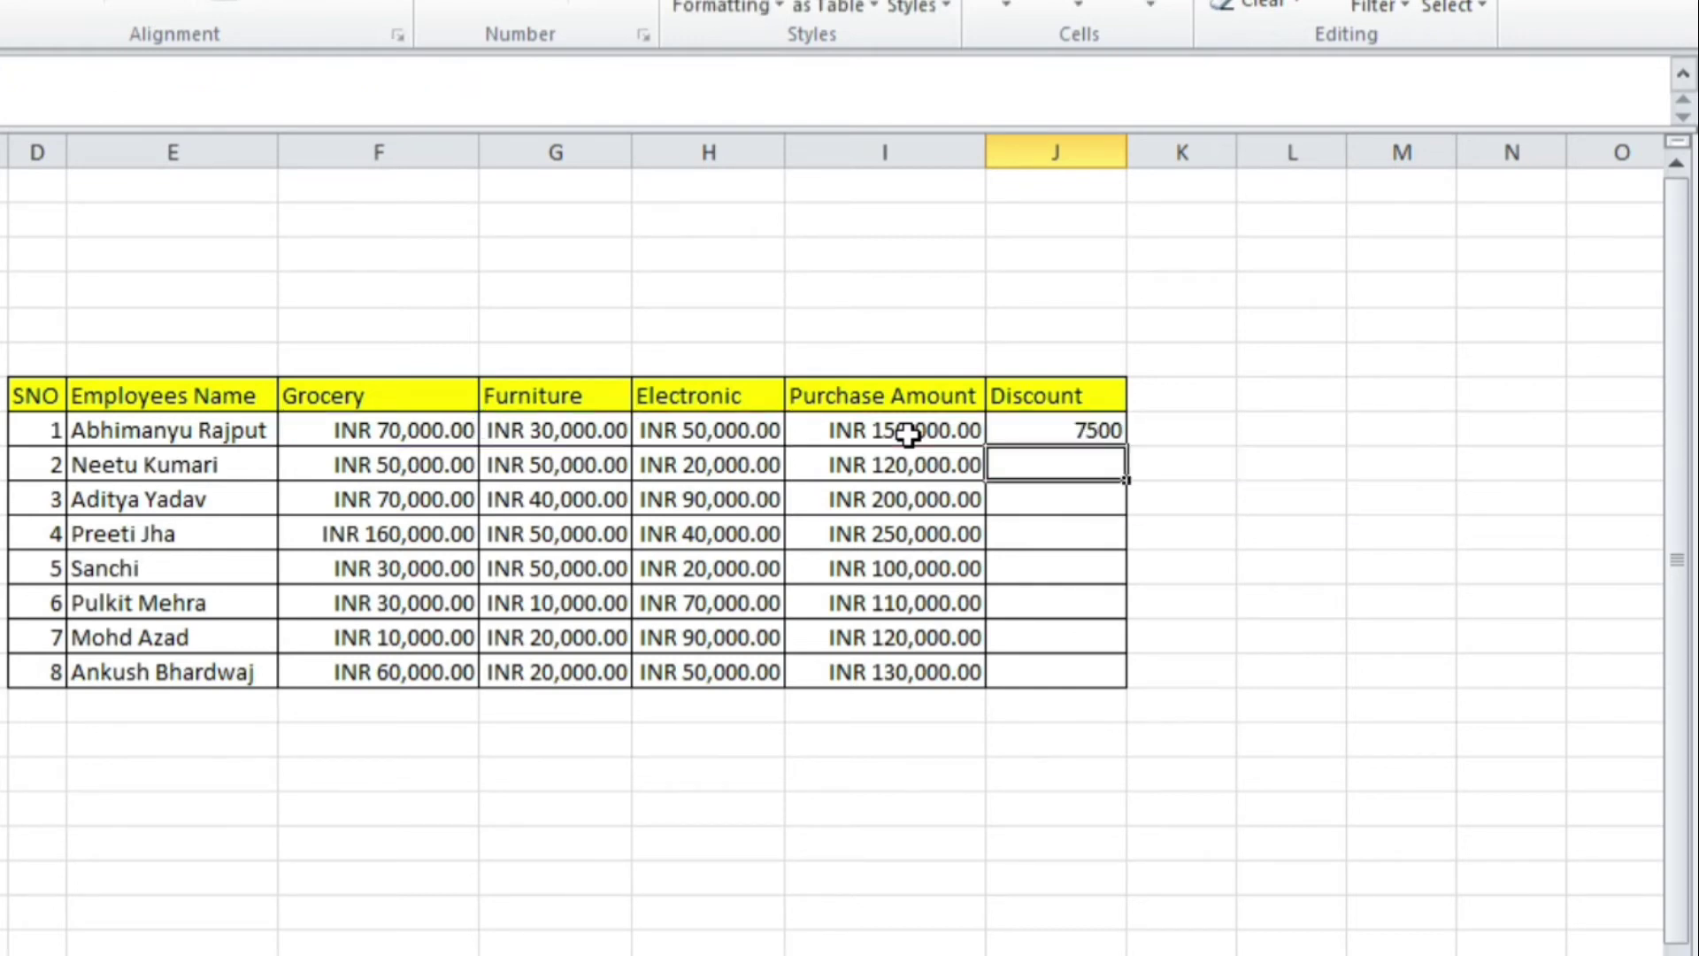
{"action": "key", "text": "Down"}
{"action": "key", "text": "Down"}
{"action": "key", "text": "Down"}
{"action": "key", "text": "ctrl+shift+Up"}
{"action": "key", "text": "ctrl+d"}
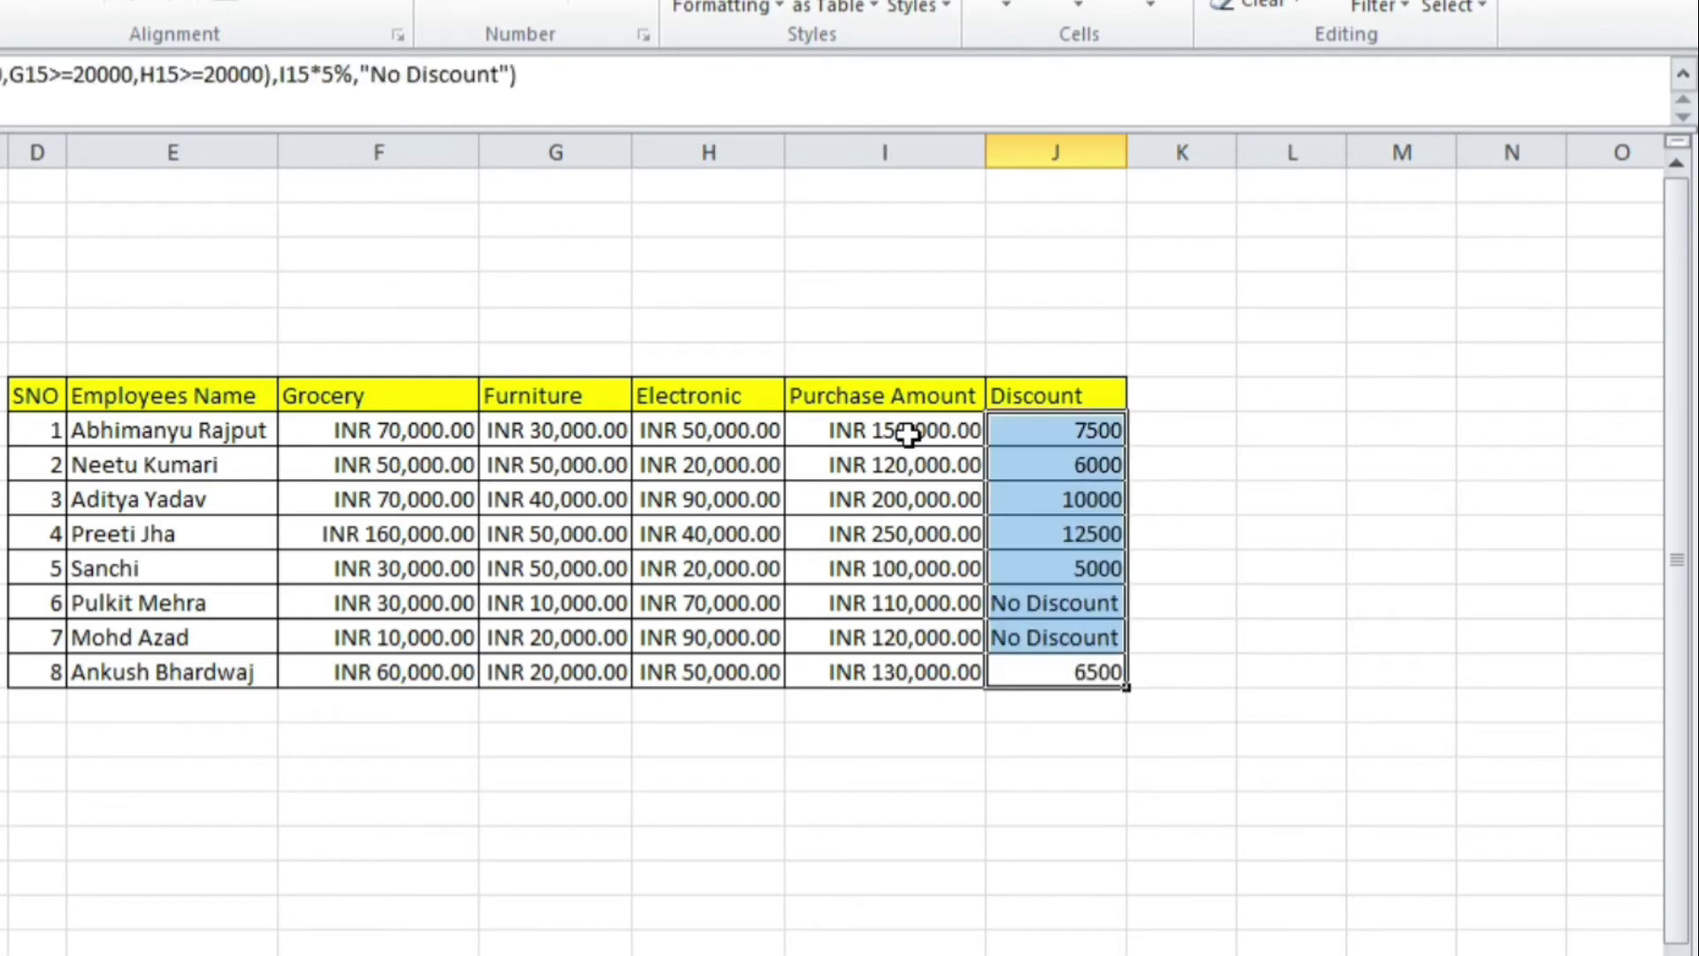
Review the J8 formula and the first two employees' category amounts
{"action": "left_click", "coordinate": [934, 506]}
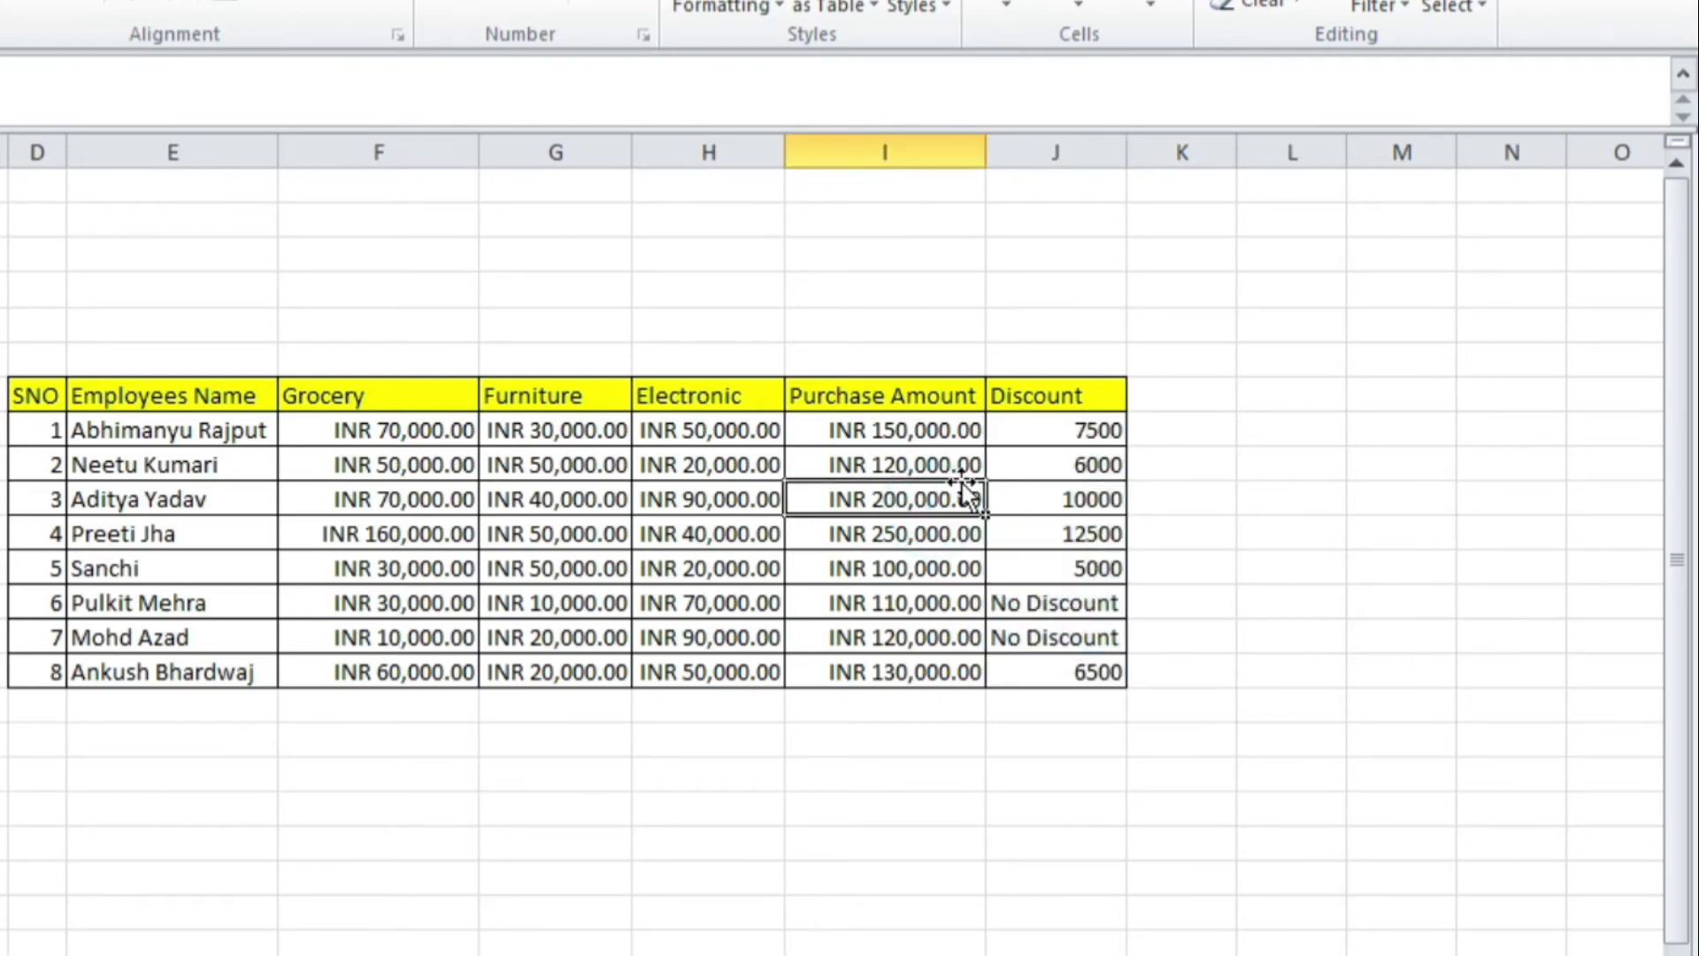
{"action": "left_click", "coordinate": [1092, 429]}
{"action": "left_click", "coordinate": [11, 78]}
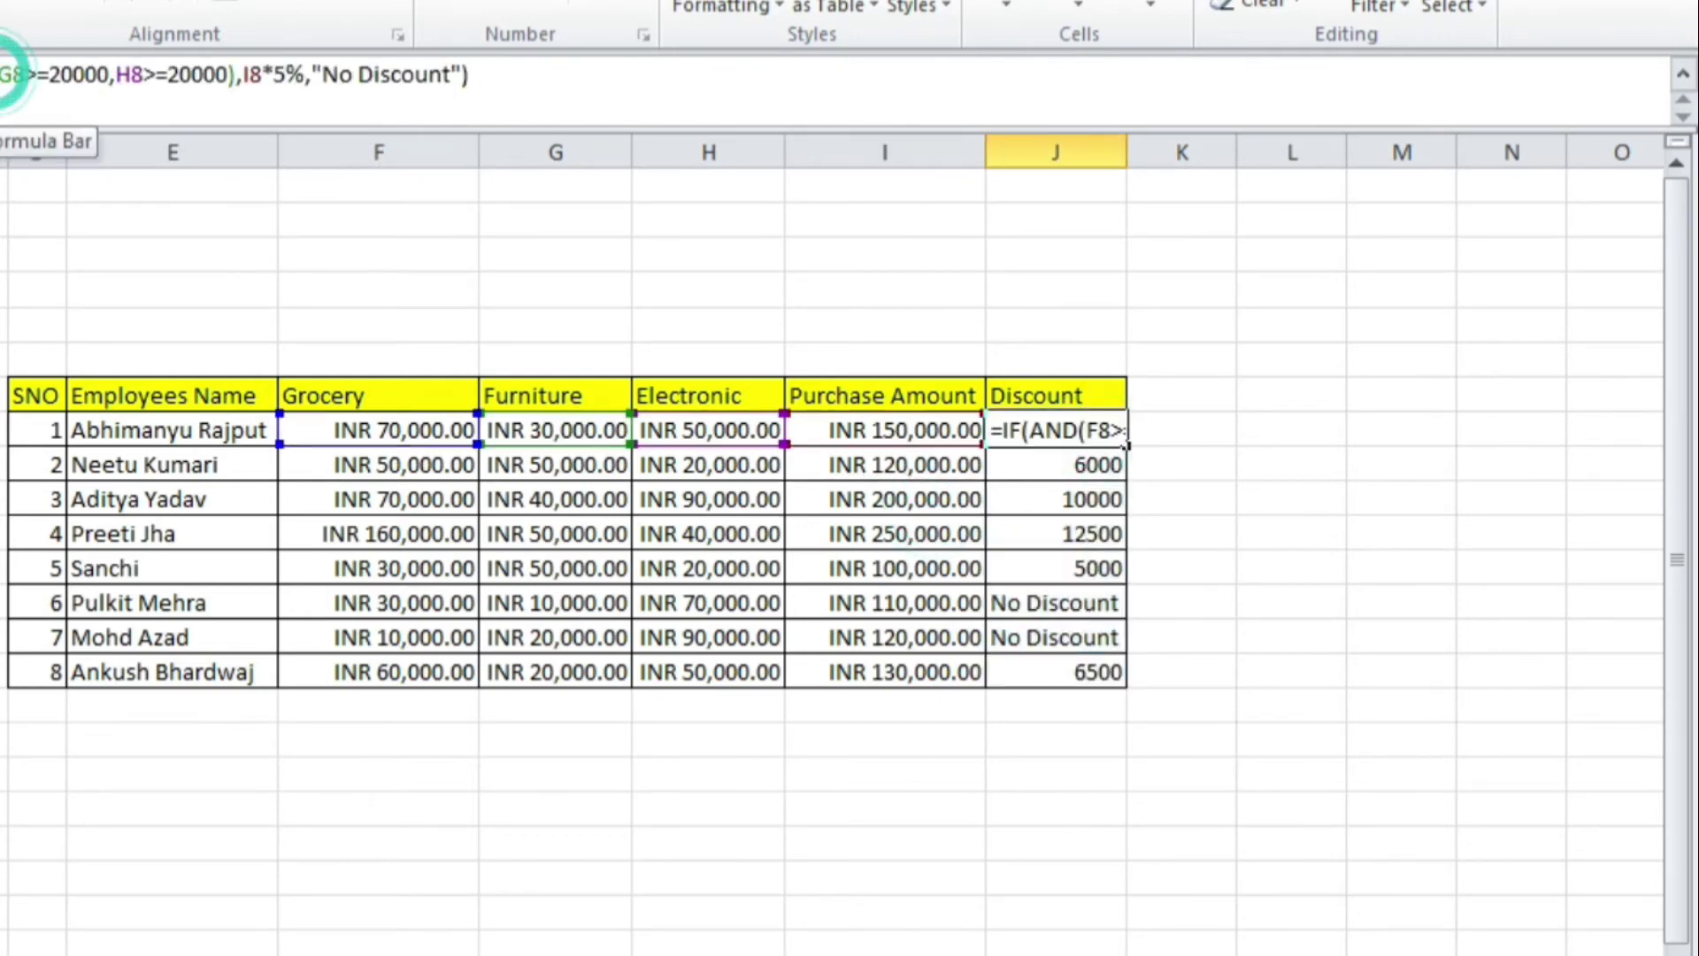
{"action": "key", "text": "Escape"}
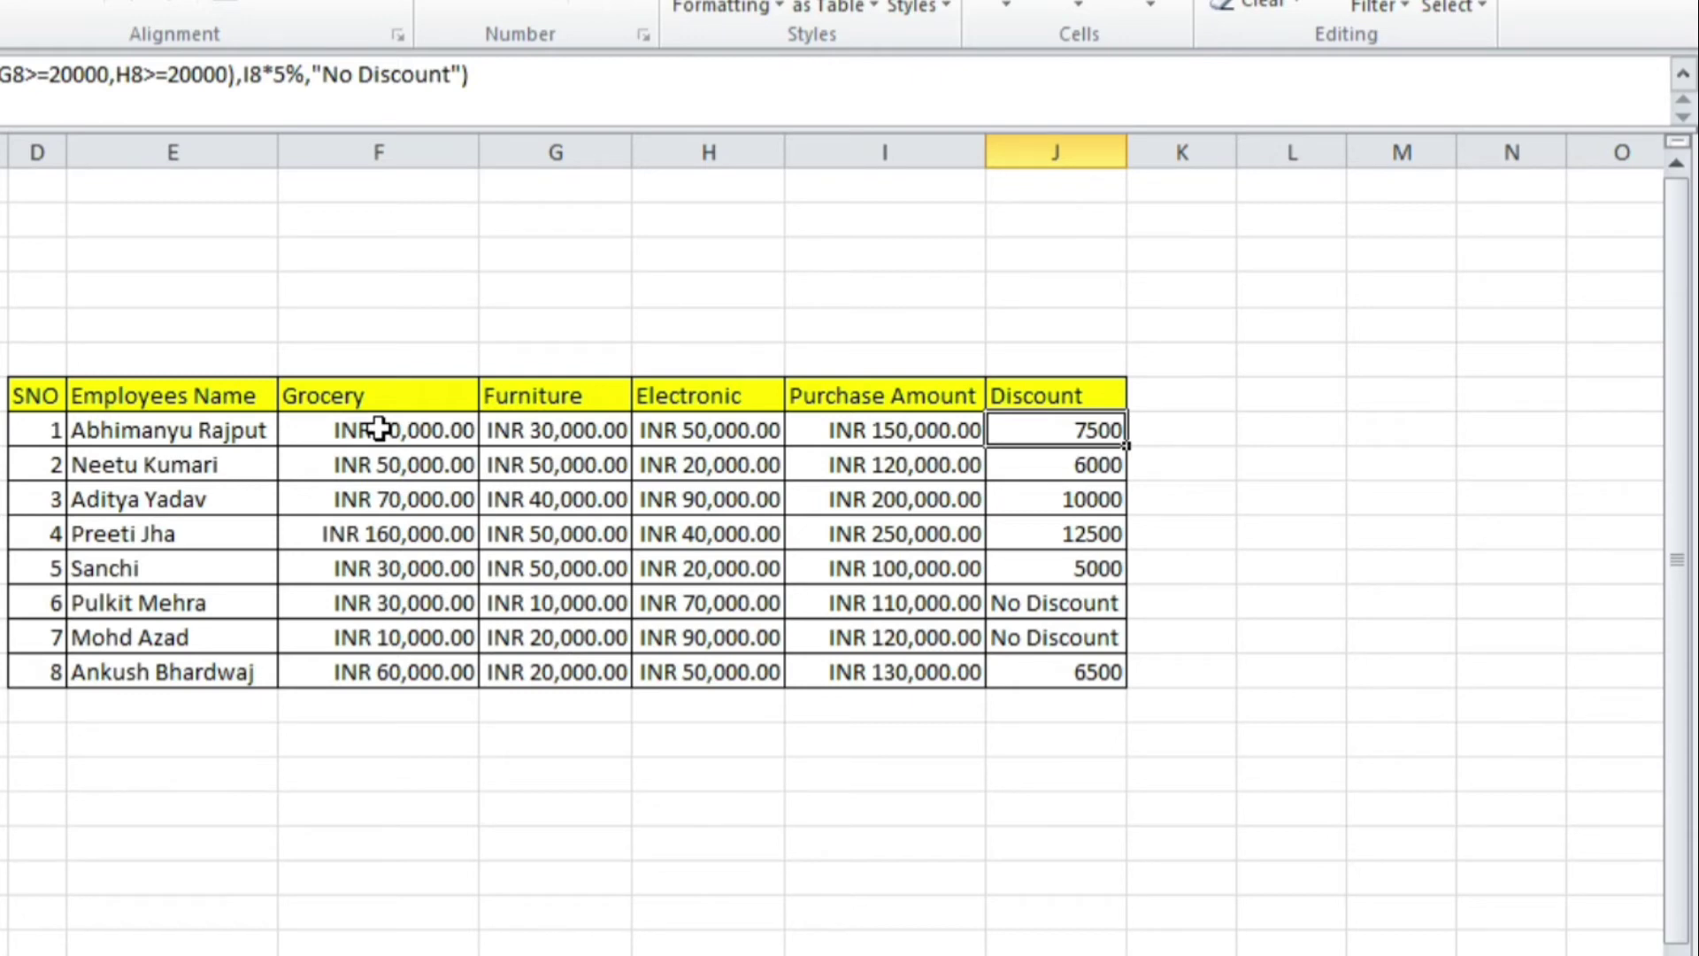
{"action": "left_click_drag", "start_coordinate": [379, 428], "coordinate": [673, 469]}
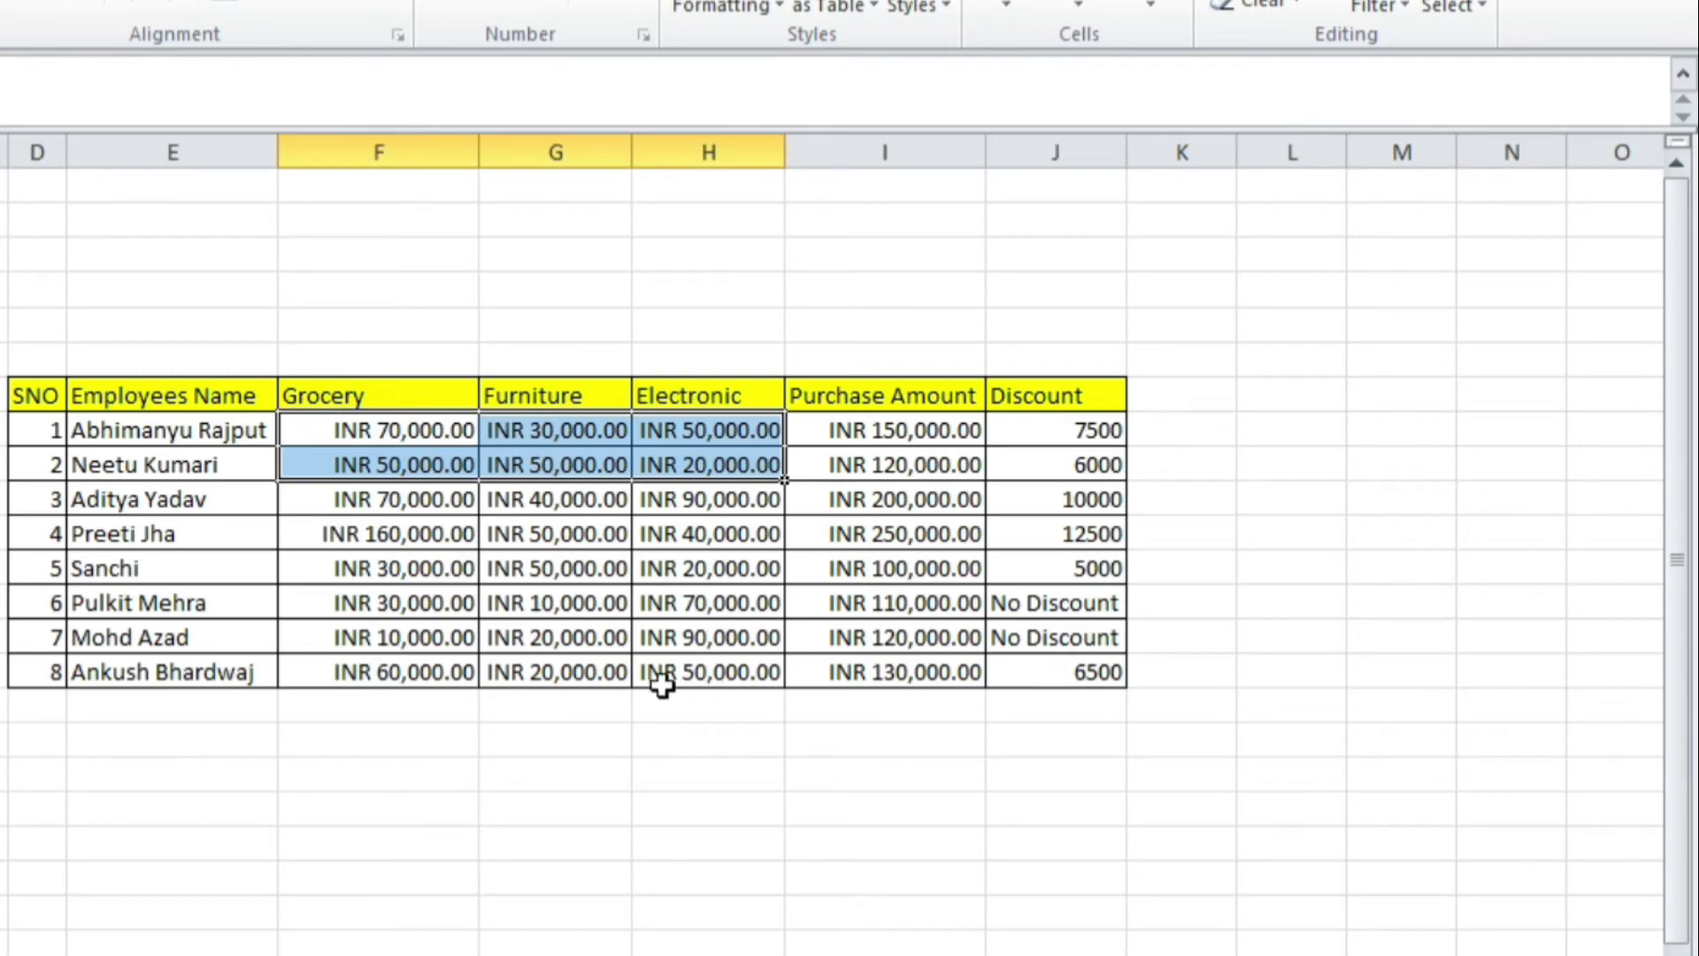
Examine the category amounts and formula in the rows showing No Discount
{"action": "left_click", "coordinate": [577, 603]}
{"action": "scroll", "coordinate": [577, 606], "scroll_direction": "up", "scroll_amount": 1, "text": "ctrl"}
{"action": "scroll", "coordinate": [578, 604], "scroll_direction": "up", "scroll_amount": 1, "text": "ctrl"}
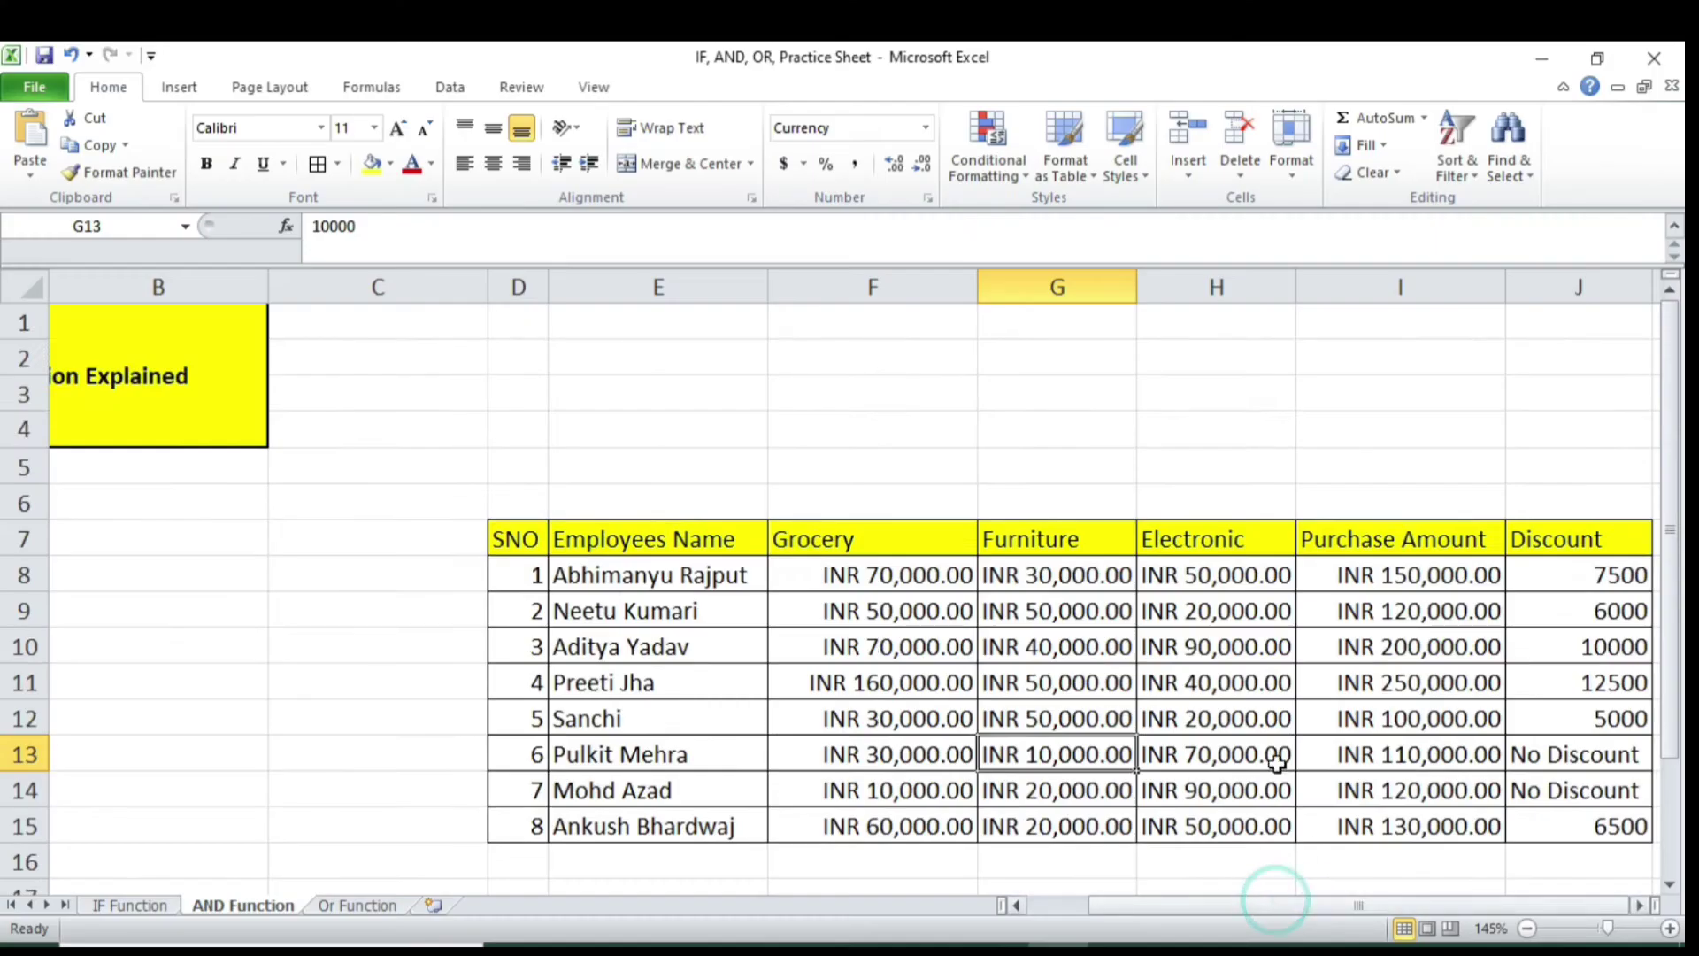
{"action": "scroll", "coordinate": [1239, 708], "scroll_direction": "down", "scroll_amount": 2}
{"action": "left_click", "coordinate": [1202, 608]}
{"action": "key", "text": "Right"}
{"action": "key", "text": "Right"}
{"action": "key", "text": "Right"}
{"action": "key", "text": "Left"}
{"action": "key", "text": "Left"}
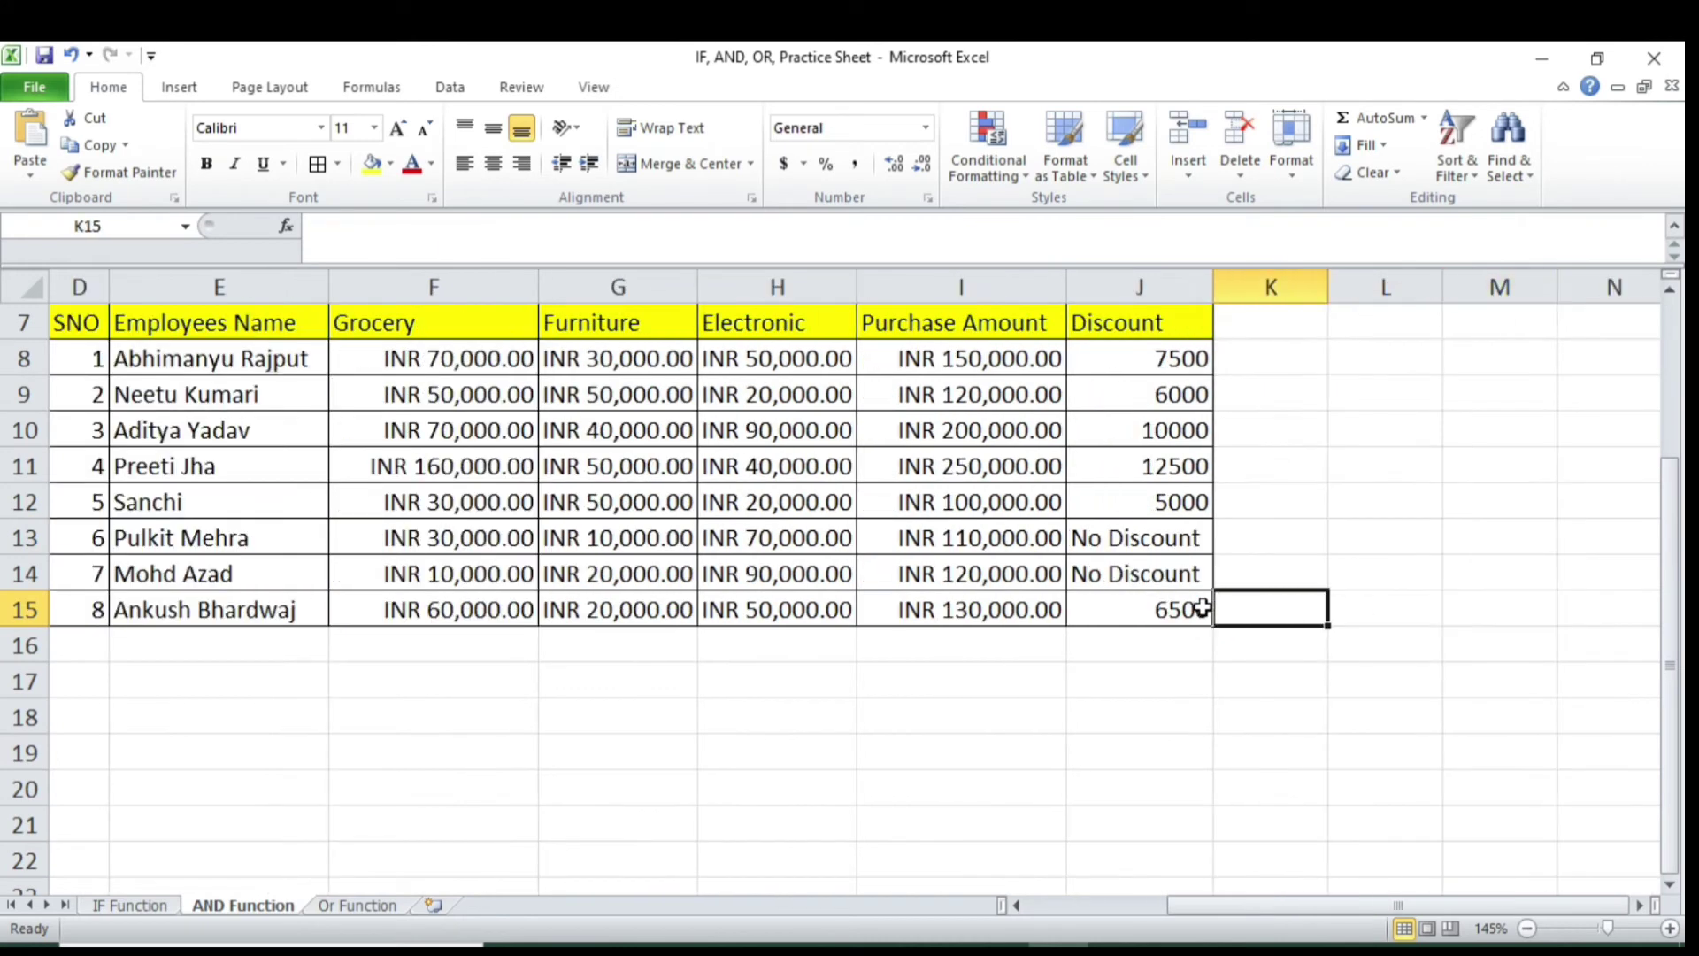
{"action": "key", "text": "Left"}
{"action": "key", "text": "Up"}
{"action": "left_click", "coordinate": [891, 735]}
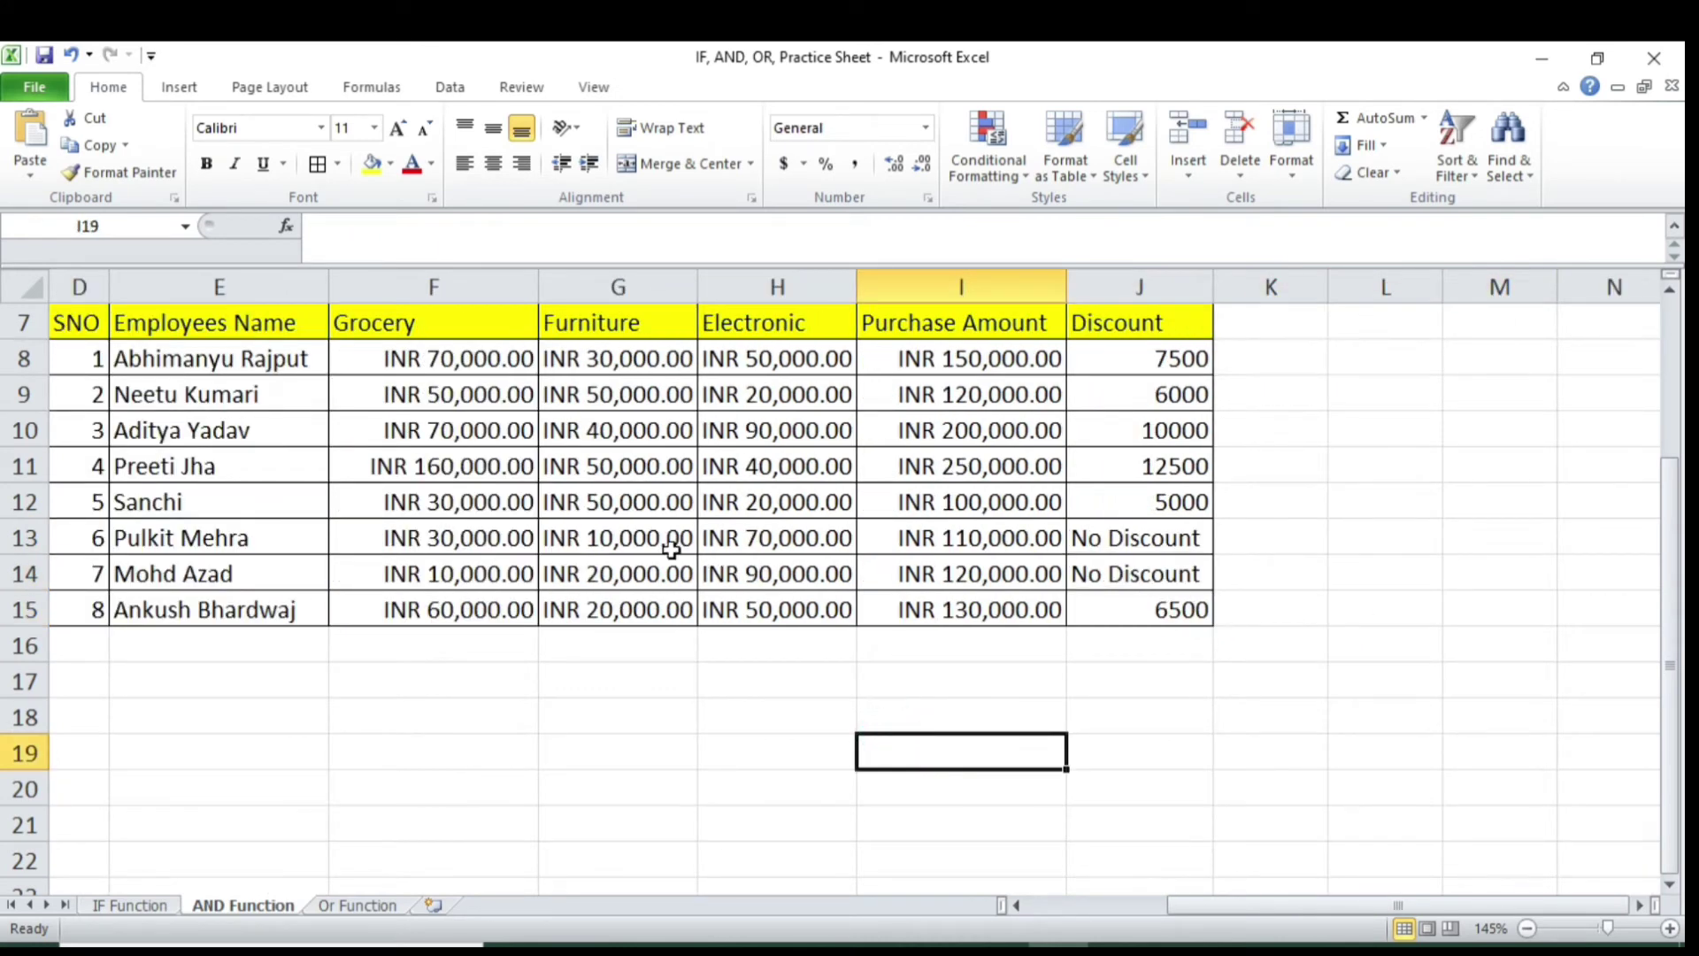
{"action": "left_click", "coordinate": [630, 537]}
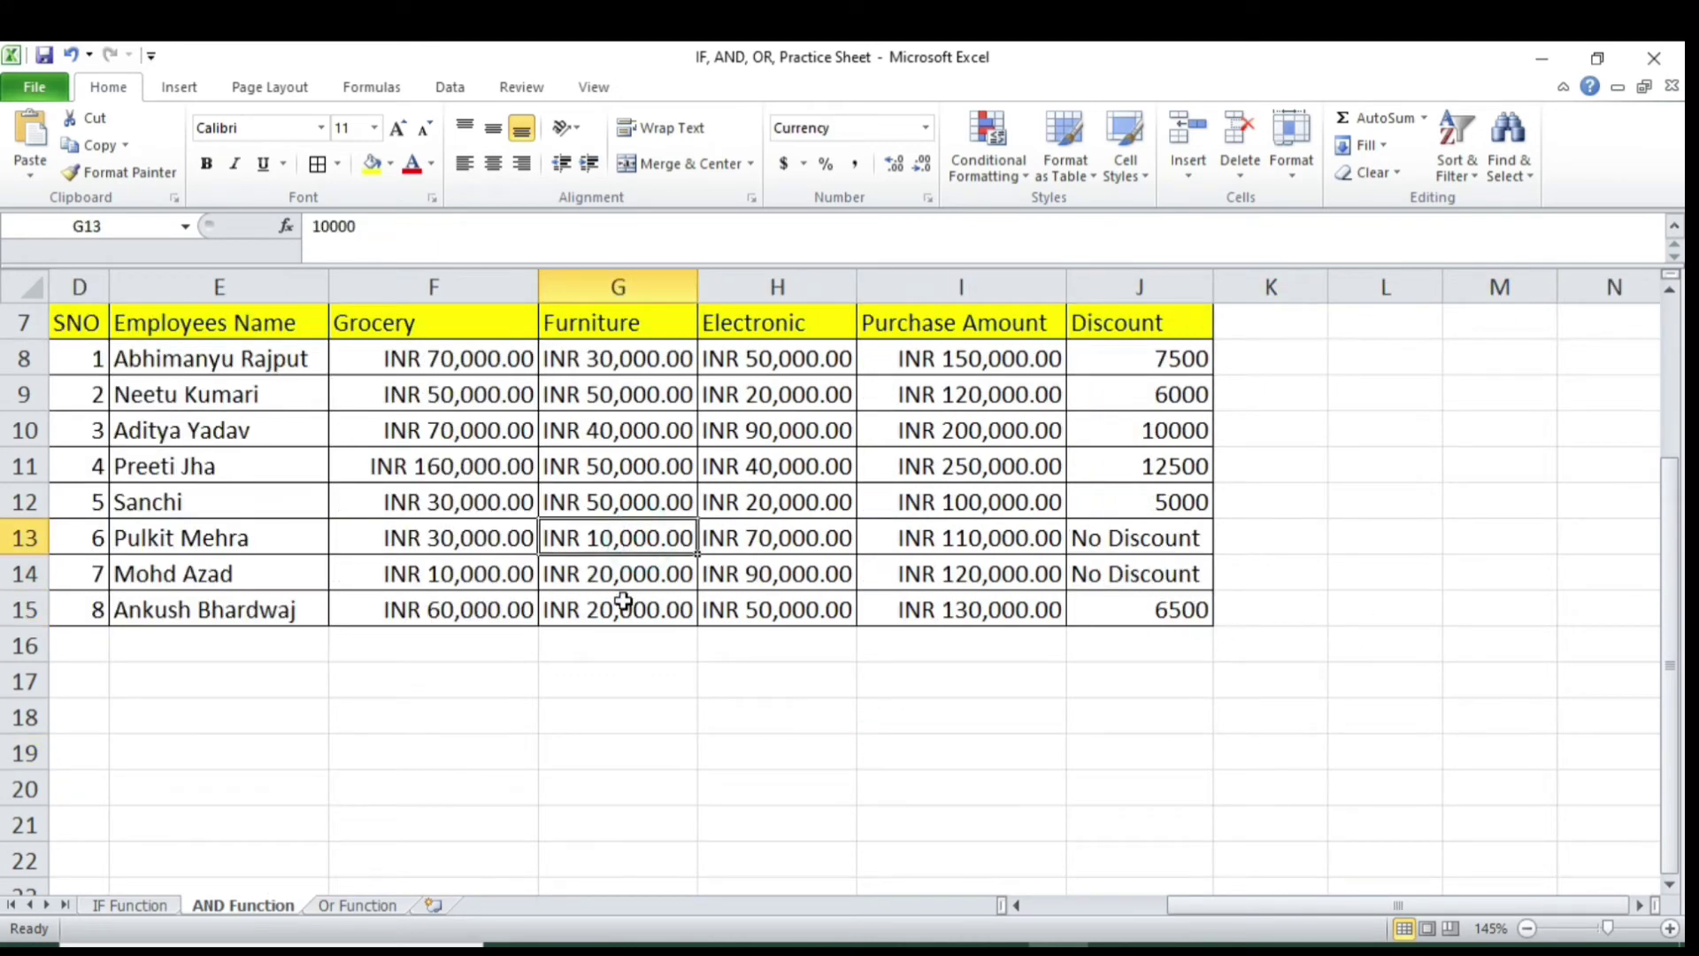
{"action": "left_click", "coordinate": [1077, 537]}
{"action": "left_click", "coordinate": [462, 575]}
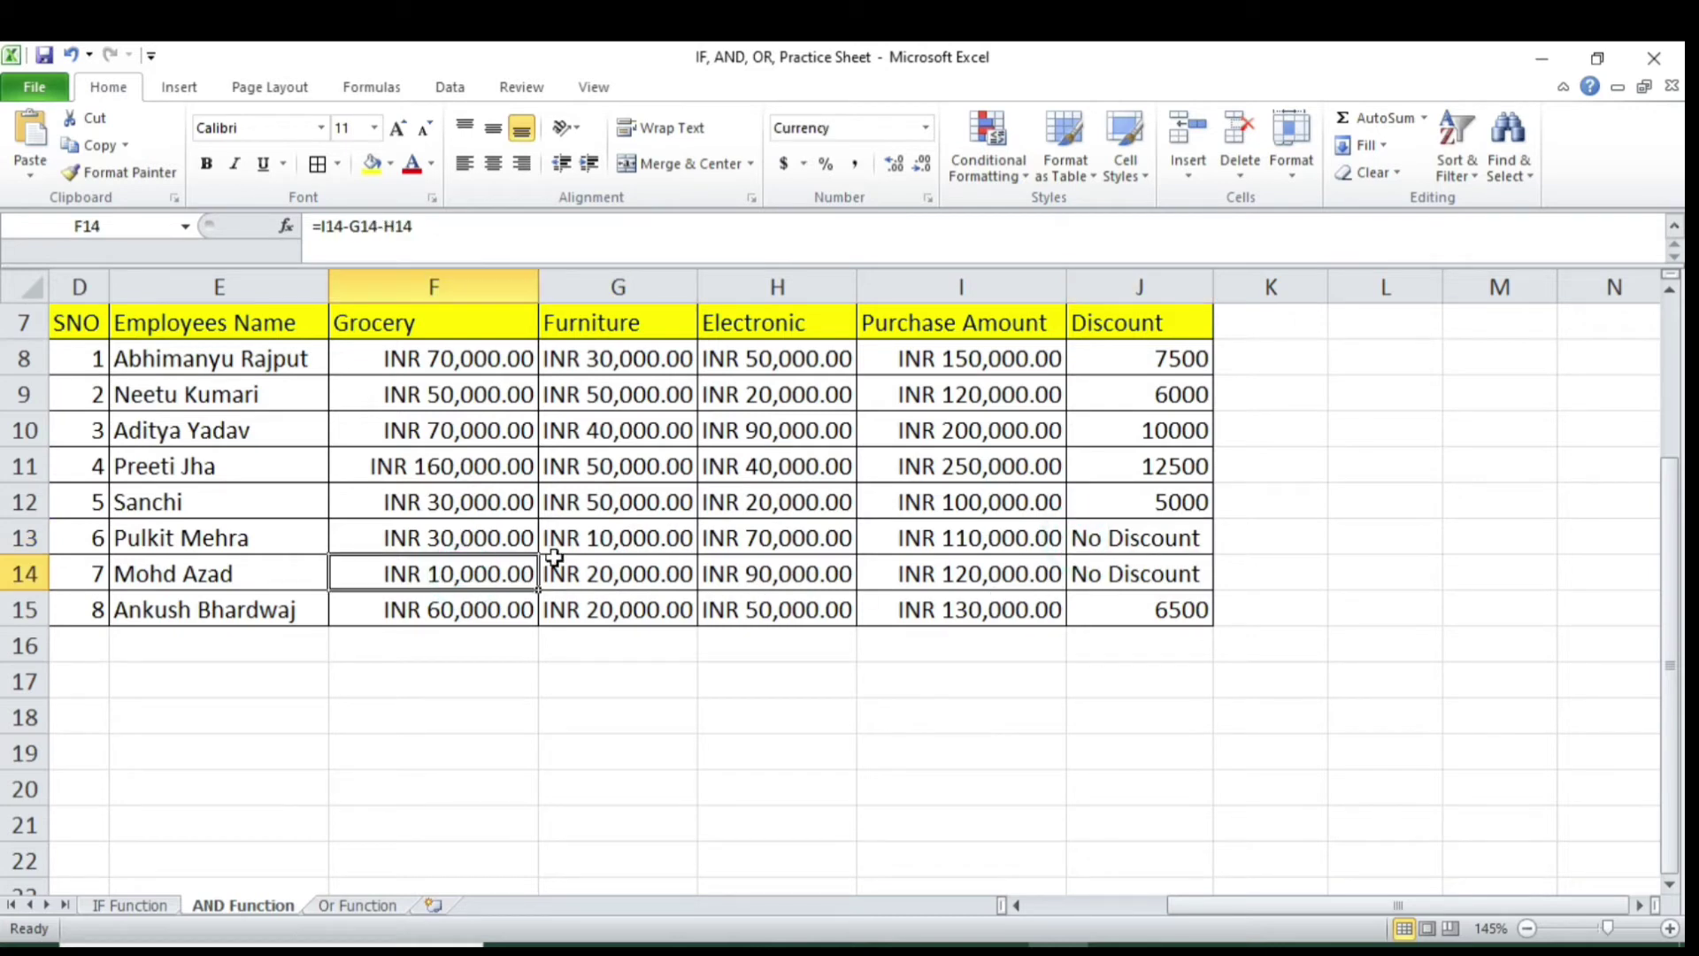
{"action": "left_click", "coordinate": [611, 541]}
Lower the fifth employee's Electronic amount, down to 5000, to test the discount
{"action": "double_click", "coordinate": [761, 502]}
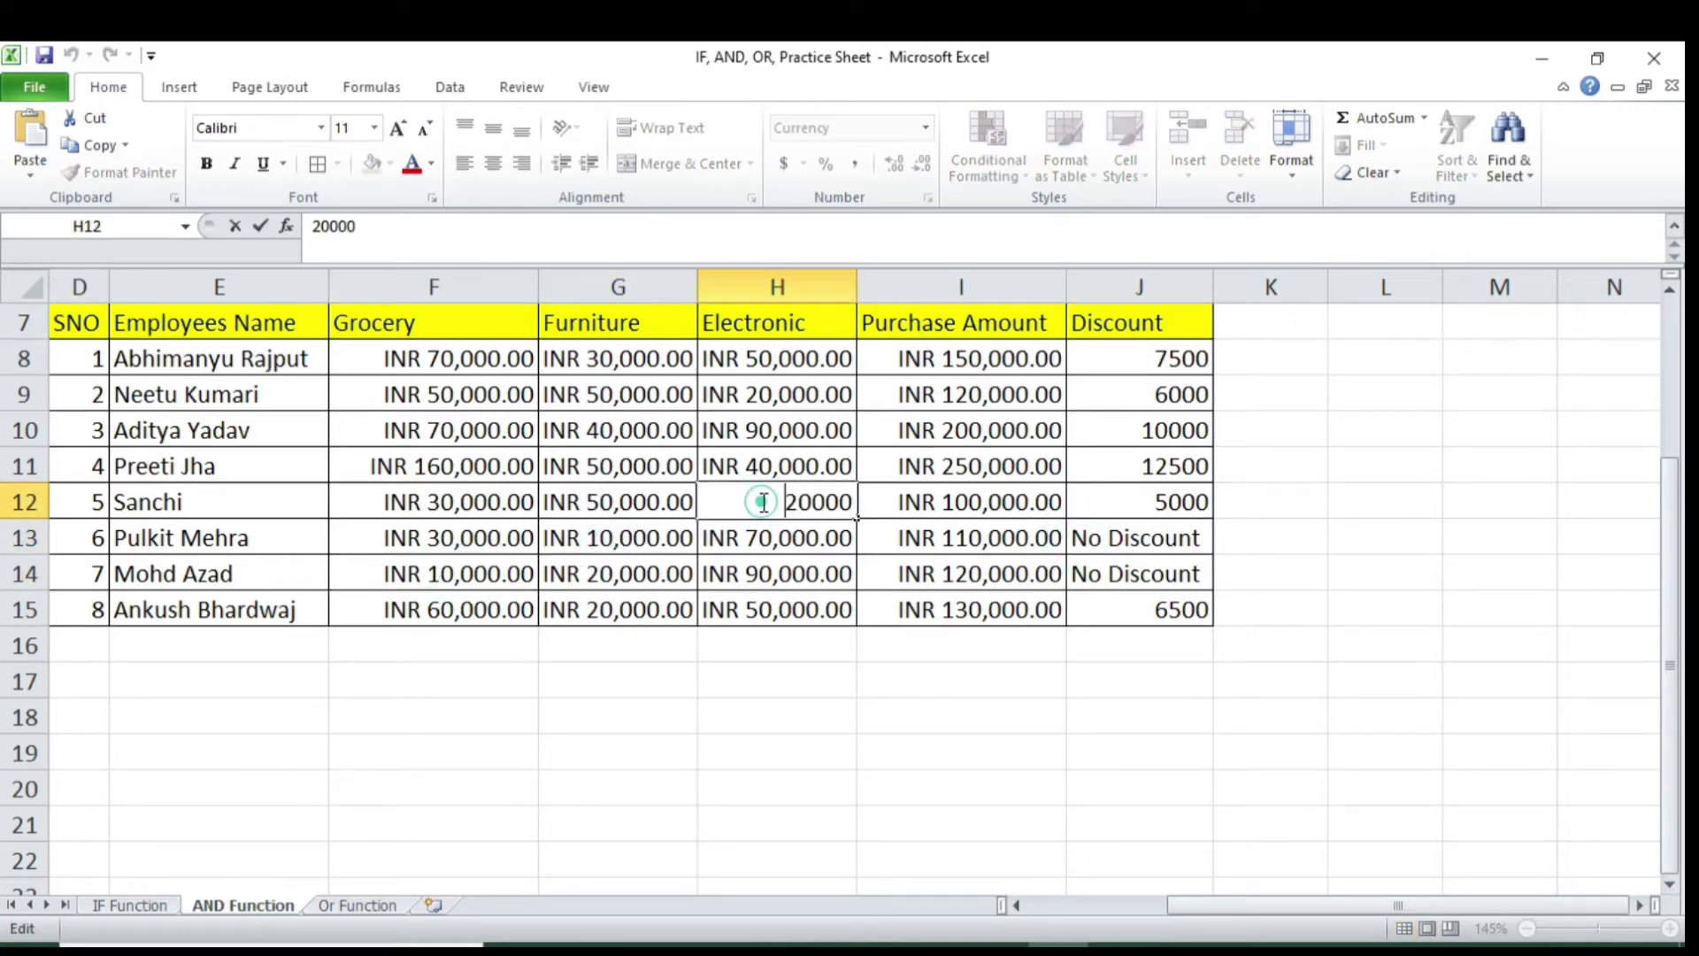
{"action": "key", "text": "BackSpace"}
{"action": "type", "text": "1"}
{"action": "key", "text": "Return"}
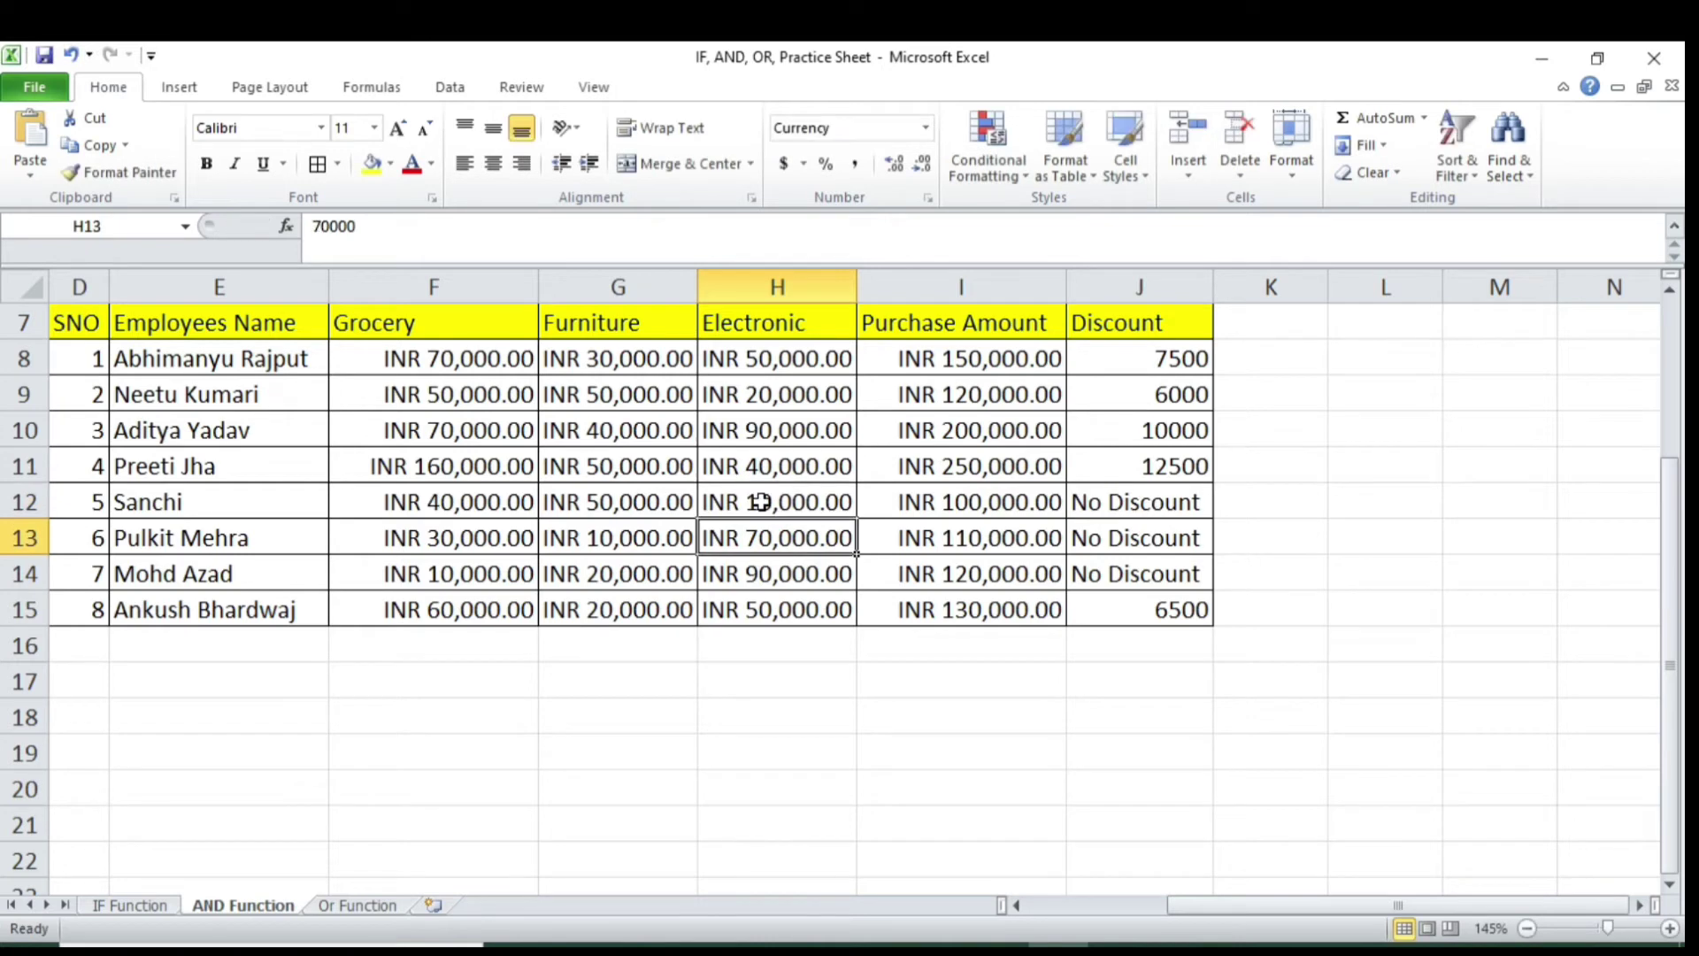
{"action": "left_click", "coordinate": [764, 502]}
{"action": "left_click", "coordinate": [329, 227]}
{"action": "key", "text": "BackSpace"}
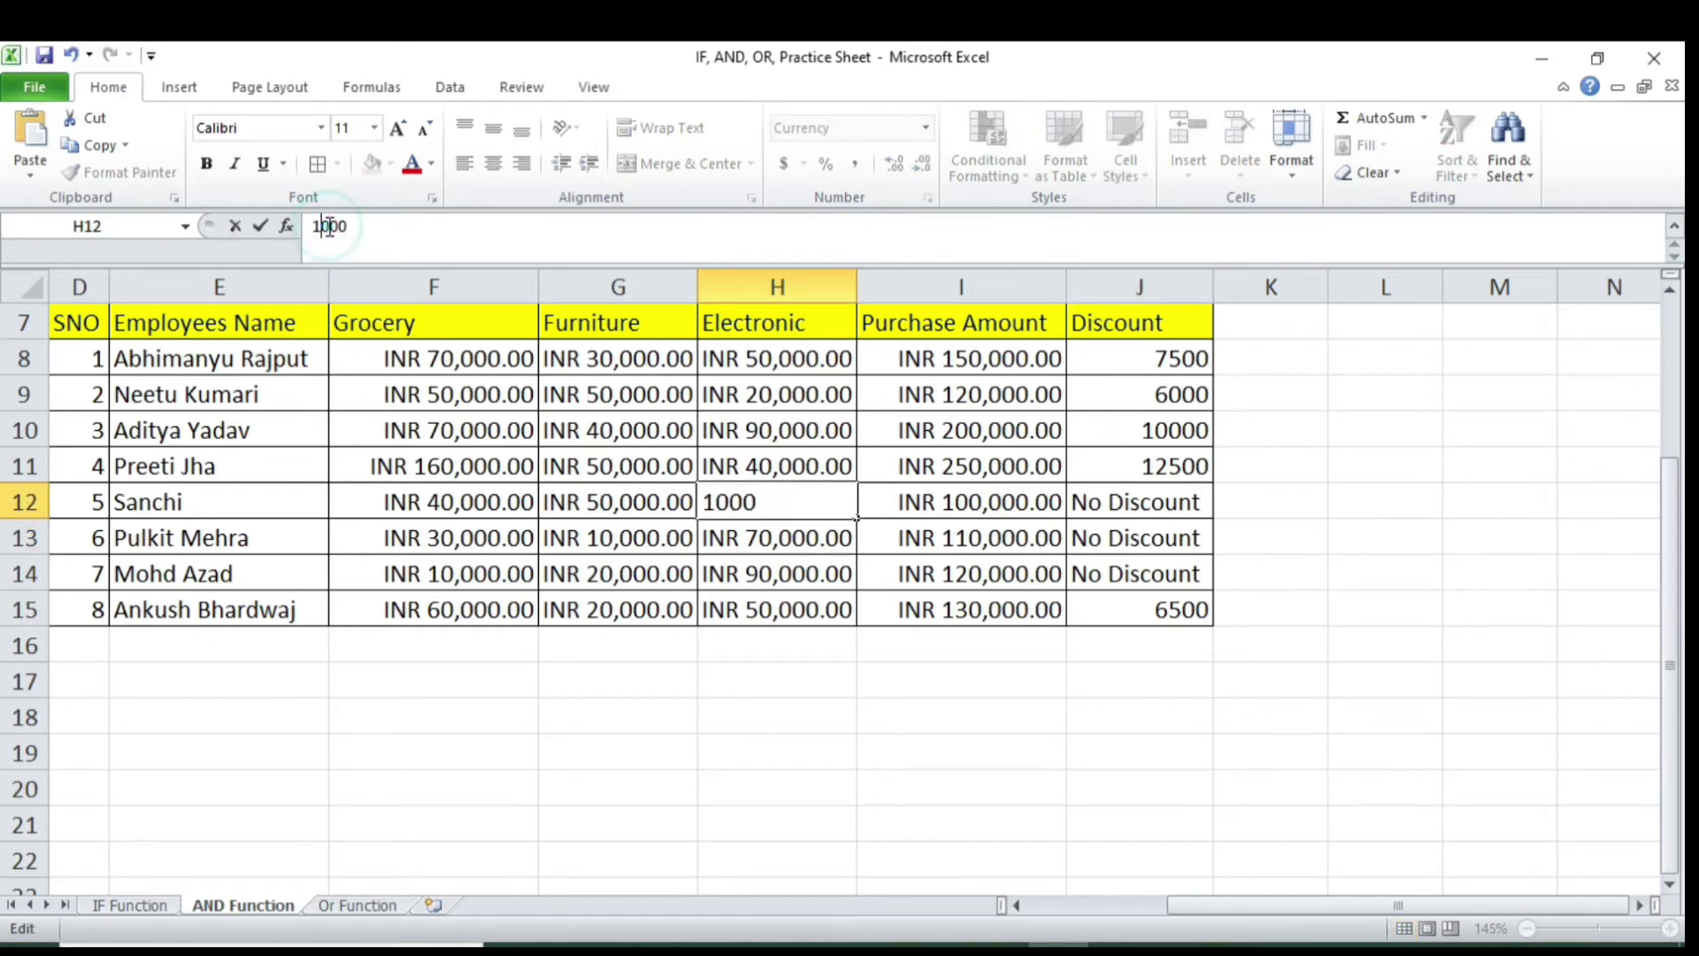
{"action": "key", "text": "BackSpace"}
{"action": "type", "text": "5"}
{"action": "key", "text": "Return"}
Change the fifth employee's Electronic amount to 10000
{"action": "left_click", "coordinate": [748, 501]}
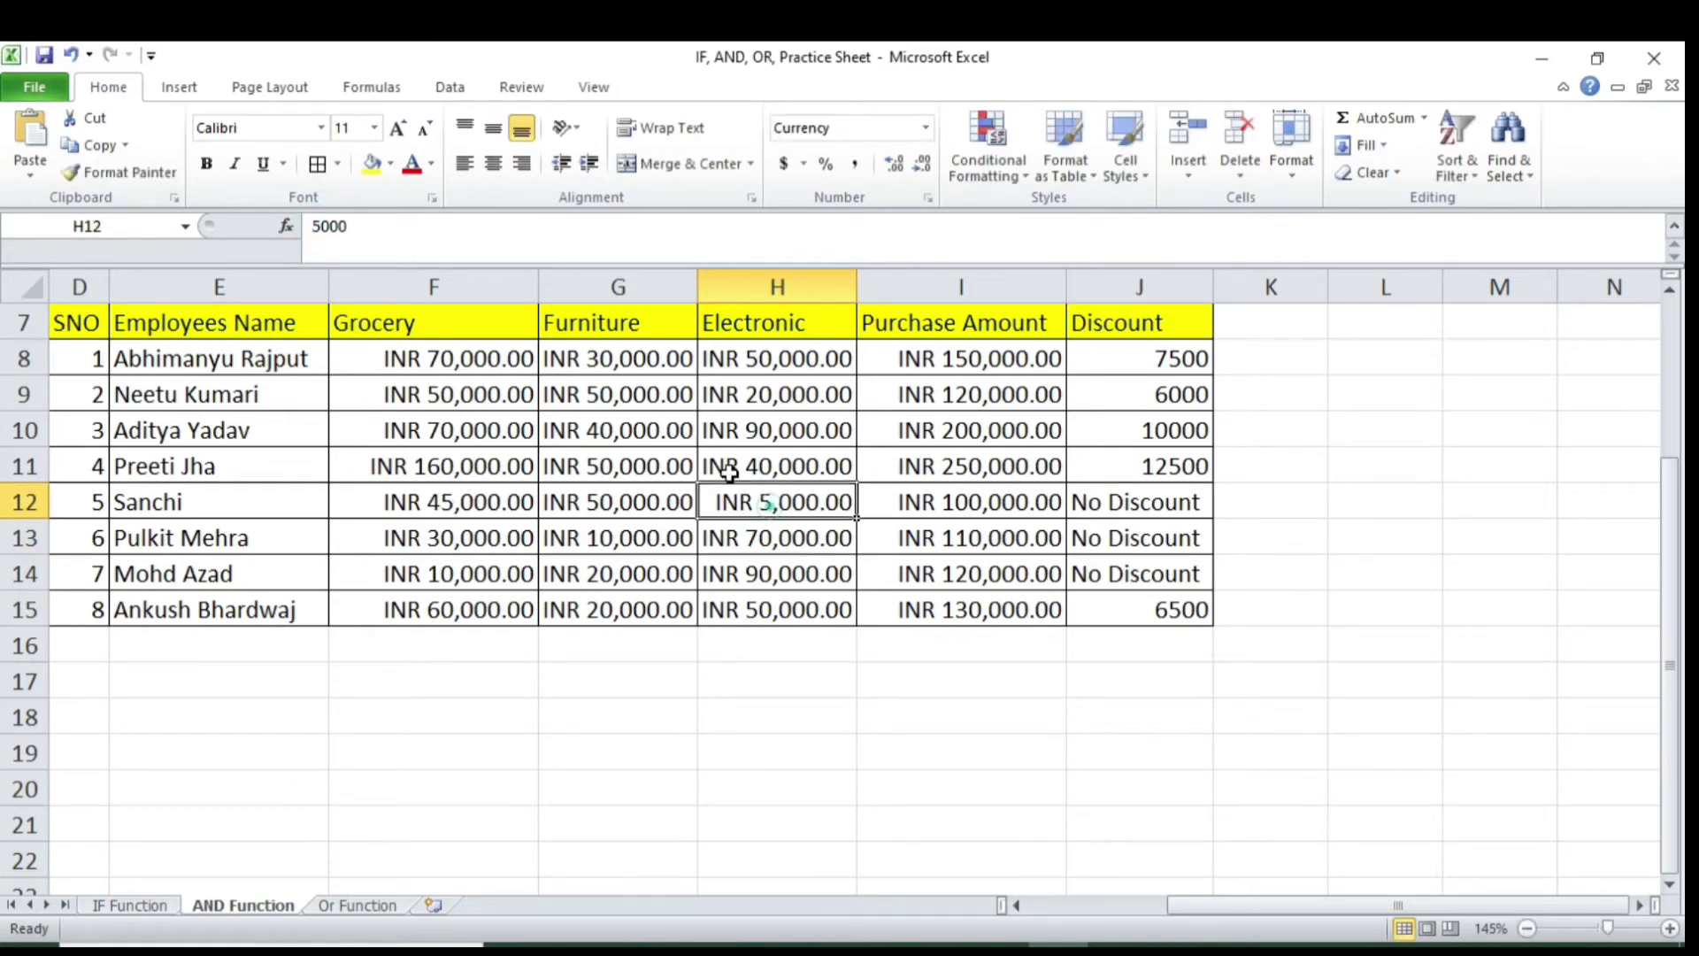
{"action": "left_click", "coordinate": [321, 226]}
{"action": "key", "text": "BackSpace"}
{"action": "type", "text": "10"}
{"action": "key", "text": "Return"}
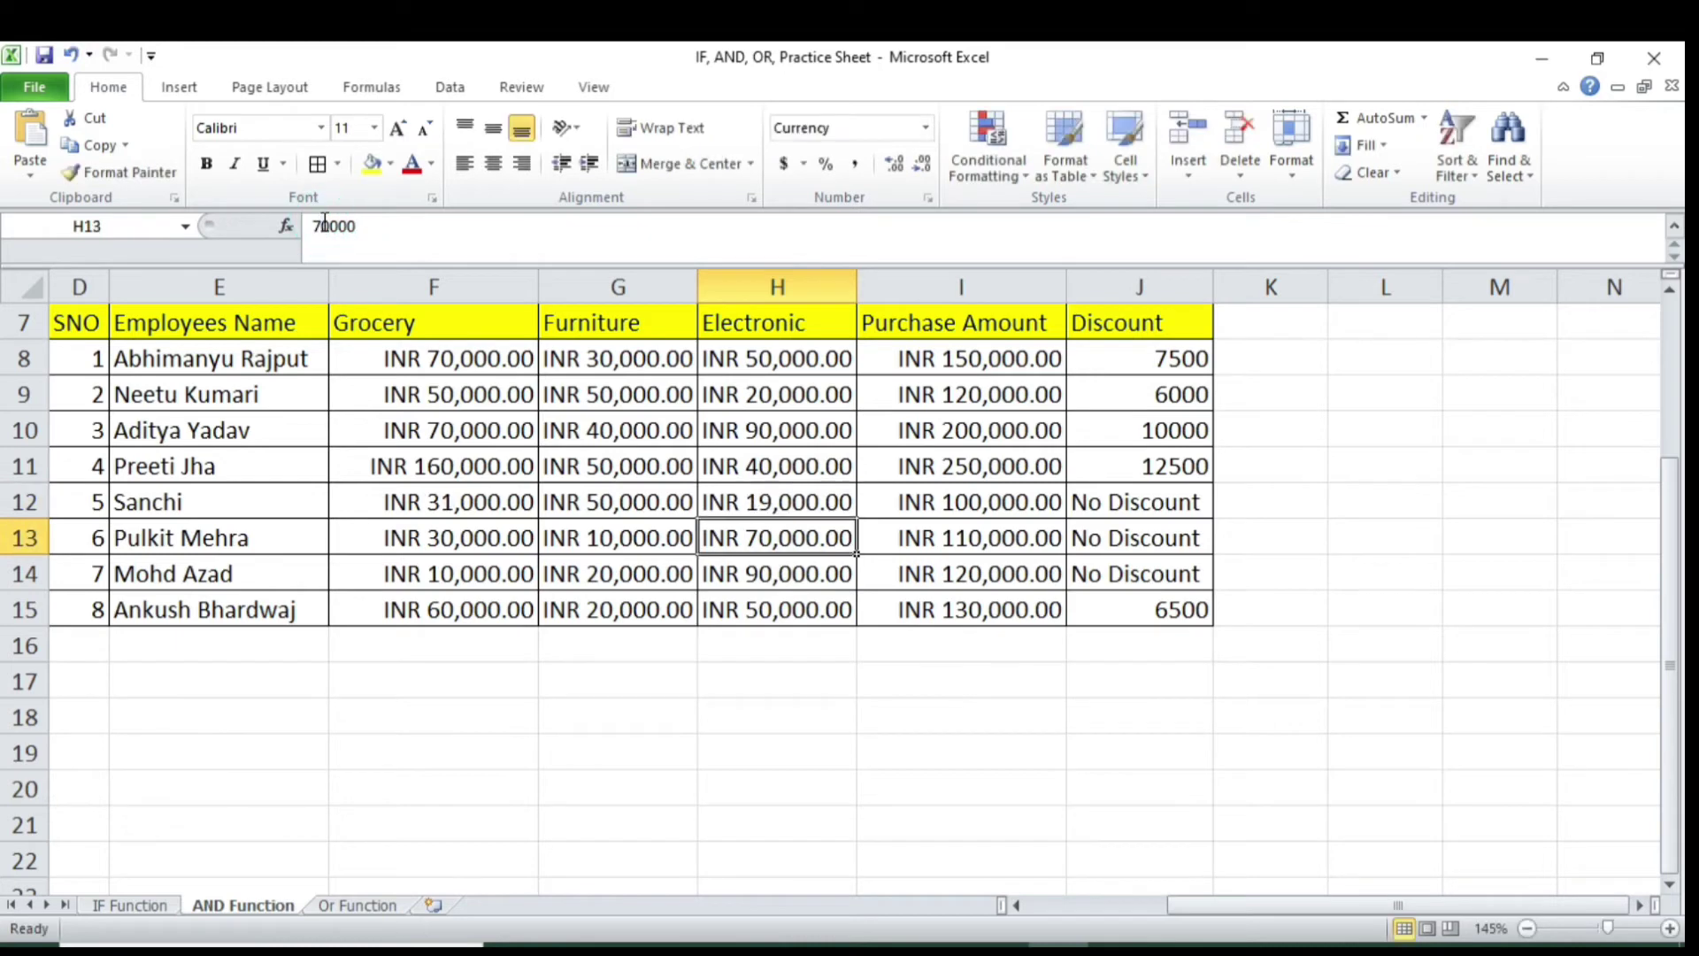
Undo the edits to restore the original 20000 Electronic amount
{"action": "key", "text": "ctrl+z"}
{"action": "key", "text": "ctrl+y"}
{"action": "key", "text": "ctrl+z"}
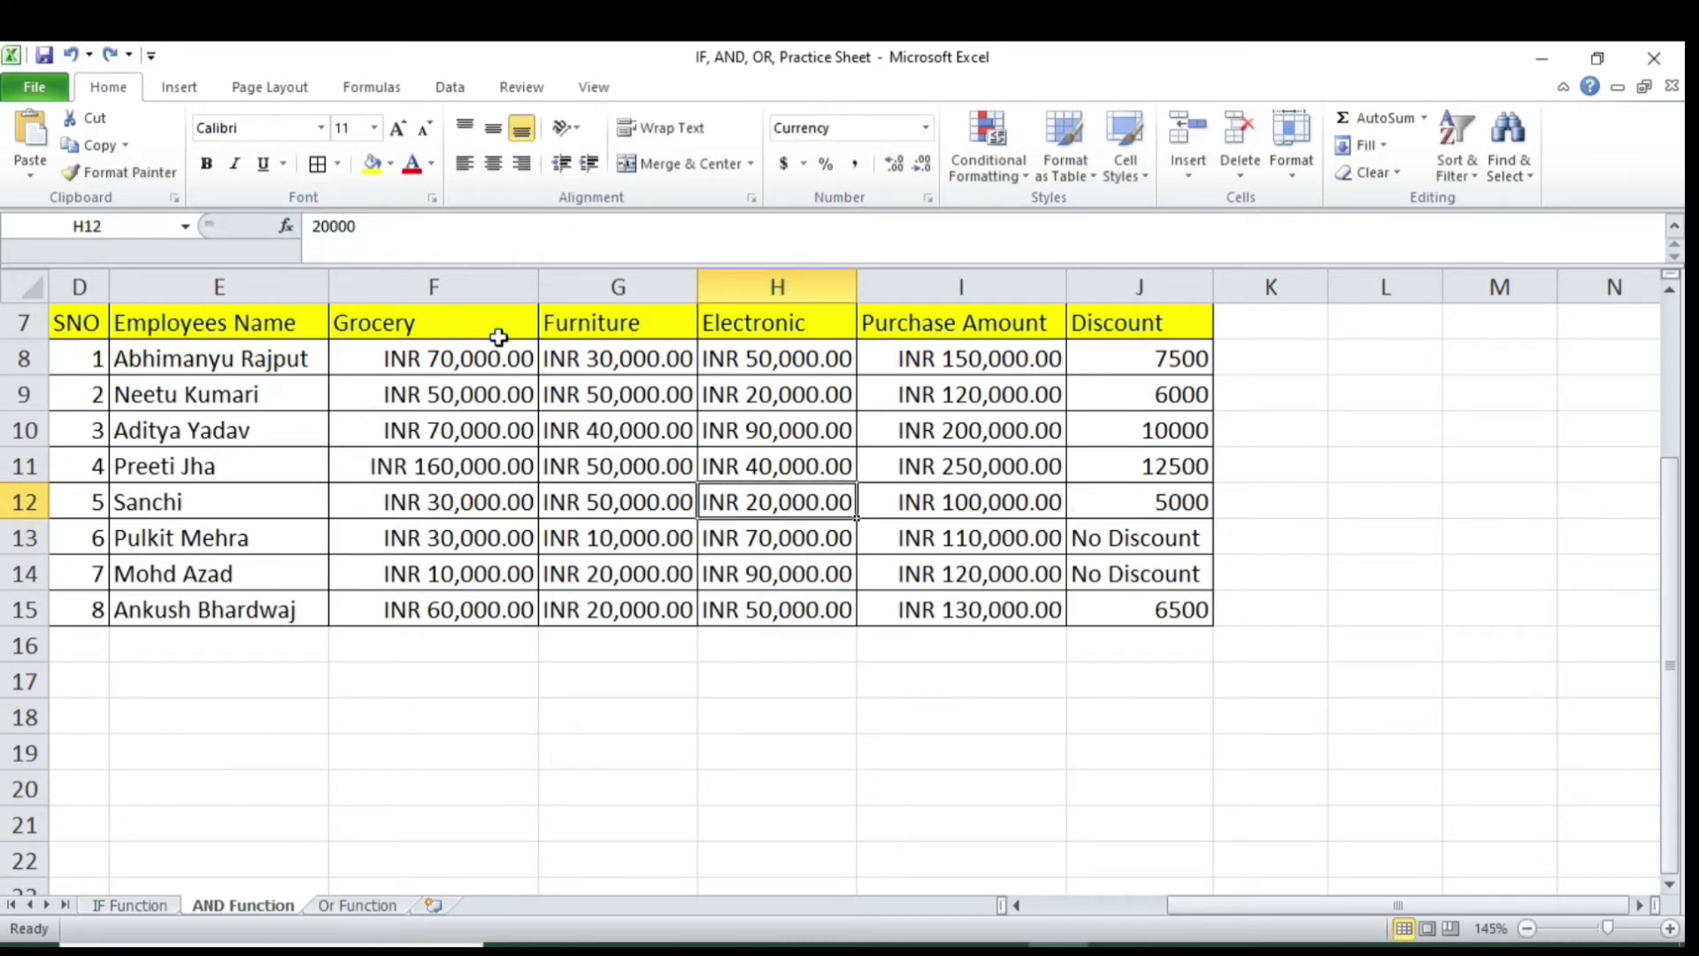
{"action": "left_click", "coordinate": [592, 421]}
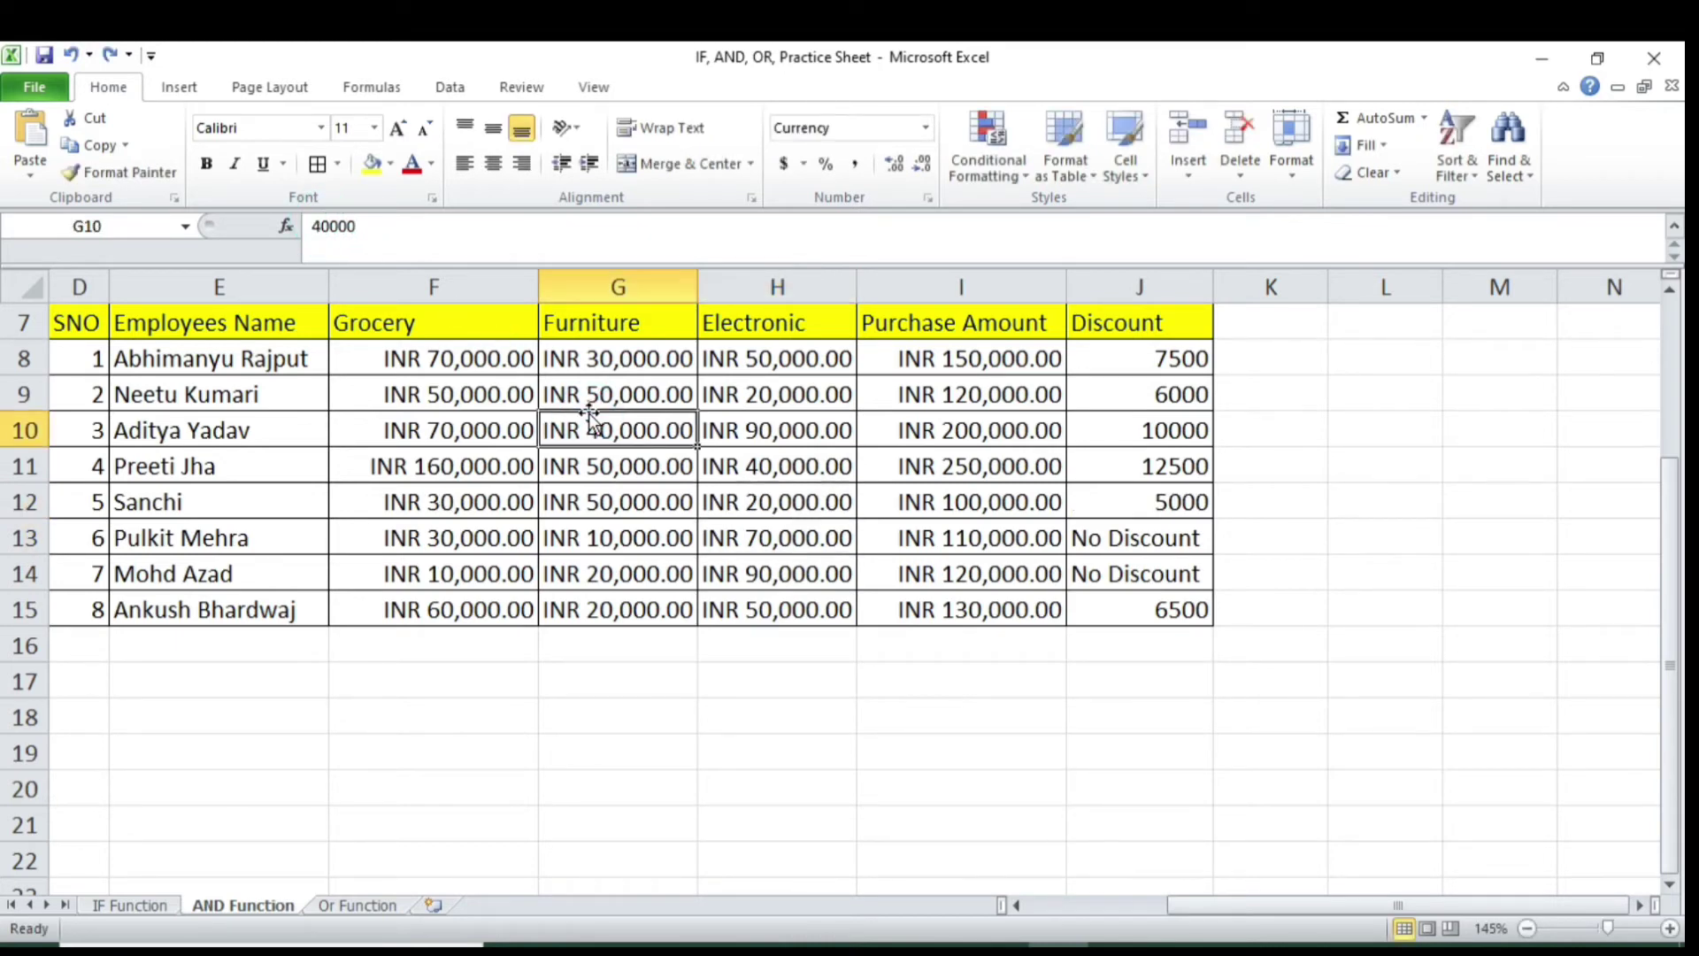
{"action": "scroll", "coordinate": [587, 412], "scroll_direction": "down", "scroll_amount": 3}
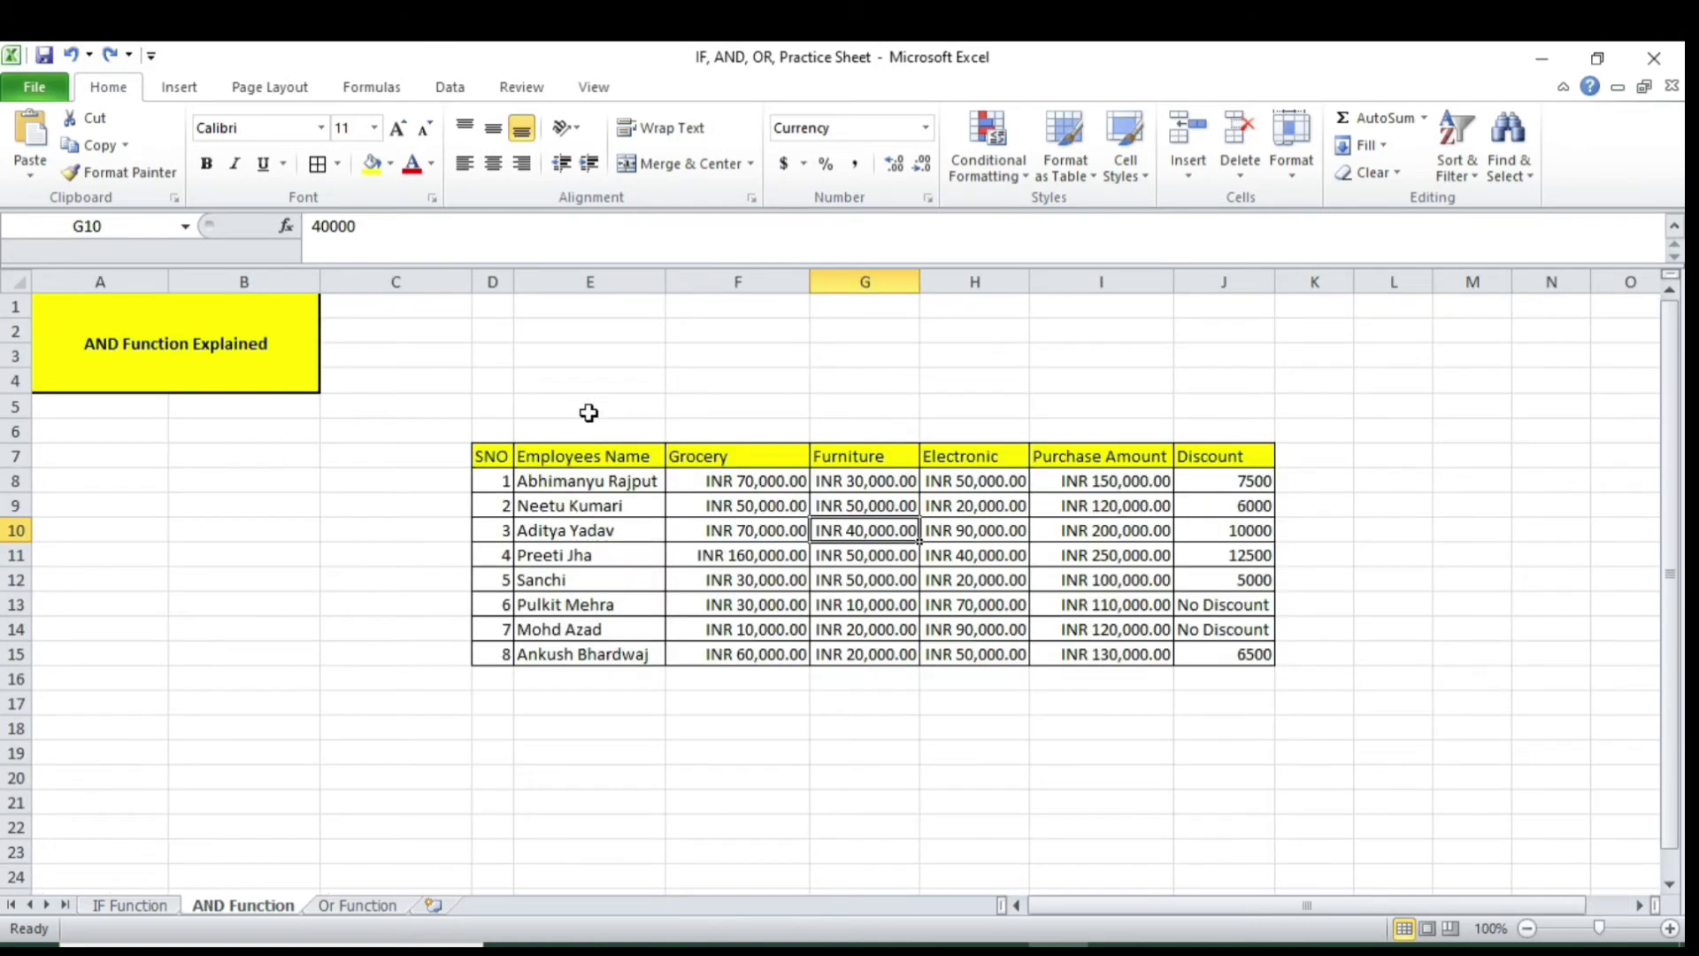
{"action": "scroll", "coordinate": [589, 412], "scroll_direction": "down", "scroll_amount": 1}
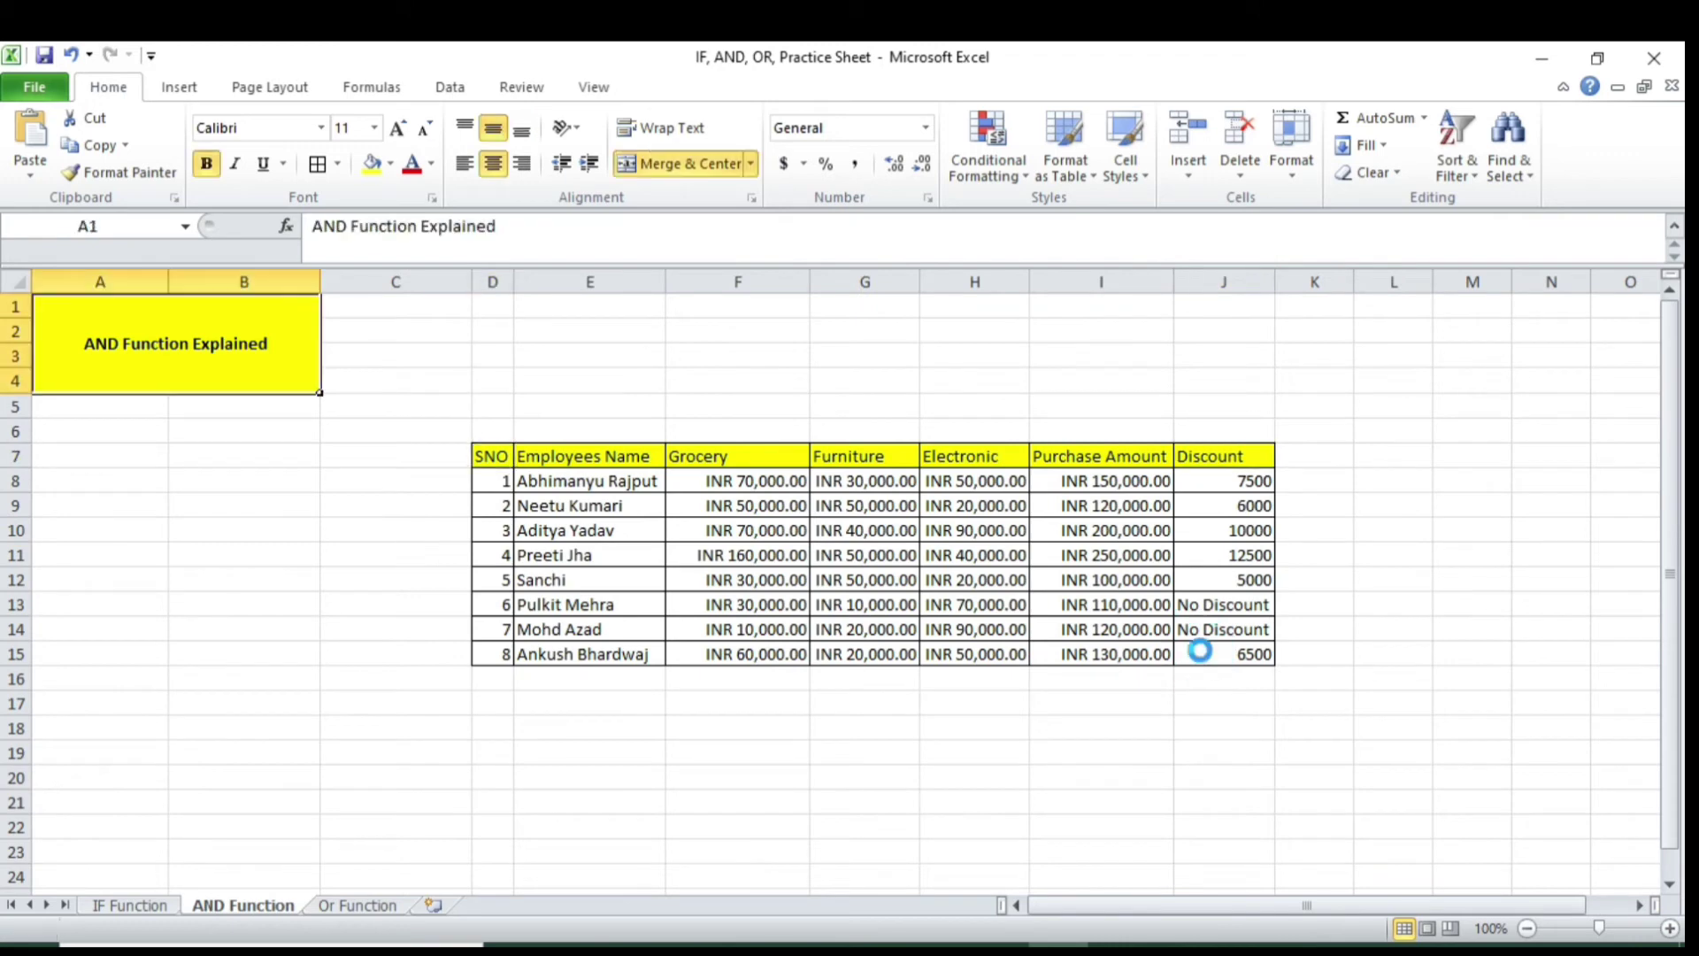
{"action": "left_click", "coordinate": [345, 906]}
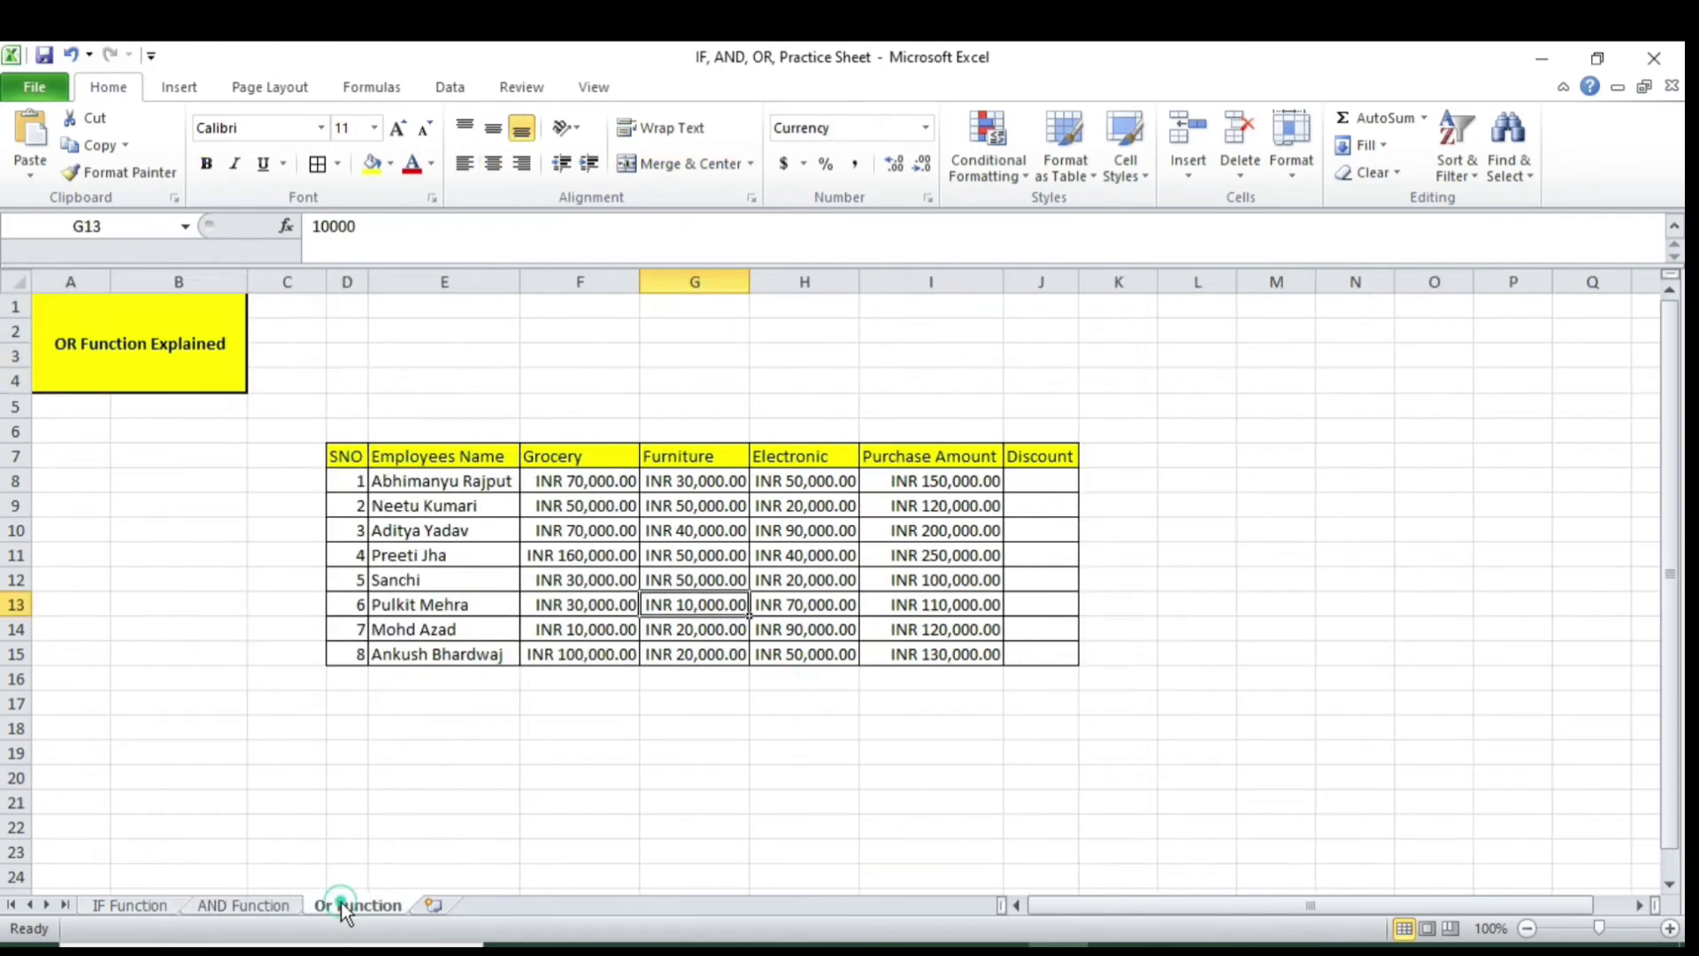
{"action": "left_click", "coordinate": [586, 527]}
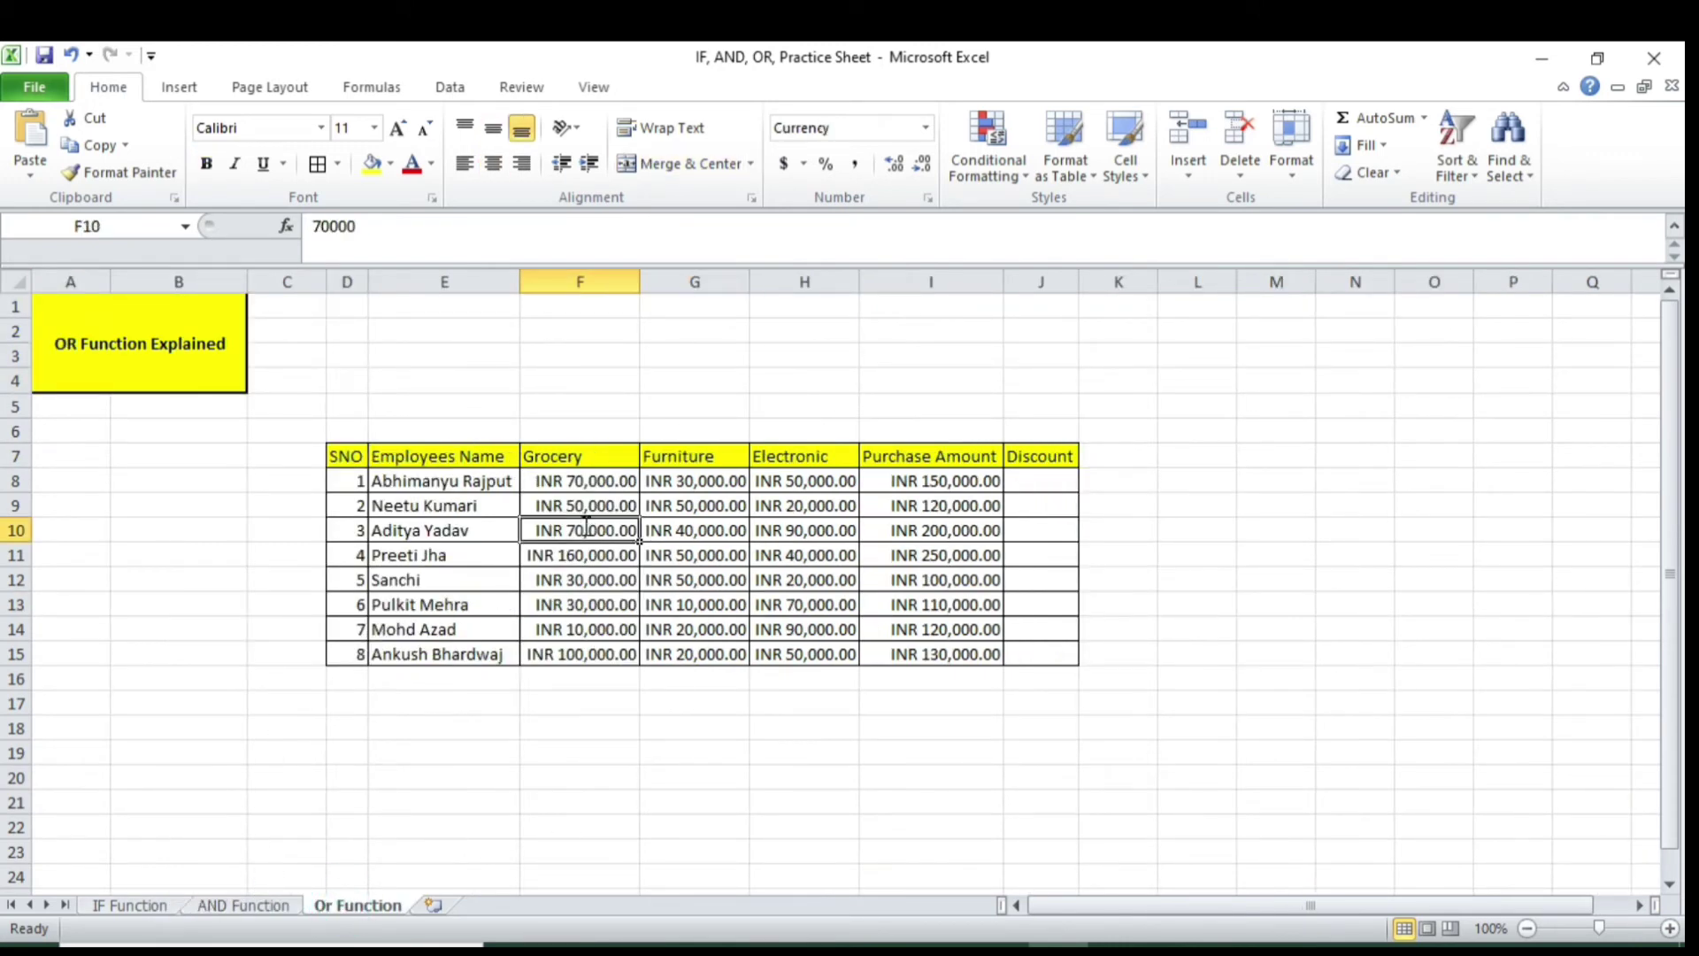
{"action": "double_click", "coordinate": [586, 528]}
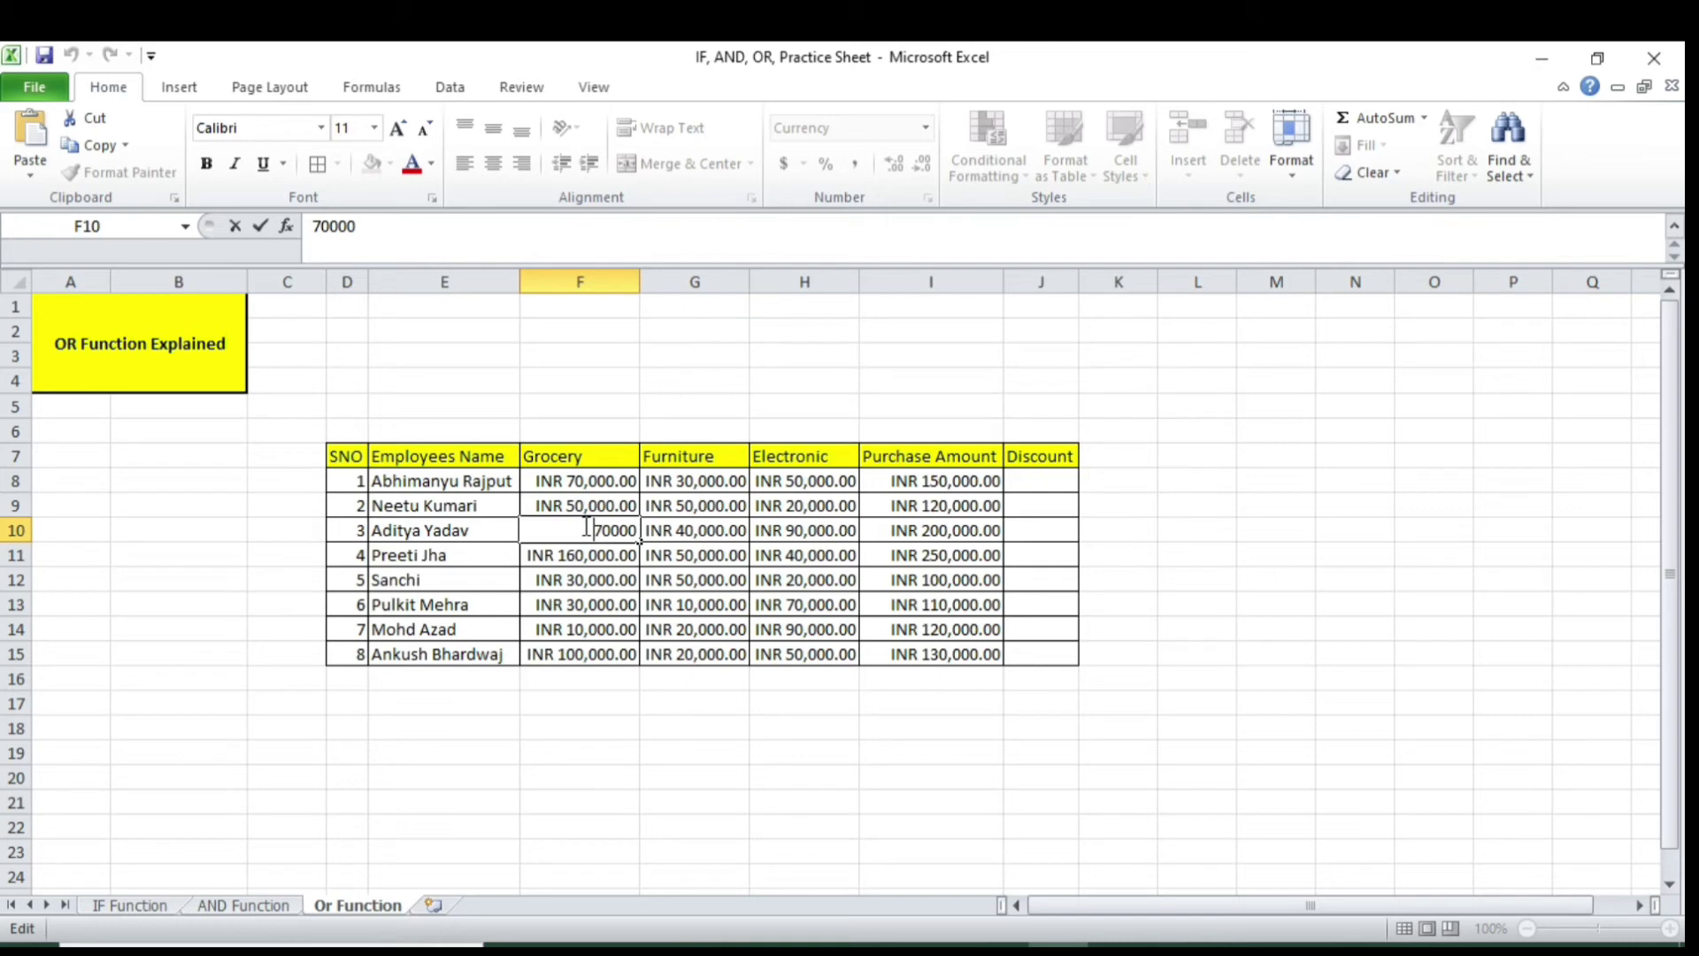
{"action": "key", "text": "Right"}
{"action": "key", "text": "Right"}
{"action": "key", "text": "Right"}
{"action": "key", "text": "Right"}
{"action": "key", "text": "Right"}
{"action": "left_click", "coordinate": [695, 580]}
{"action": "left_click", "coordinate": [1023, 478]}
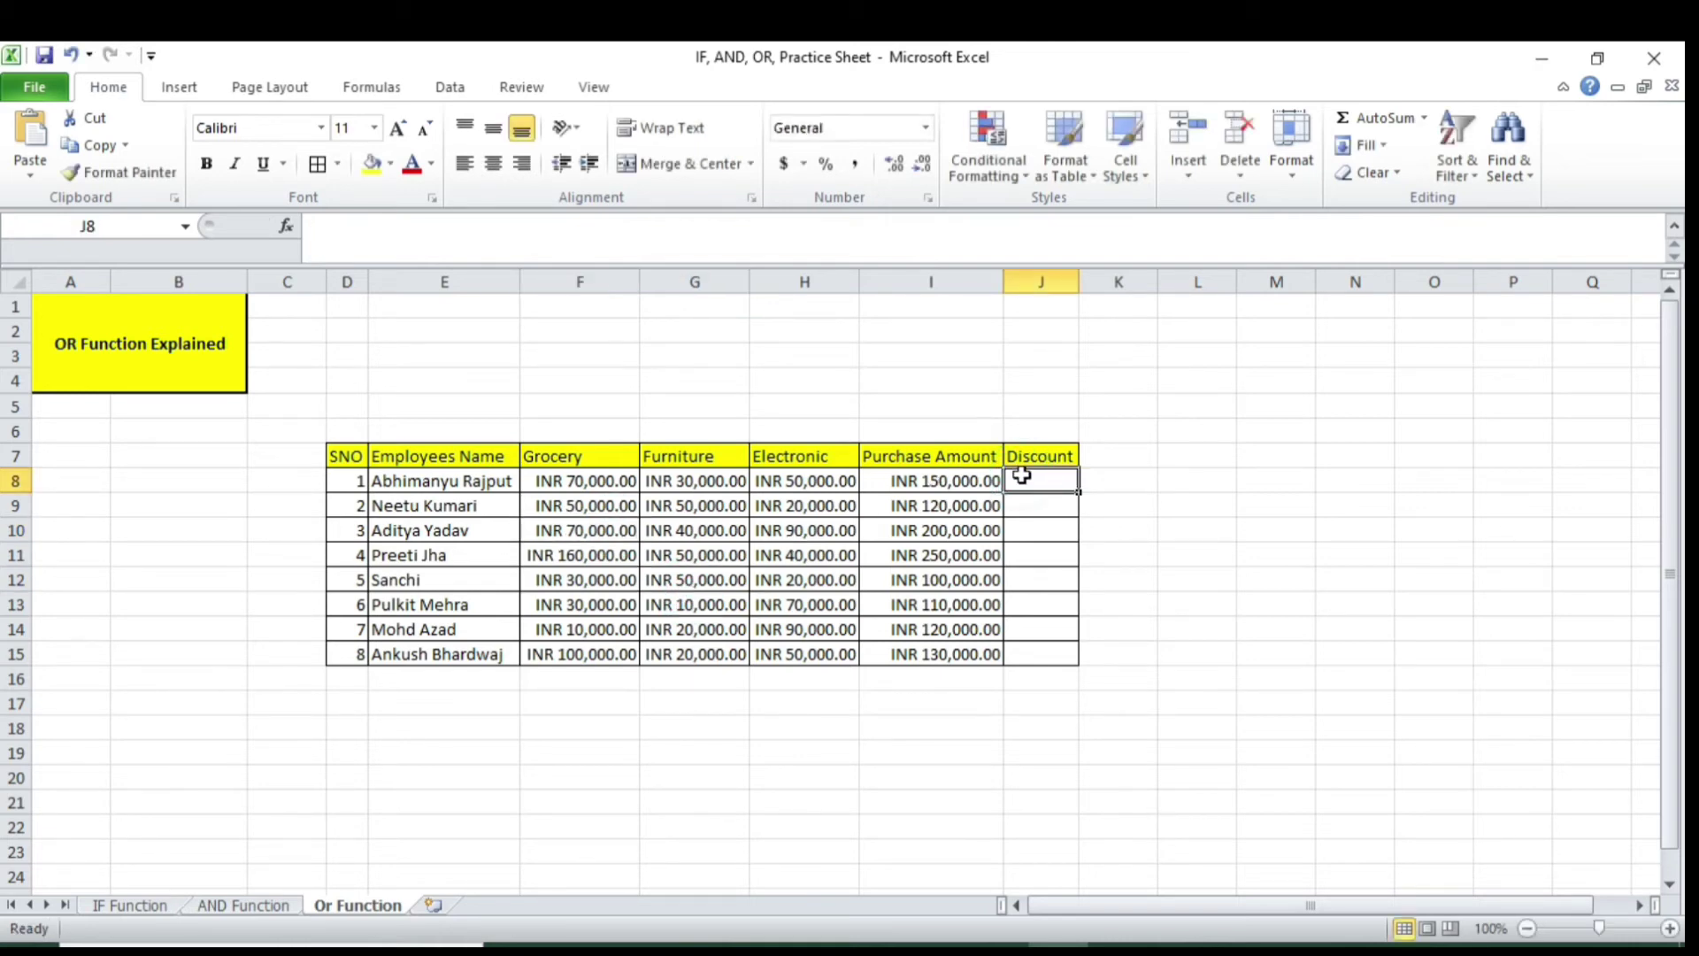
Type =IF(OR(F8>=50000,G8>=50000,H8>=50000),I8*2%,"No Discount") into J8
{"action": "type", "text": "=IF("}
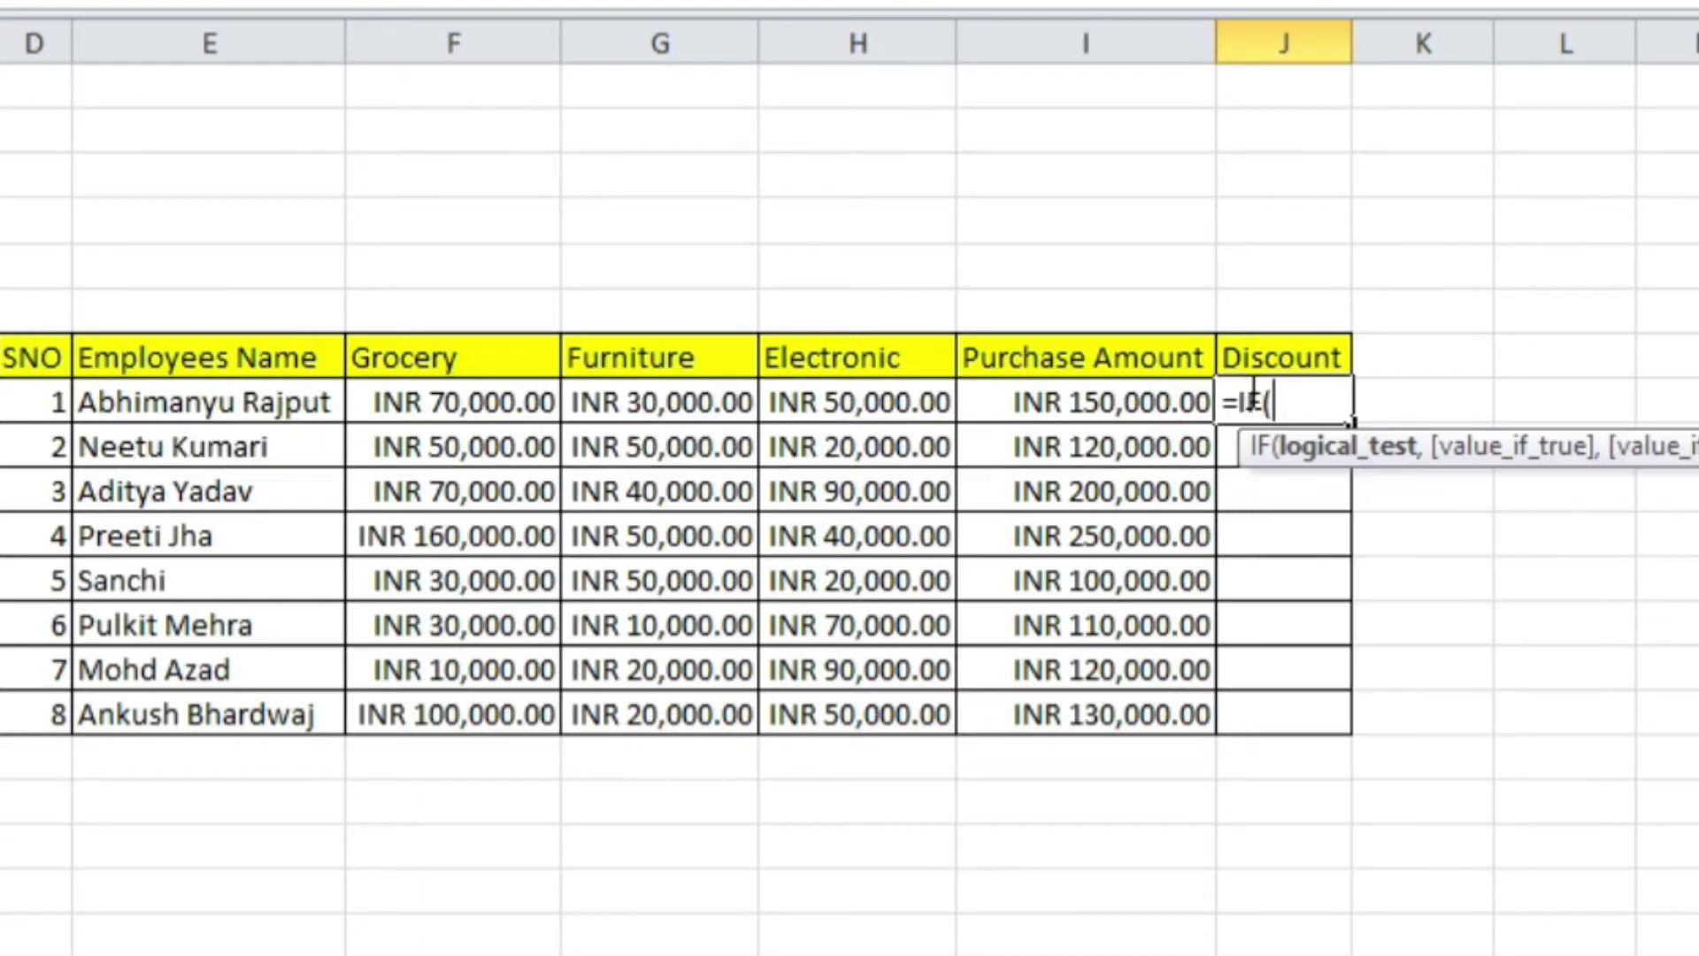
{"action": "type", "text": "or"}
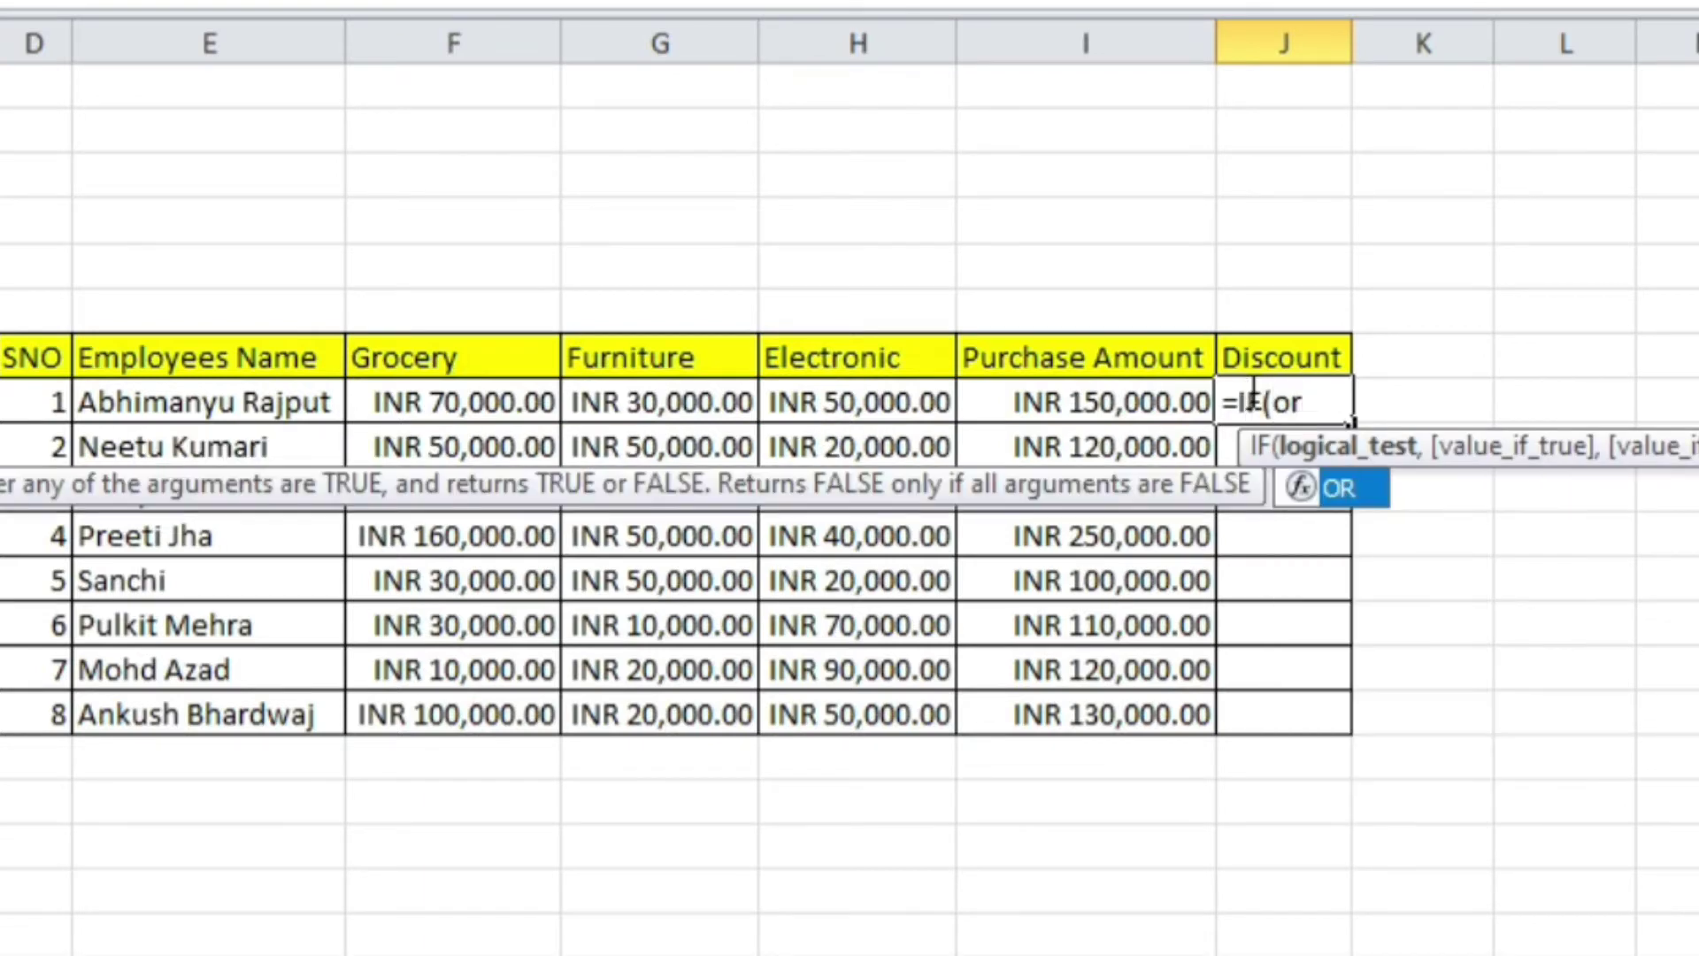
{"action": "key", "text": "Tab"}
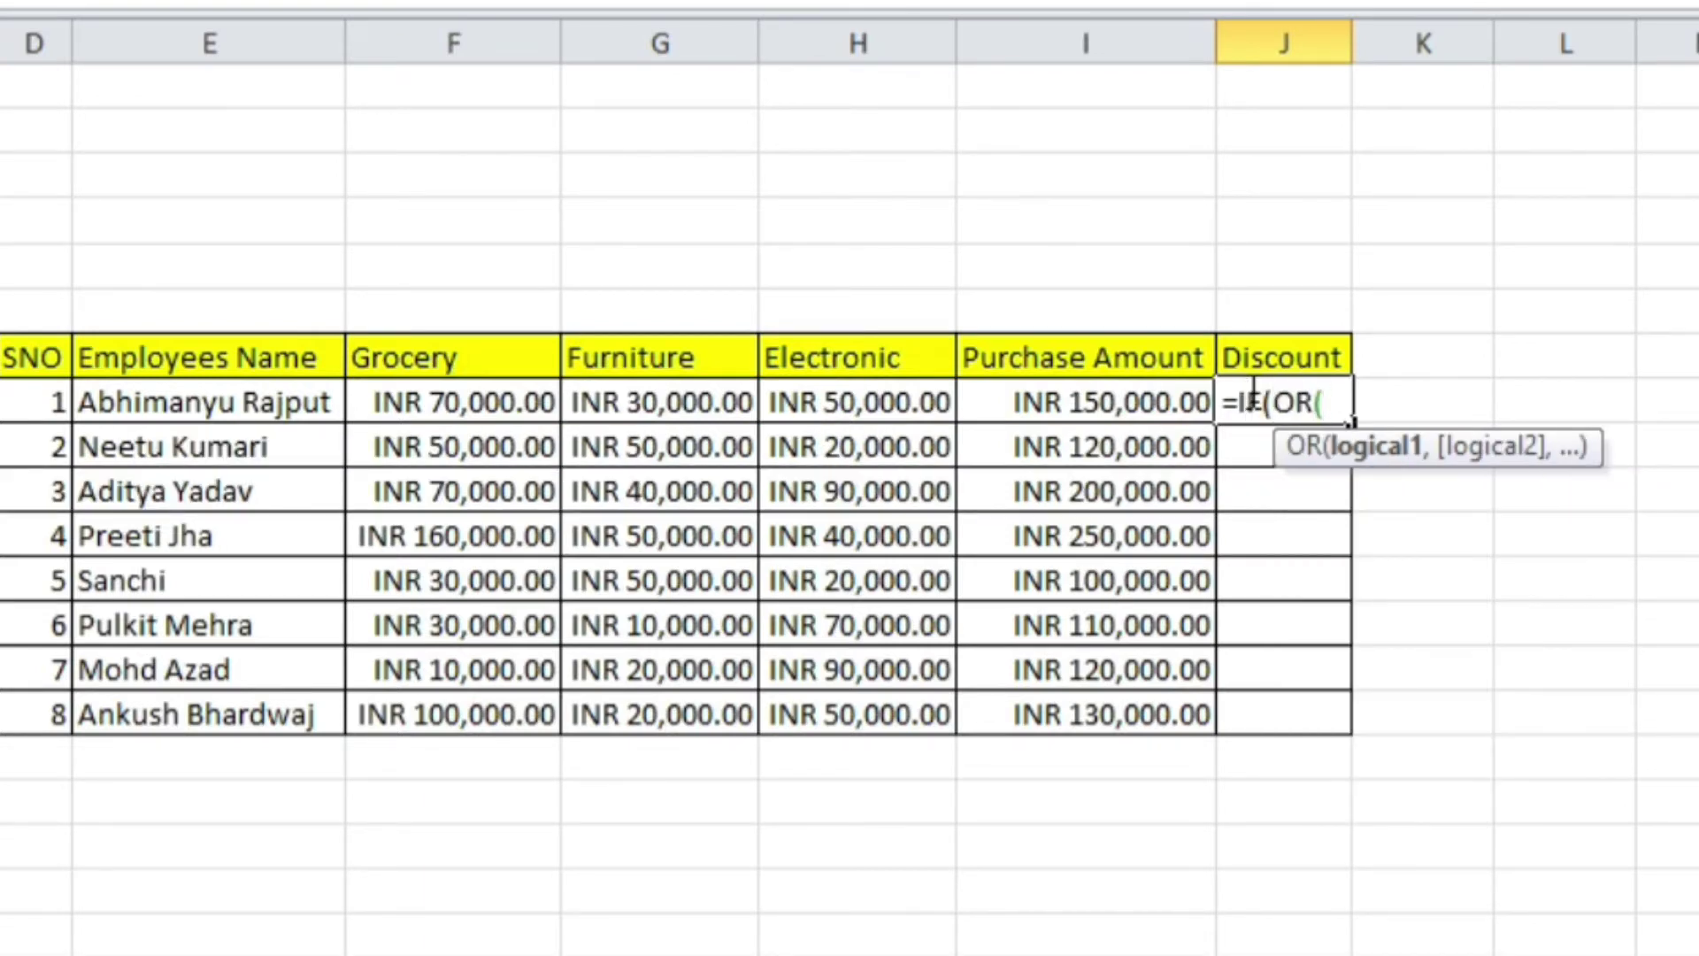
{"action": "left_click", "coordinate": [516, 399]}
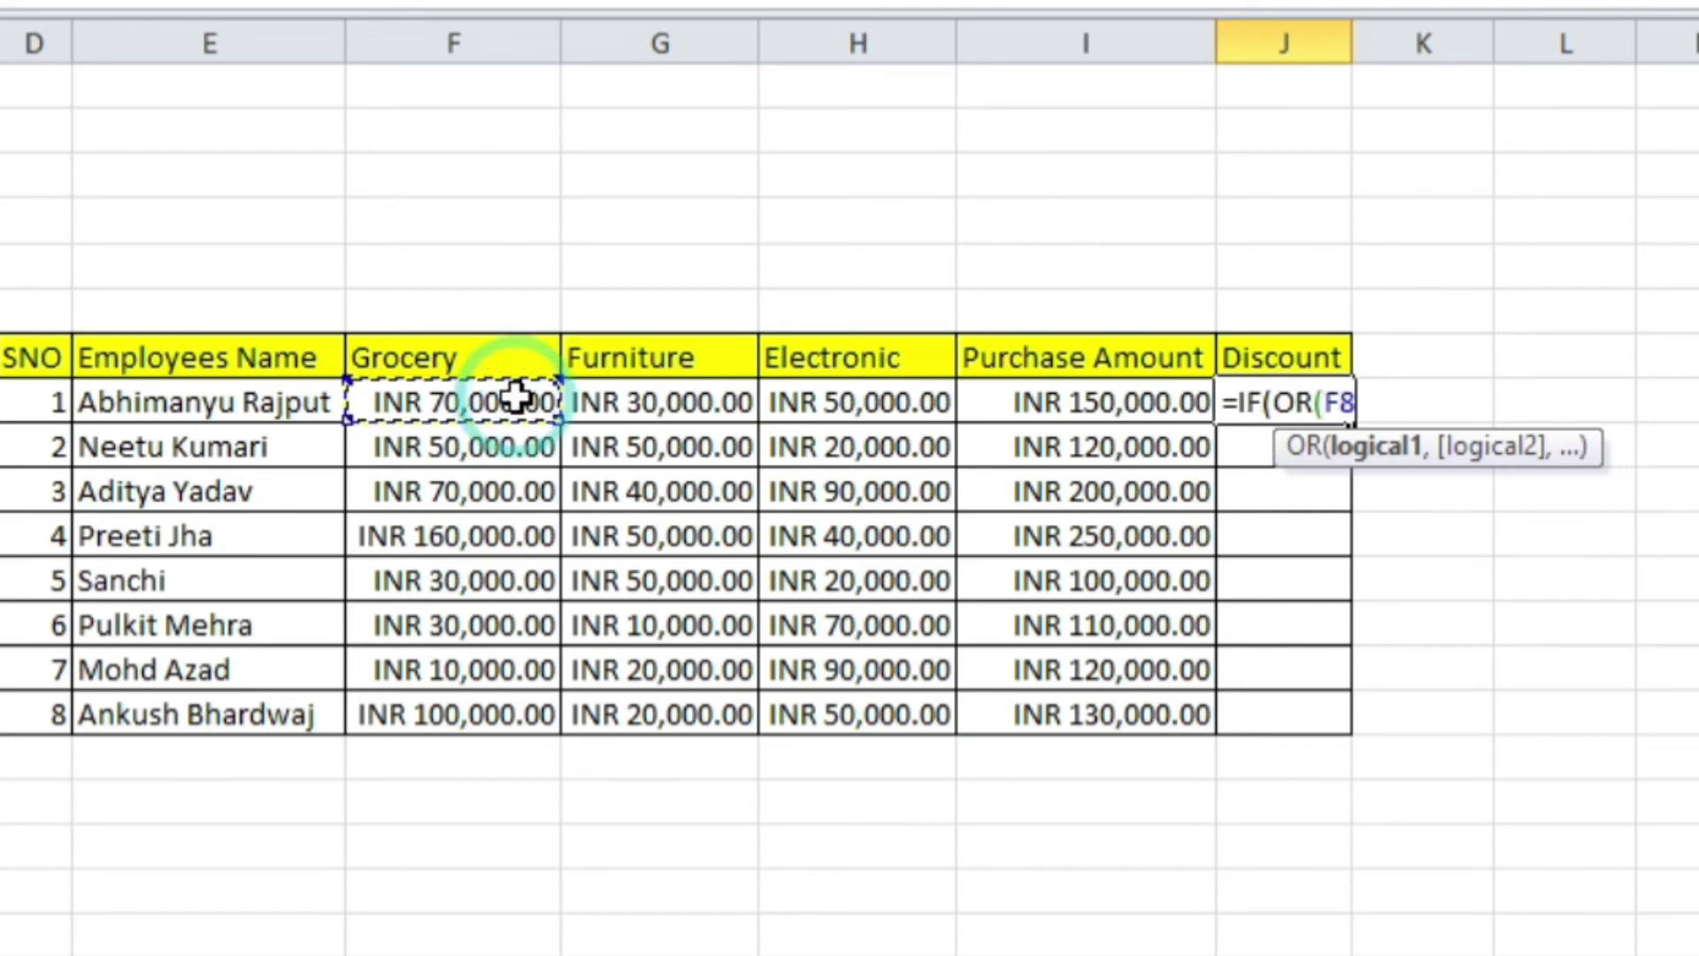
{"action": "type", "text": ">"}
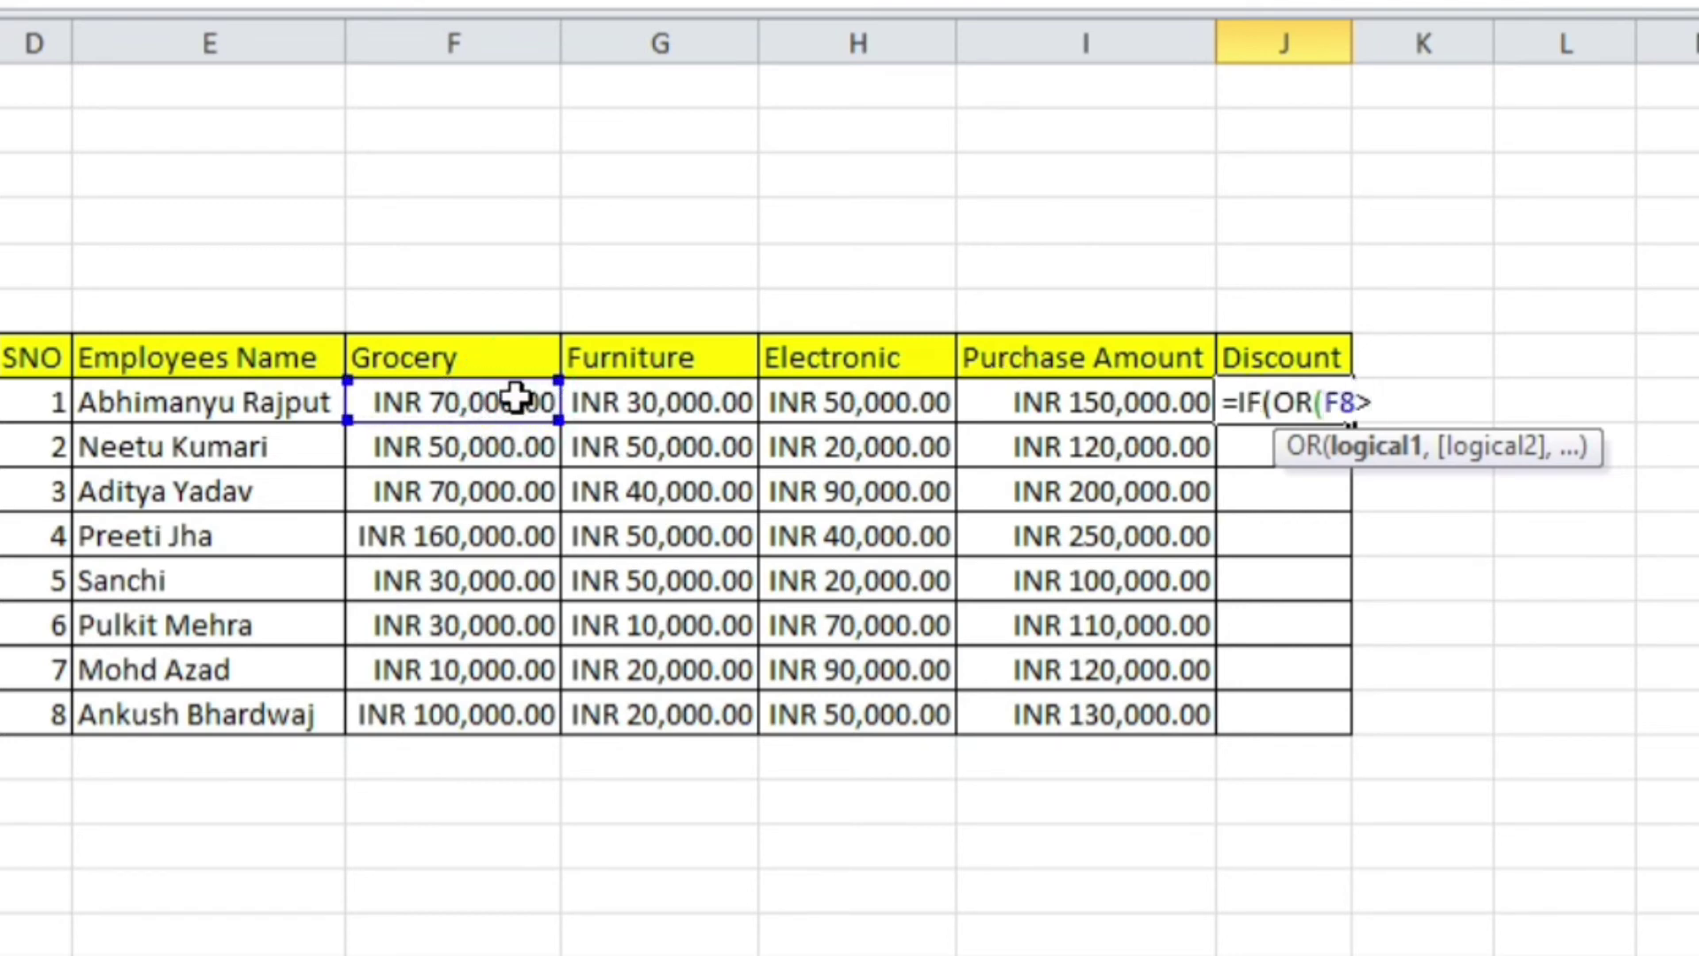
{"action": "type", "text": "="}
{"action": "type", "text": "50000"}
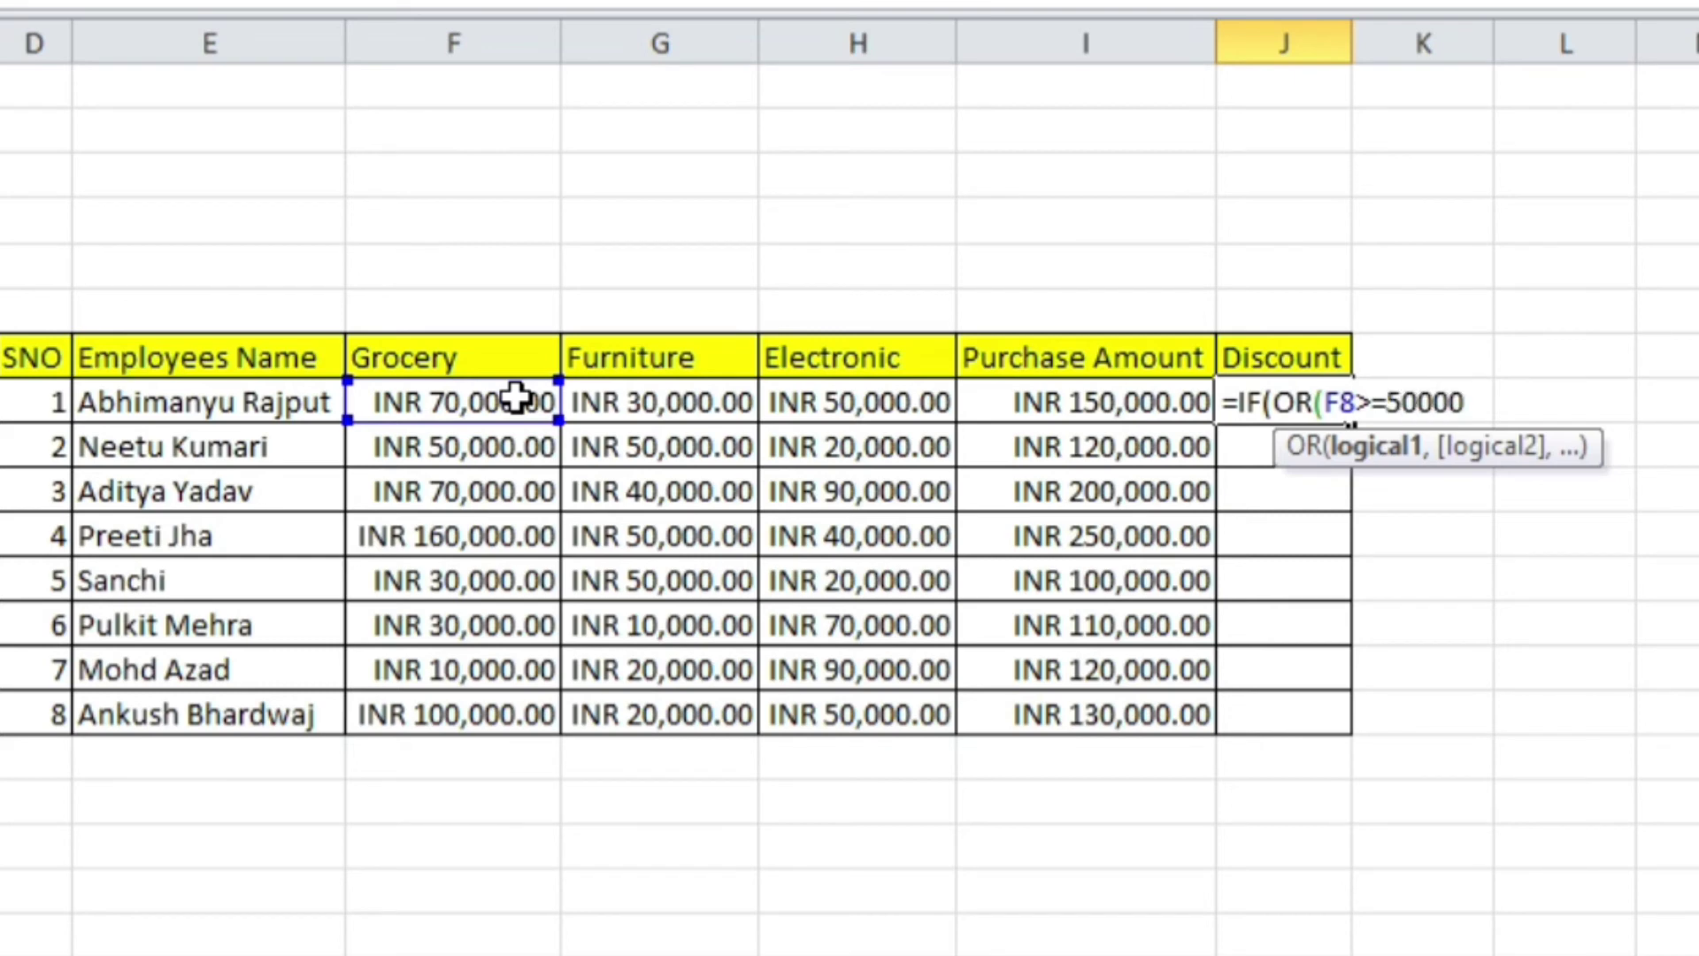
{"action": "type", "text": ","}
{"action": "left_click", "coordinate": [721, 396]}
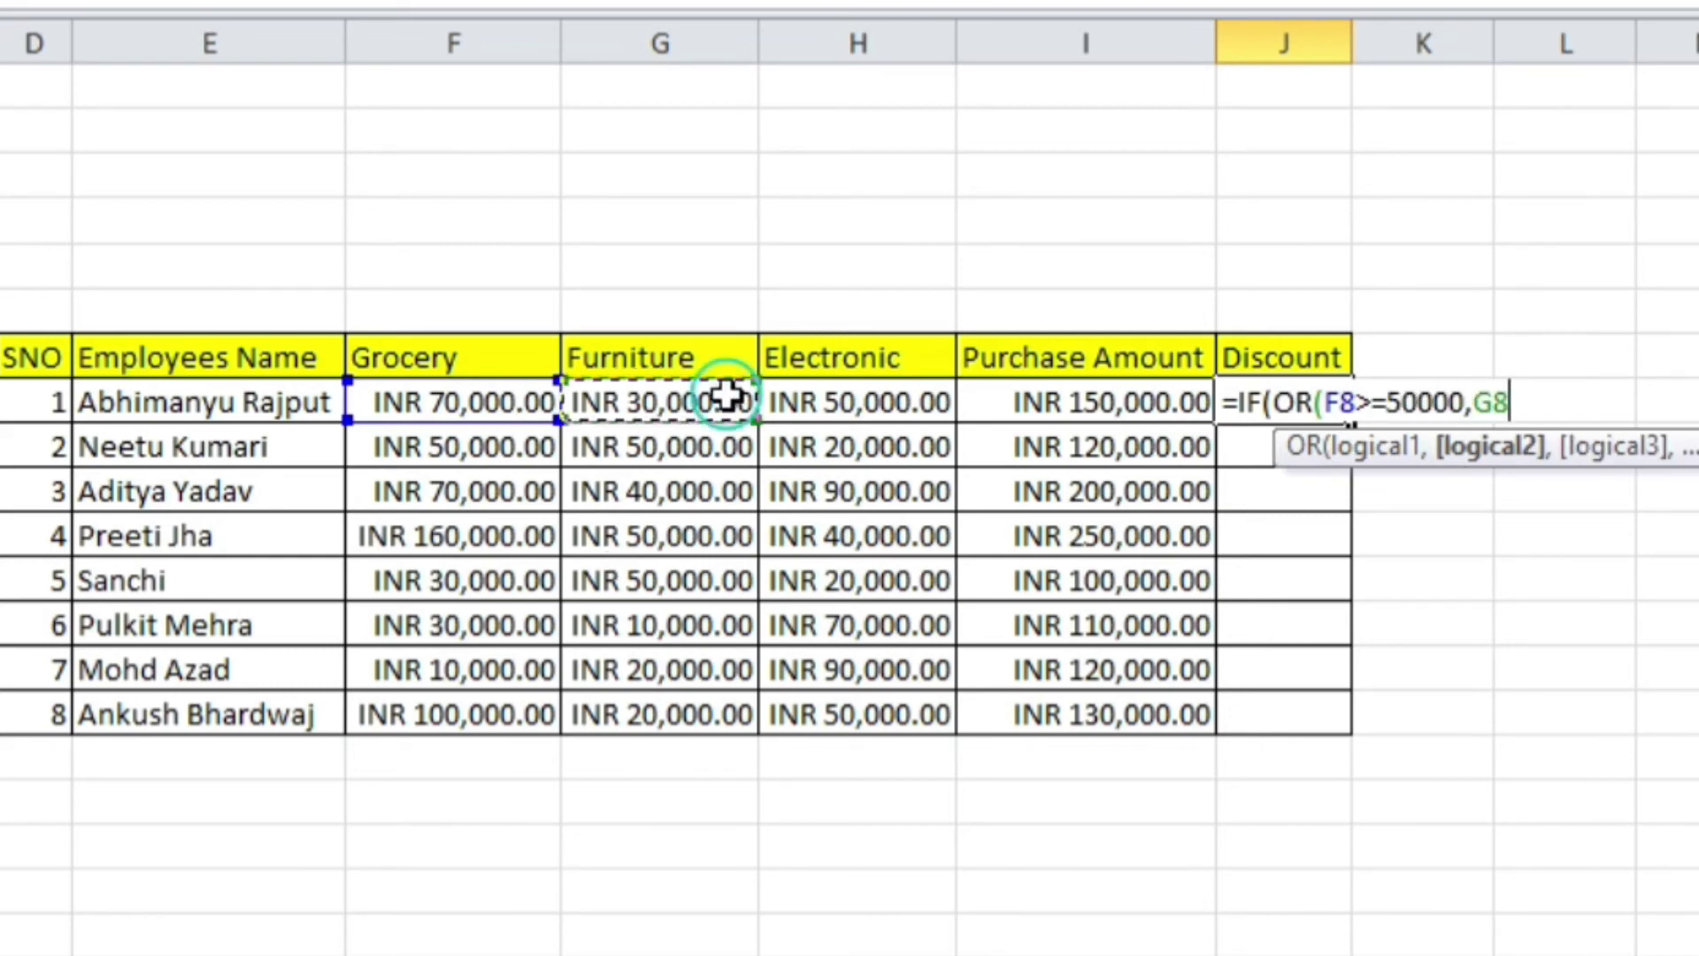
{"action": "type", "text": ">=5"}
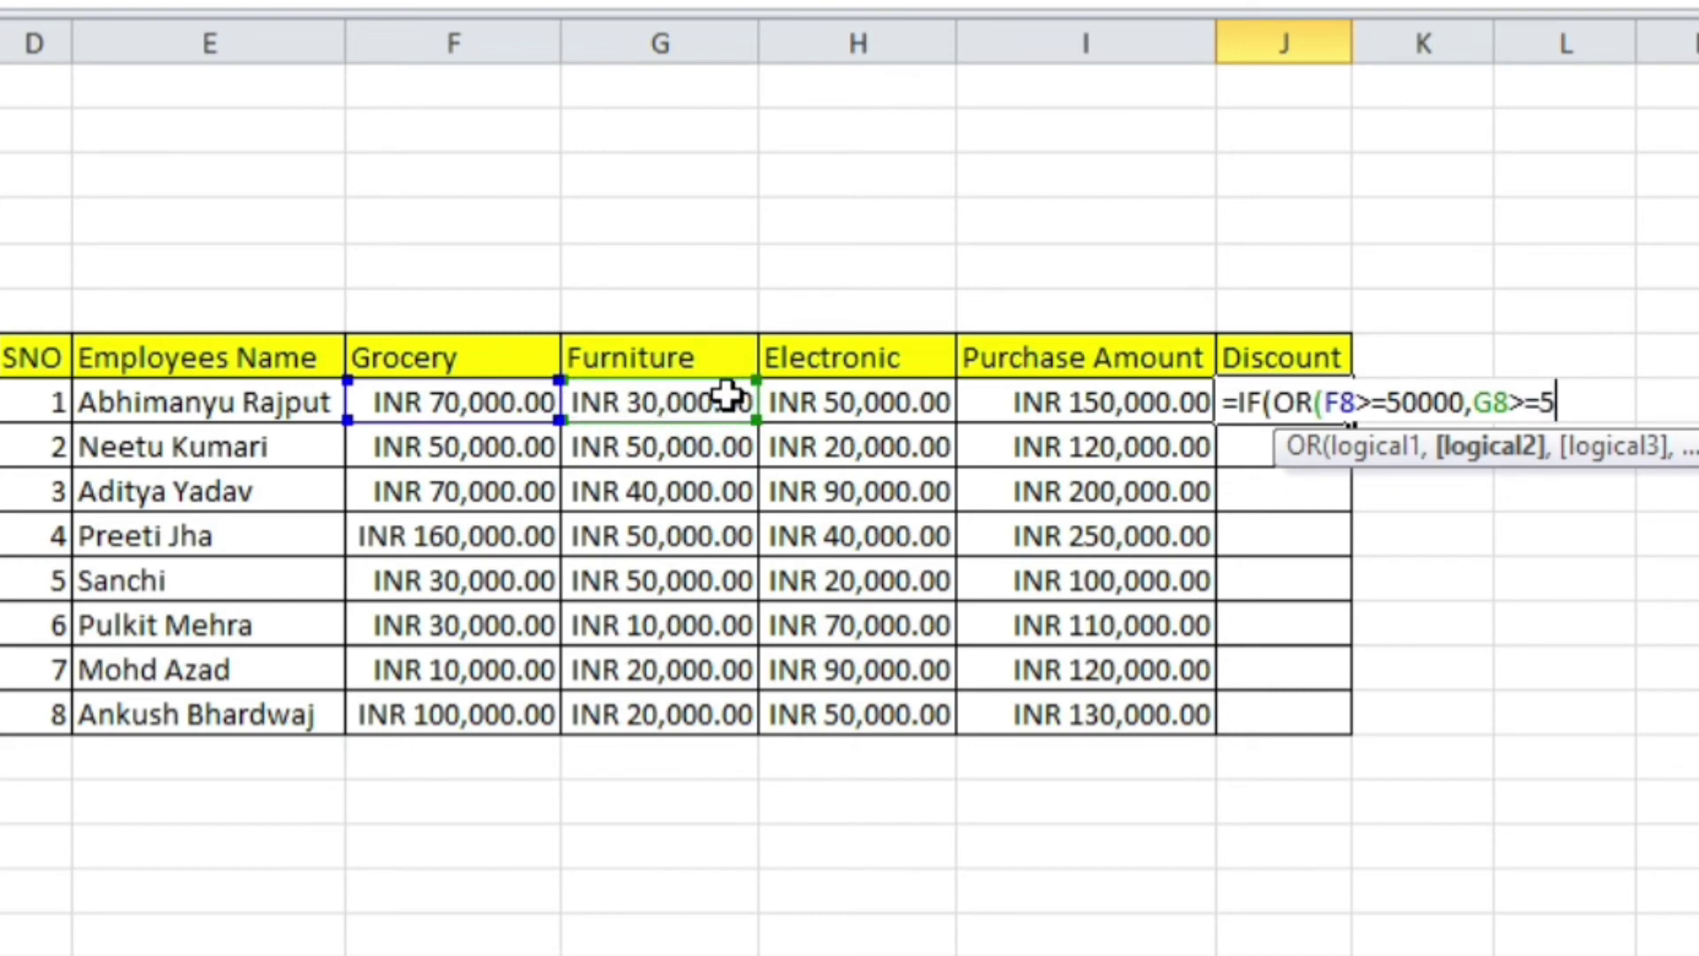
{"action": "type", "text": "0000,"}
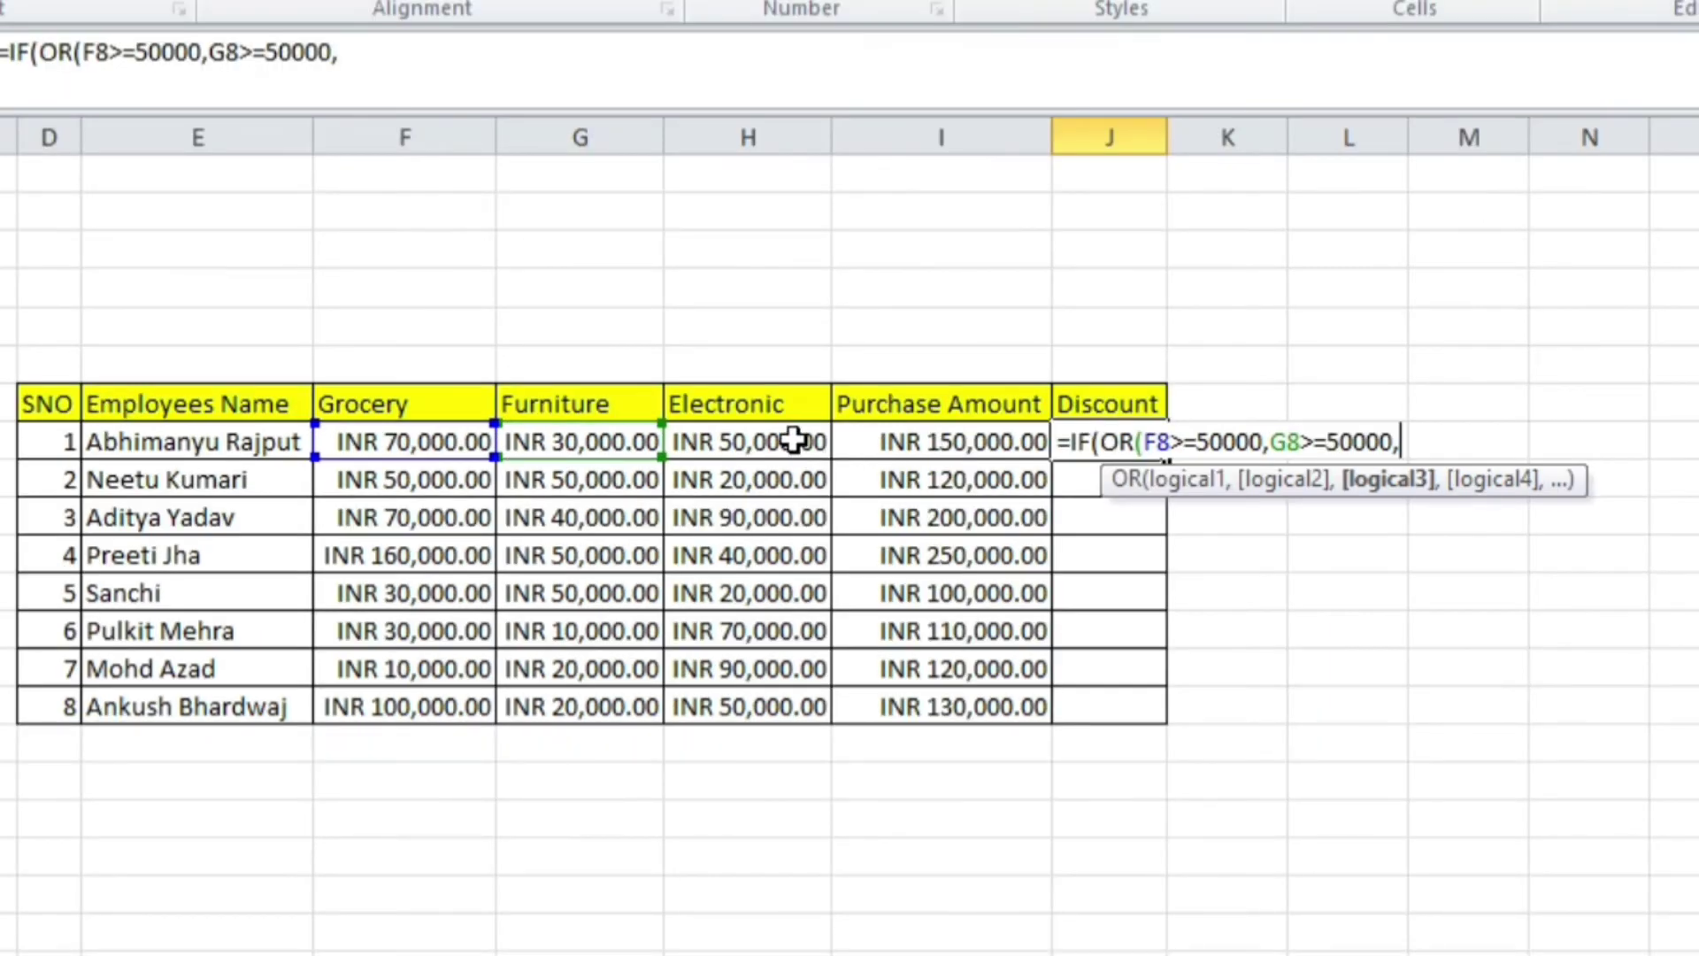
{"action": "left_click", "coordinate": [794, 440]}
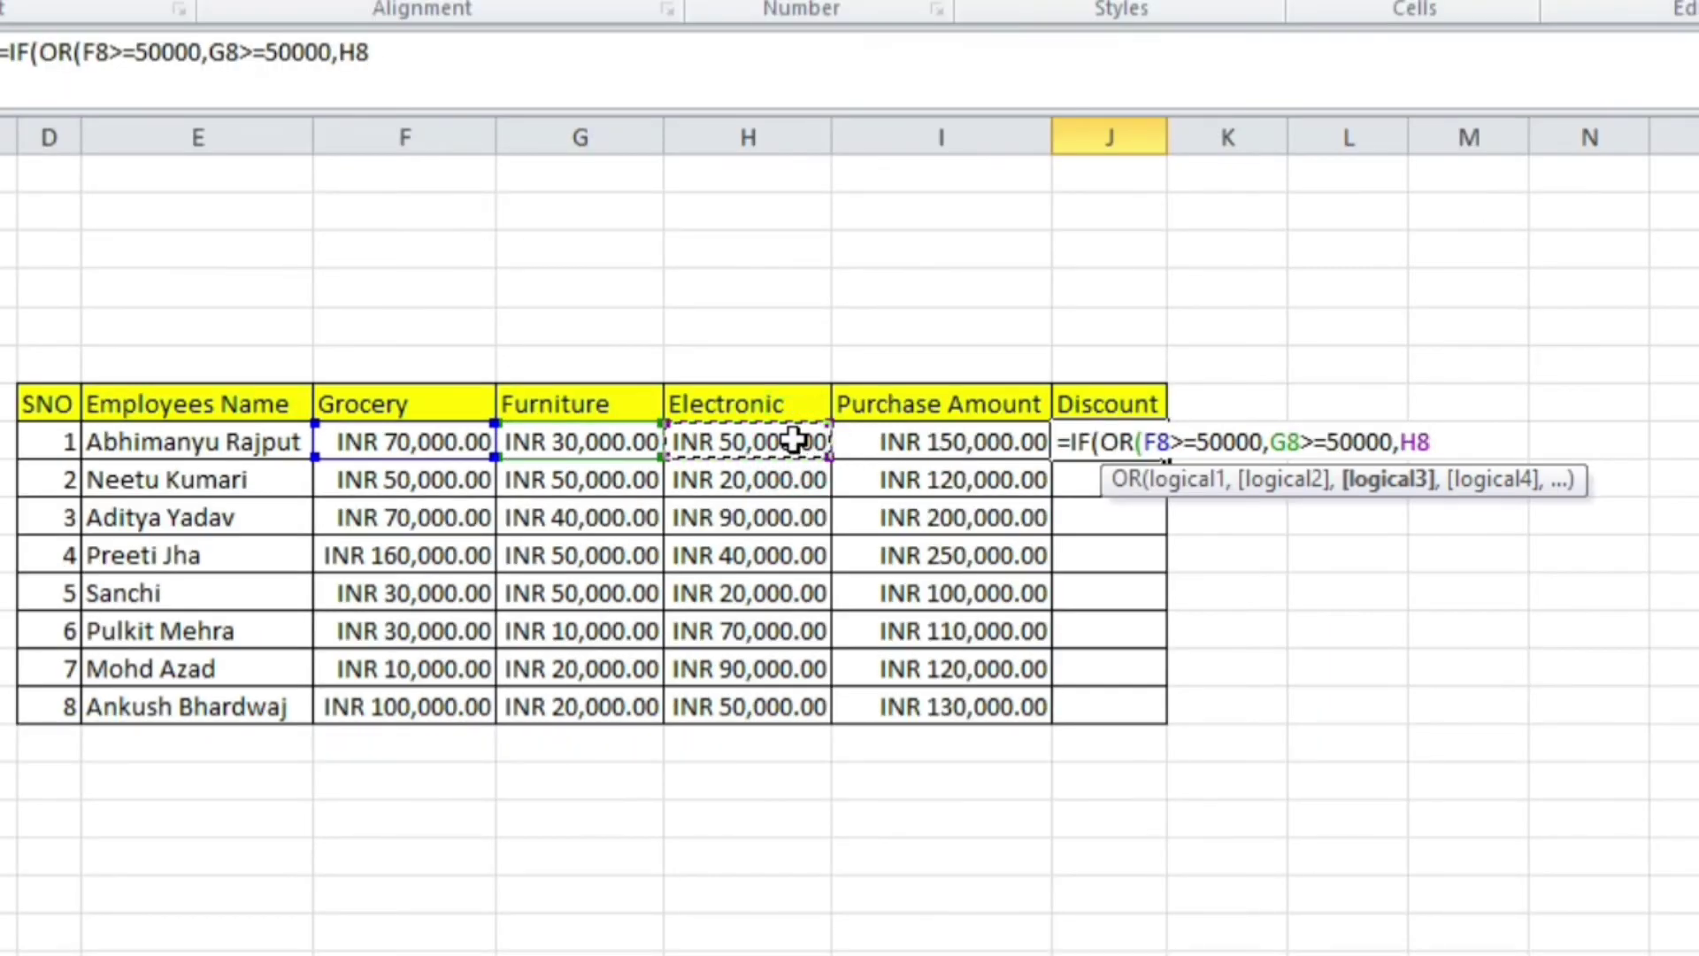
{"action": "type", "text": ">=5000"}
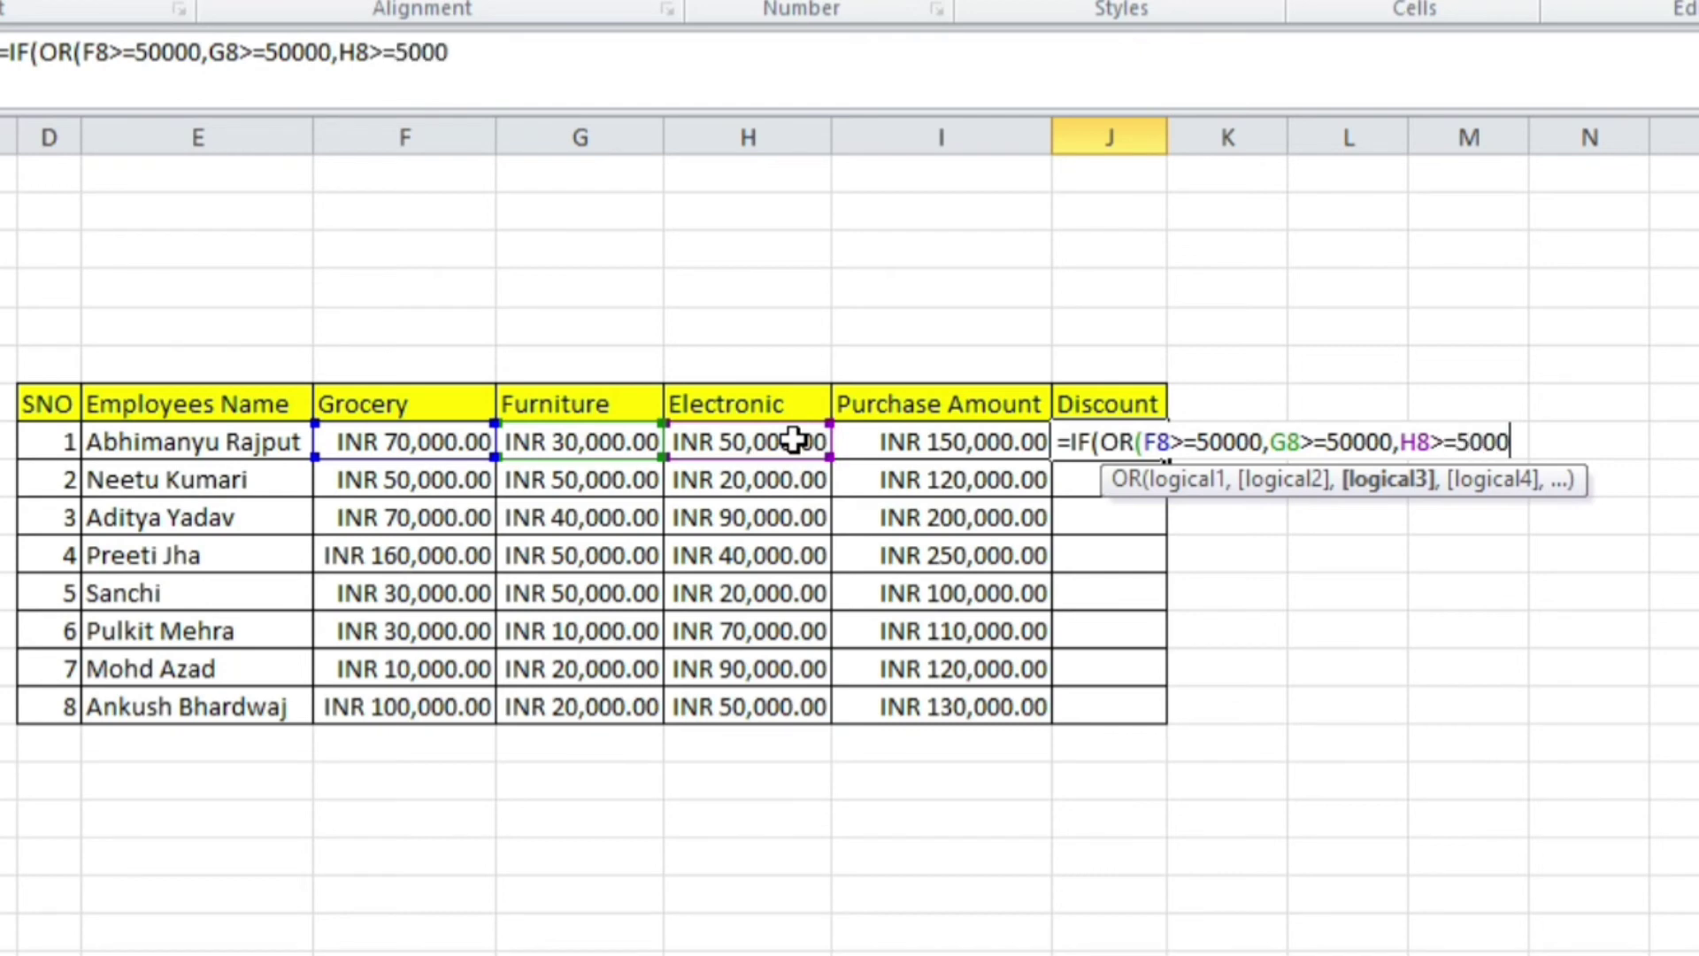
{"action": "type", "text": "0"}
{"action": "type", "text": "),"}
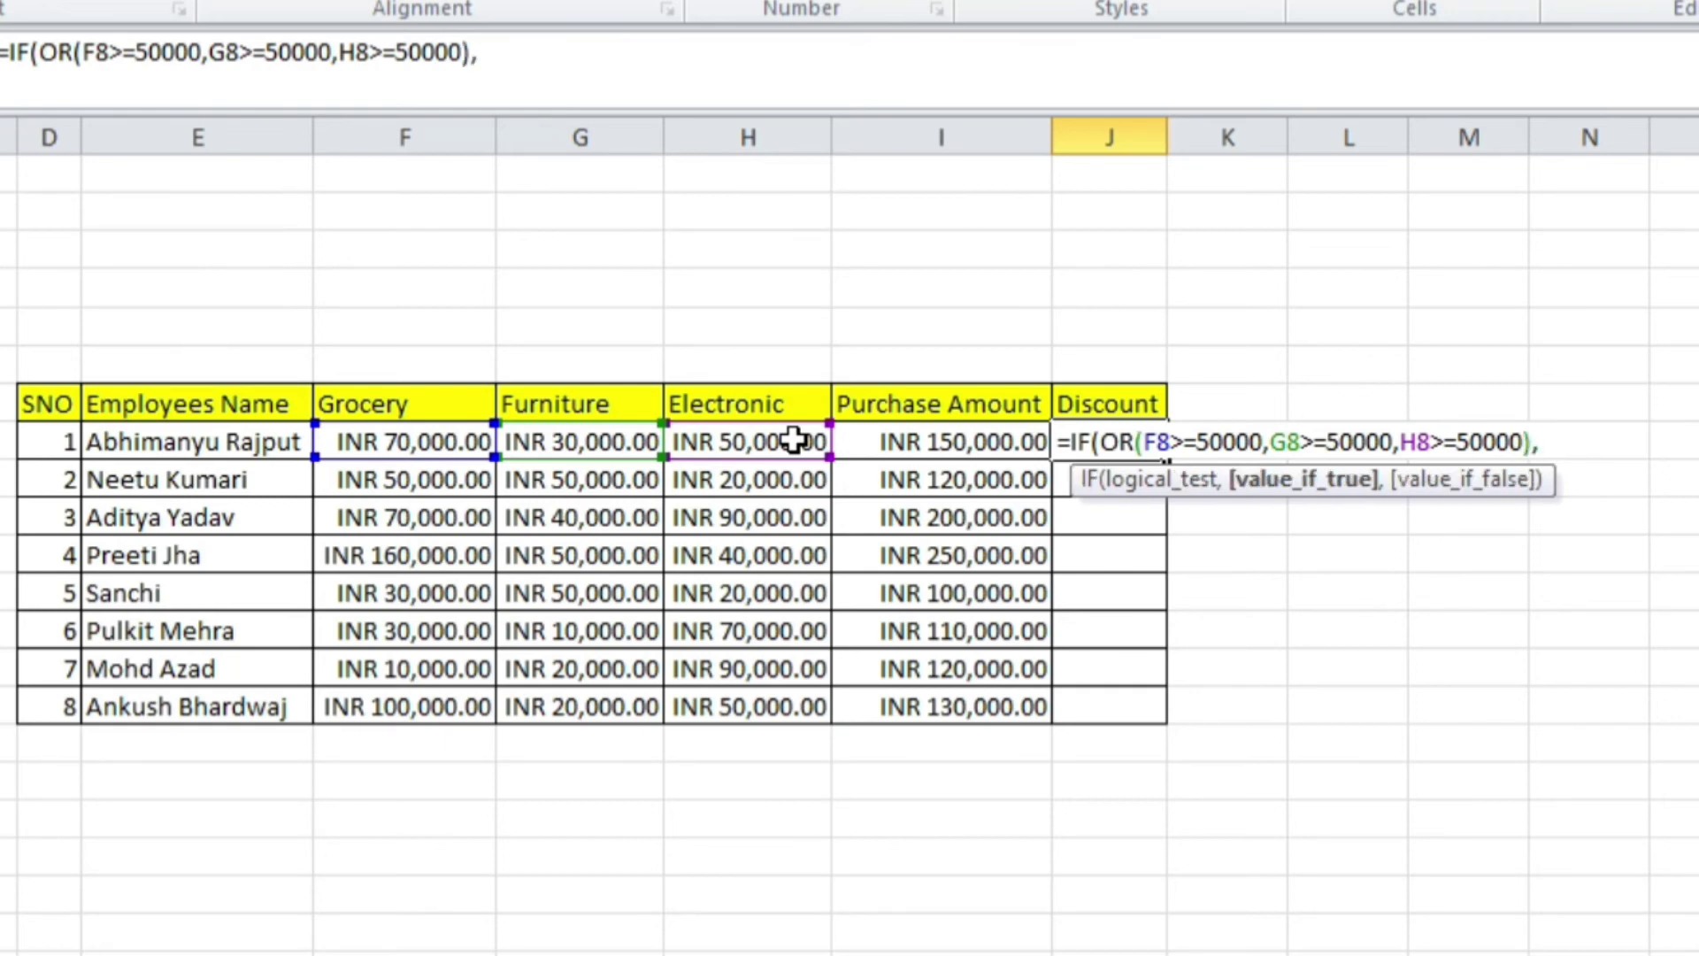
{"action": "left_click", "coordinate": [879, 452]}
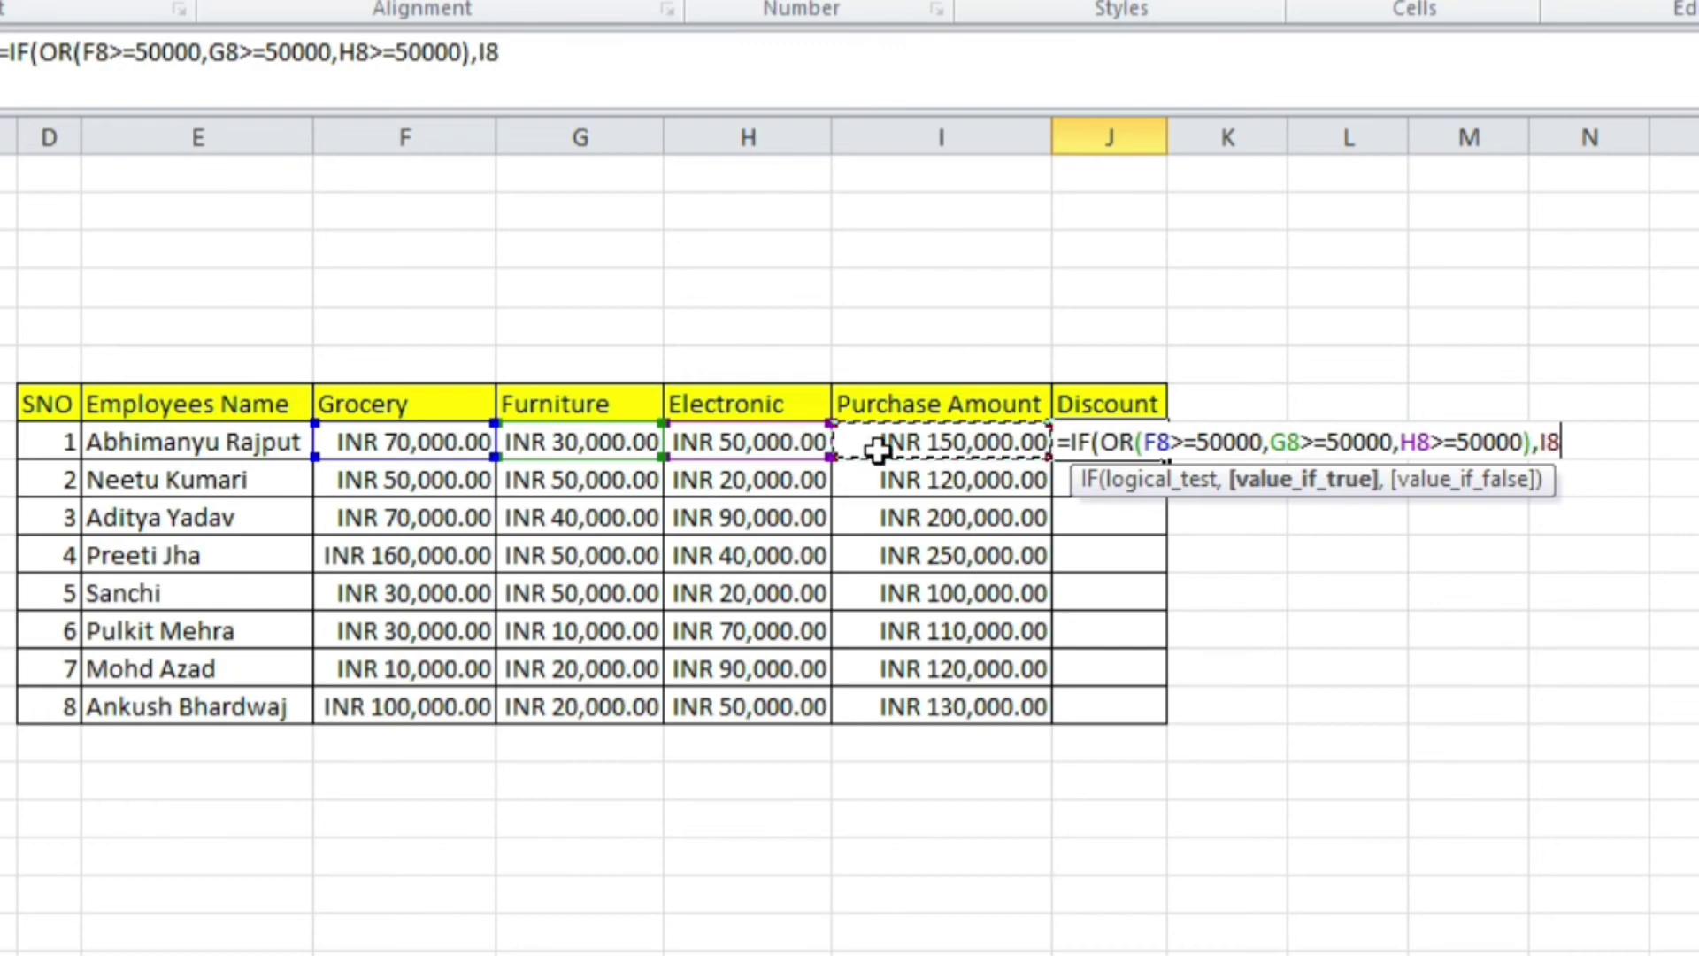
{"action": "type", "text": "*"}
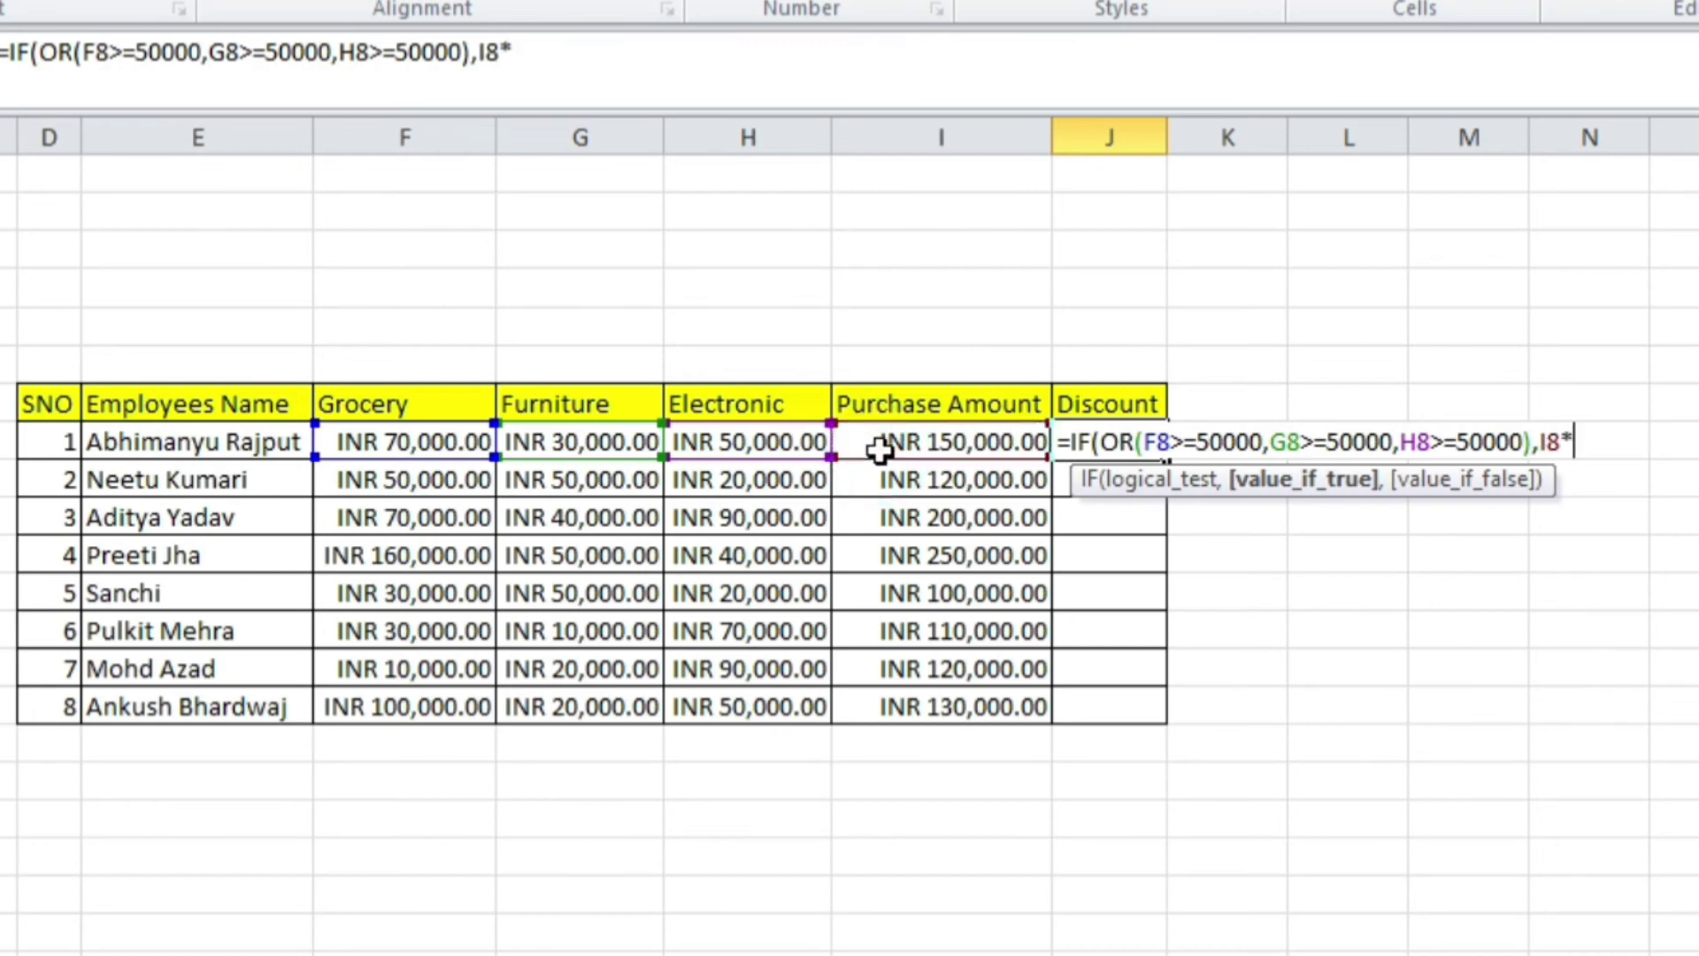
{"action": "type", "text": "2"}
{"action": "type", "text": "%,"}
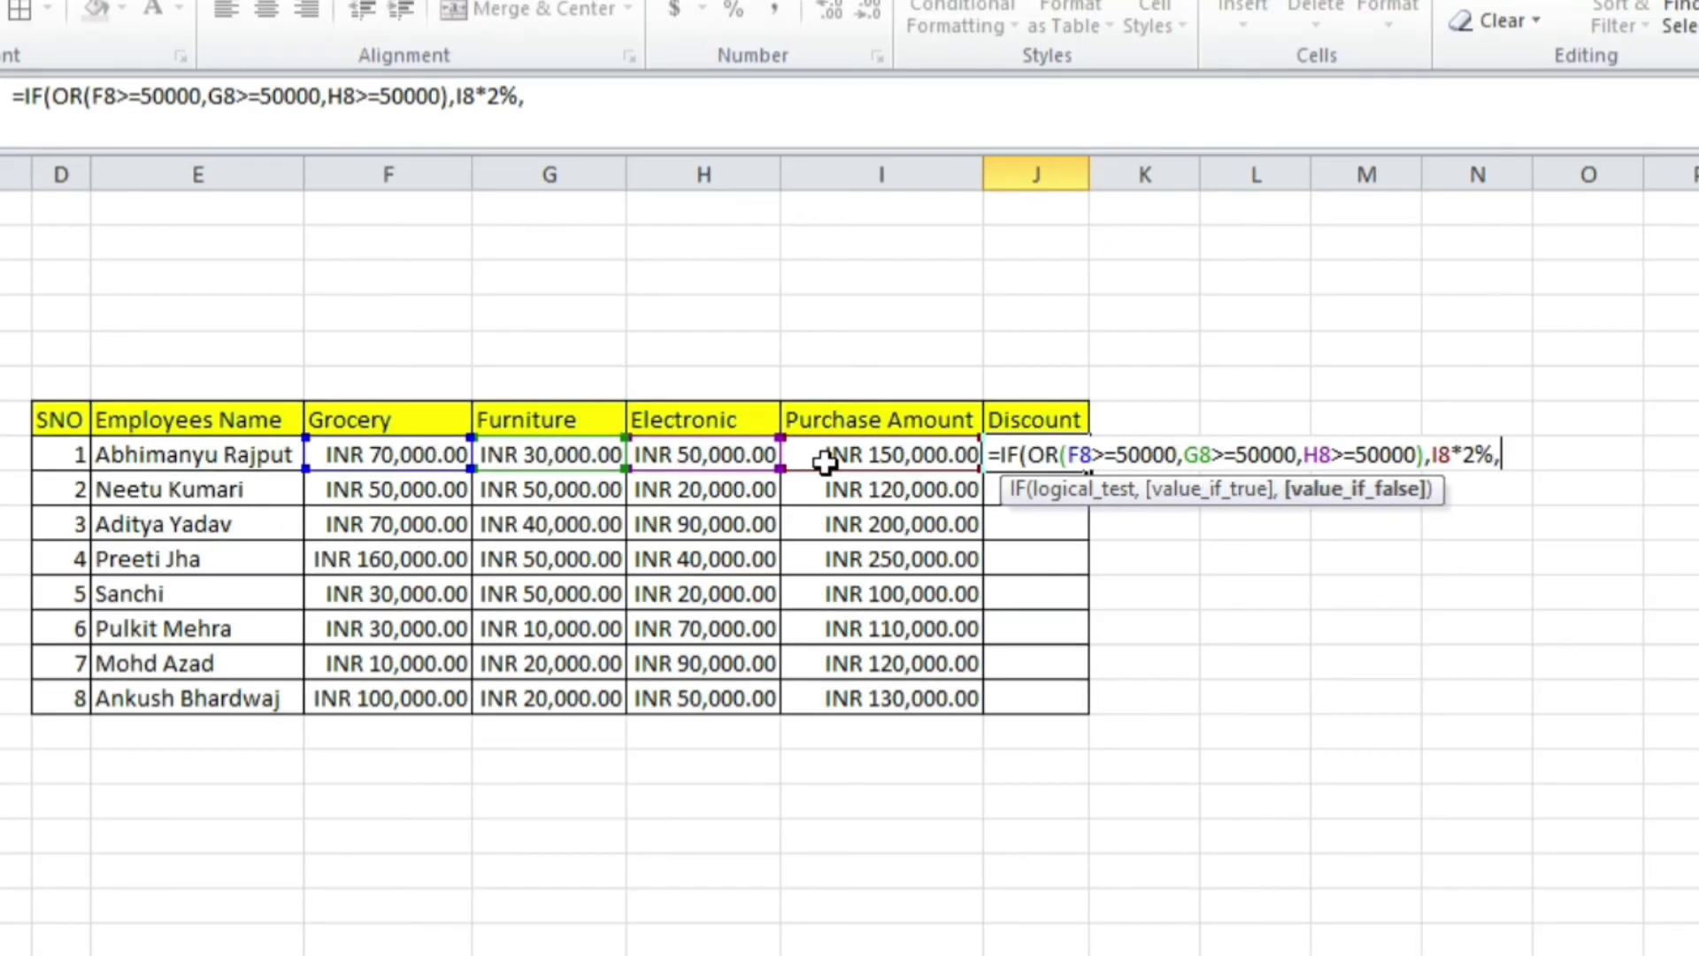
{"action": "type", "text": "\"No"}
{"action": "type", "text": " Discount"}
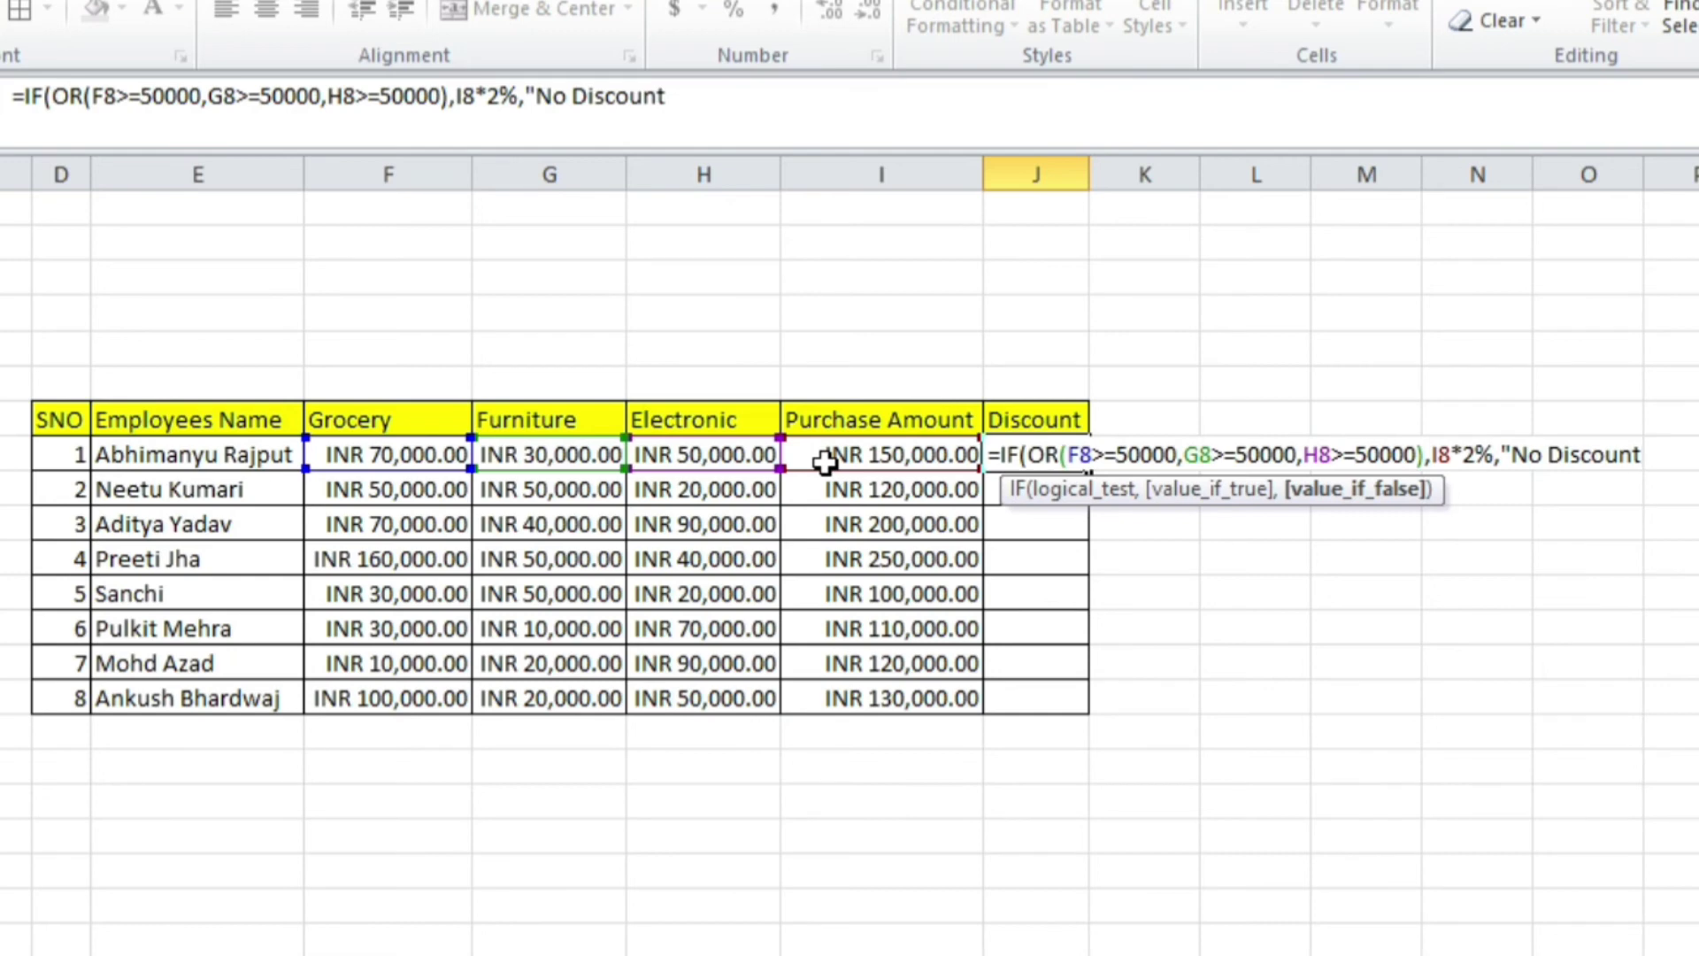
{"action": "type", "text": "\""}
{"action": "type", "text": ")"}
Enter the J8 OR formula and fill it down to J15 with Ctrl+D
{"action": "key", "text": "Return"}
{"action": "key", "text": "Left"}
{"action": "key", "text": "ctrl+Down"}
{"action": "key", "text": "Right"}
{"action": "key", "text": "ctrl+shift+Up"}
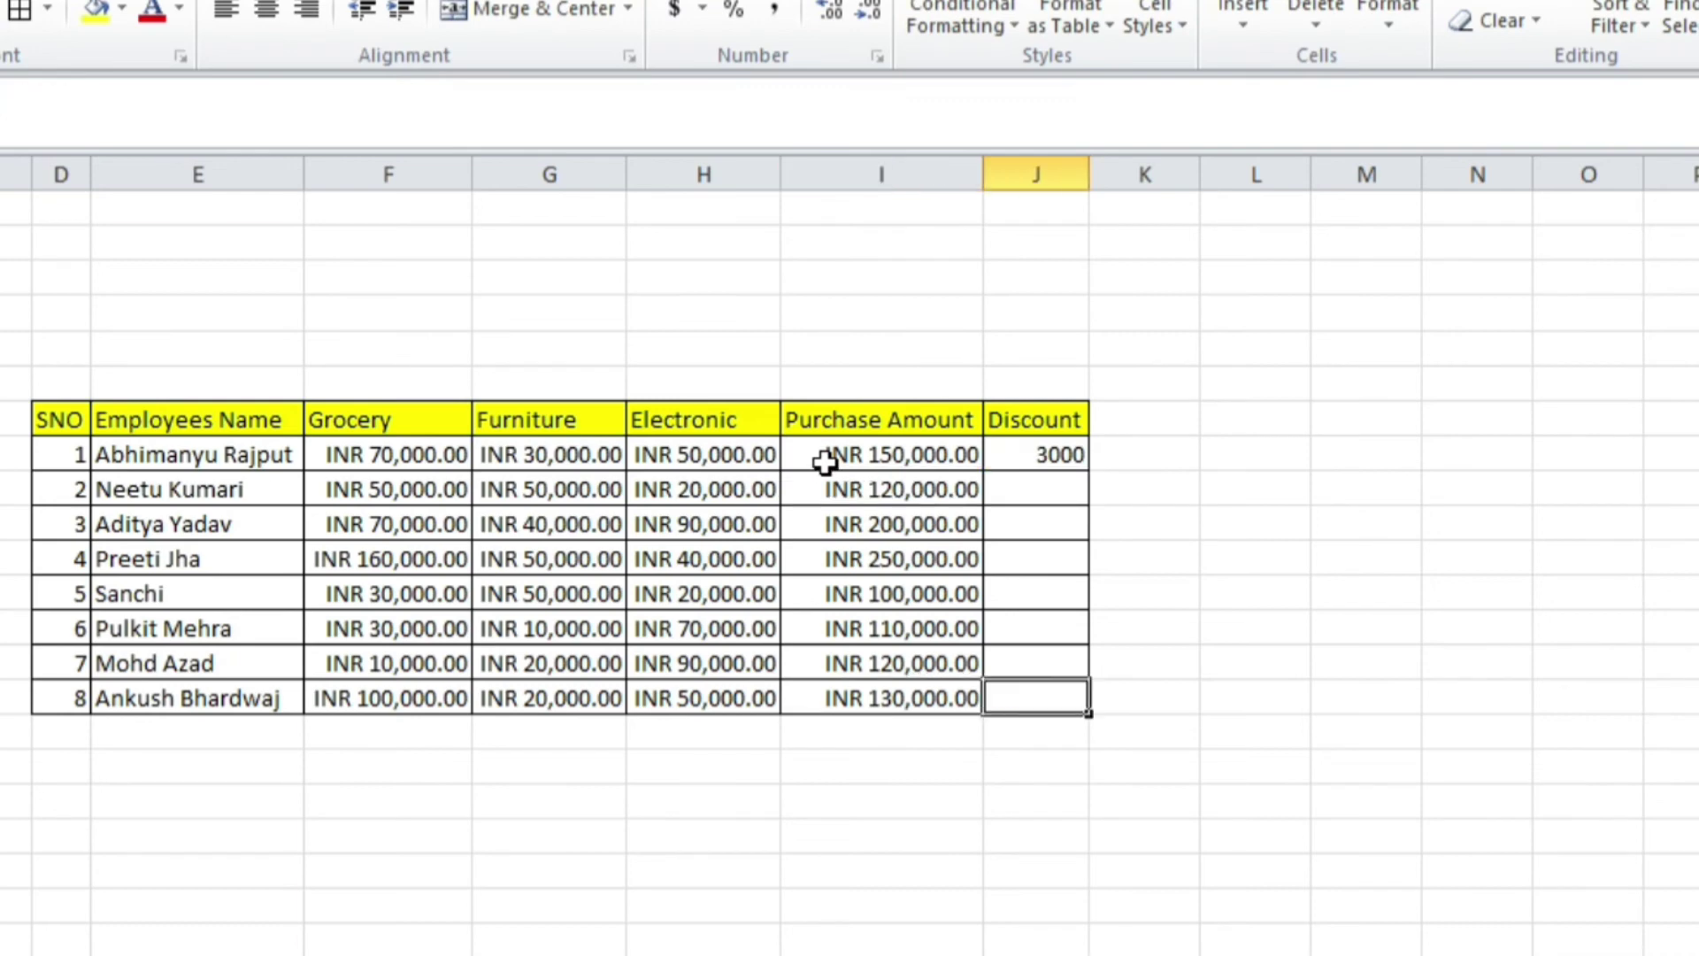
{"action": "key", "text": "ctrl+d"}
Check the category amounts in rows 8 to 15 against their 2% discounts
{"action": "left_click", "coordinate": [929, 559]}
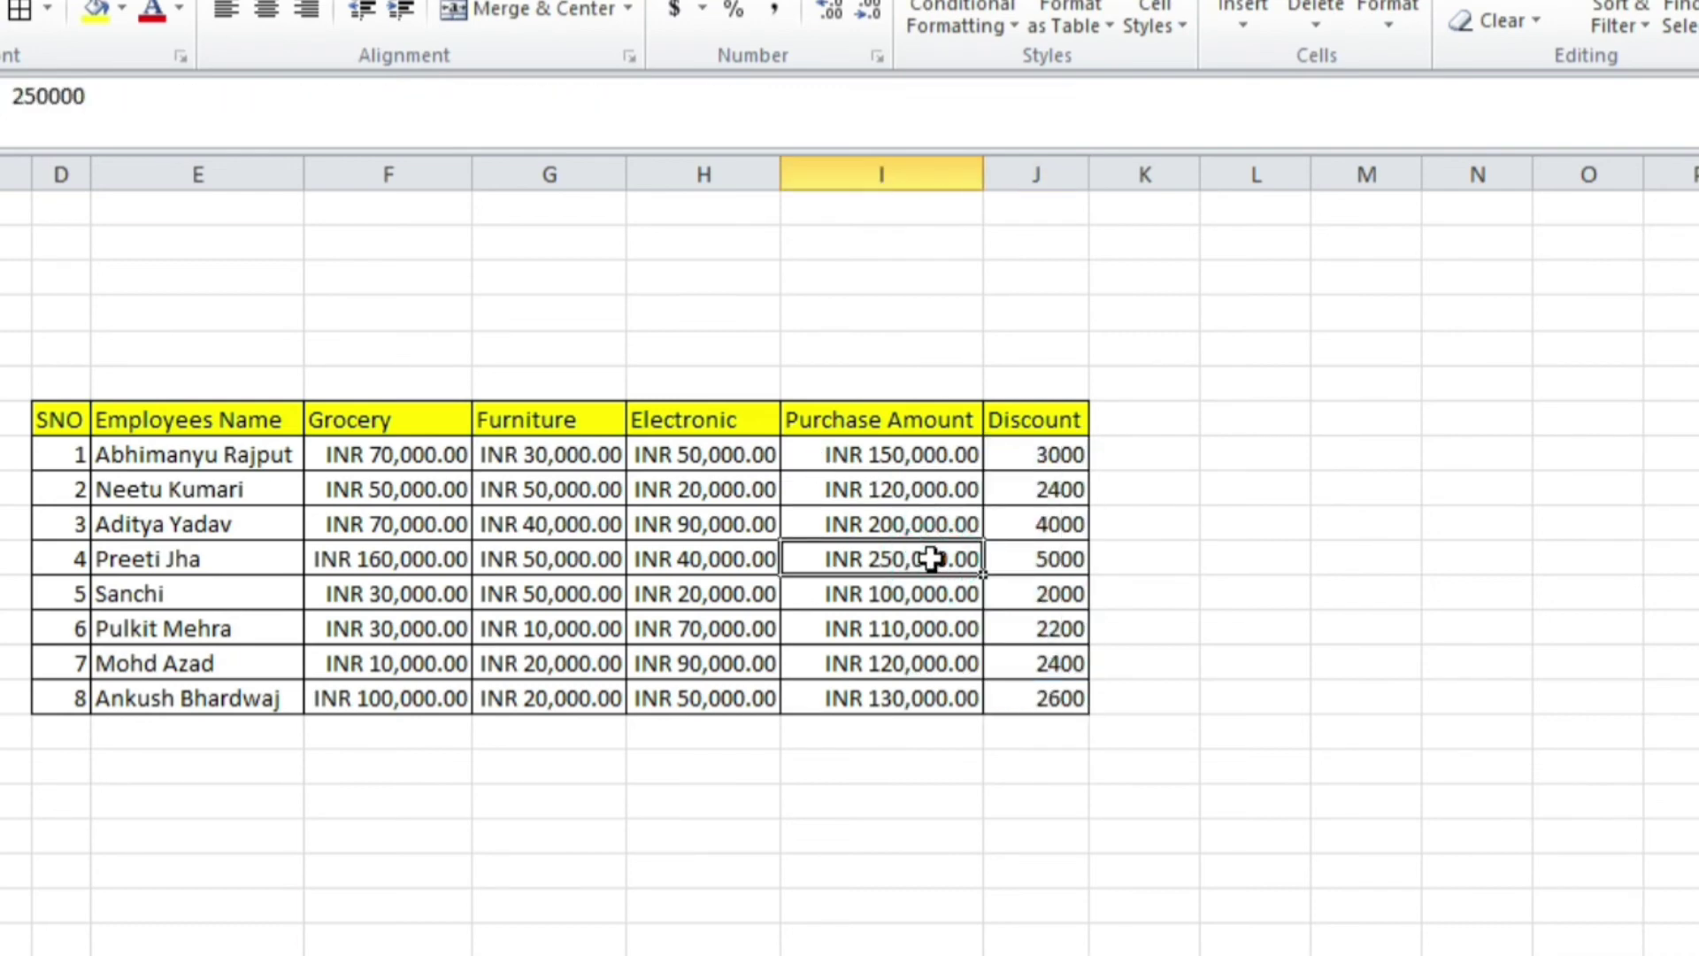
{"action": "left_click", "coordinate": [690, 455]}
{"action": "left_click", "coordinate": [530, 497]}
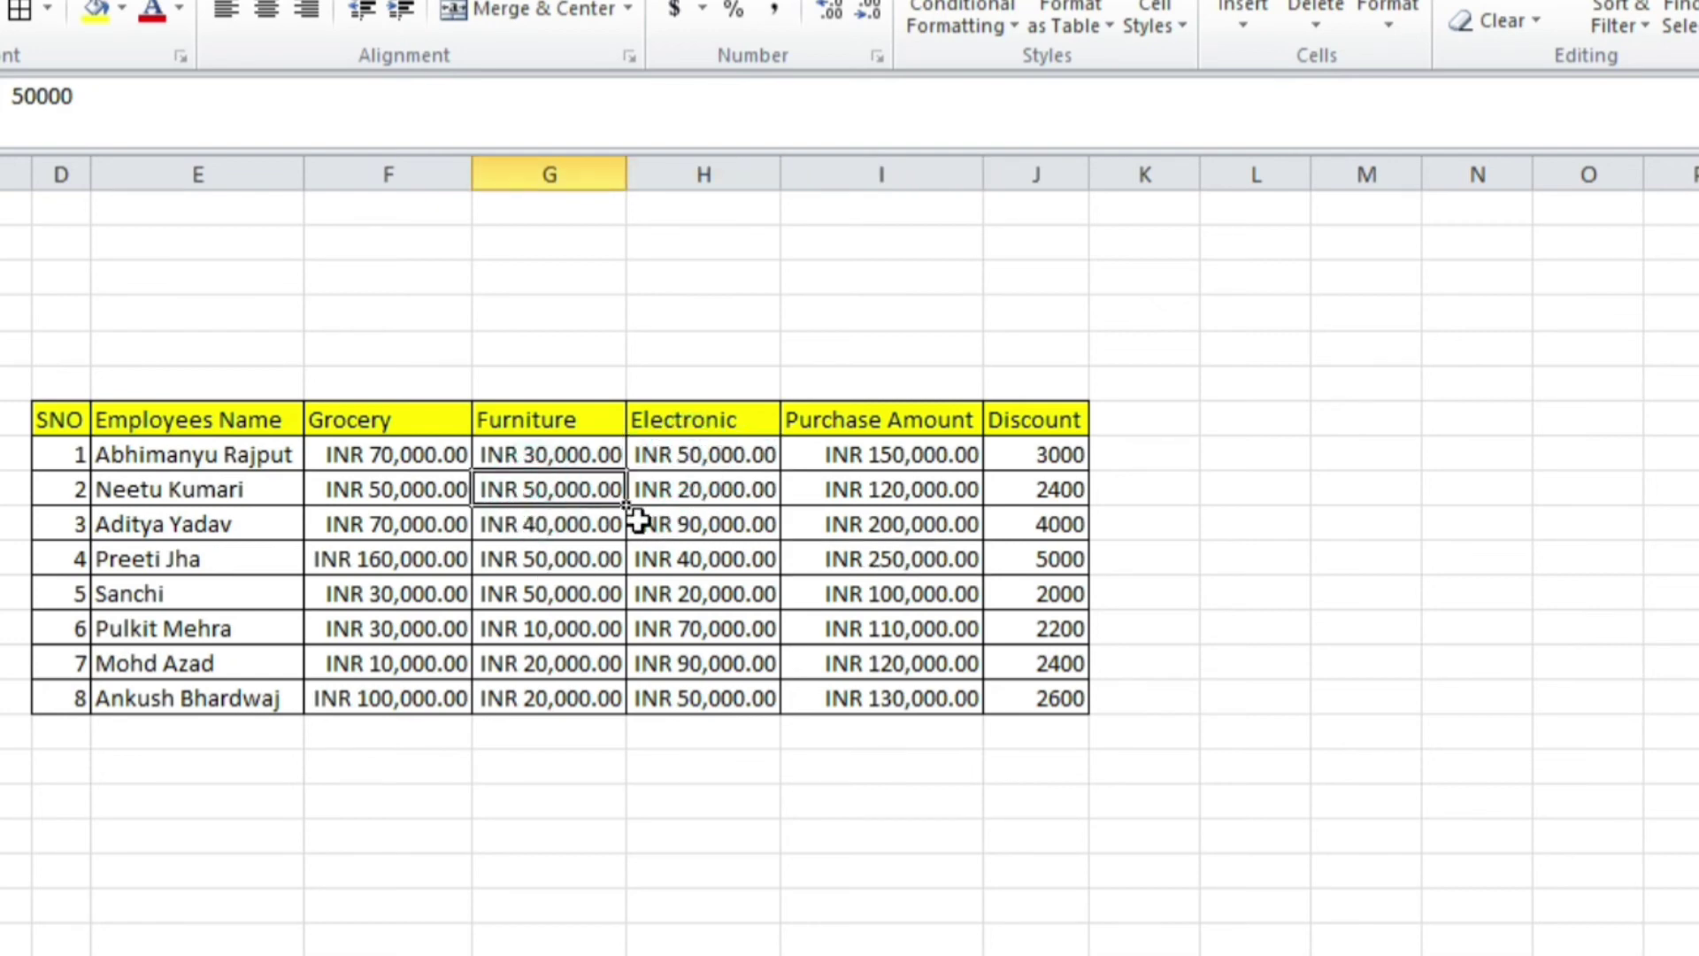
{"action": "left_click_drag", "start_coordinate": [385, 560], "coordinate": [700, 560]}
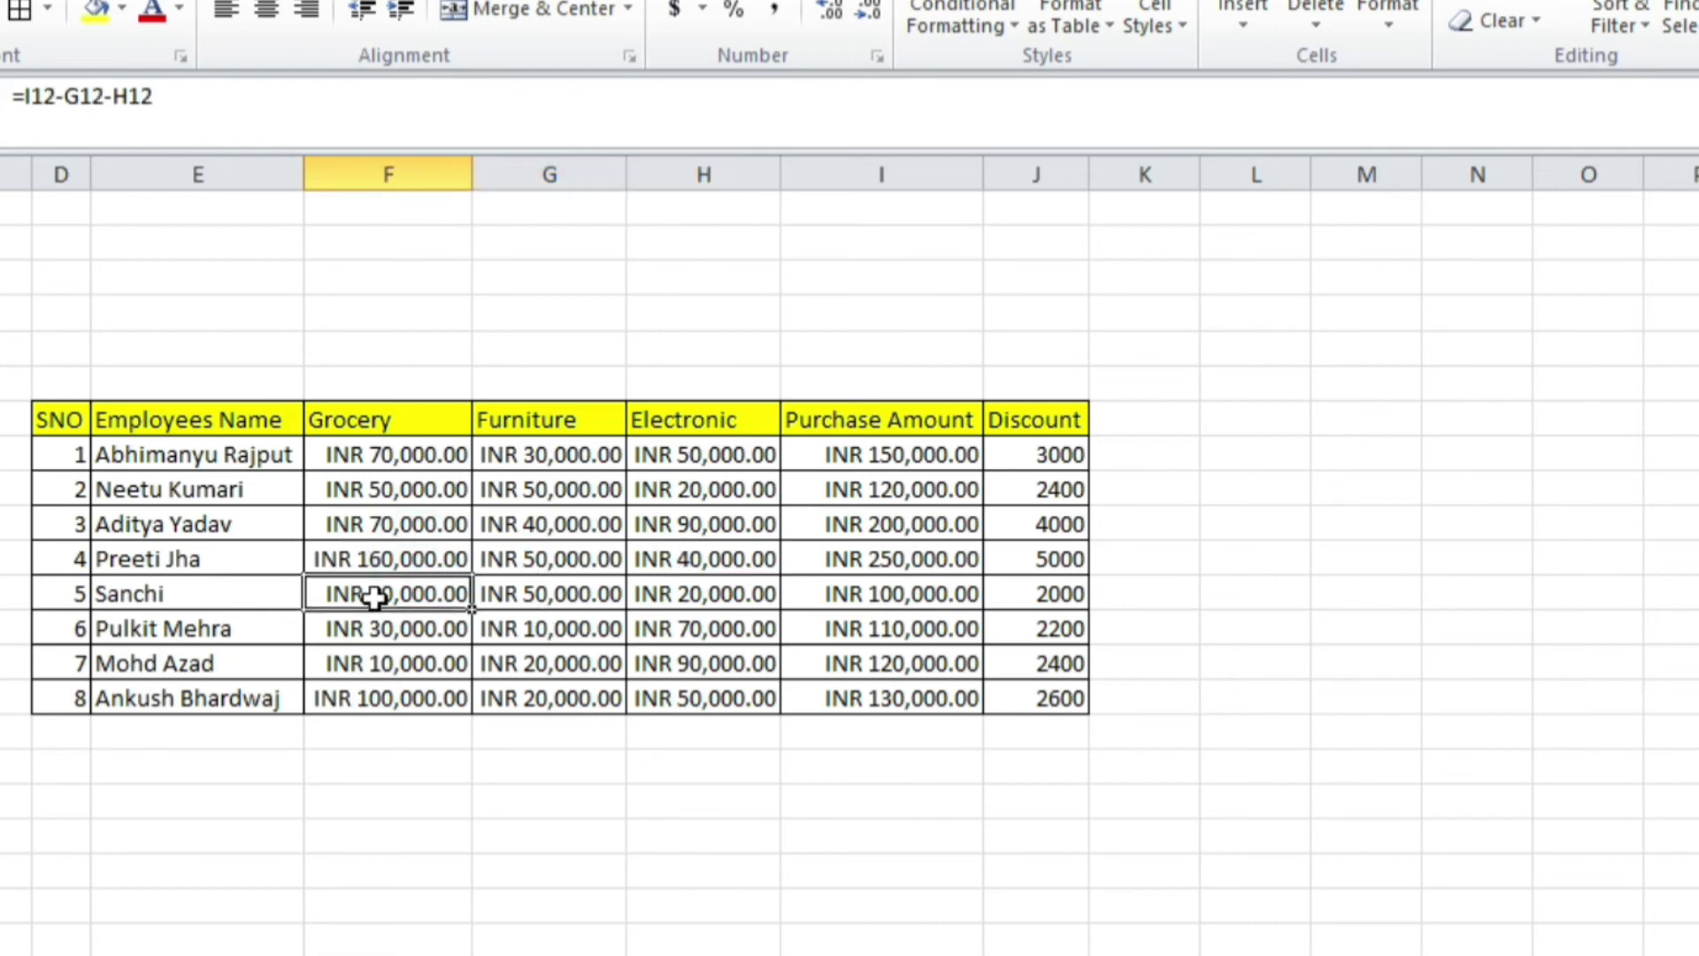
{"action": "left_click_drag", "start_coordinate": [379, 595], "coordinate": [699, 595]}
{"action": "left_click_drag", "start_coordinate": [431, 629], "coordinate": [704, 630]}
{"action": "left_click_drag", "start_coordinate": [431, 664], "coordinate": [703, 663]}
{"action": "left_click_drag", "start_coordinate": [396, 705], "coordinate": [659, 702]}
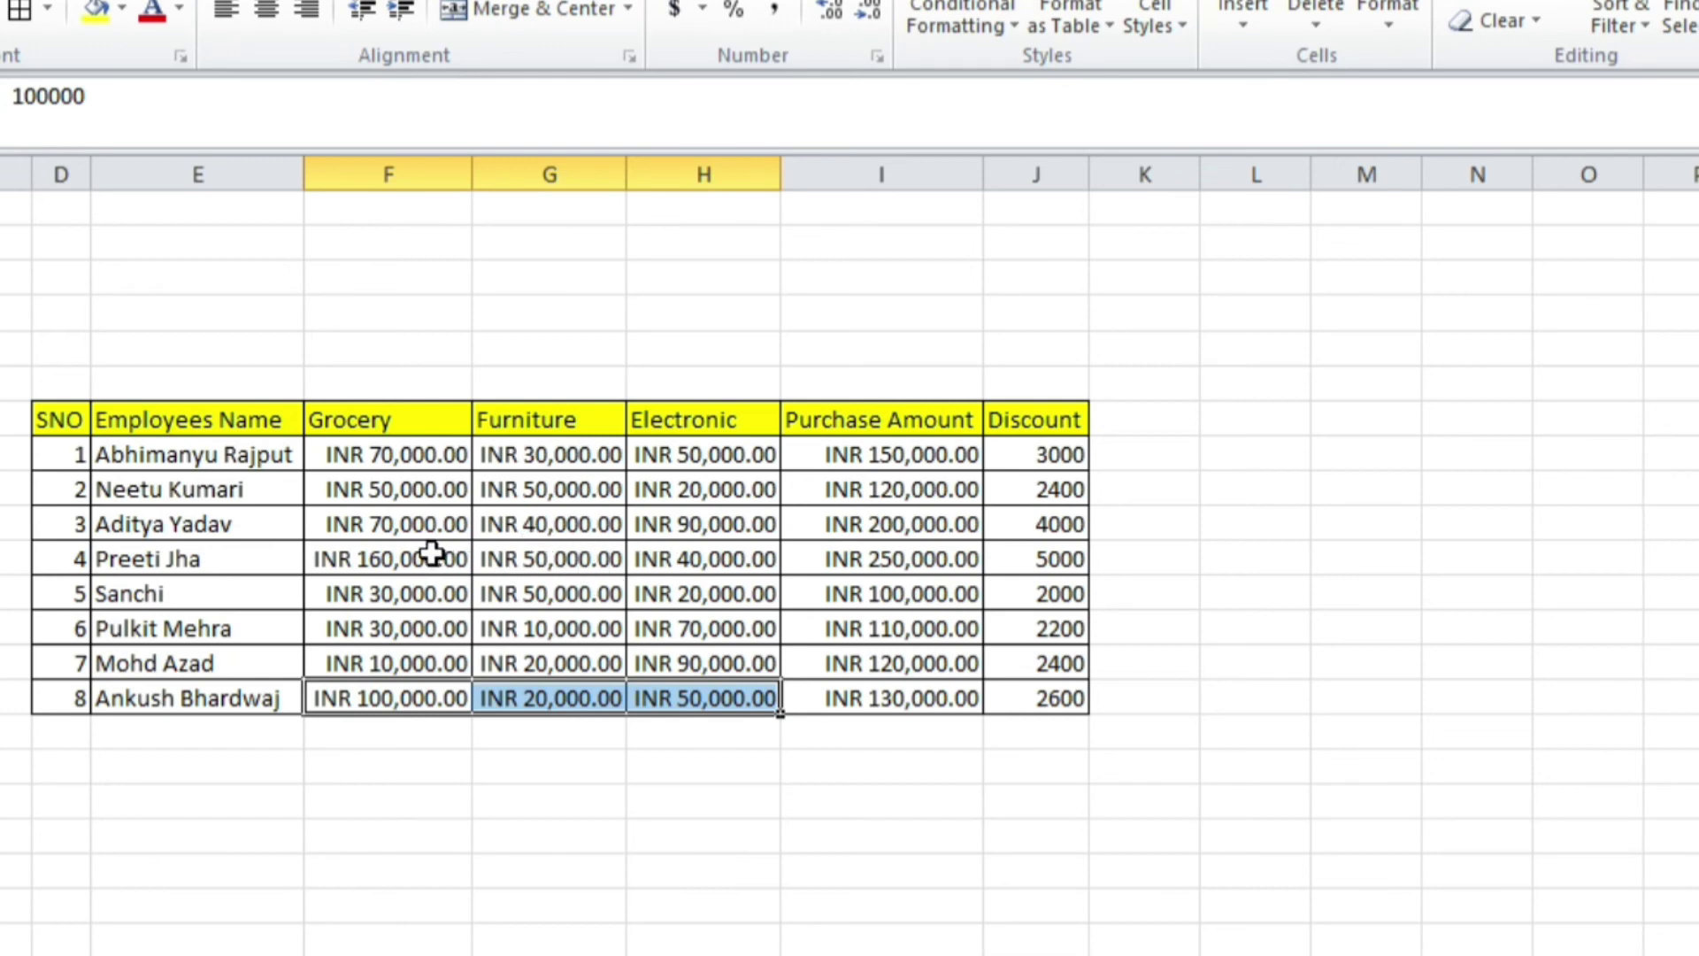
Change the Grocery, Furniture and Electronic thresholds in J8's Discount formula from 50000 to 20000
{"action": "left_click", "coordinate": [1020, 455]}
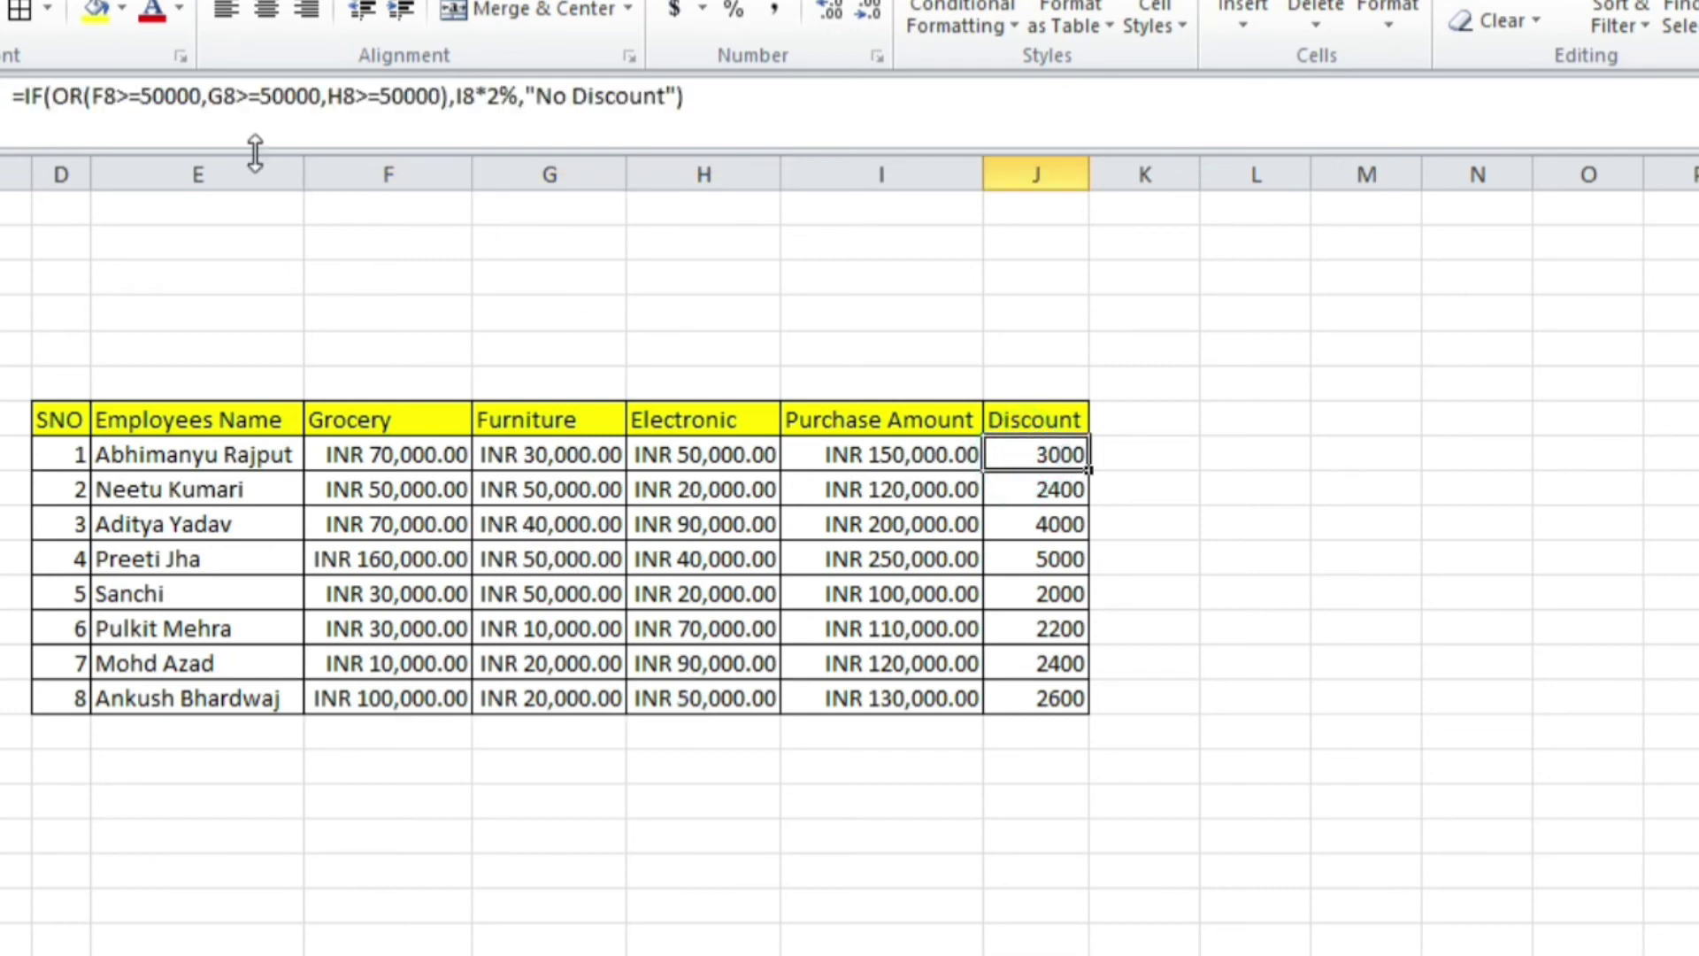
{"action": "left_click", "coordinate": [155, 93]}
{"action": "key", "text": "BackSpace"}
{"action": "type", "text": "2"}
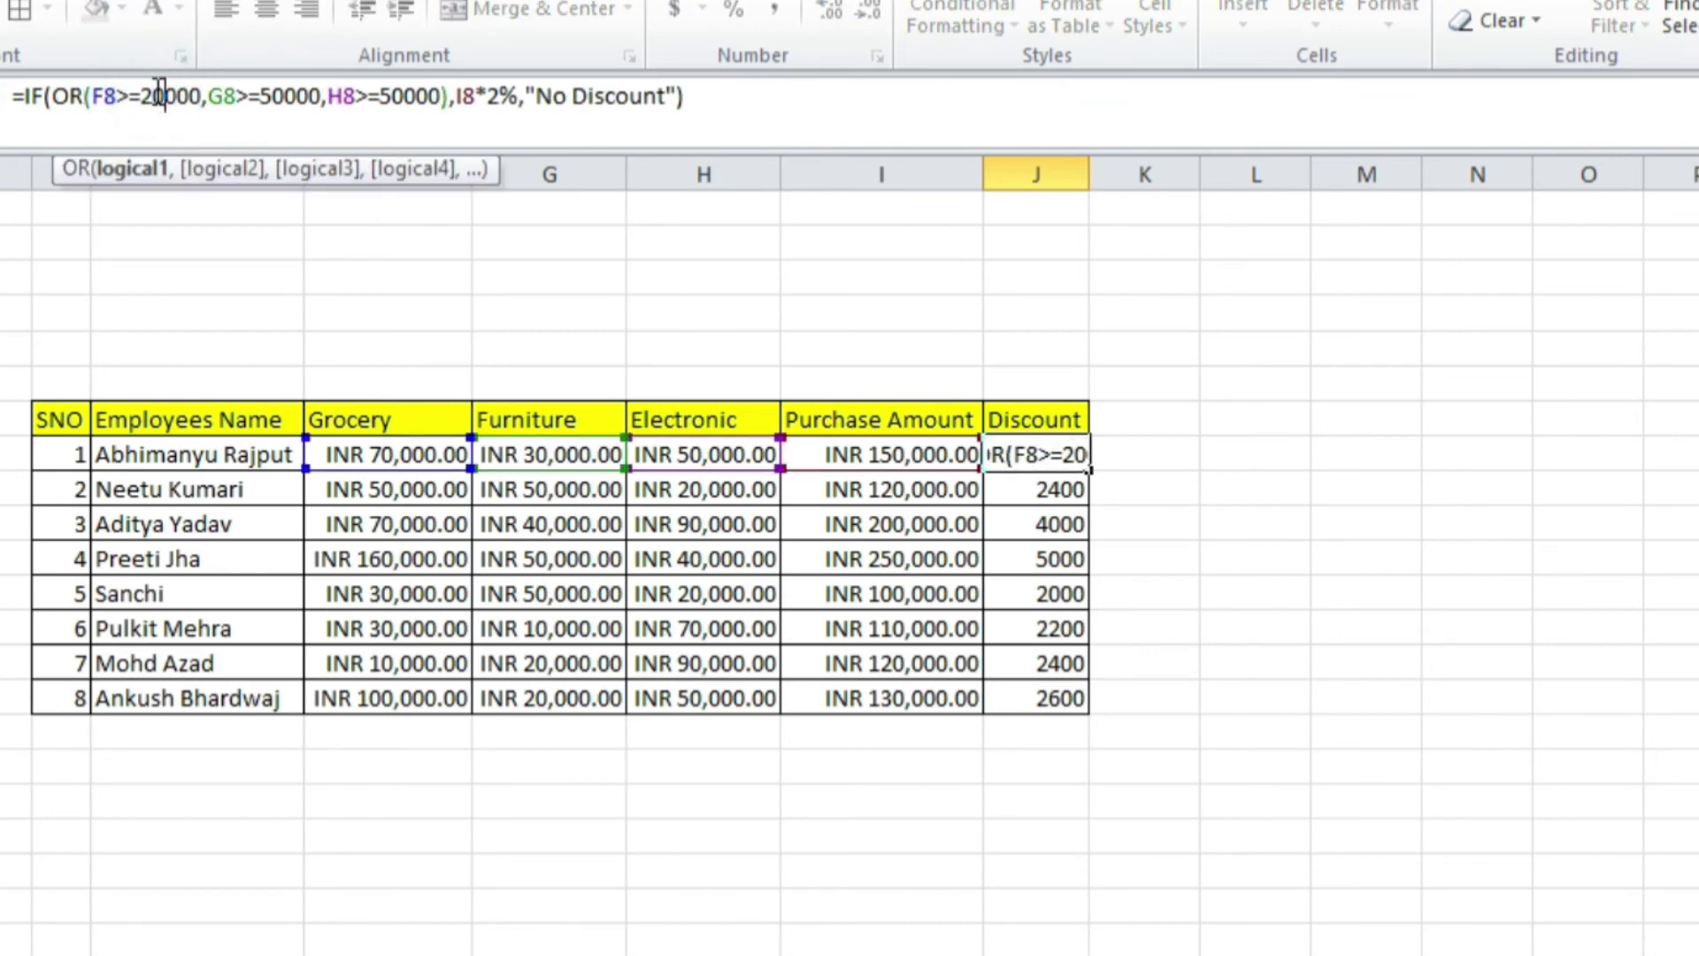
{"action": "key", "text": "Right"}
{"action": "key", "text": "Right"}
{"action": "key", "text": "Right"}
{"action": "key", "text": "Right"}
{"action": "key", "text": "Right"}
{"action": "key", "text": "Left"}
{"action": "key", "text": "Left"}
{"action": "key", "text": "Left"}
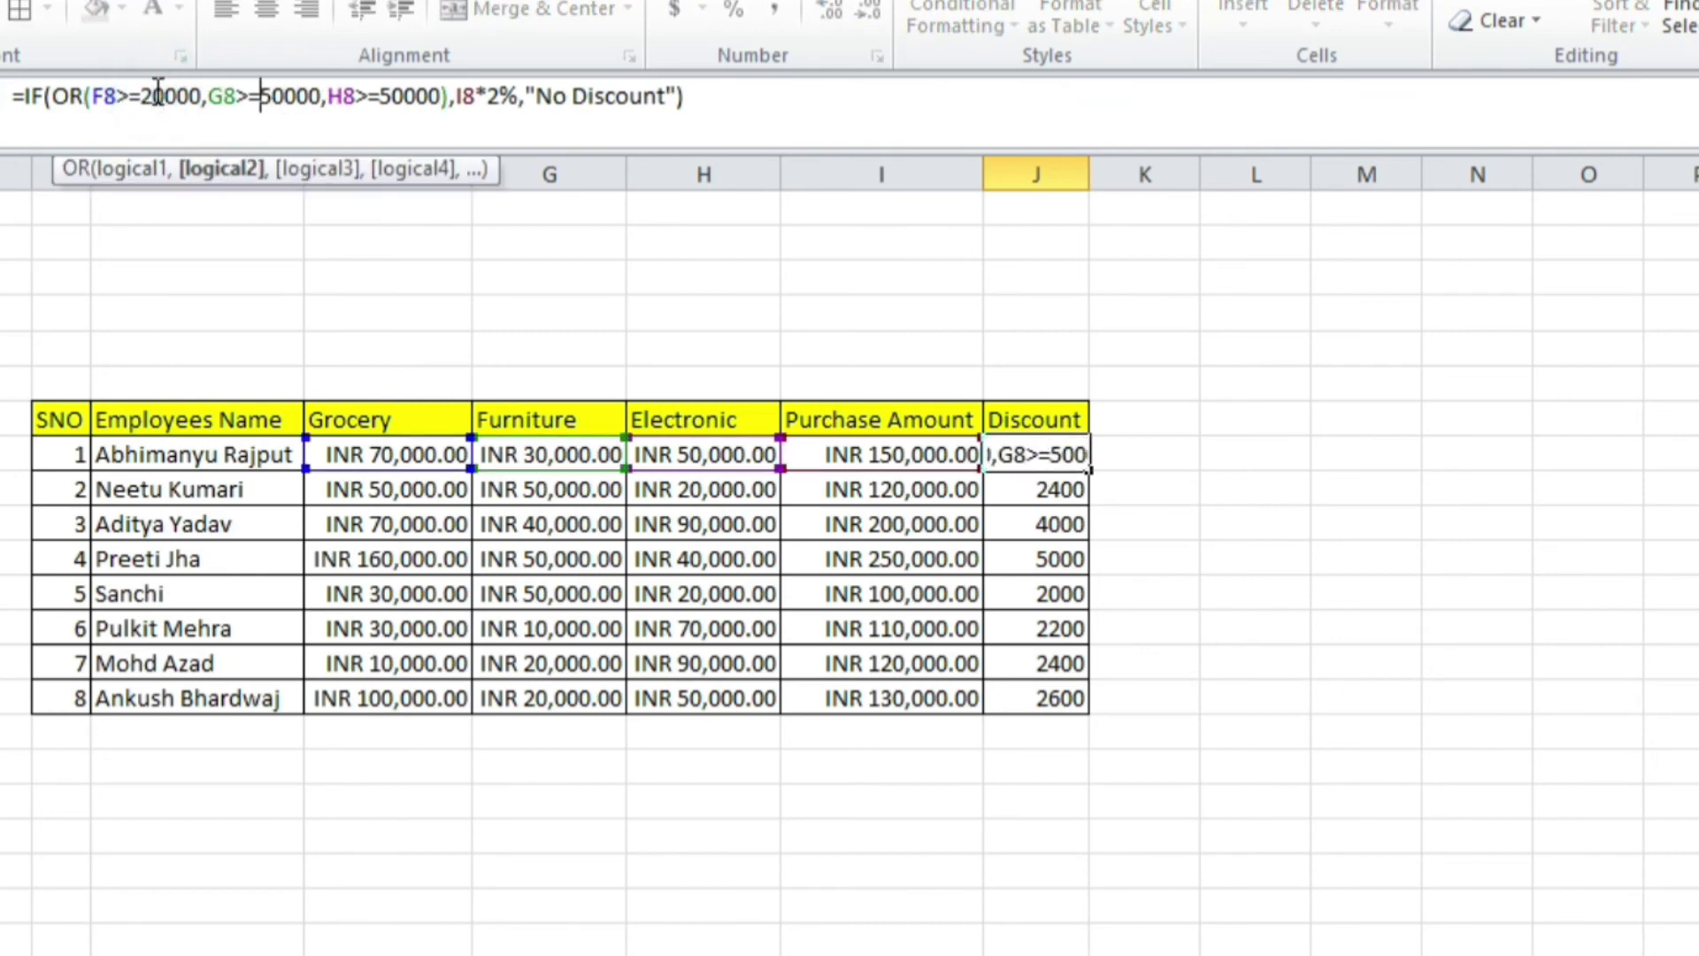
{"action": "key", "text": "Right"}
{"action": "key", "text": "BackSpace"}
{"action": "type", "text": "2"}
{"action": "key", "text": "Right"}
{"action": "key", "text": "Right"}
{"action": "key", "text": "Right"}
{"action": "key", "text": "Right"}
{"action": "key", "text": "Right"}
{"action": "key", "text": "Right"}
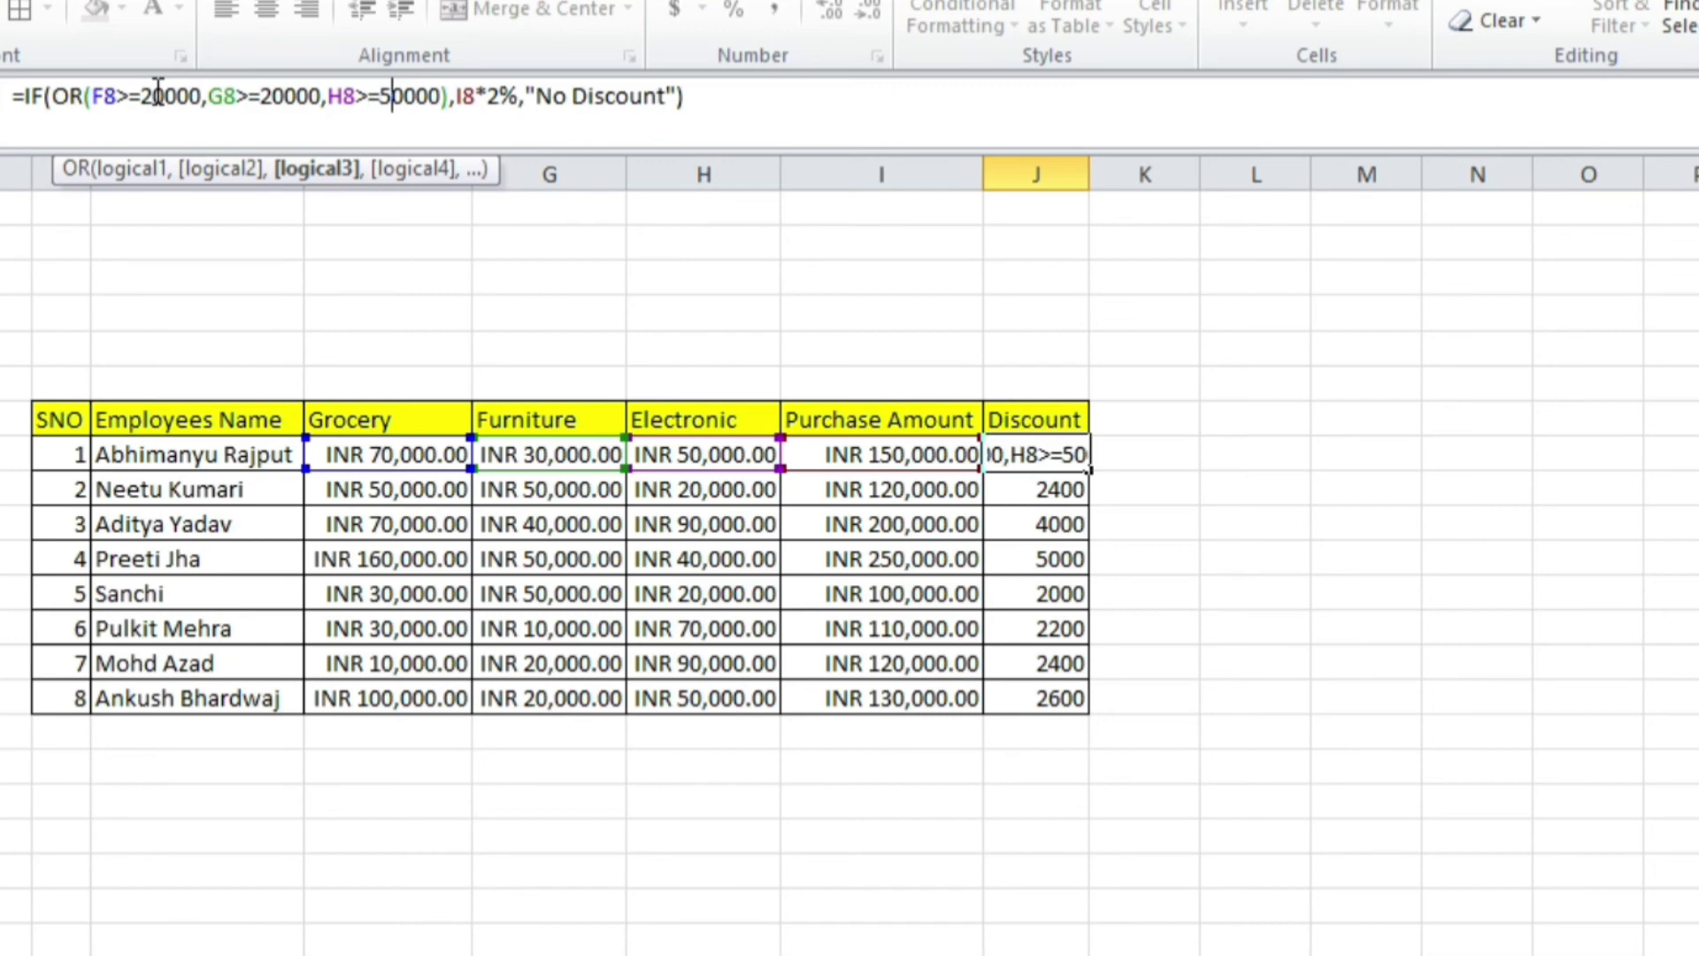
{"action": "key", "text": "BackSpace"}
{"action": "type", "text": "2"}
{"action": "key", "text": "Return"}
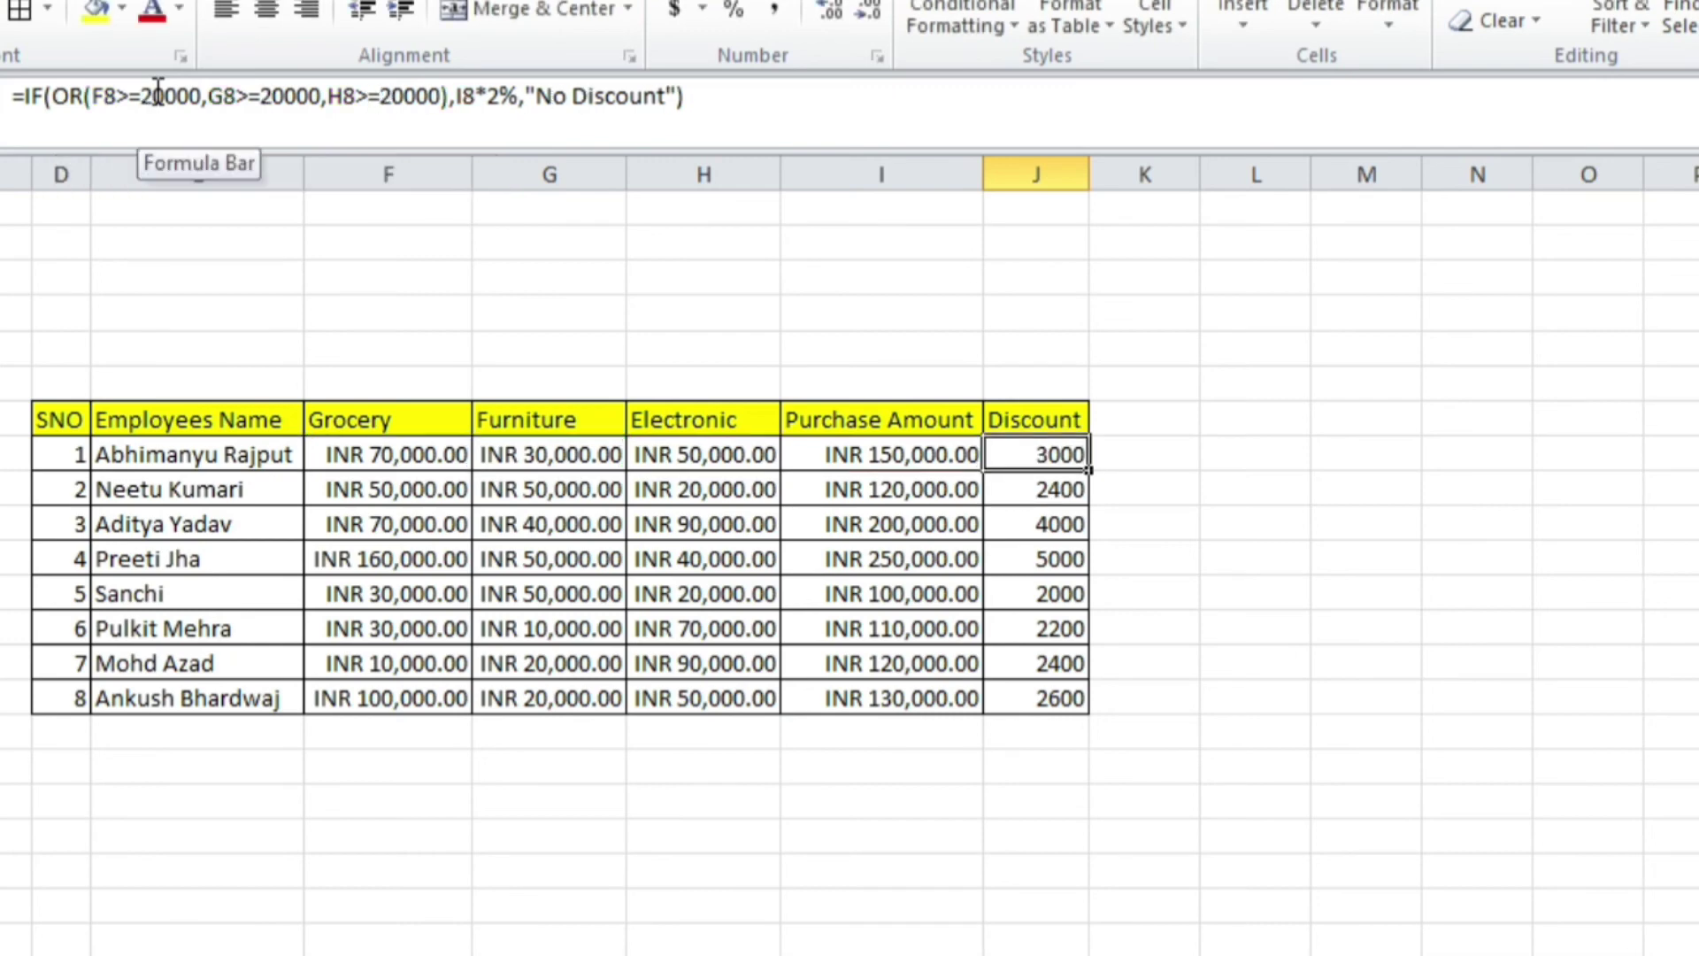
Select the Discount cells and check the Electronic and Grocery purchase values against the new threshold
{"action": "key", "text": "ctrl+shift+Down"}
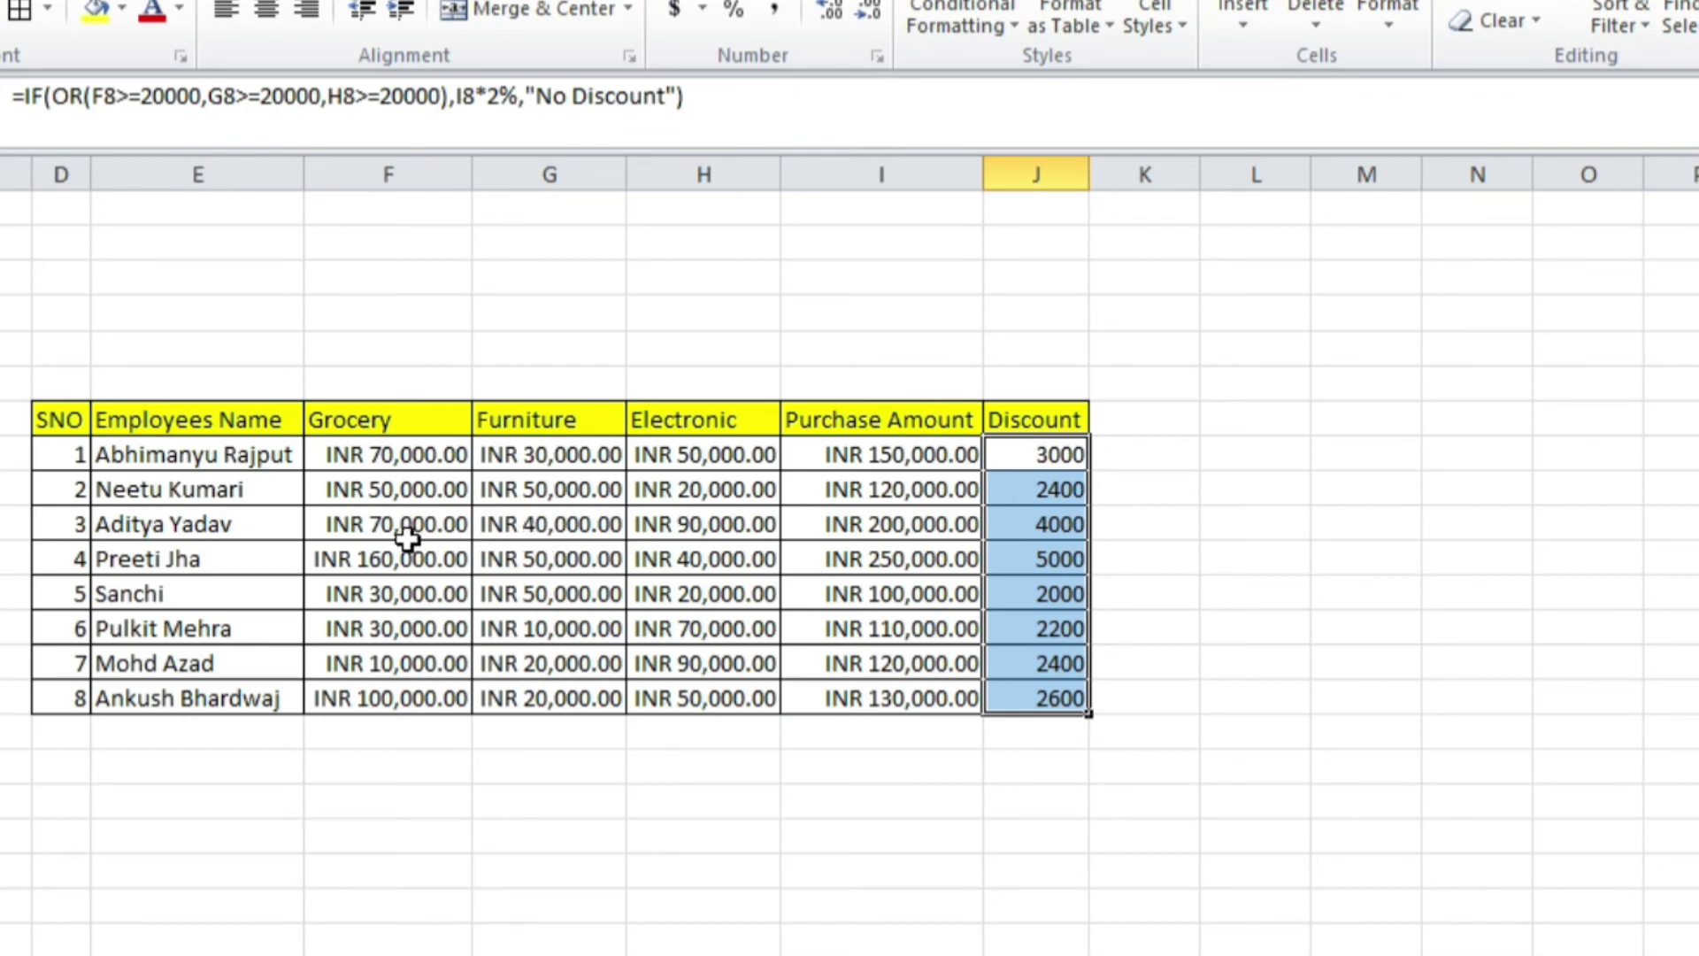
{"action": "left_click", "coordinate": [637, 553]}
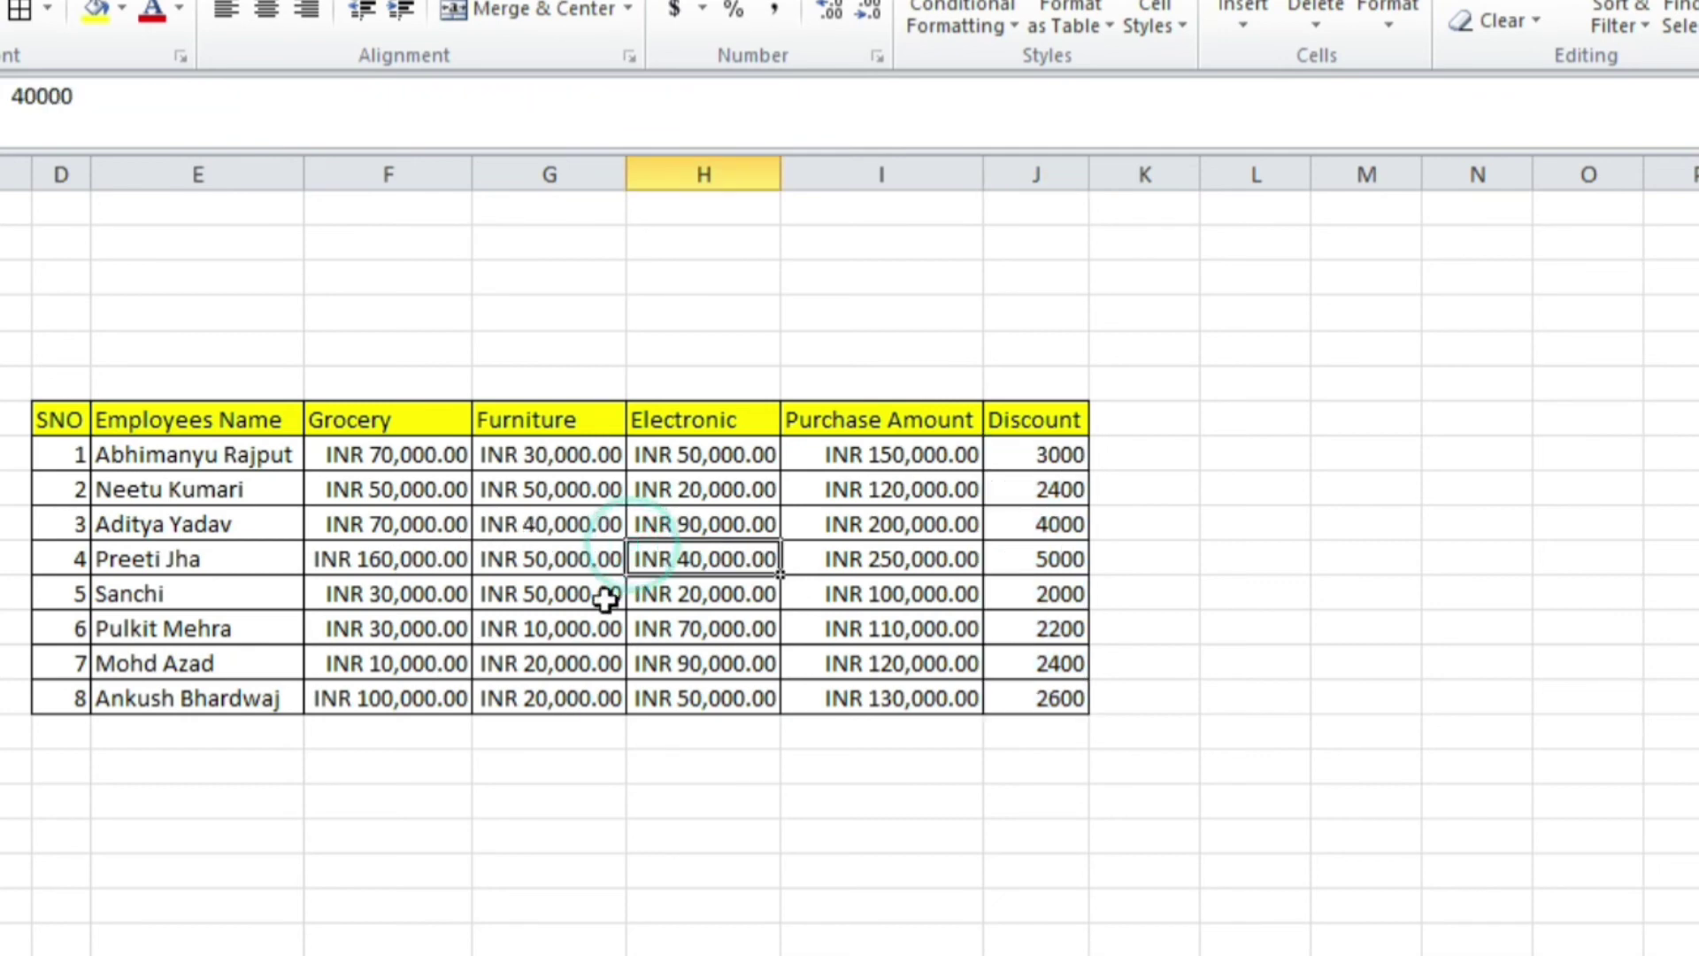
{"action": "left_click", "coordinate": [403, 529]}
{"action": "left_click", "coordinate": [1049, 454]}
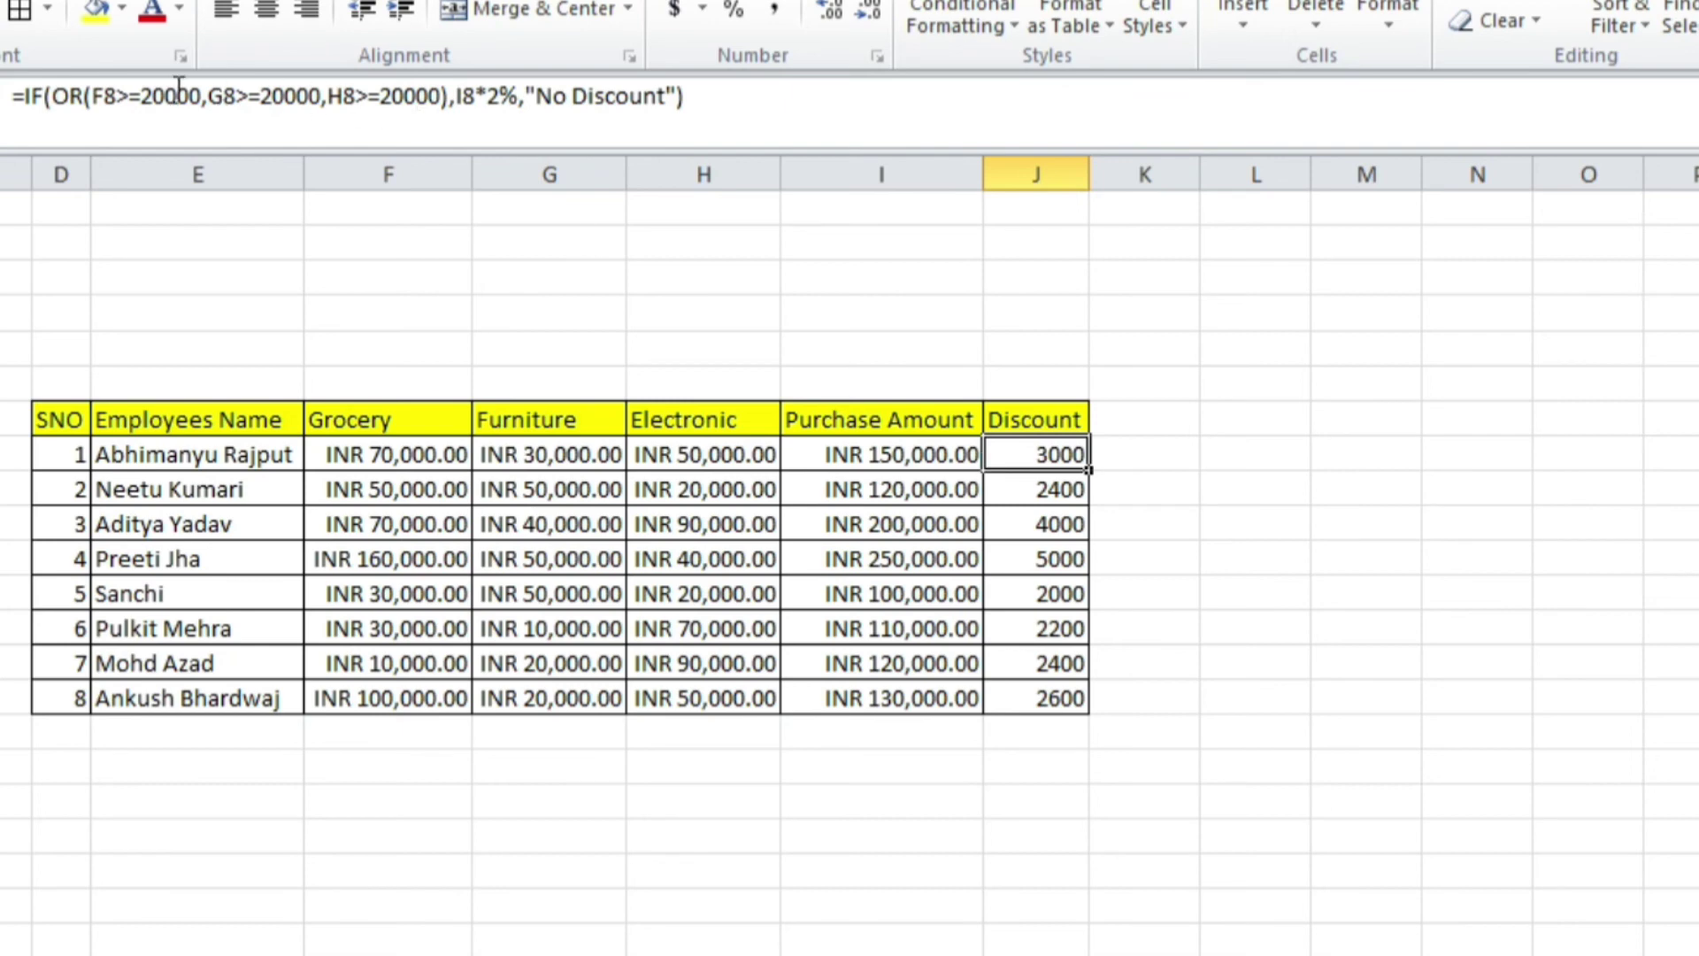
Change all three thresholds in J8's Discount formula from 20000 to 80000
{"action": "left_click", "coordinate": [153, 96]}
{"action": "key", "text": "BackSpace"}
{"action": "type", "text": "8"}
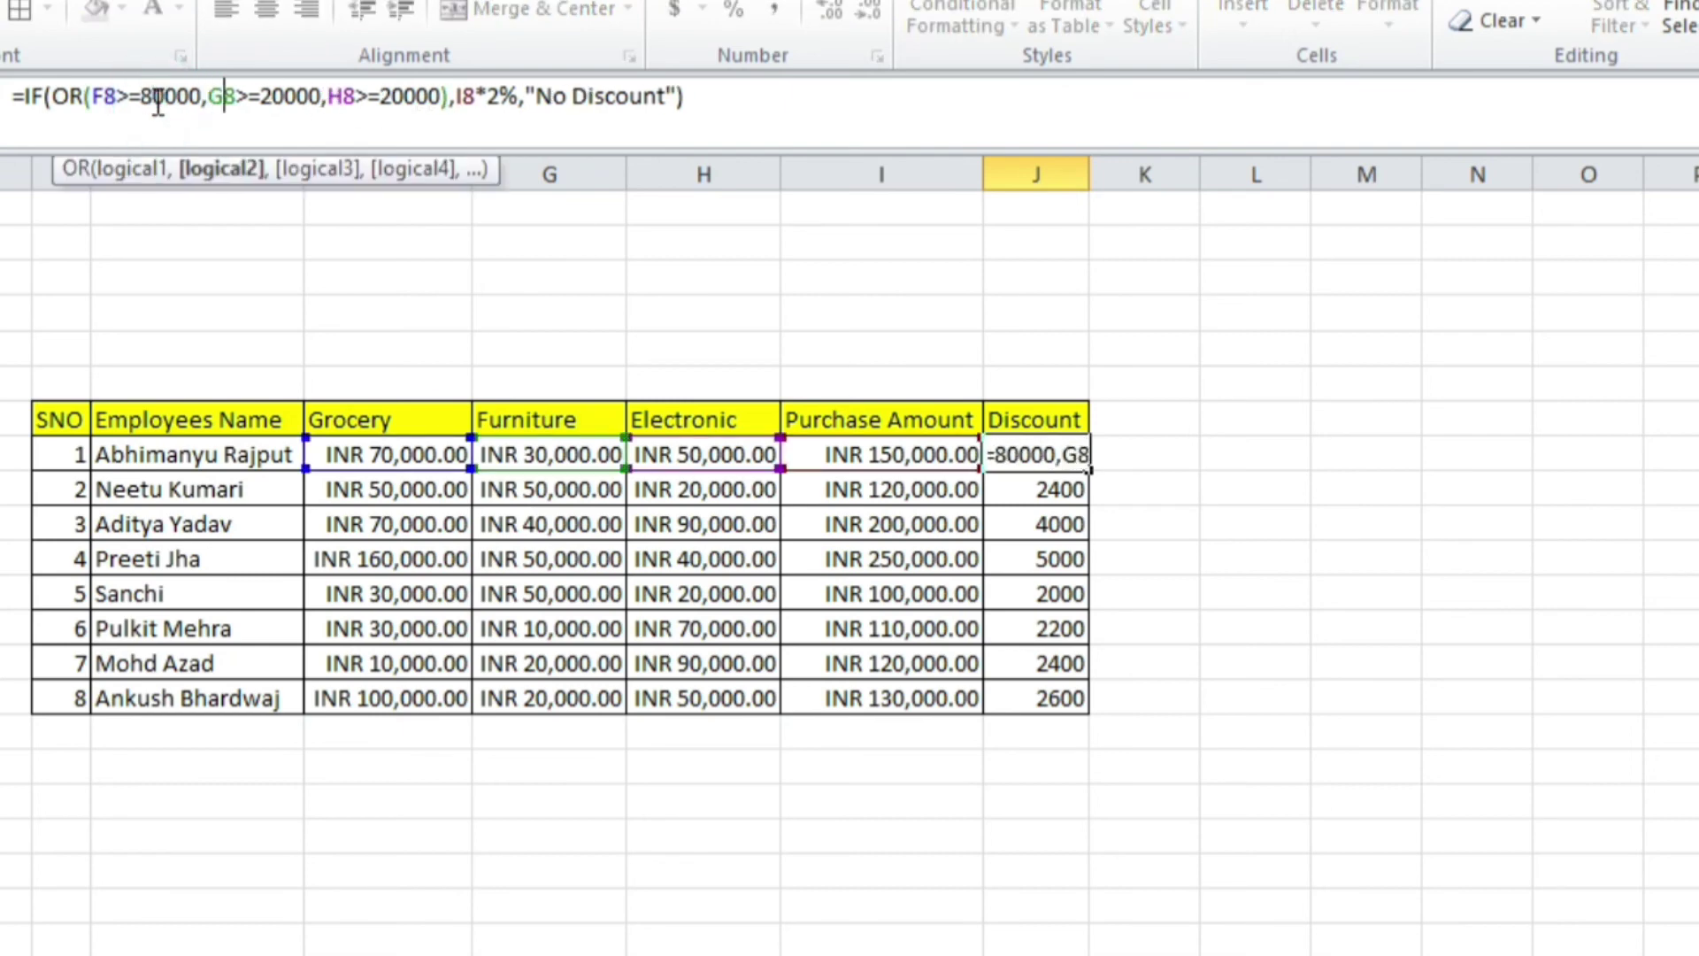
{"action": "key", "text": "Right"}
{"action": "key", "text": "Right"}
{"action": "key", "text": "Right"}
{"action": "key", "text": "Left"}
{"action": "key", "text": "Left"}
{"action": "key", "text": "Left"}
{"action": "key", "text": "Left"}
{"action": "key", "text": "Left"}
{"action": "key", "text": "BackSpace"}
{"action": "type", "text": "8"}
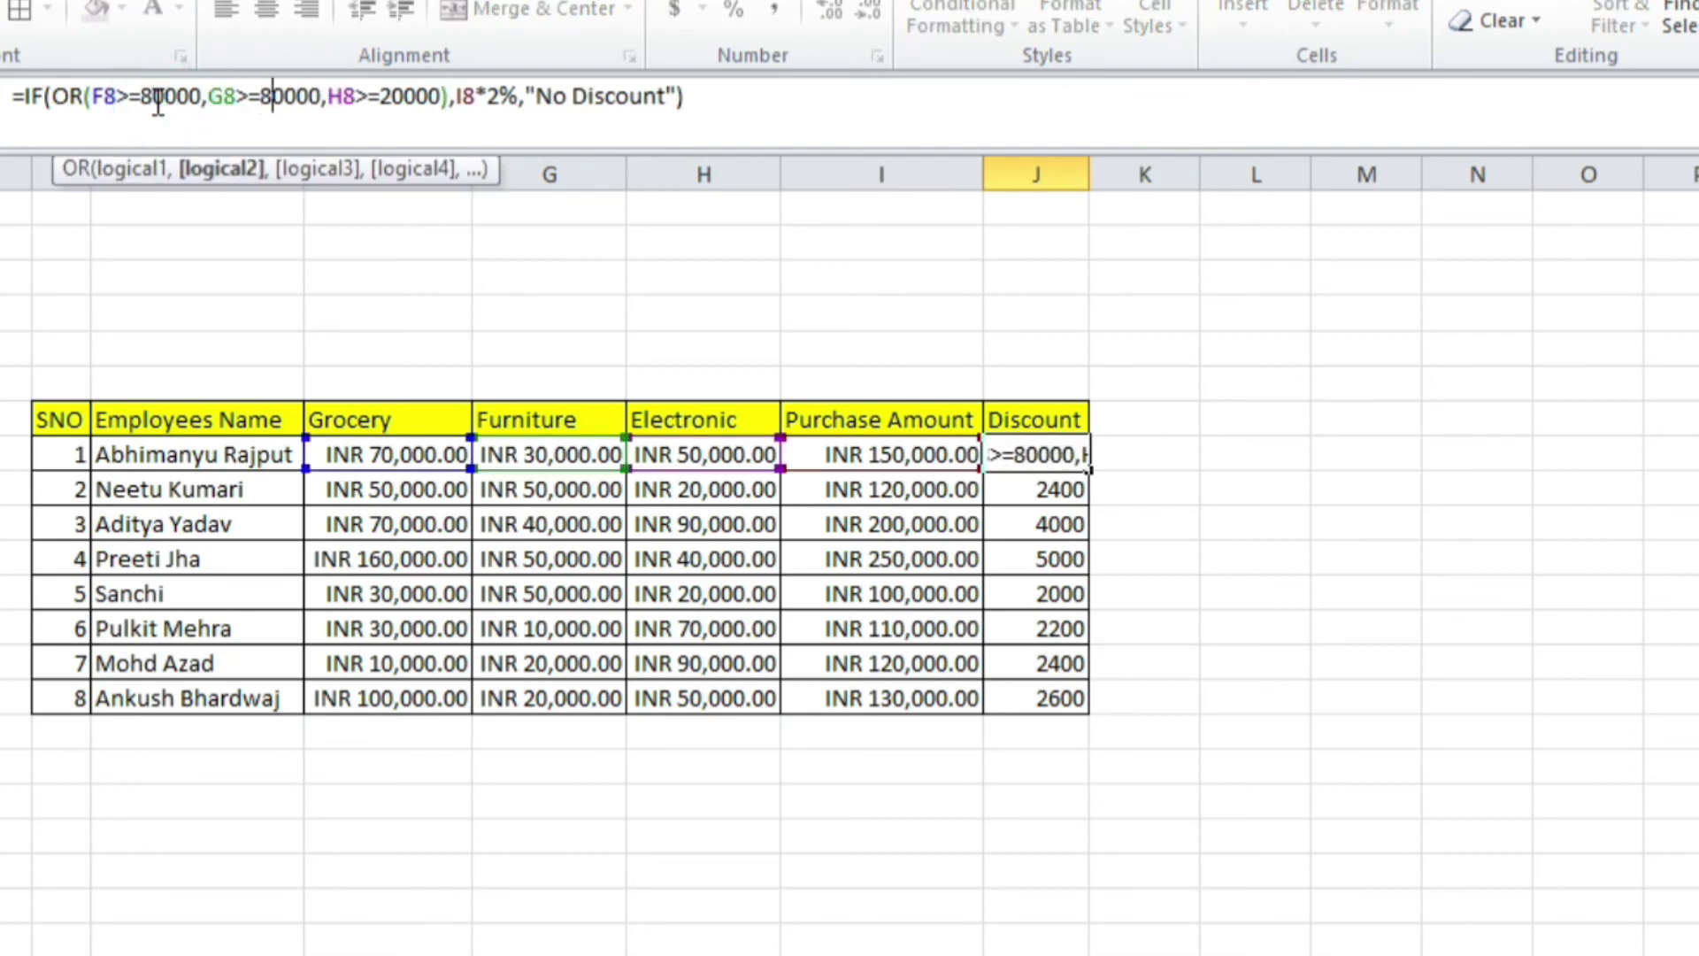
{"action": "key", "text": "Right"}
{"action": "key", "text": "Right"}
{"action": "key", "text": "Right"}
{"action": "key", "text": "Right"}
{"action": "key", "text": "Right"}
{"action": "key", "text": "Right"}
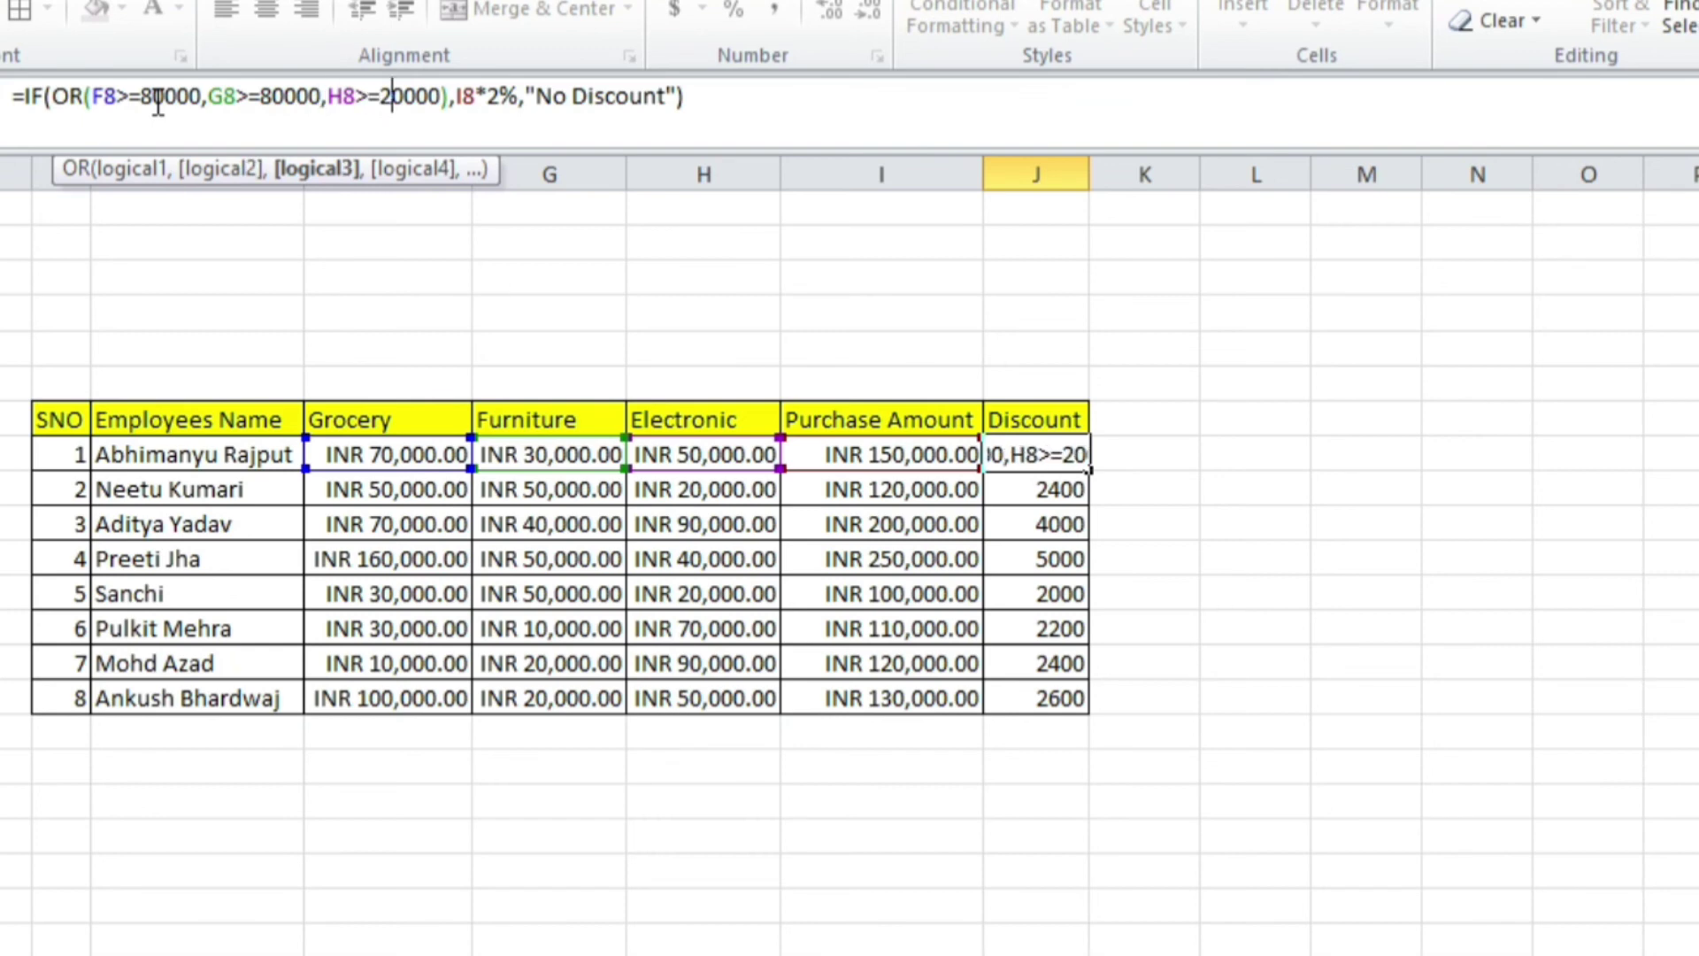
{"action": "key", "text": "BackSpace"}
{"action": "type", "text": "8"}
{"action": "key", "text": "Return"}
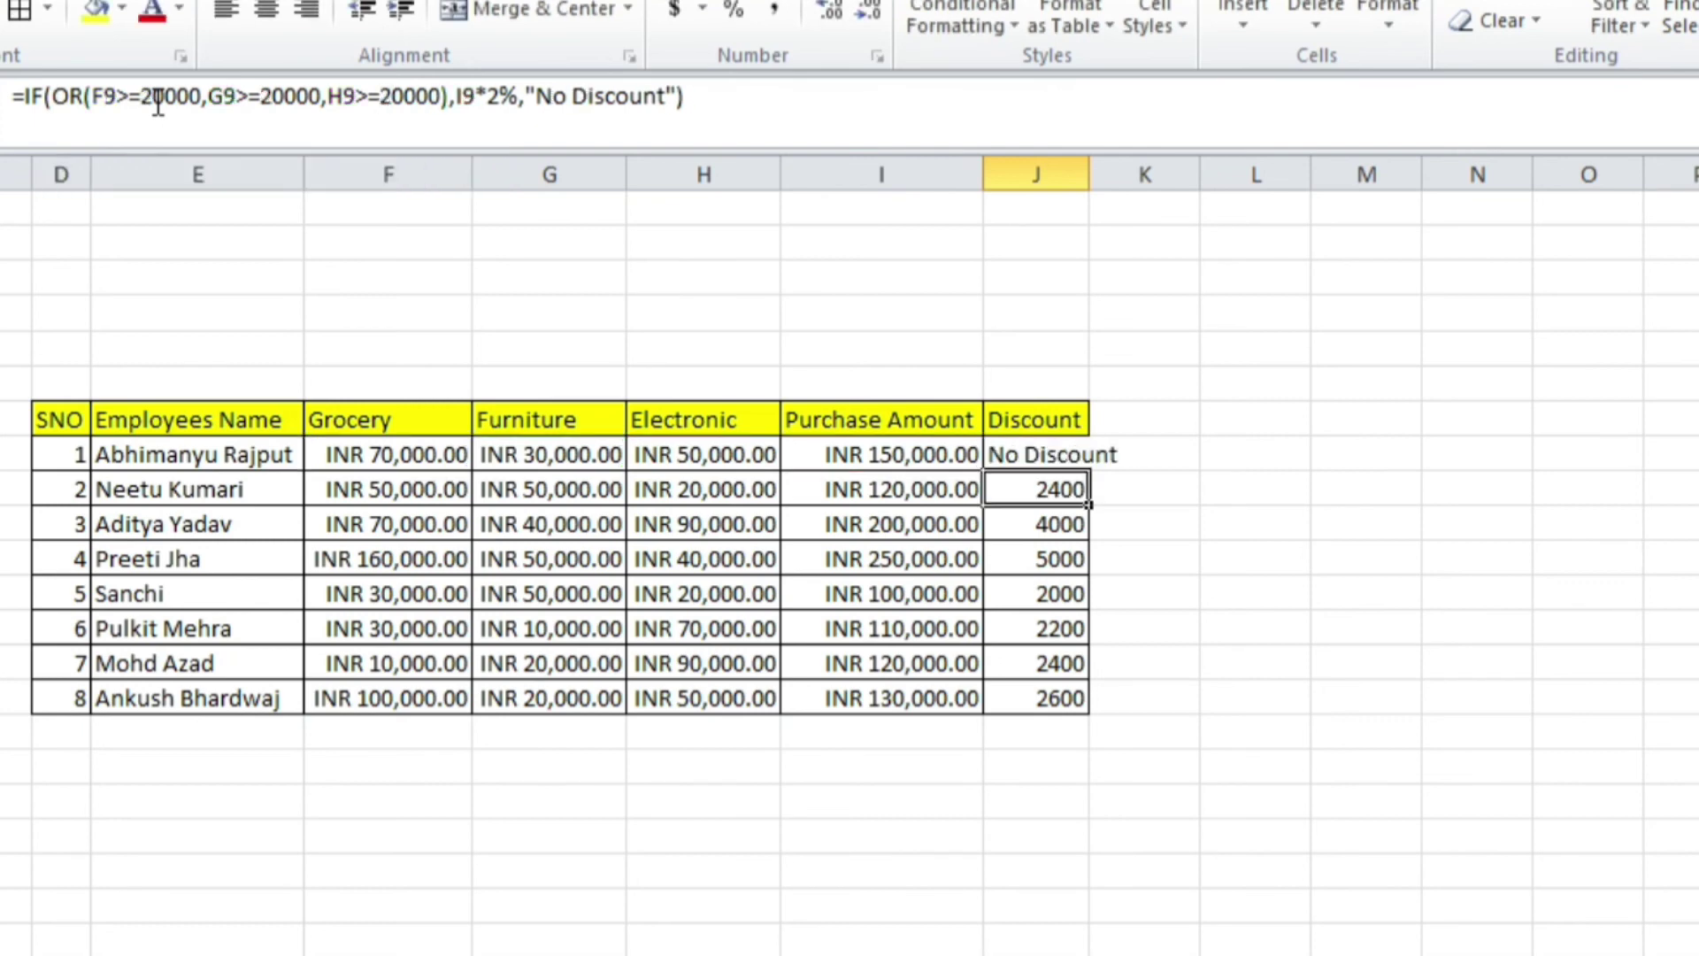
Fill the 80000 formula down J8:J15 and autofit the Discount column to show No Discount
{"action": "key", "text": "Up"}
{"action": "key", "text": "ctrl+shift+Down"}
{"action": "key", "text": "ctrl+d"}
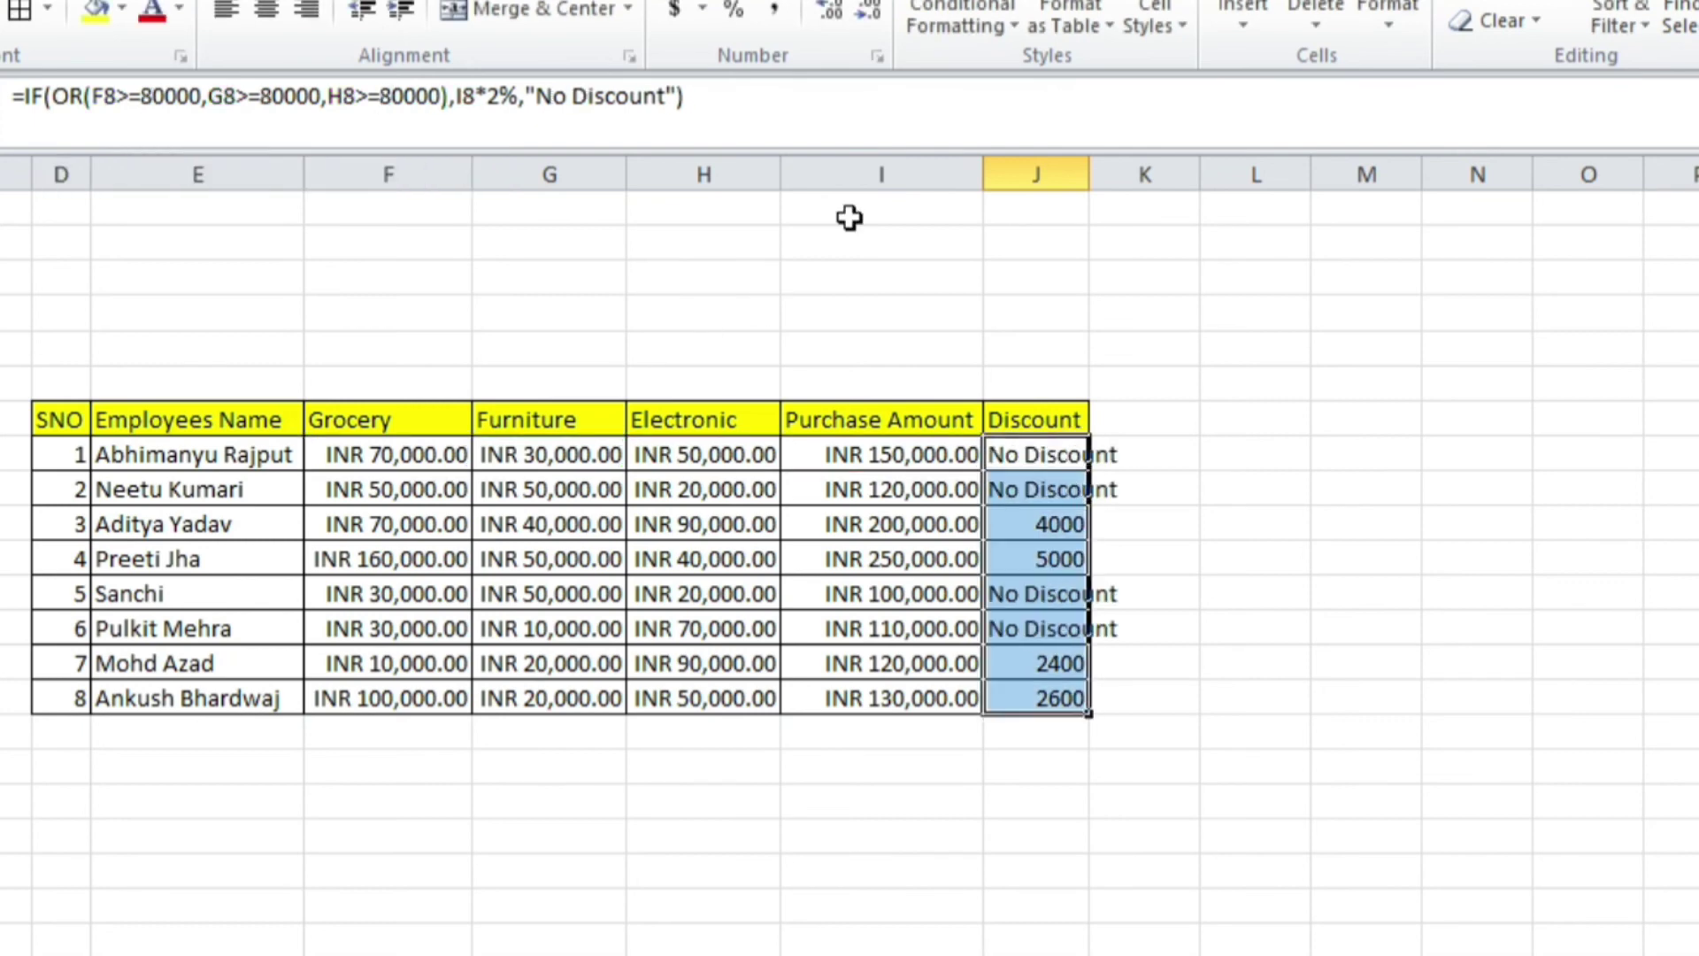
{"action": "double_click", "coordinate": [1090, 174]}
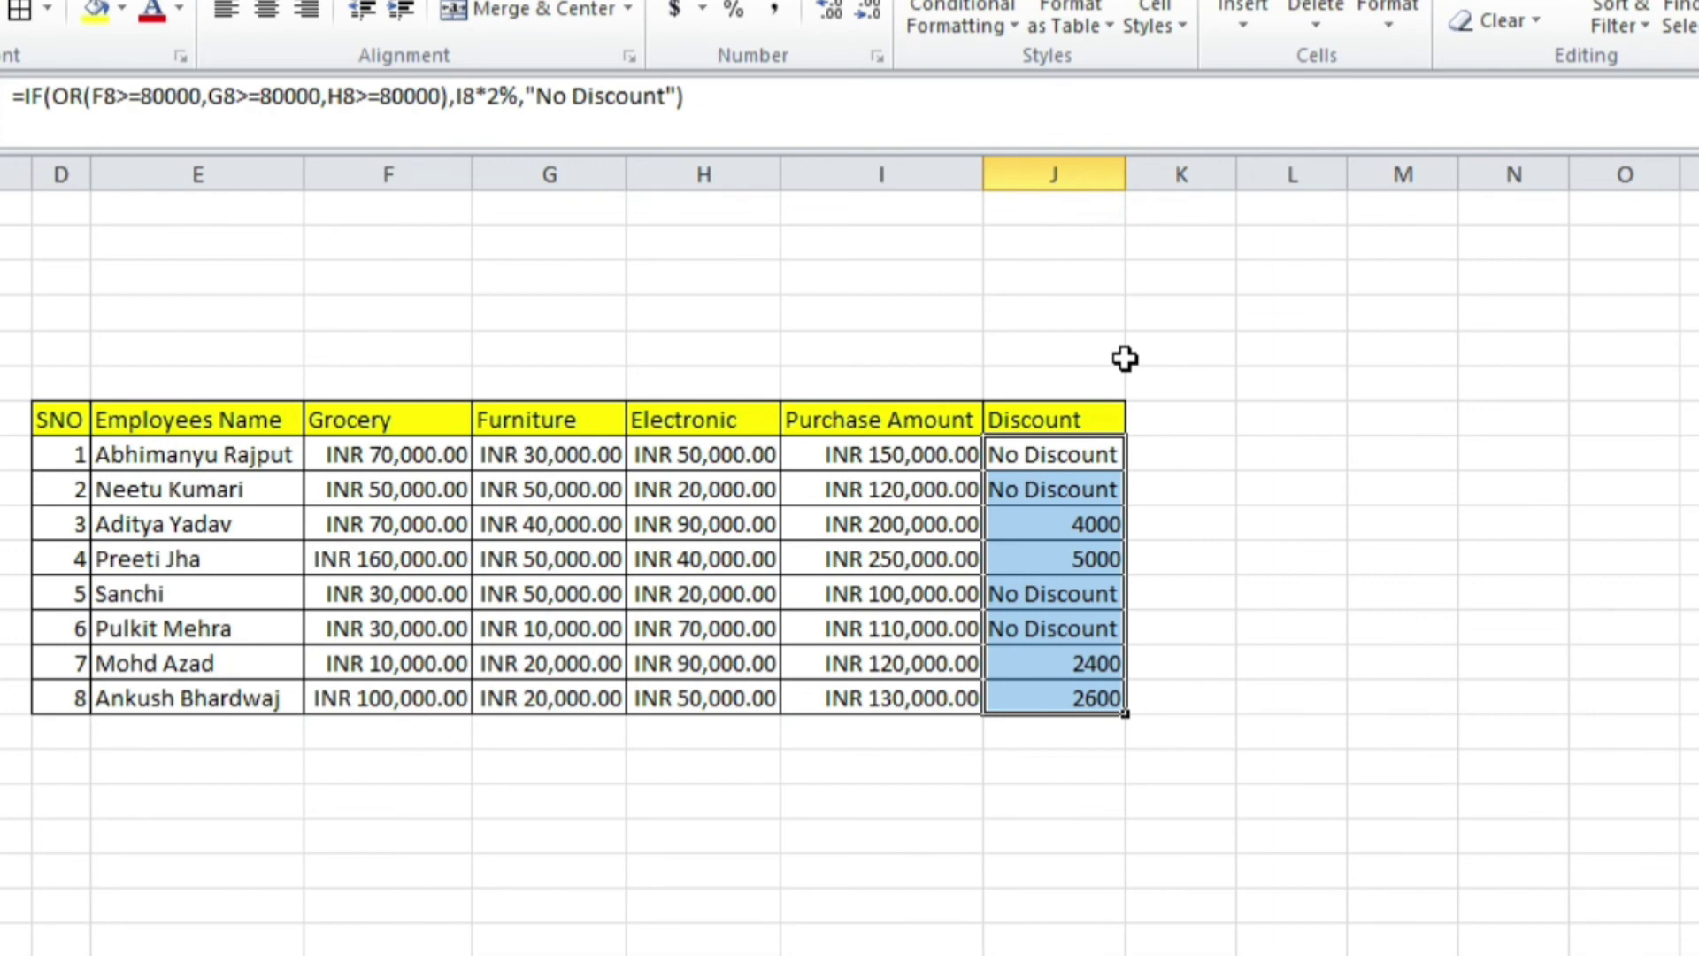
{"action": "left_click_drag", "start_coordinate": [721, 454], "coordinate": [433, 459]}
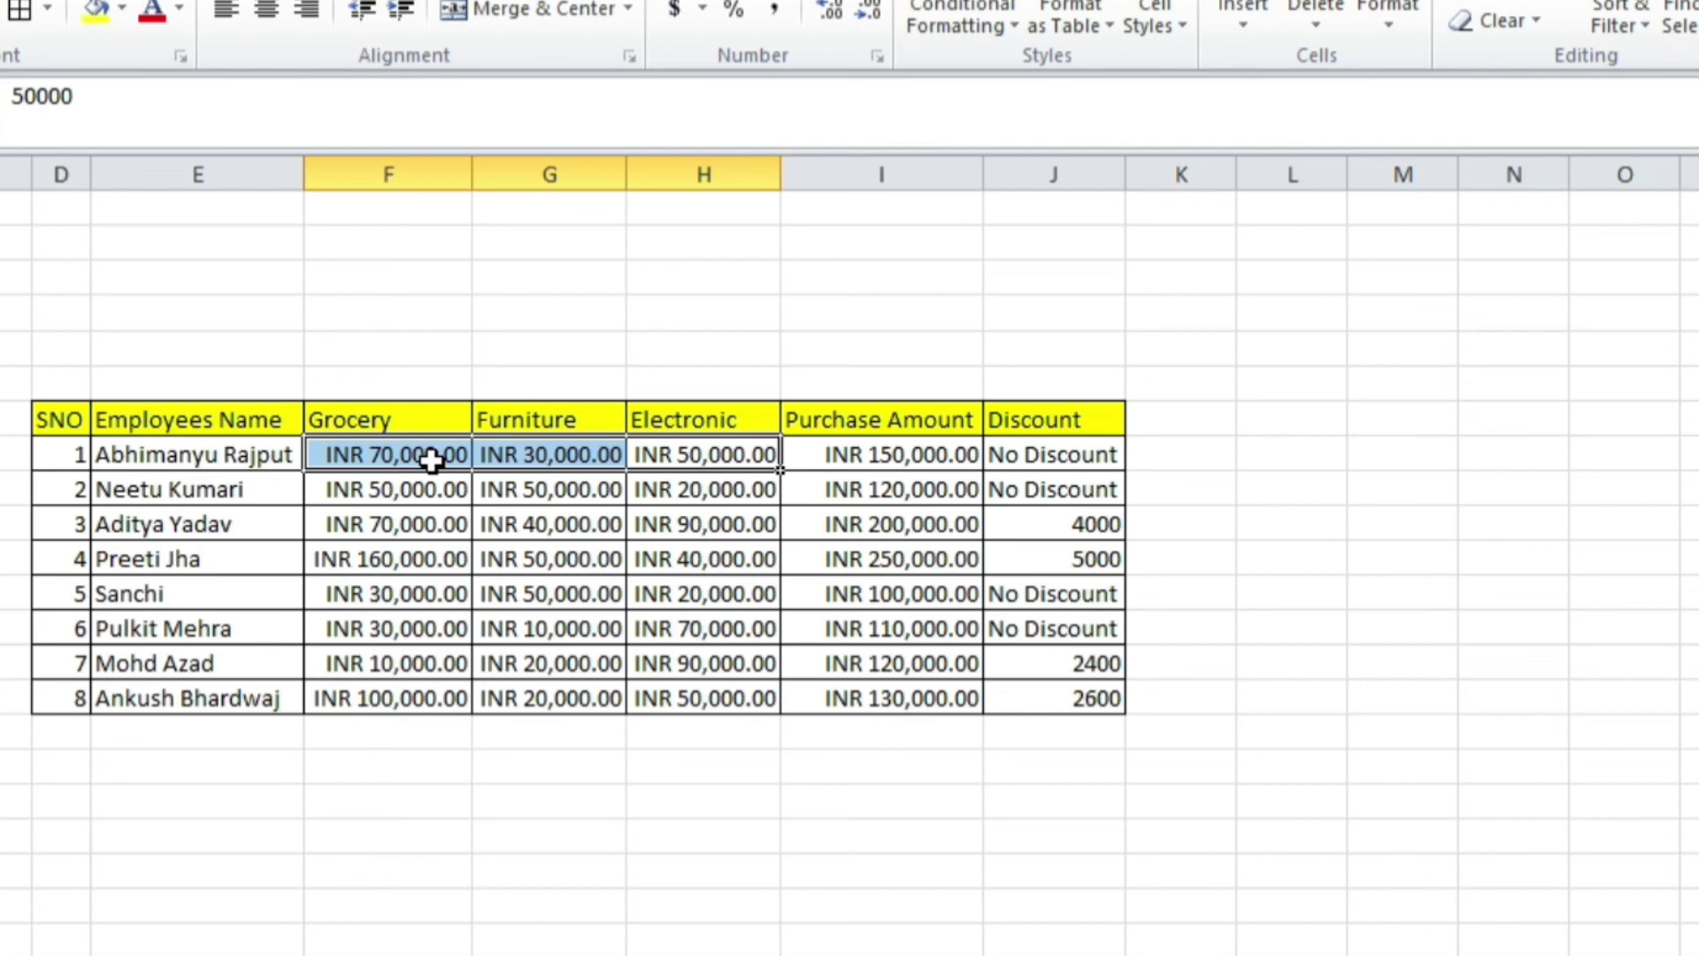
{"action": "left_click", "coordinate": [719, 530]}
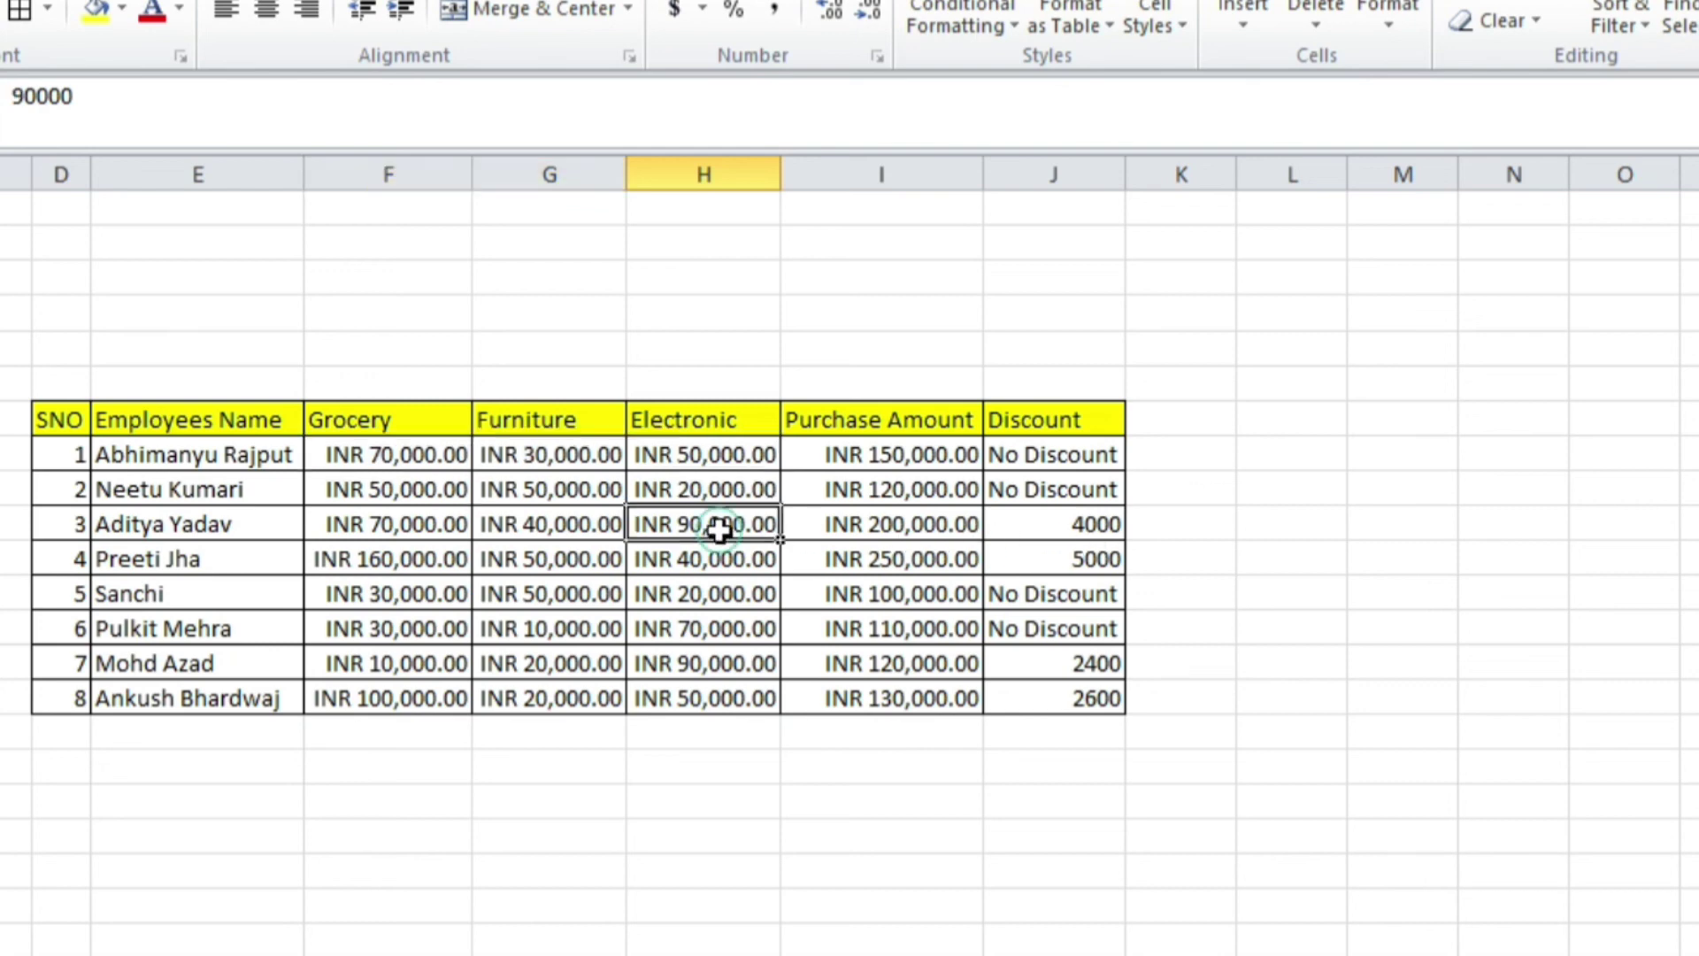
{"action": "left_click", "coordinate": [380, 556]}
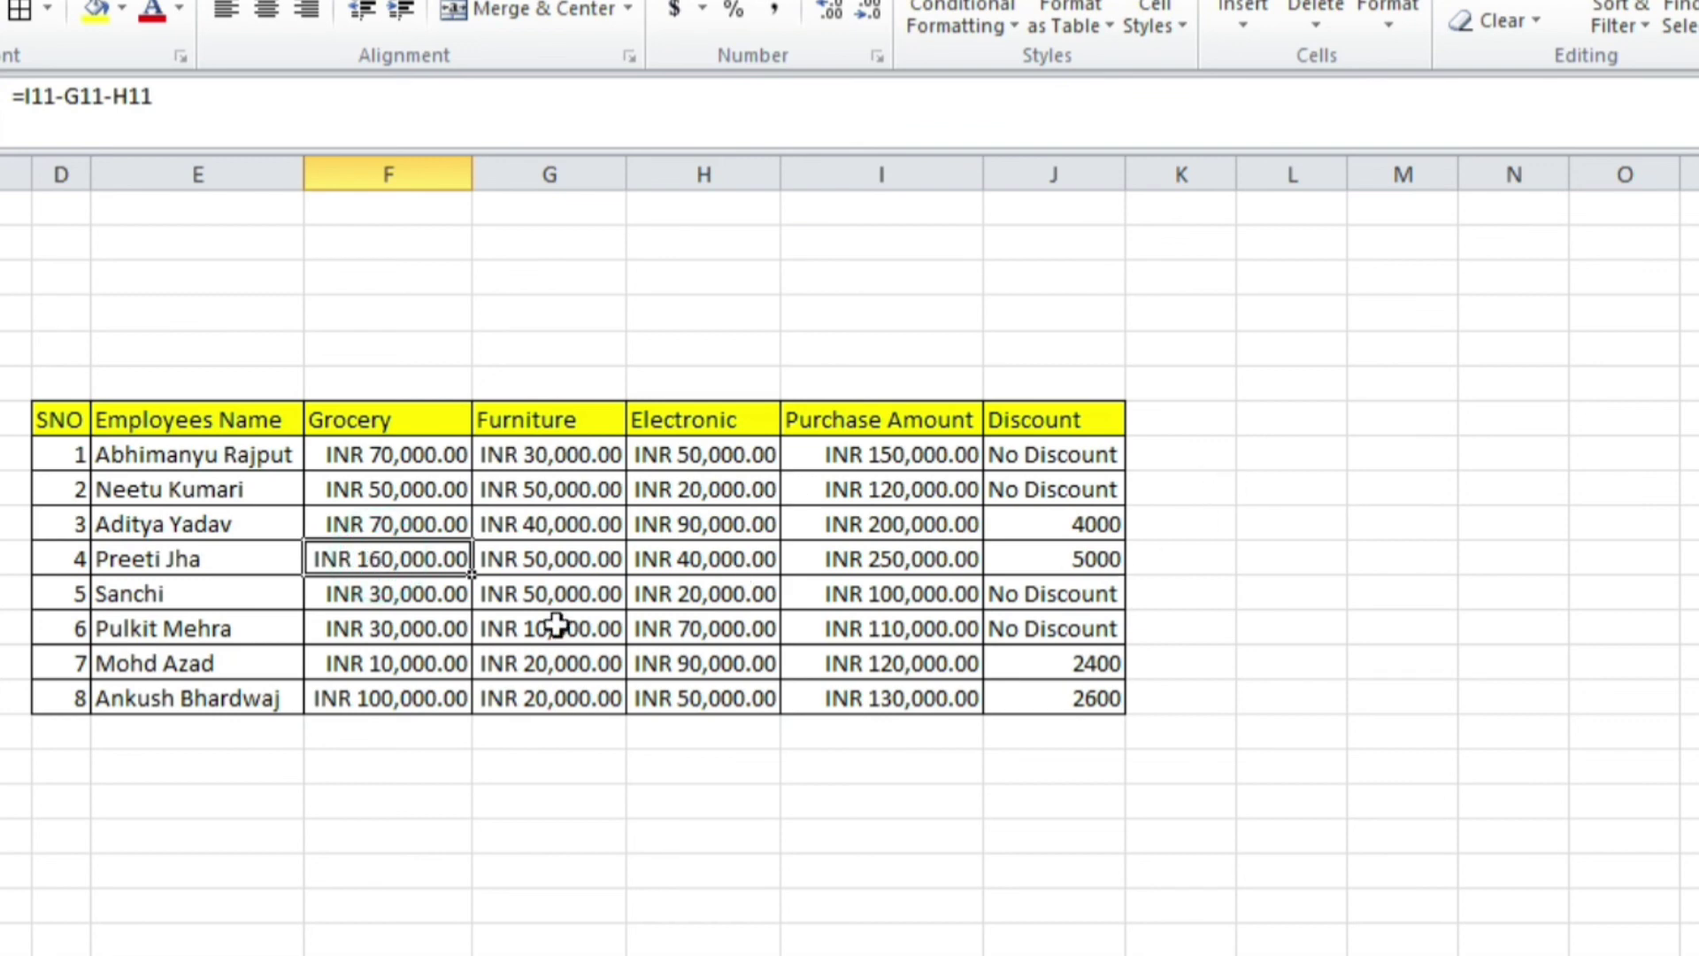
{"action": "left_click", "coordinate": [700, 677]}
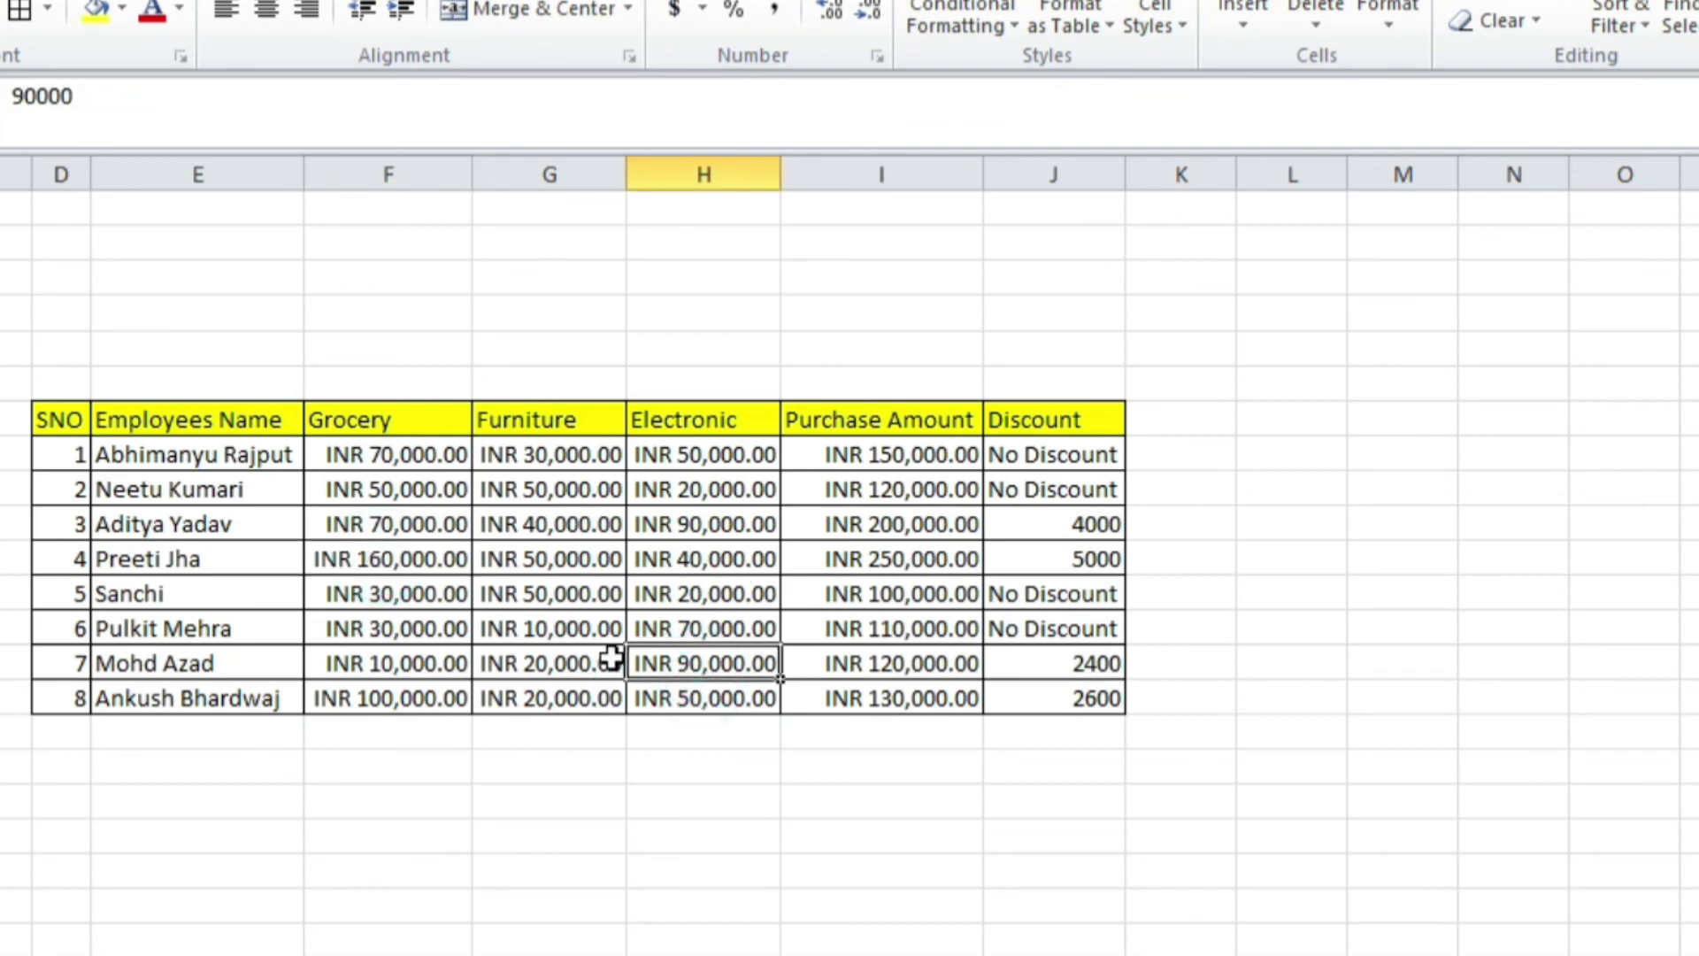
Change the three thresholds in J8's Discount formula from 80000 to 100000
{"action": "left_click", "coordinate": [1045, 456]}
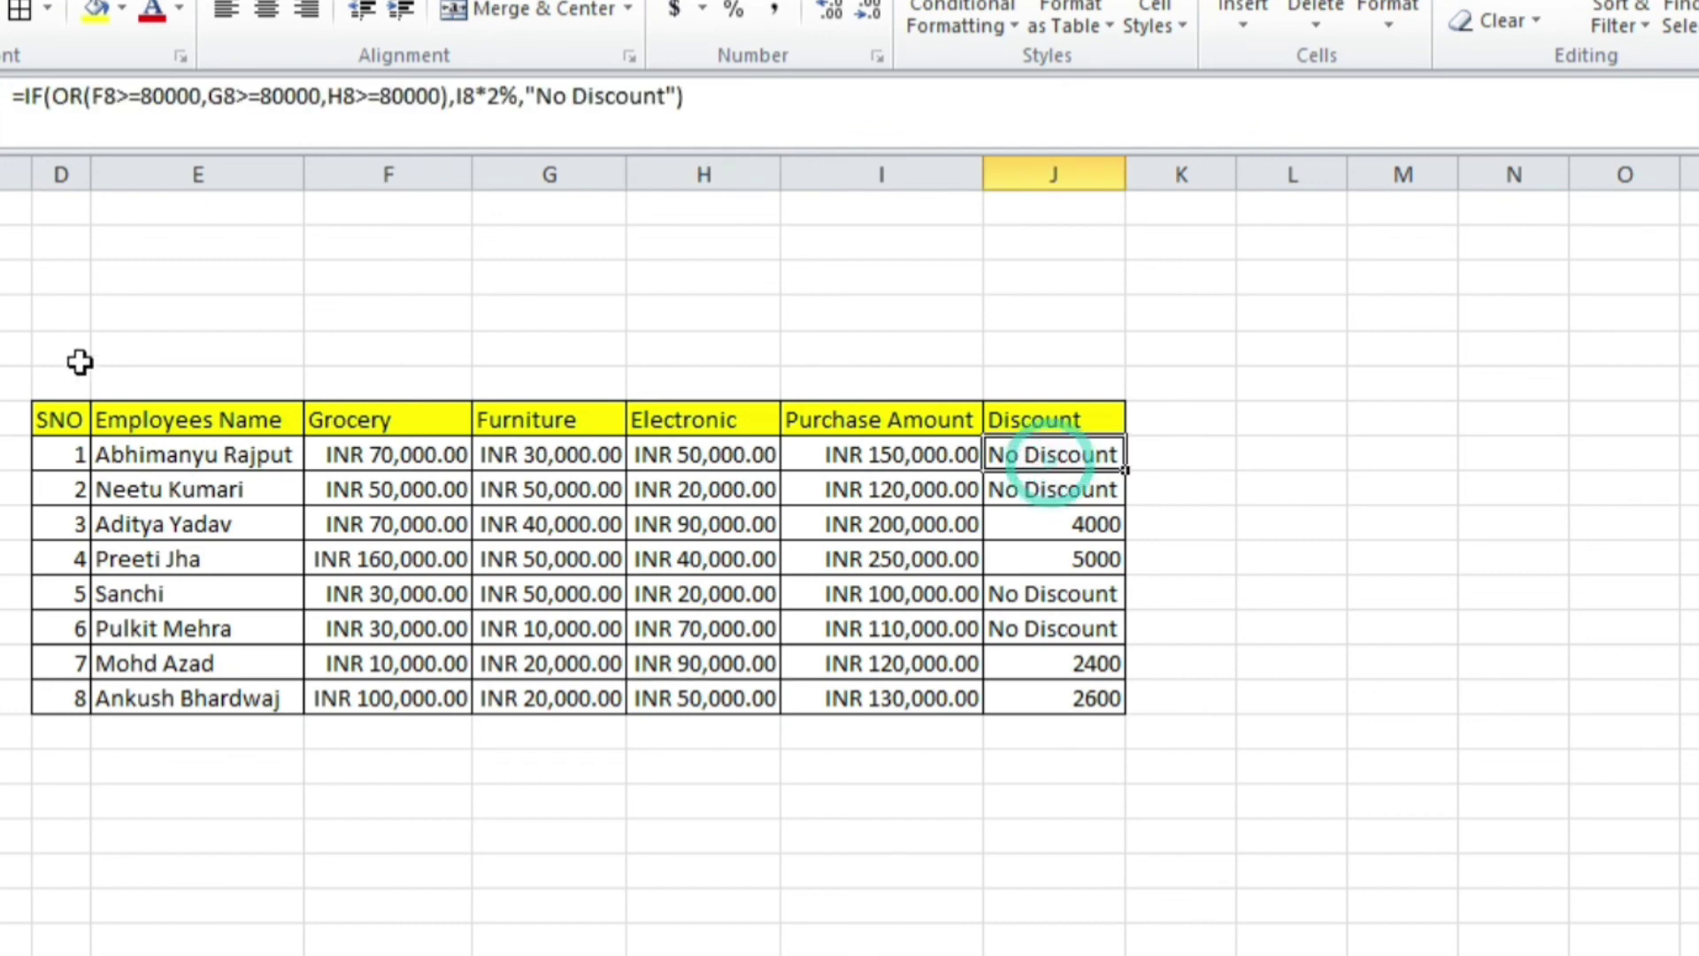
{"action": "left_click", "coordinate": [155, 97]}
{"action": "key", "text": "BackSpace"}
{"action": "type", "text": "10"}
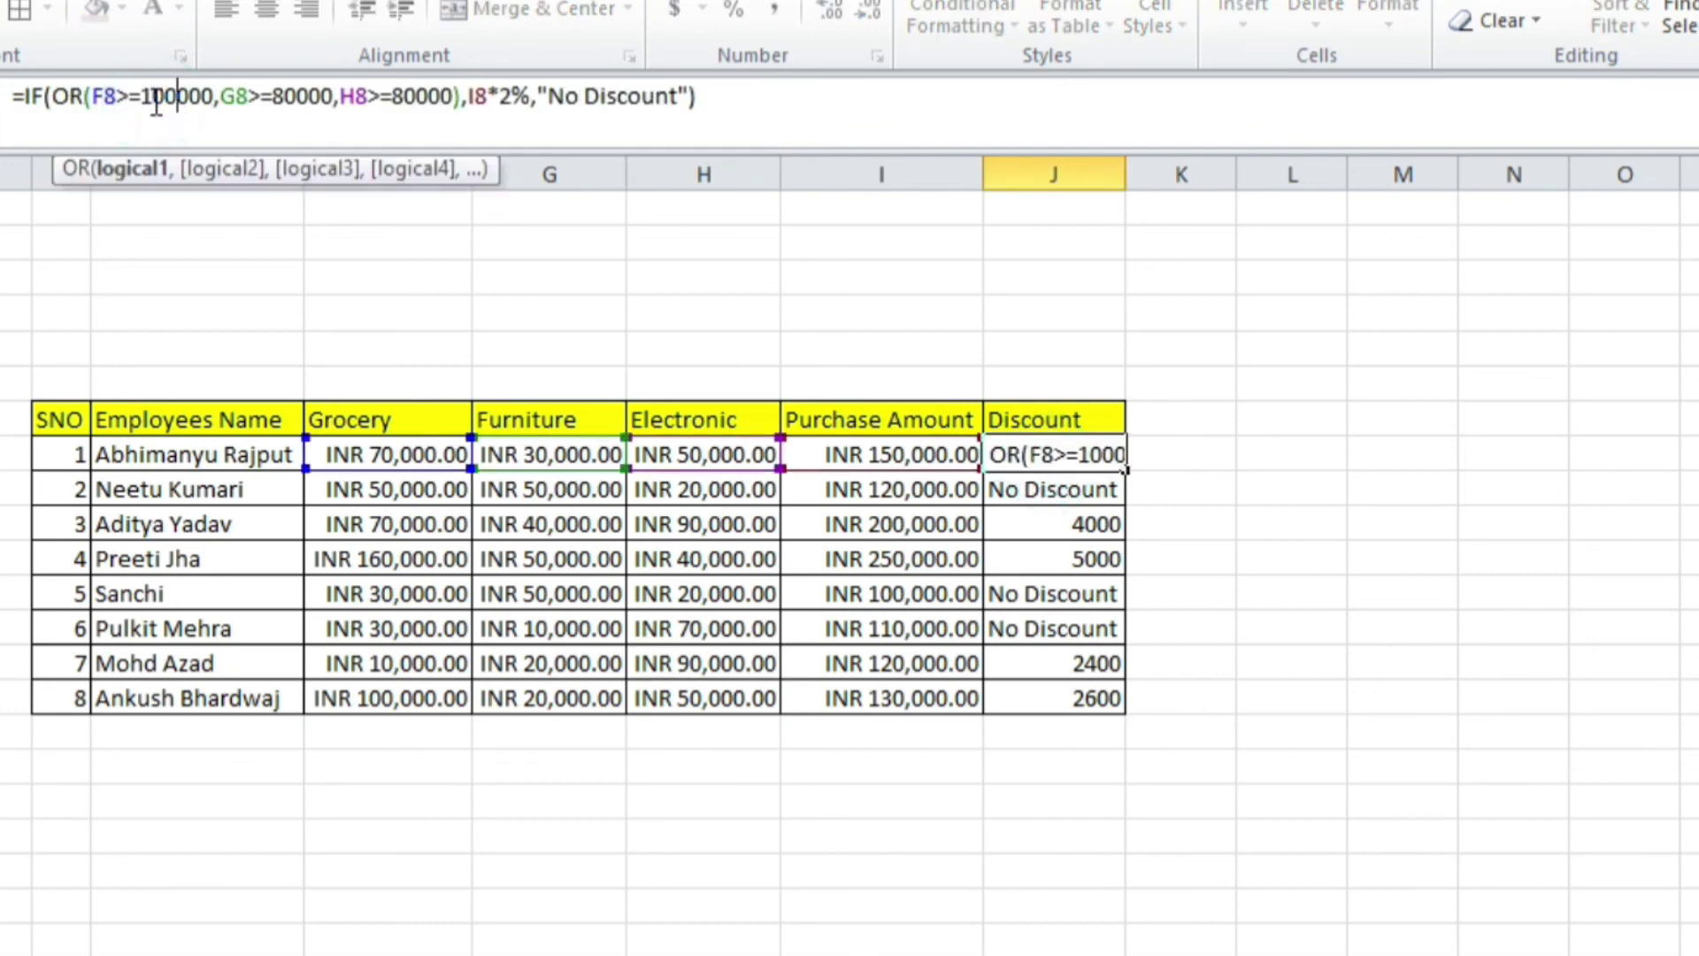
{"action": "key", "text": "Right"}
{"action": "key", "text": "Right"}
{"action": "key", "text": "Right"}
{"action": "key", "text": "Right"}
{"action": "key", "text": "Right"}
{"action": "key", "text": "Right"}
{"action": "key", "text": "Right"}
{"action": "key", "text": "BackSpace"}
{"action": "type", "text": "10"}
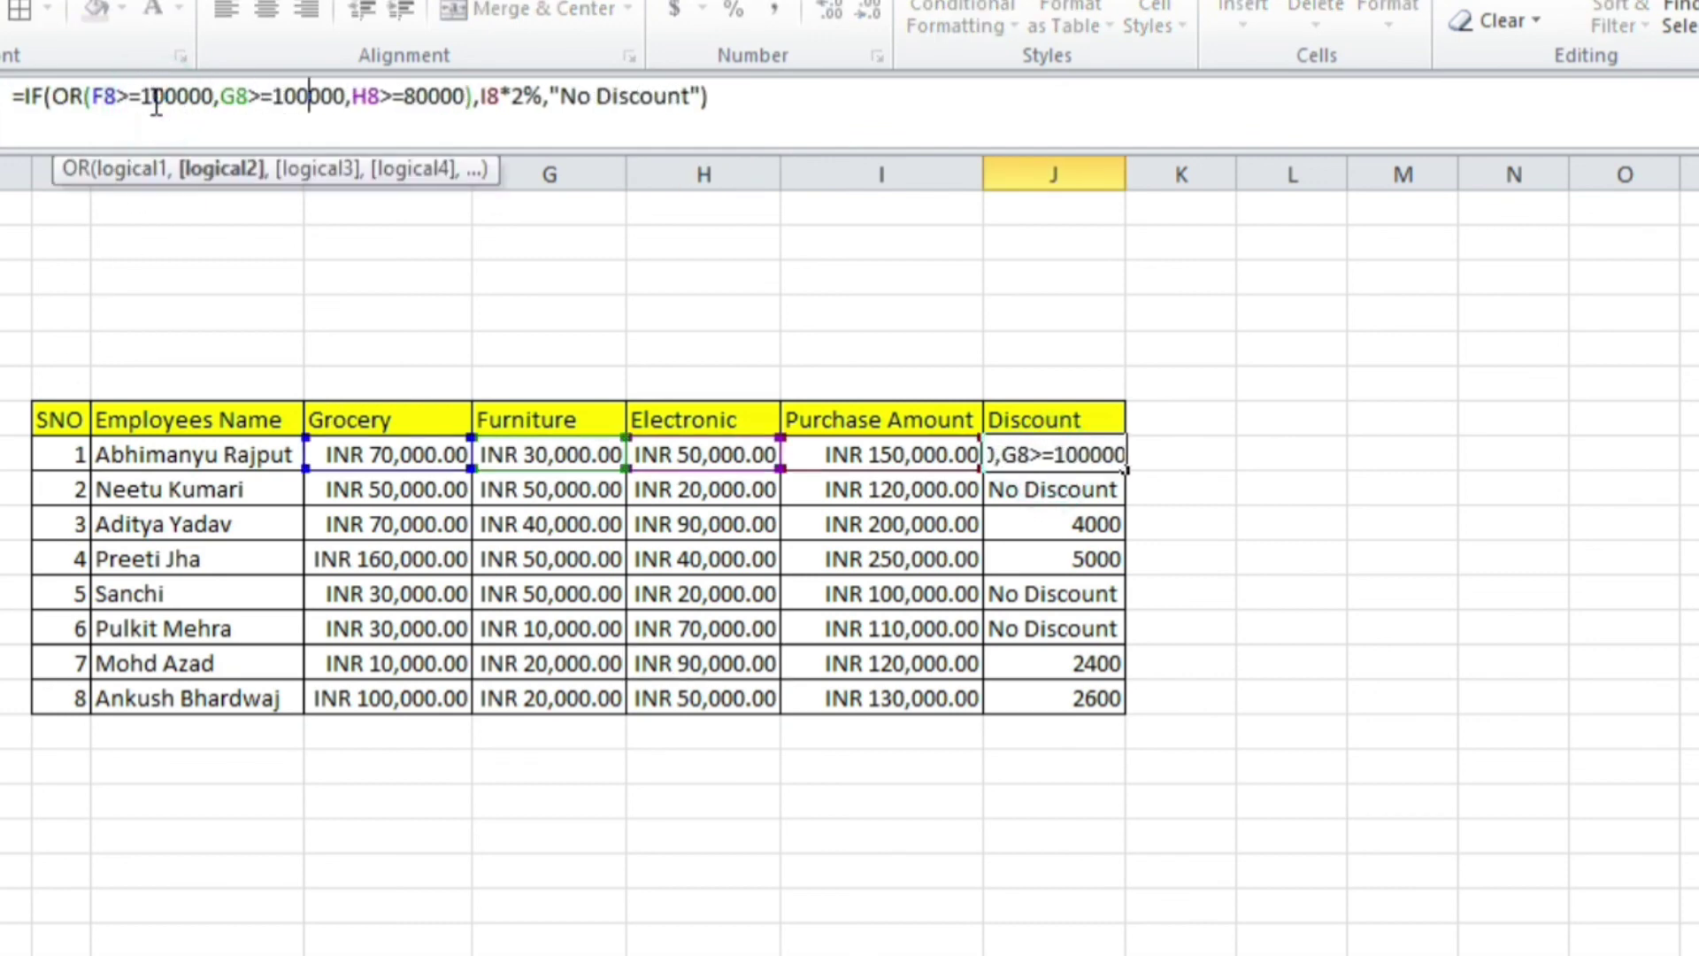
{"action": "key", "text": "Right"}
{"action": "key", "text": "Right"}
{"action": "key", "text": "Right"}
{"action": "key", "text": "Right"}
{"action": "key", "text": "Right"}
{"action": "key", "text": "Right"}
{"action": "key", "text": "Left"}
{"action": "key", "text": "Left"}
{"action": "key", "text": "Left"}
{"action": "key", "text": "Left"}
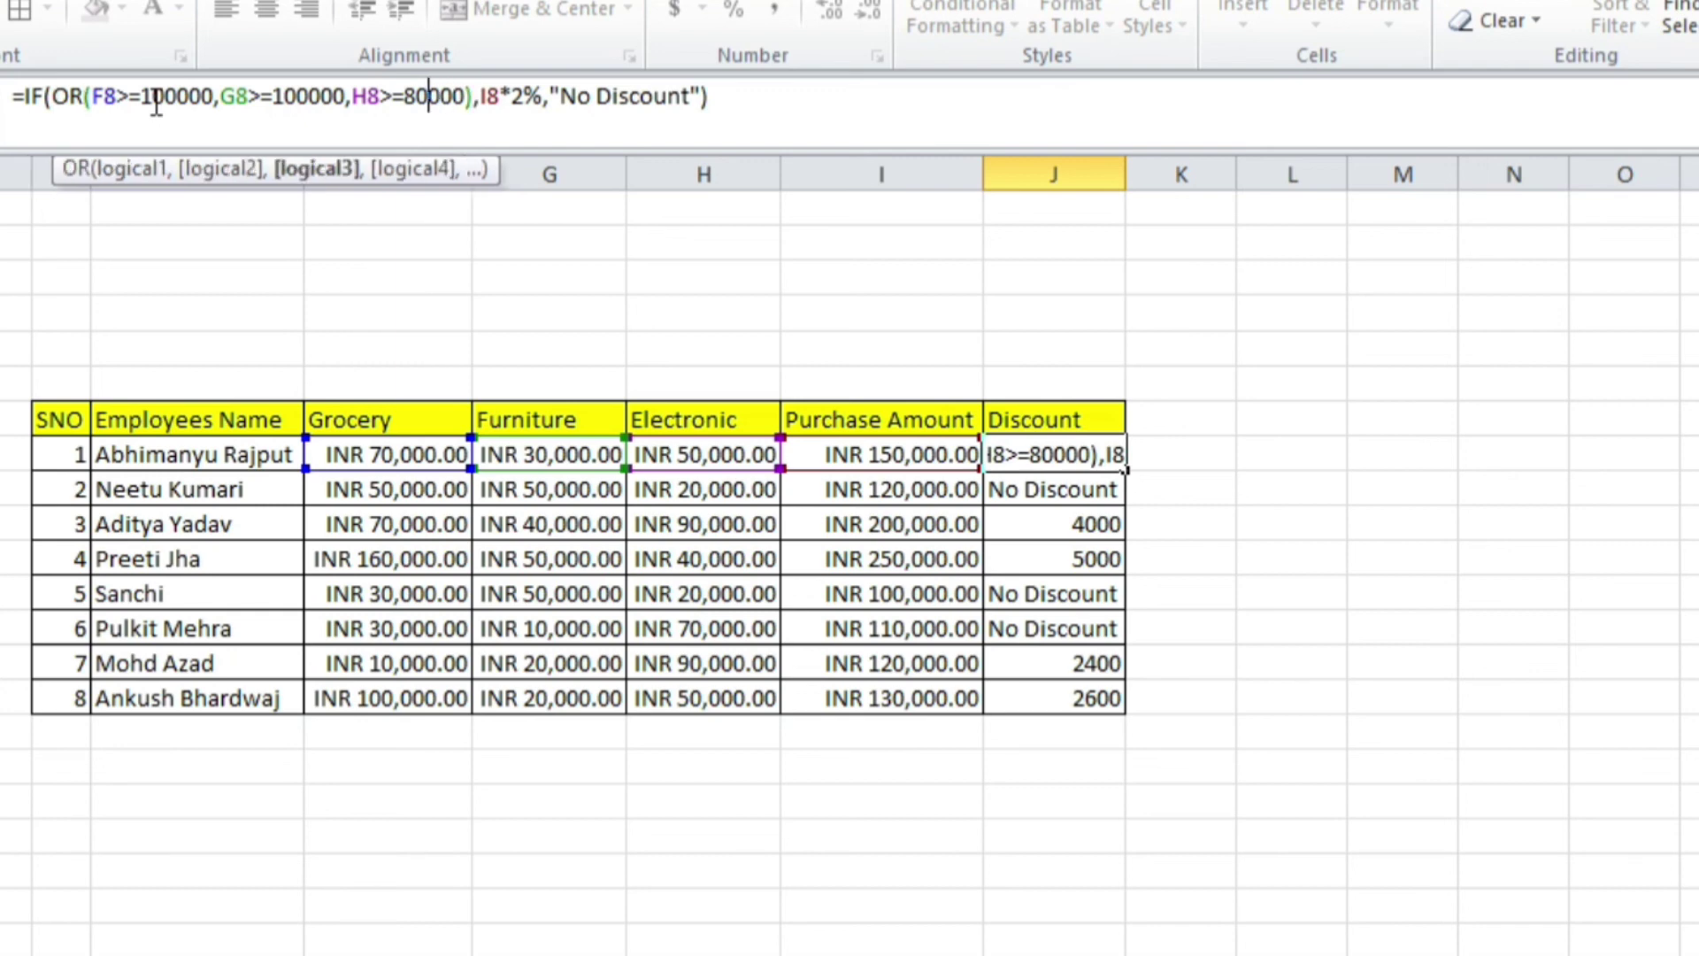
{"action": "key", "text": "Left"}
{"action": "key", "text": "BackSpace"}
{"action": "type", "text": "10"}
Commit the 100000 formula and fill it down the Discount cells J8:J15
{"action": "key", "text": "Return"}
{"action": "key", "text": "Up"}
{"action": "key", "text": "ctrl+shift+Down"}
{"action": "key", "text": "ctrl+d"}
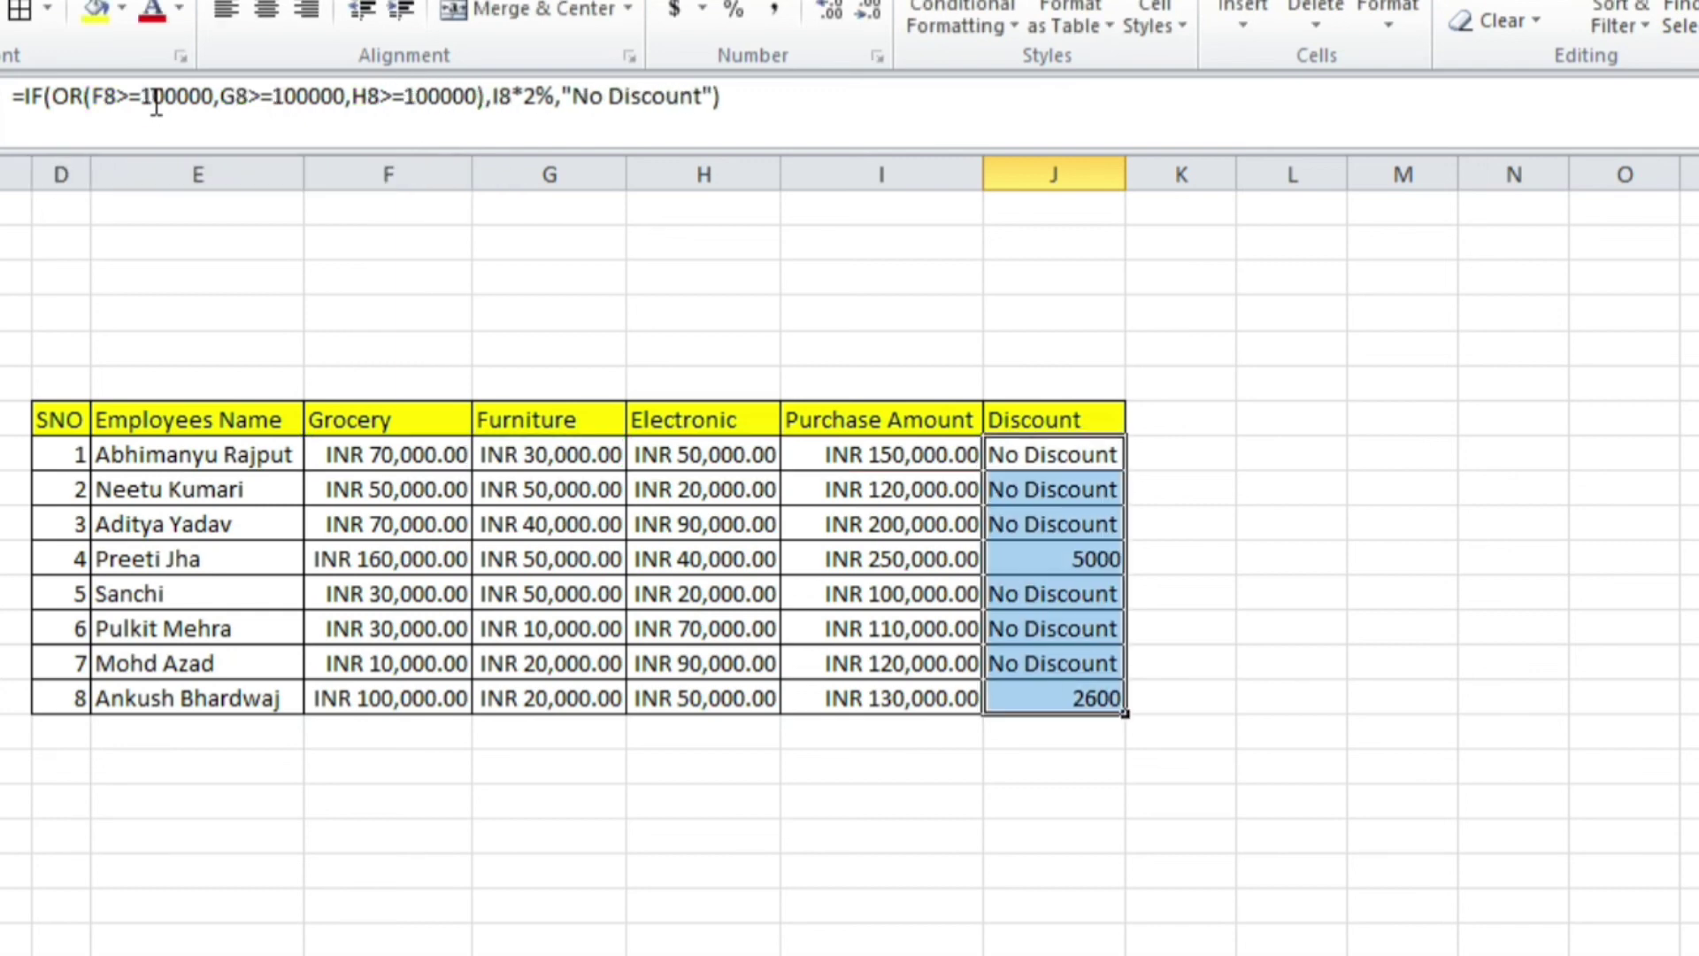